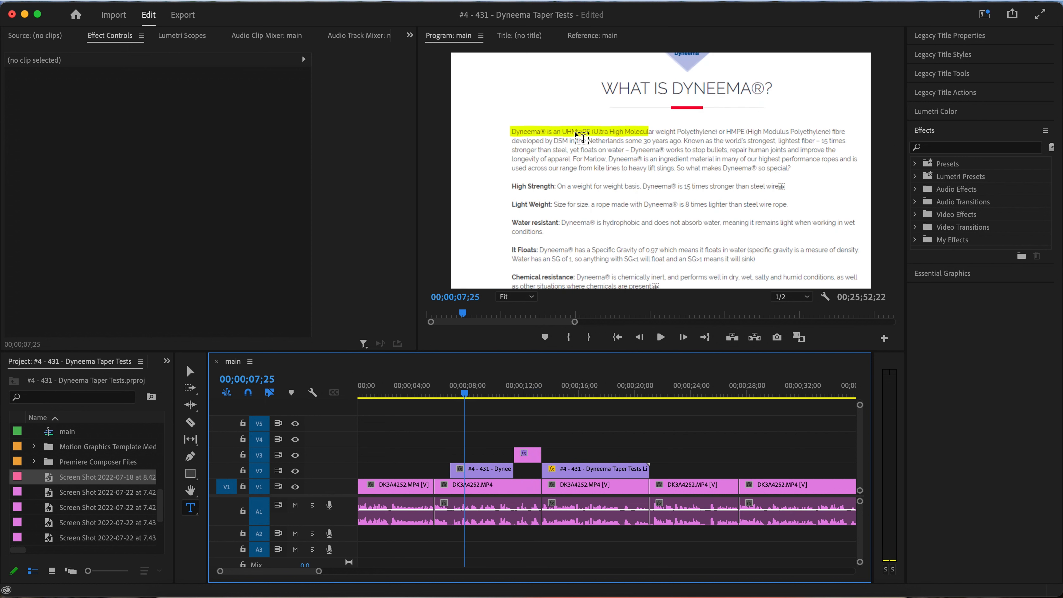
Scrub through the opening Dyneema article overlays, then play the sequence from the start through the UHMwPE title
click(509, 392)
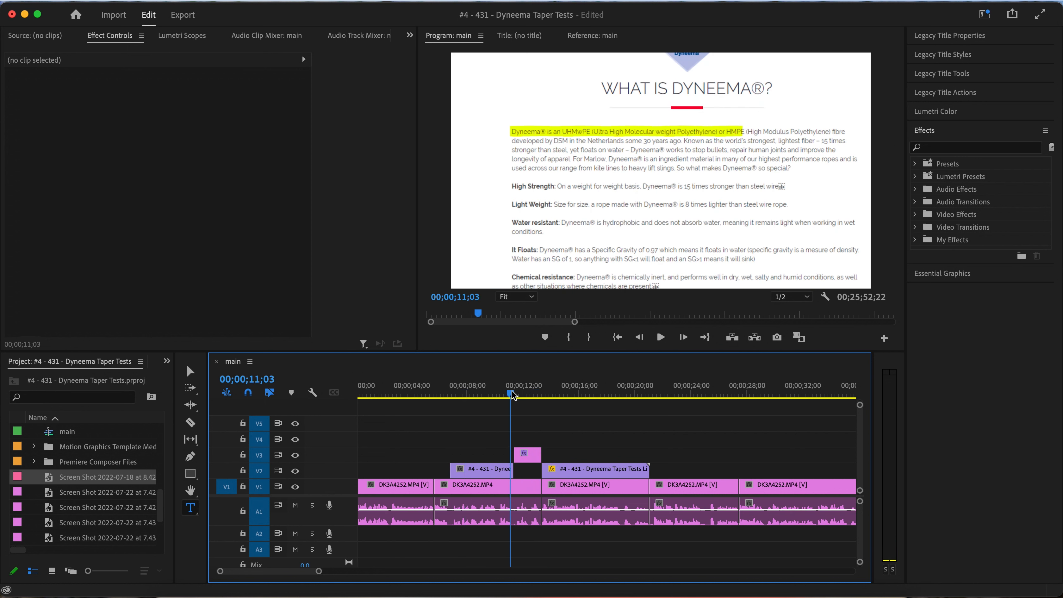
key(minus)
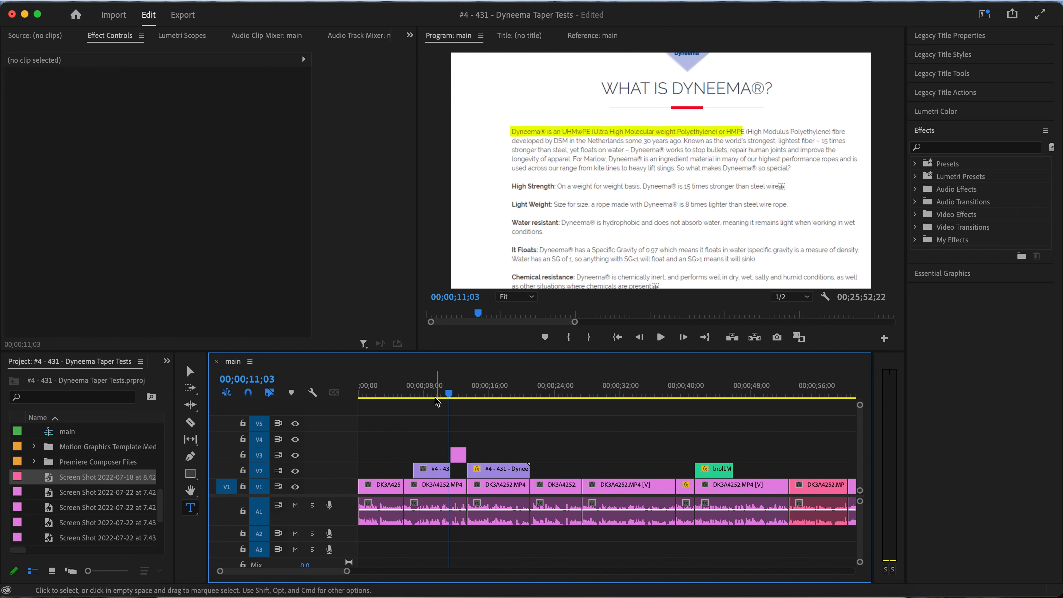
drag(481, 392, 502, 395)
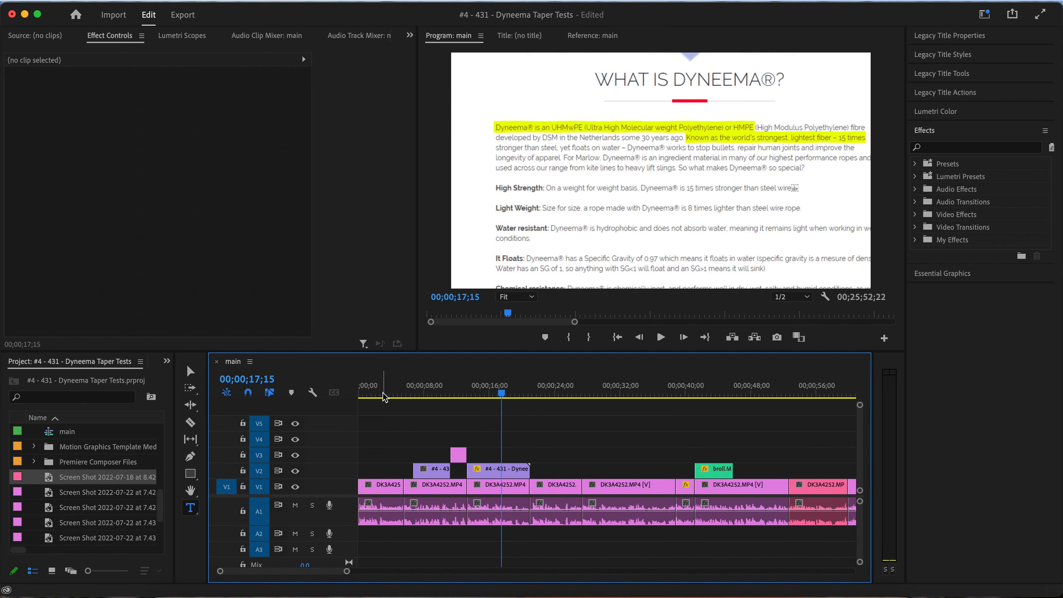
drag(417, 400, 356, 396)
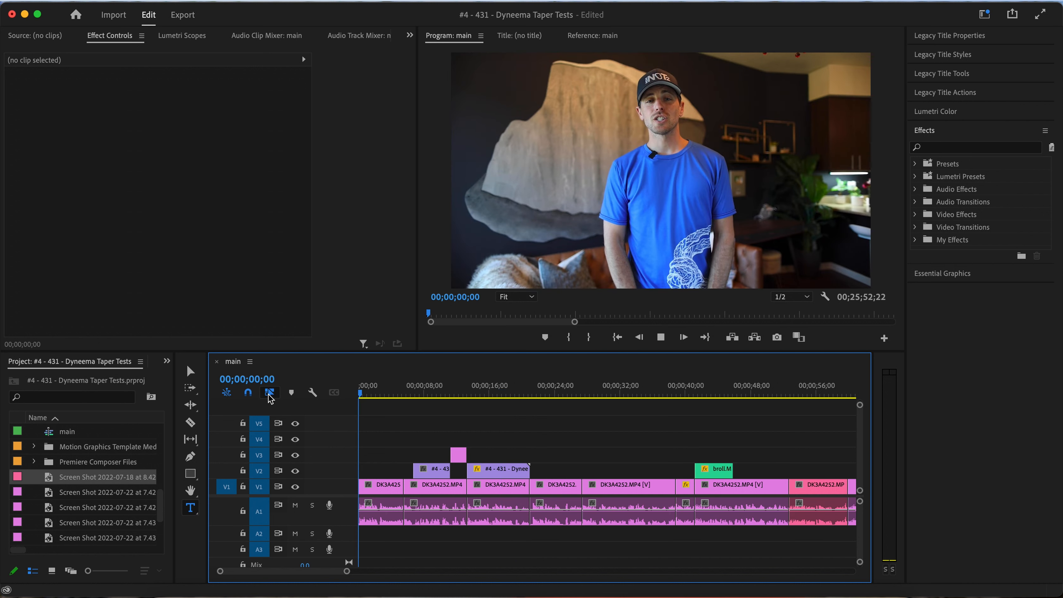
key(space)
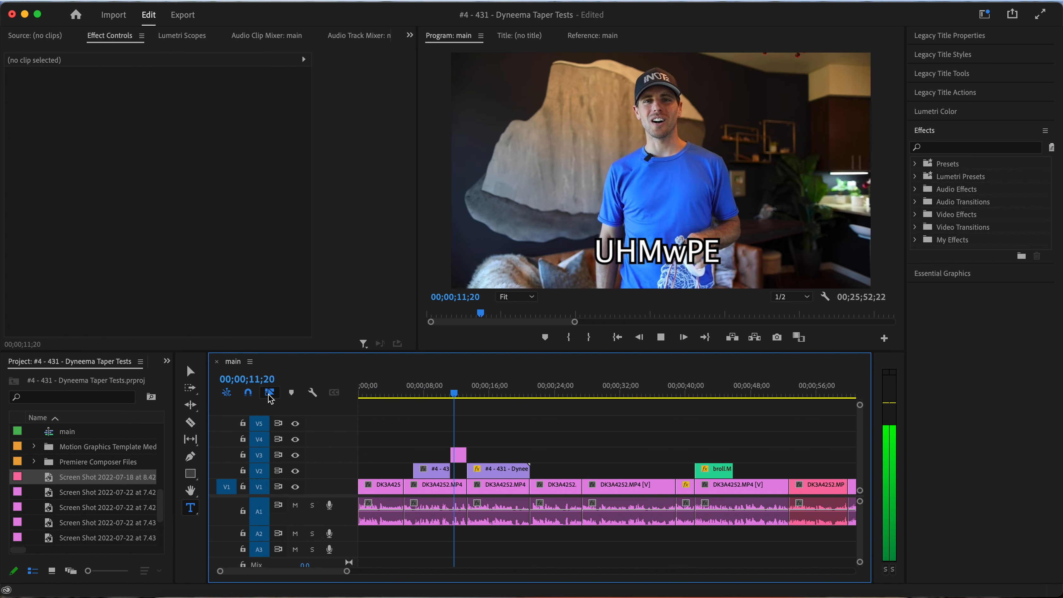
key(space)
Select the UHMwPE title graphic at about 00;00;12;12 and expand its text settings to examine the font and appearance options
scroll(375, 463, down, 3)
scroll(387, 462, up, 6)
scroll(386, 464, left, 5)
scroll(388, 465, down, 2)
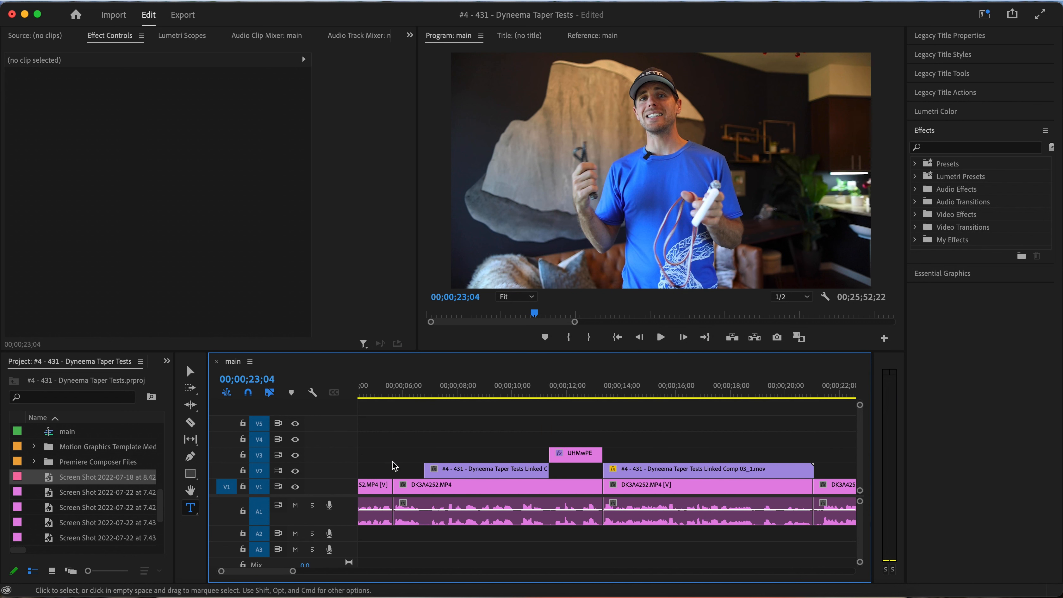
click(578, 395)
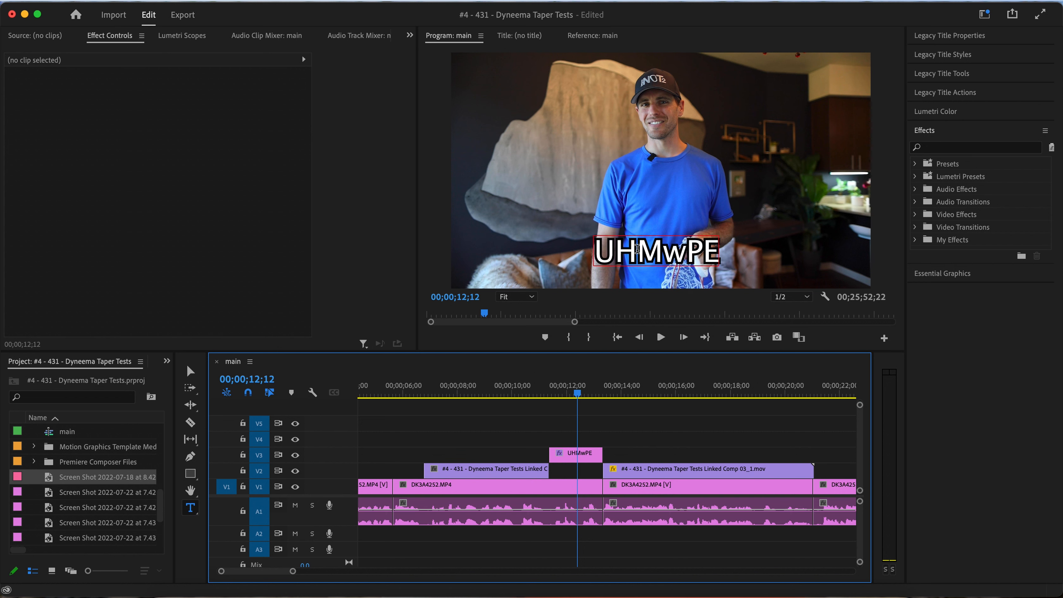
click(636, 249)
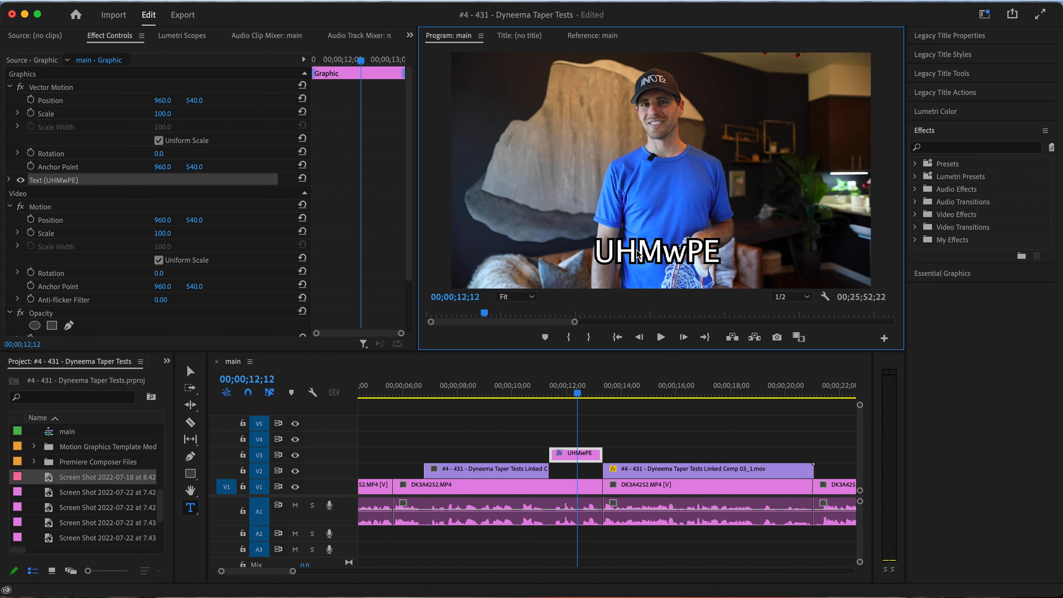
click(11, 179)
scroll(194, 288, down, 2)
scroll(195, 287, down, 2)
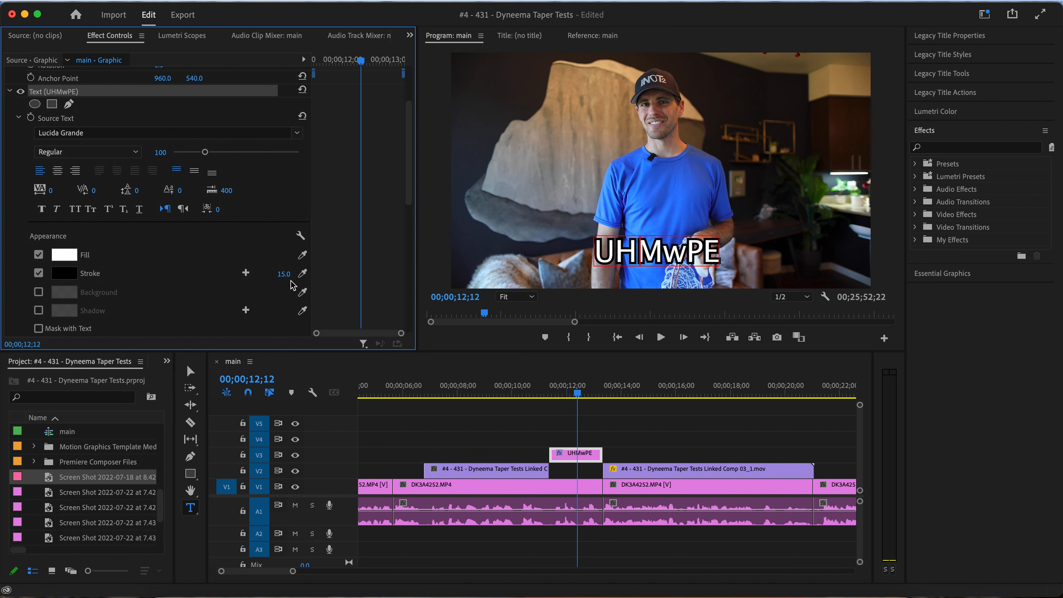
Check the end of the UHMwPE title and the highlighted Dyneema article overlay near 00;00;20;11
click(600, 395)
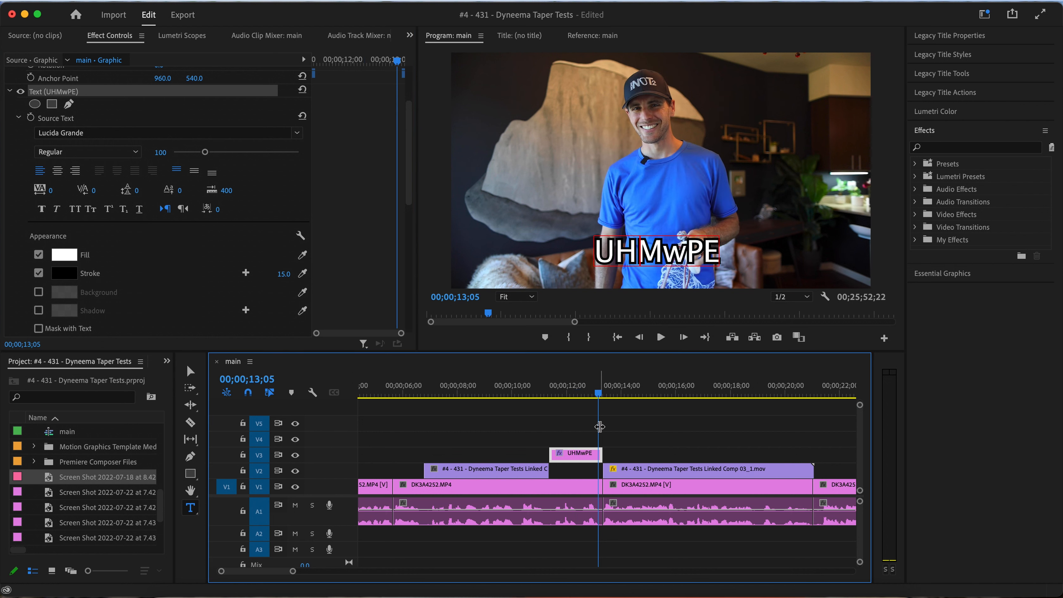
key(minus)
key(minus)
key(minus)
key(minus)
click(480, 393)
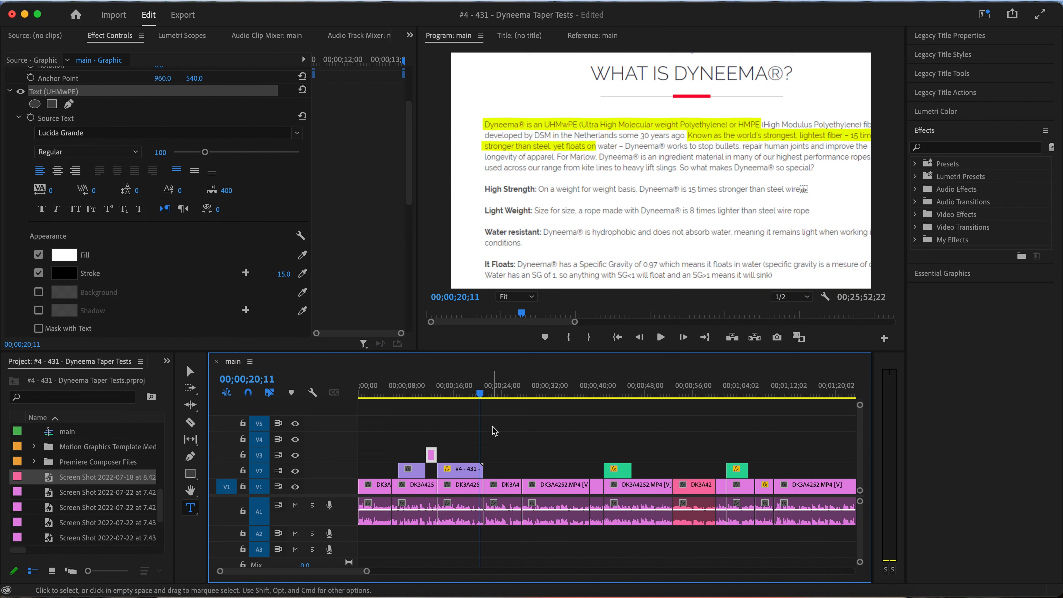
click(427, 393)
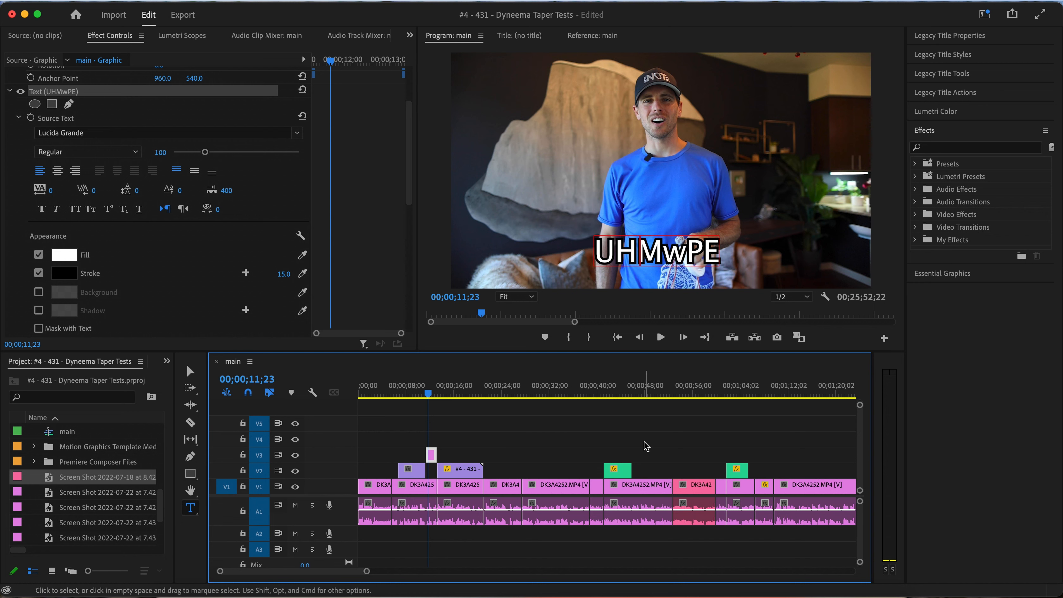
Preview the Retained Strength chart overlay around 00;01;27;10 and the splice close-up overlay from 00;02;01;20
key(minus)
key(minus)
drag(423, 394, 572, 394)
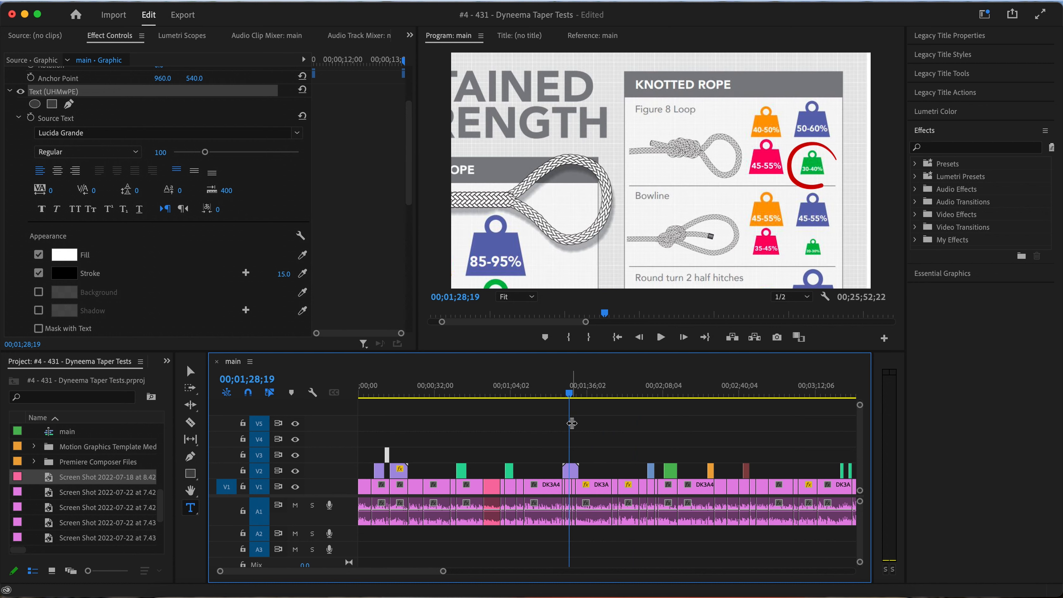
click(565, 394)
key(space)
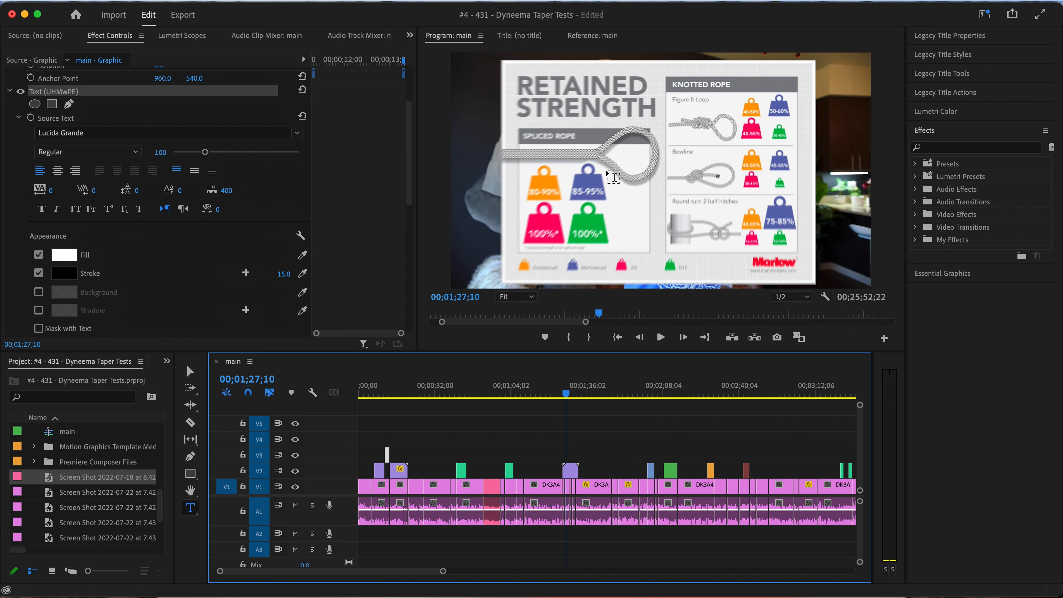
scroll(625, 446, right, 5)
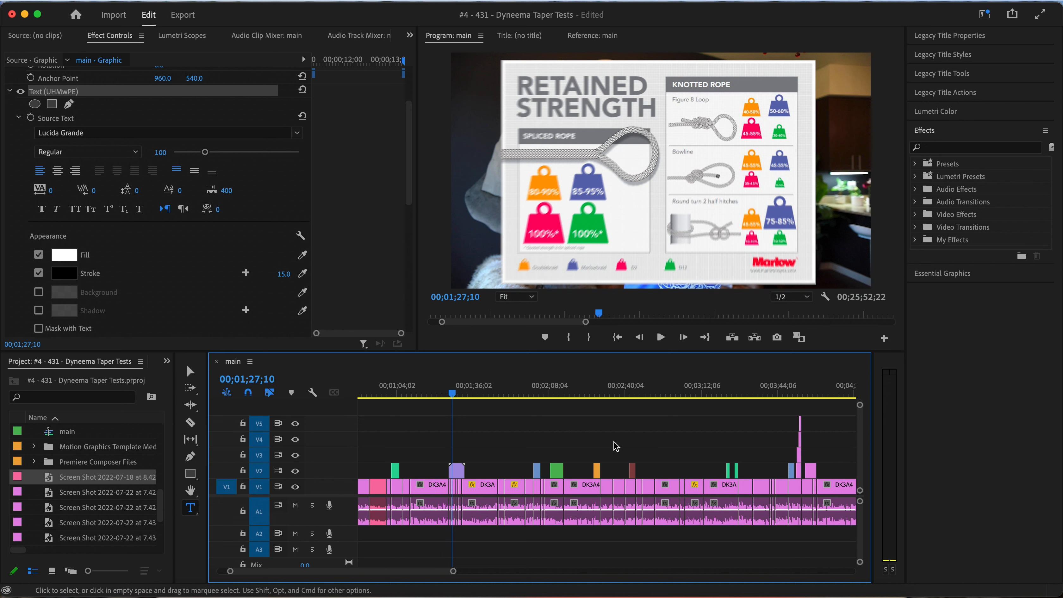
click(496, 396)
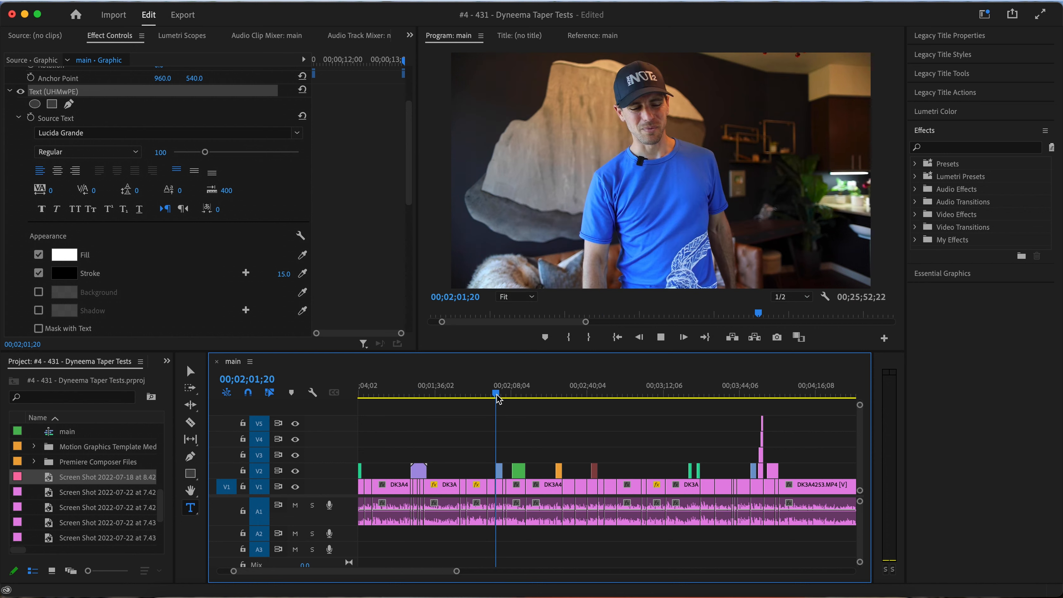
key(space)
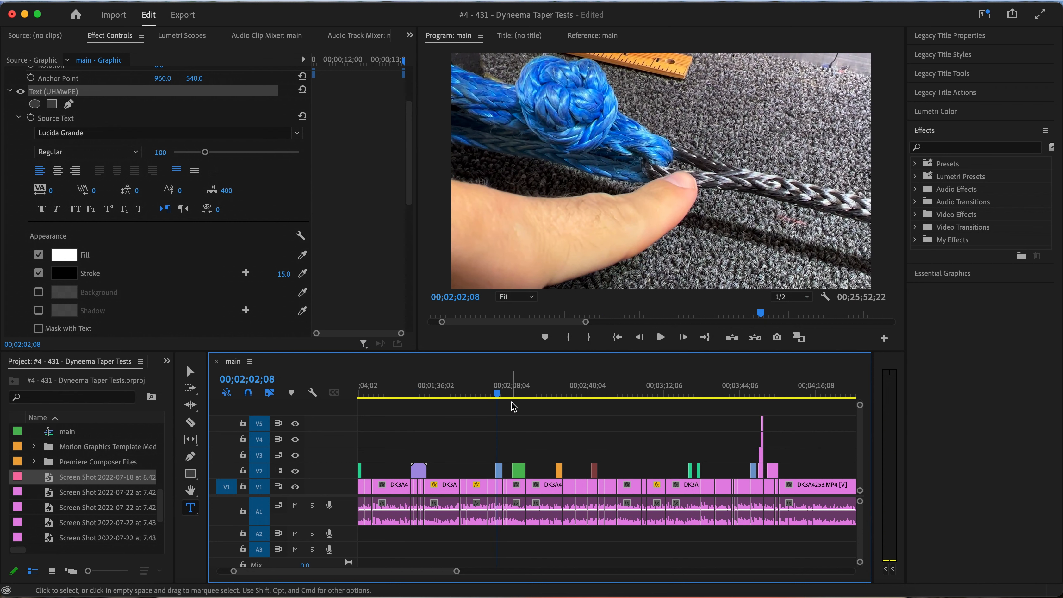
Play the sequence from about 00;02;25;14 into the 20190113_192651.mp4 overlay and scrub through its footage
click(552, 396)
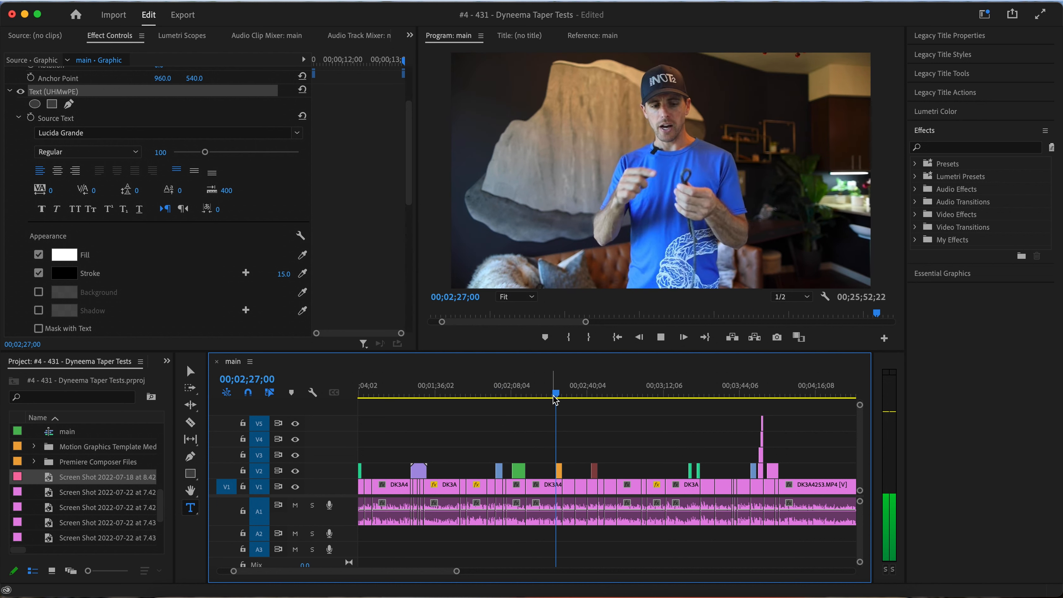
scroll(570, 476, up, 3)
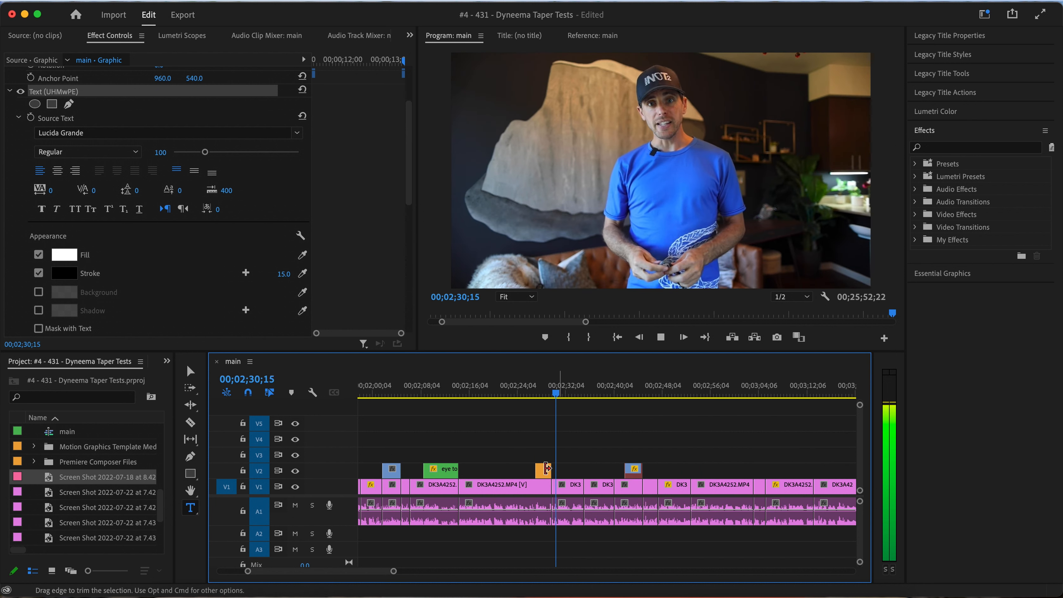
scroll(552, 471, up, 3)
click(468, 394)
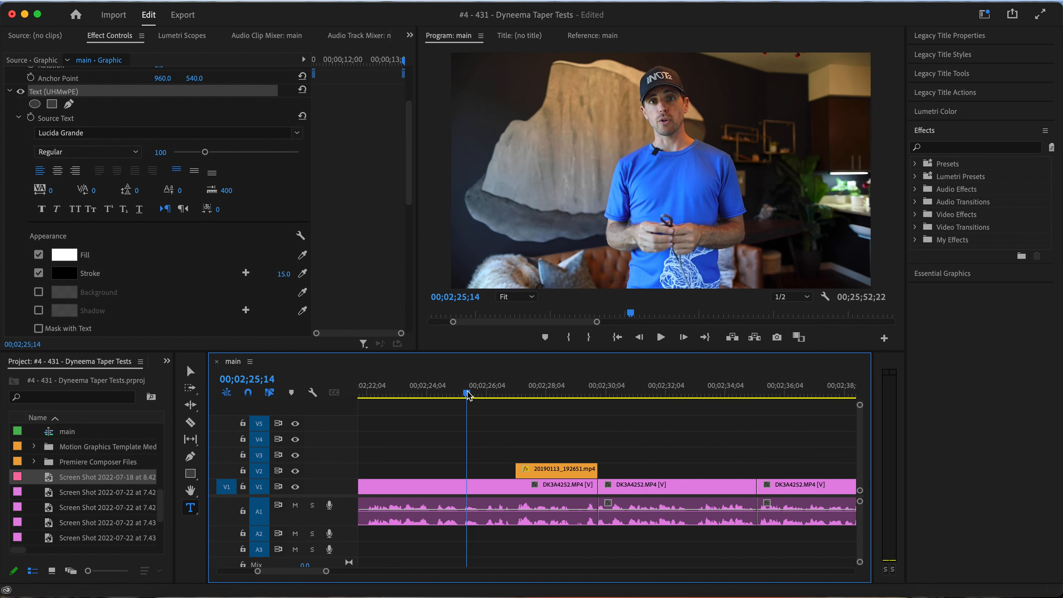
key(space)
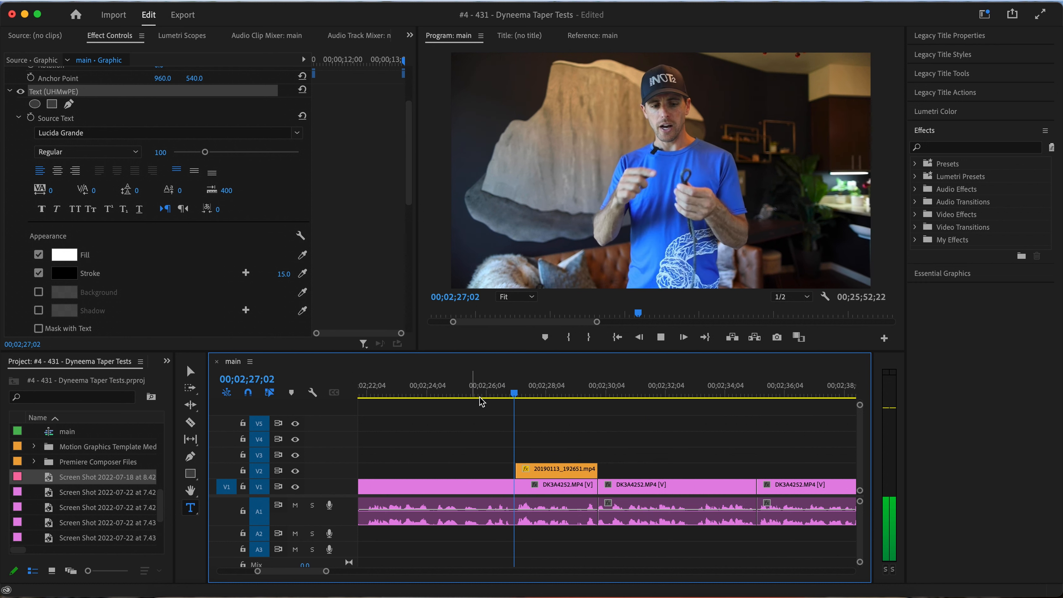
drag(550, 384, 576, 391)
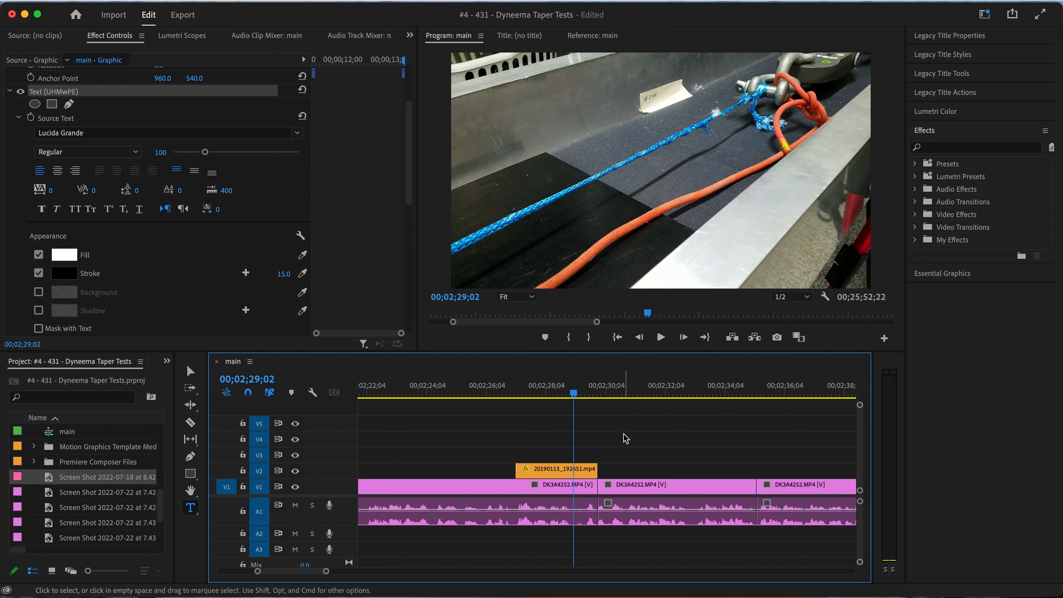
Rescrub the 20190113_192651.mp4 overlay and replay the narration leading into it to judge whether the footage matches
click(546, 396)
drag(545, 397, 531, 399)
scroll(538, 445, up, 3)
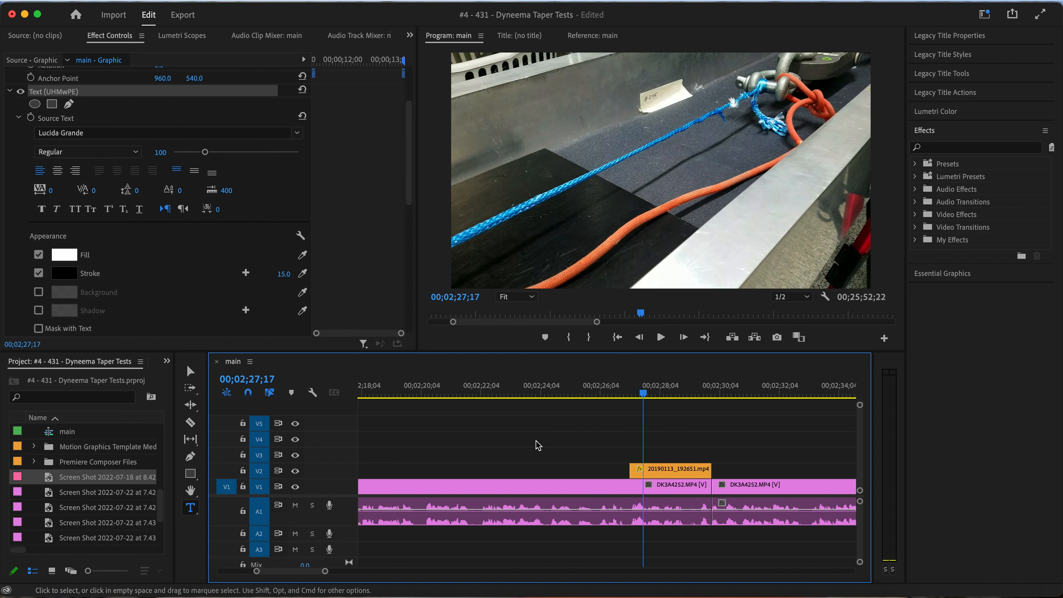
click(380, 395)
key(j)
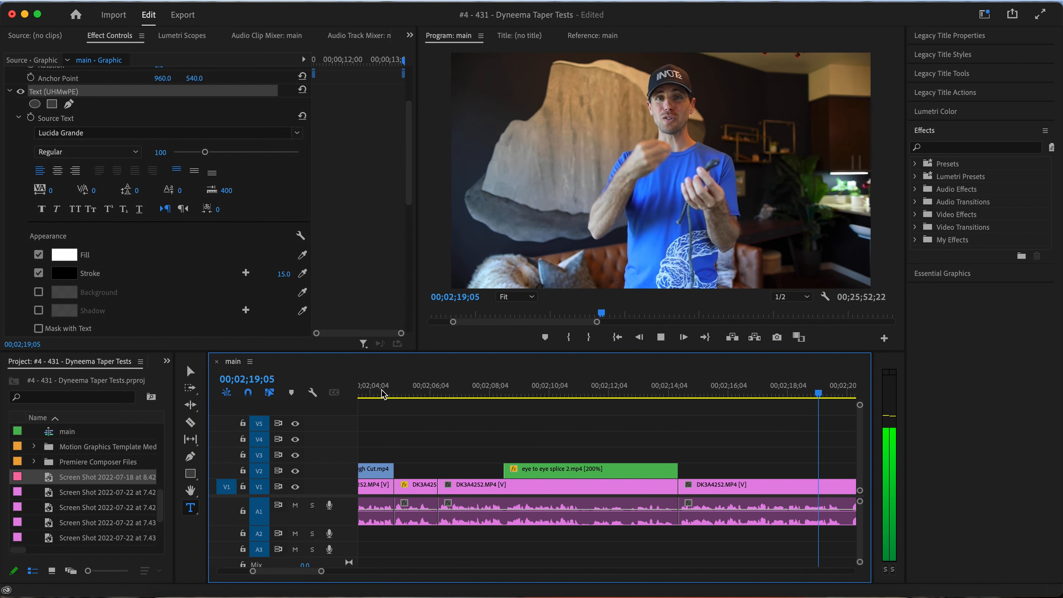
key(l)
key(minus)
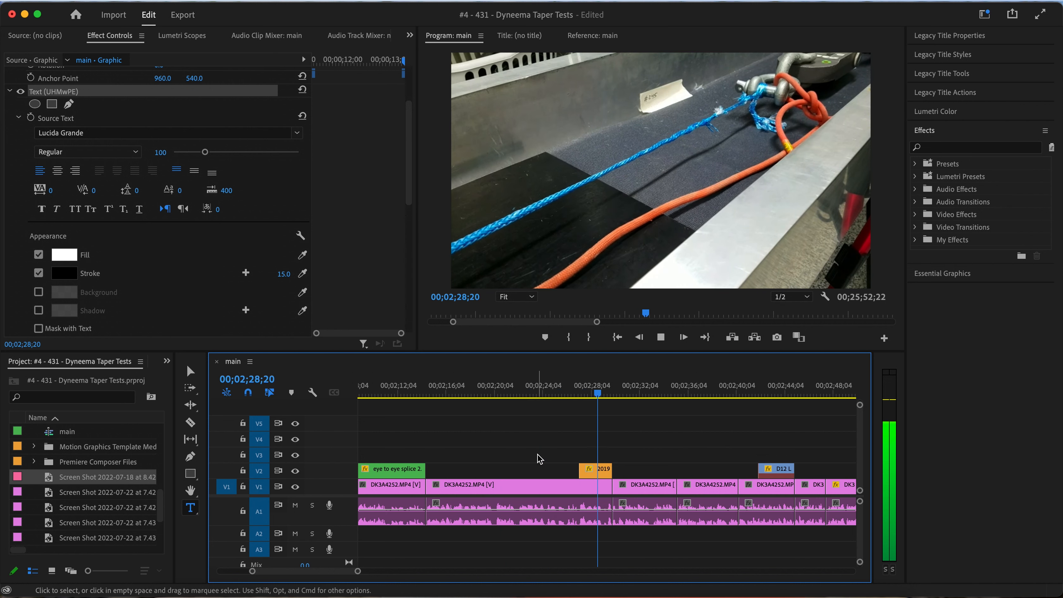
Park the playhead at 00;02;28;12 and delete the 20190113_192651.mp4 overlay clip from track V2
click(593, 394)
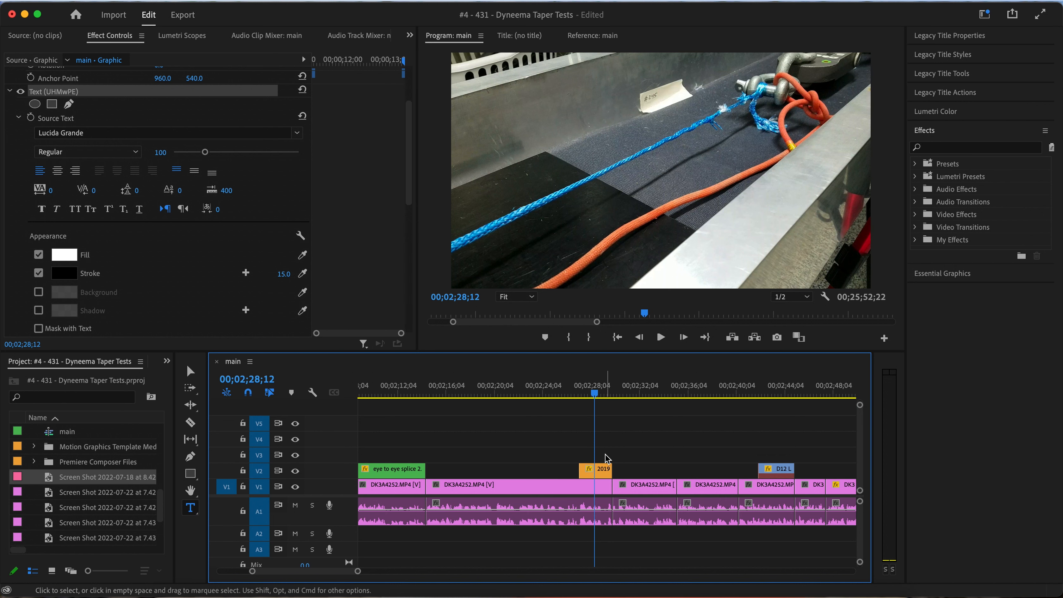
click(597, 470)
key(Delete)
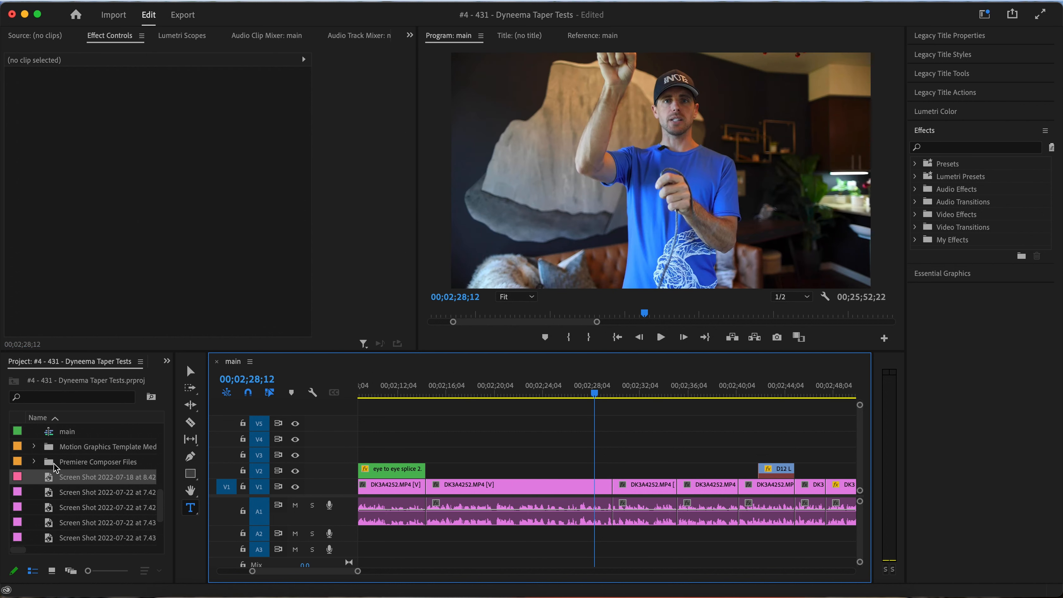
Load 431 - Taper Rough Cut.mp4 as the source and mark a 00:00:02:10 range starting at 00:18:37:29
scroll(56, 468, up, 5)
double_click(100, 446)
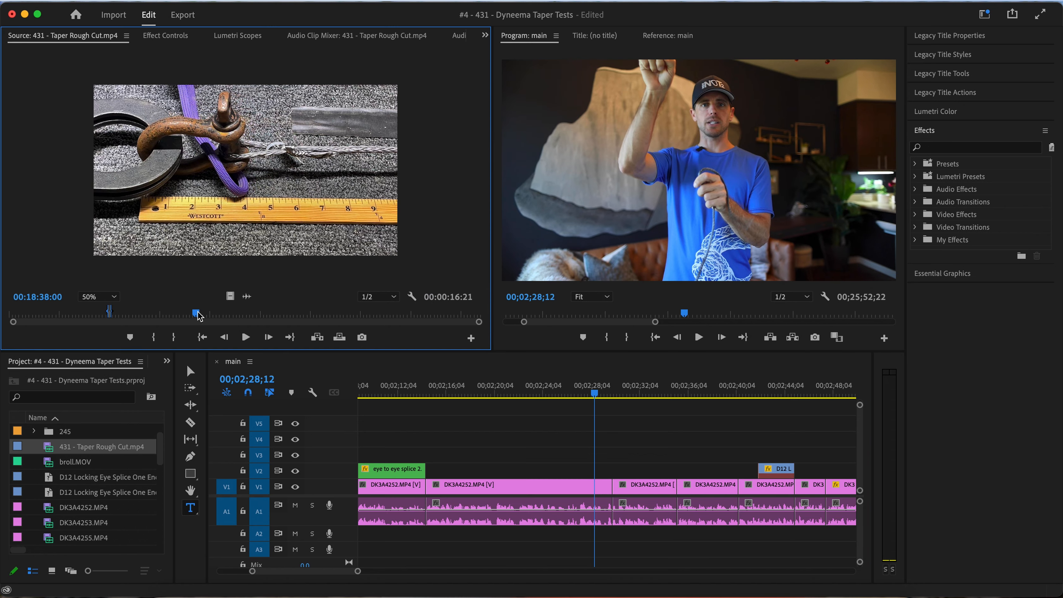
key(space)
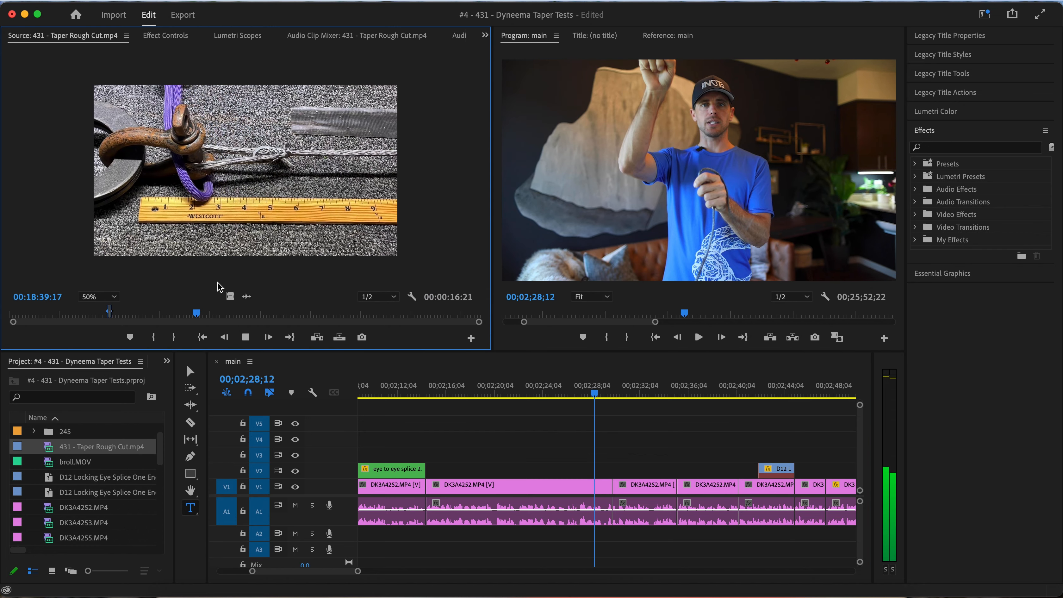
key(space)
key(o)
key(j)
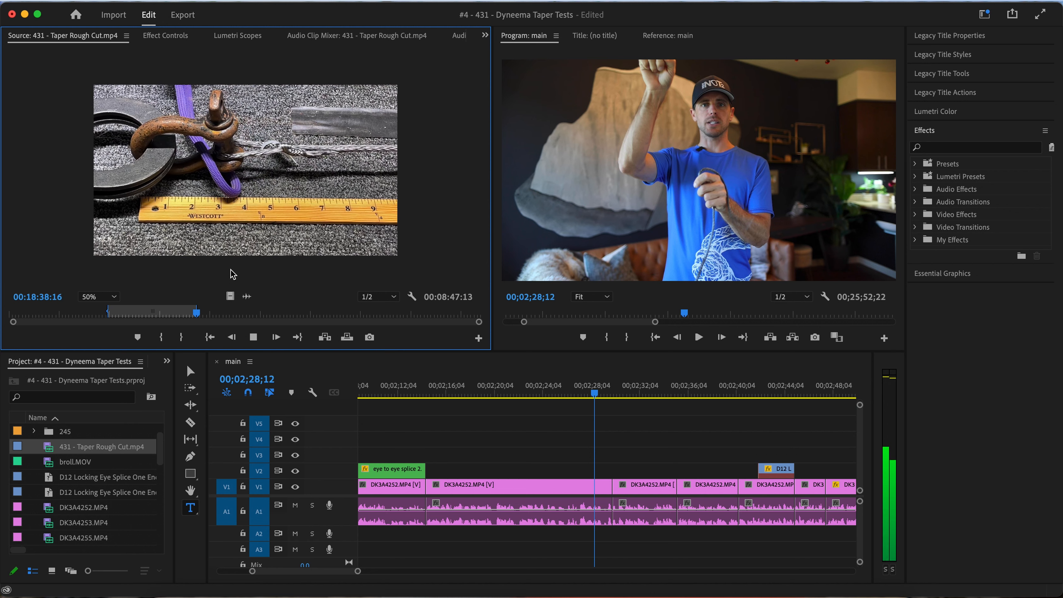
key(i)
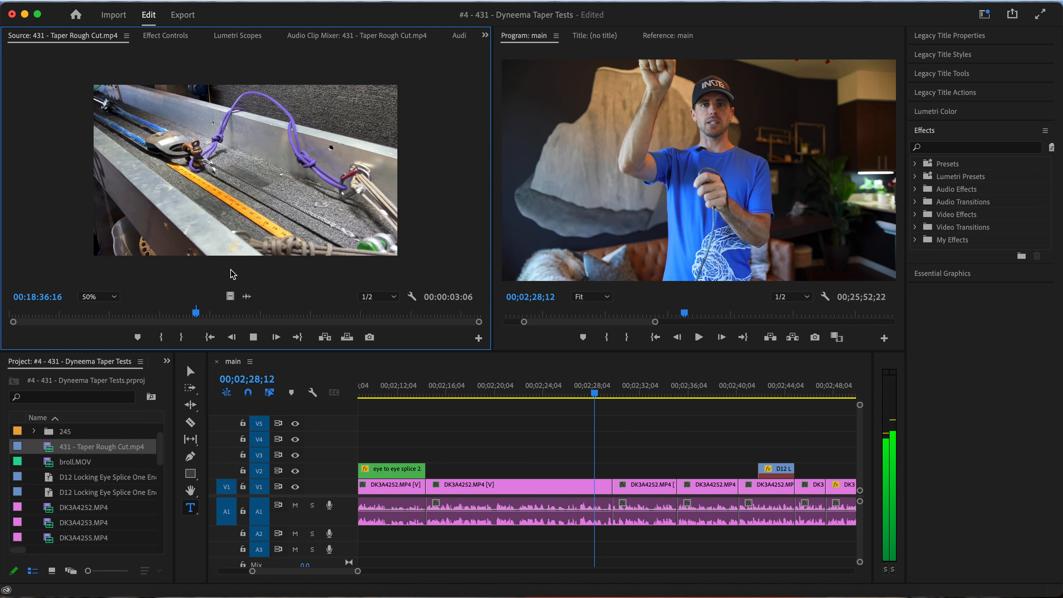
key(i)
key(k)
Place only the video of the marked Taper Rough Cut range on V2 at 00;02;28;12 and play back the result
drag(229, 296, 596, 471)
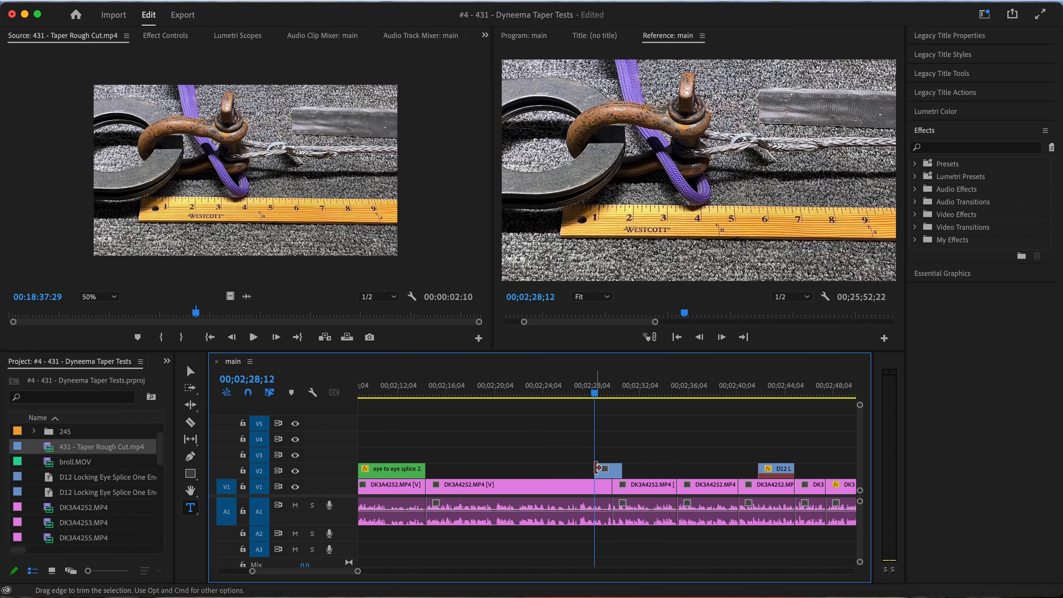
click(570, 386)
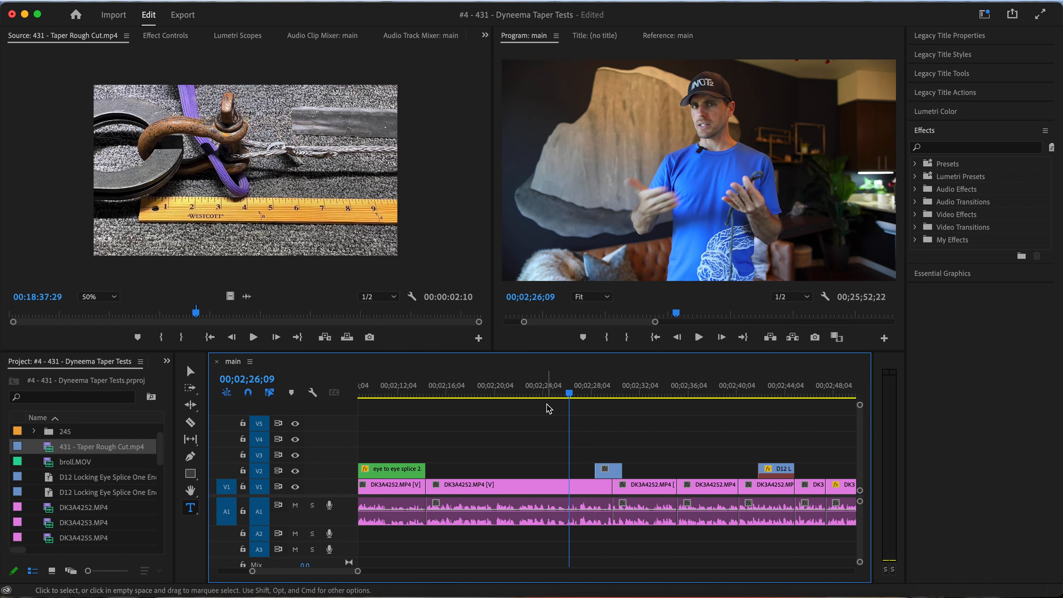
key(space)
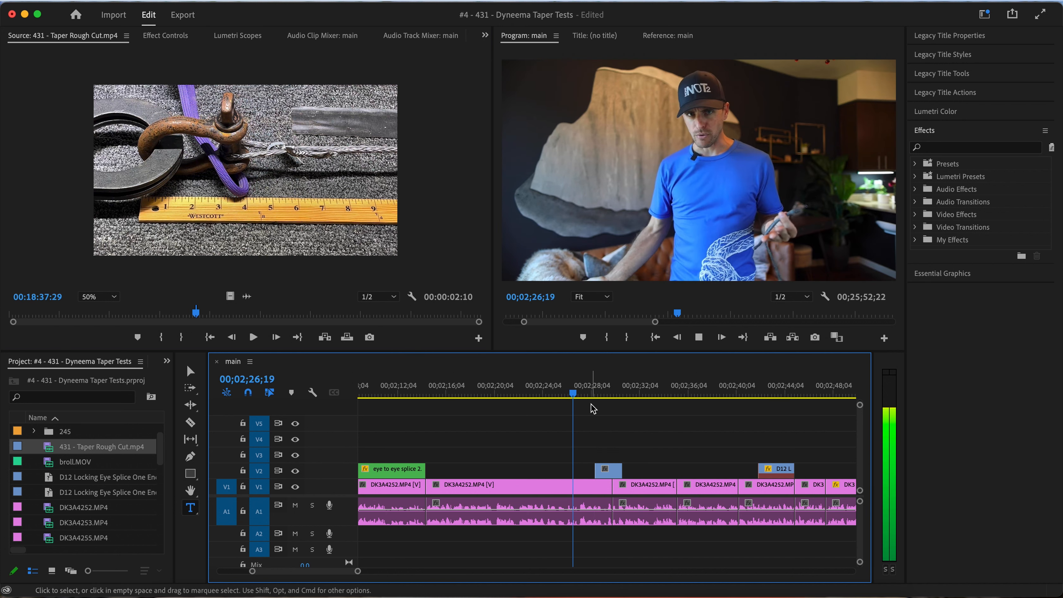
scroll(603, 436, up, 2)
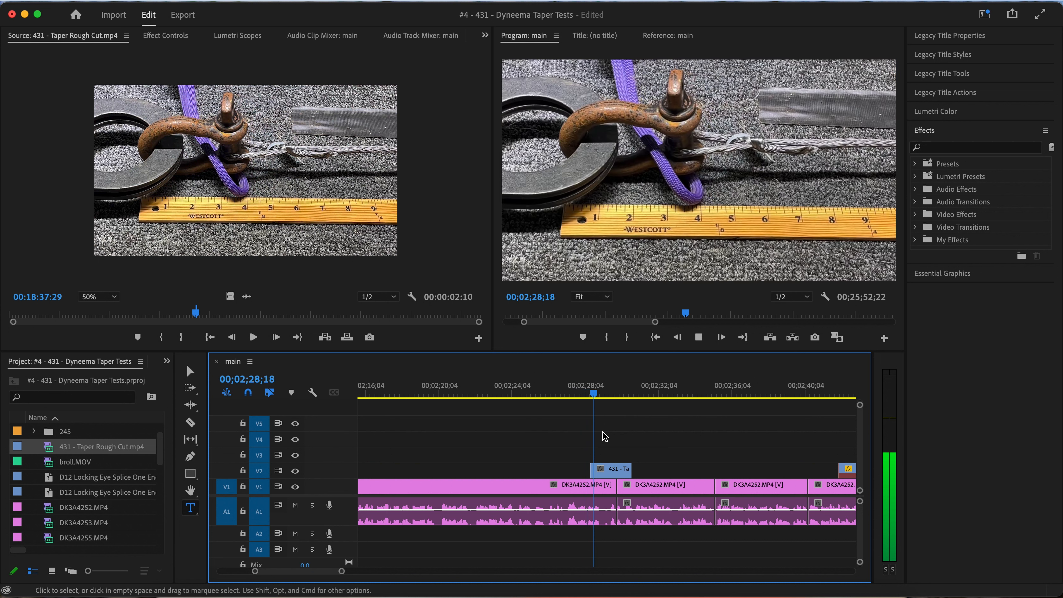
Replay the narration before the 431 - Taper Rough Cut overlay, move the clip to start at 00;02;27;01 on V2, and play it back
click(561, 393)
key(space)
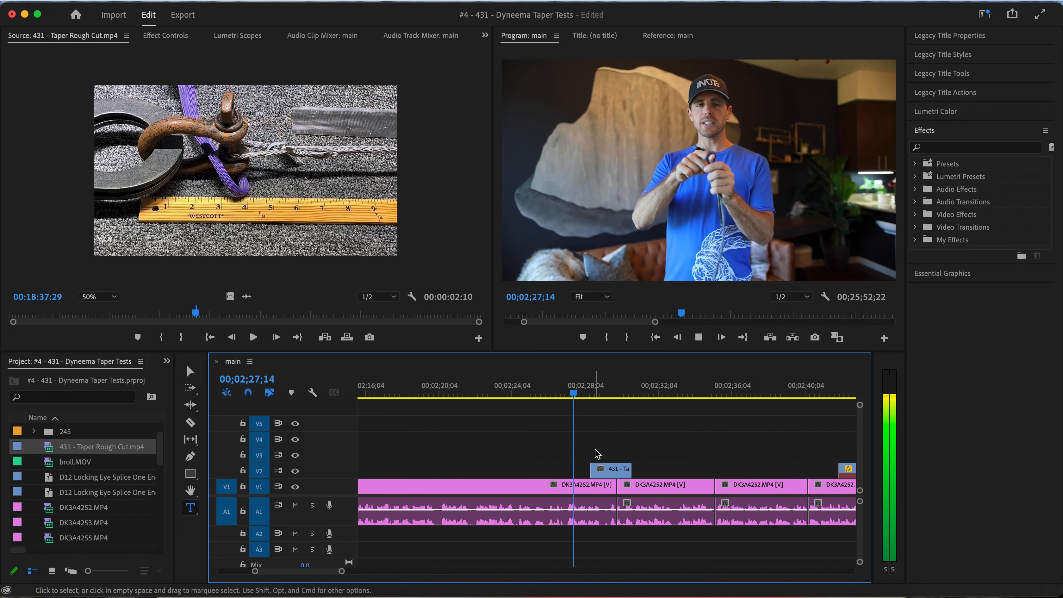
key(space)
click(554, 393)
key(space)
key(space)
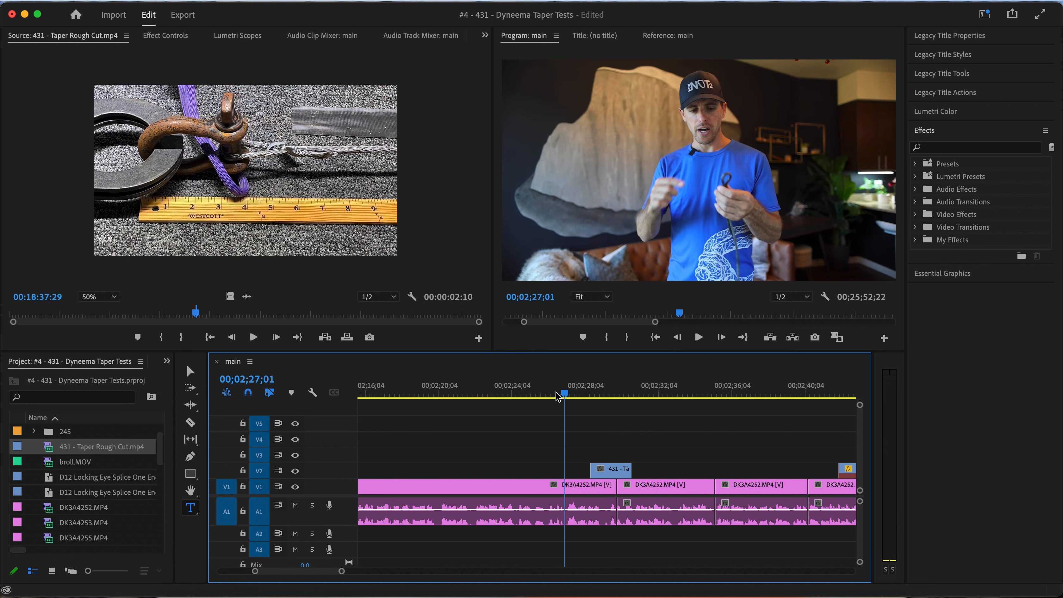
drag(592, 476, 565, 475)
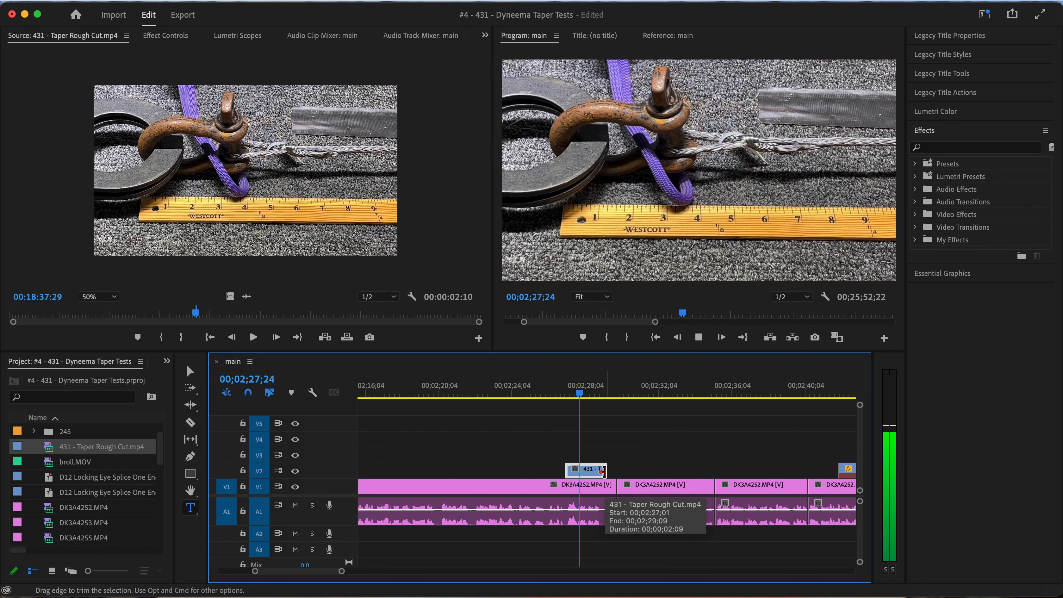
key(space)
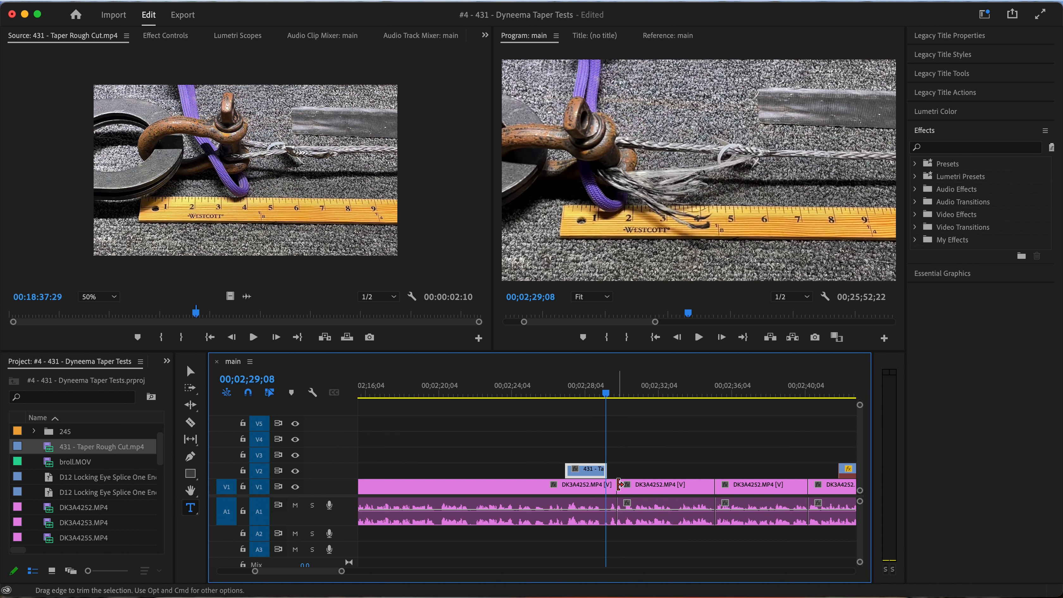
Trim the end of the V1 narration clip back to where the Taper Rough Cut overlay ends, ripple delete the gap, and replay the cut
key(space)
drag(615, 485, 606, 485)
right_click(611, 492)
click(649, 498)
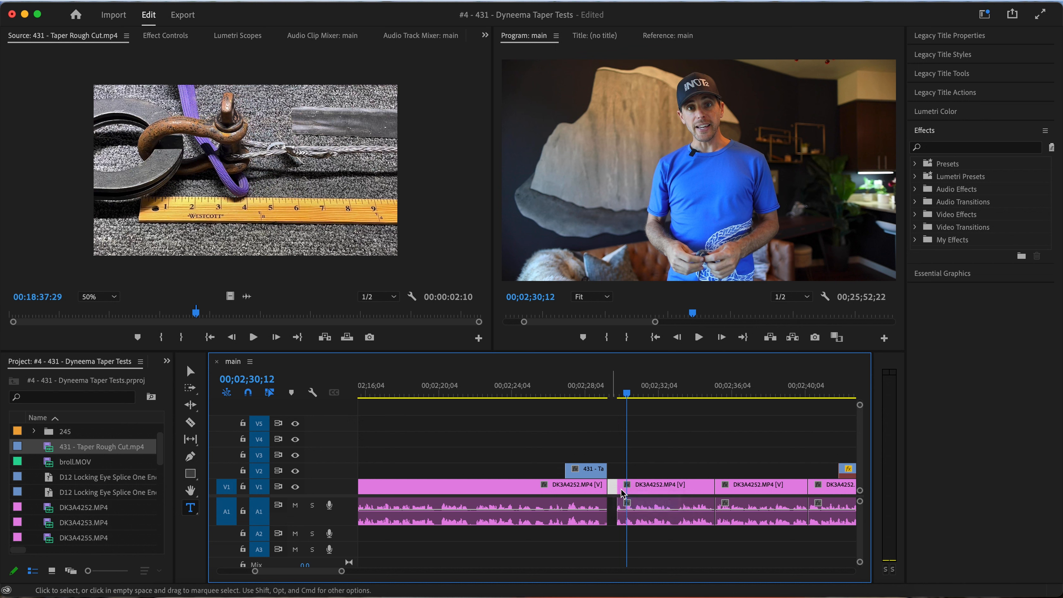
click(601, 392)
key(space)
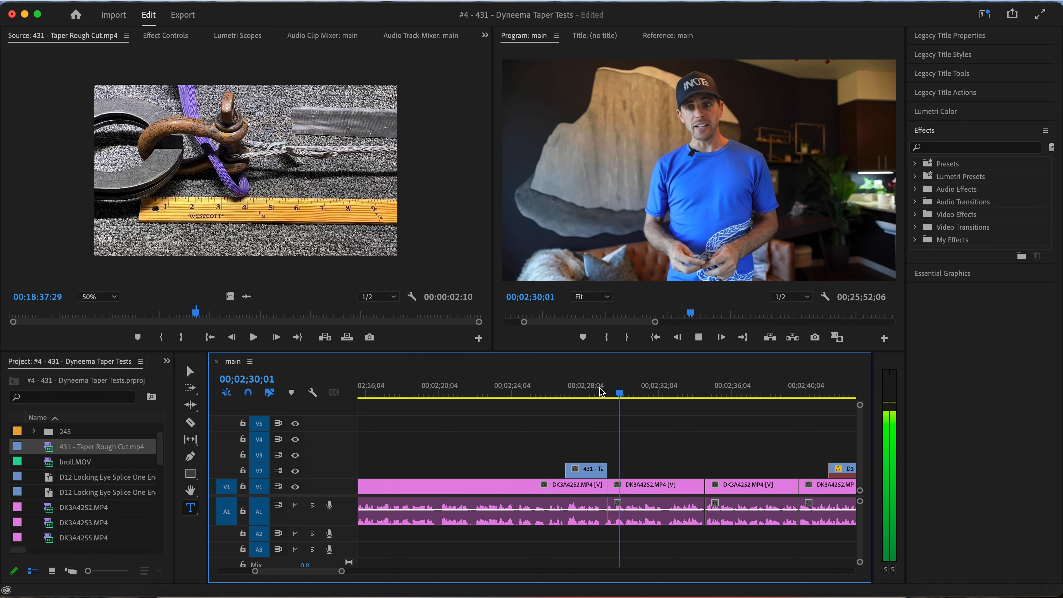
Examine the D12 Locking Eye Splice overlay near 00;02;42;07 and play the narration from about 00;02;48;04
scroll(615, 445, down, 4)
scroll(618, 450, right, 2)
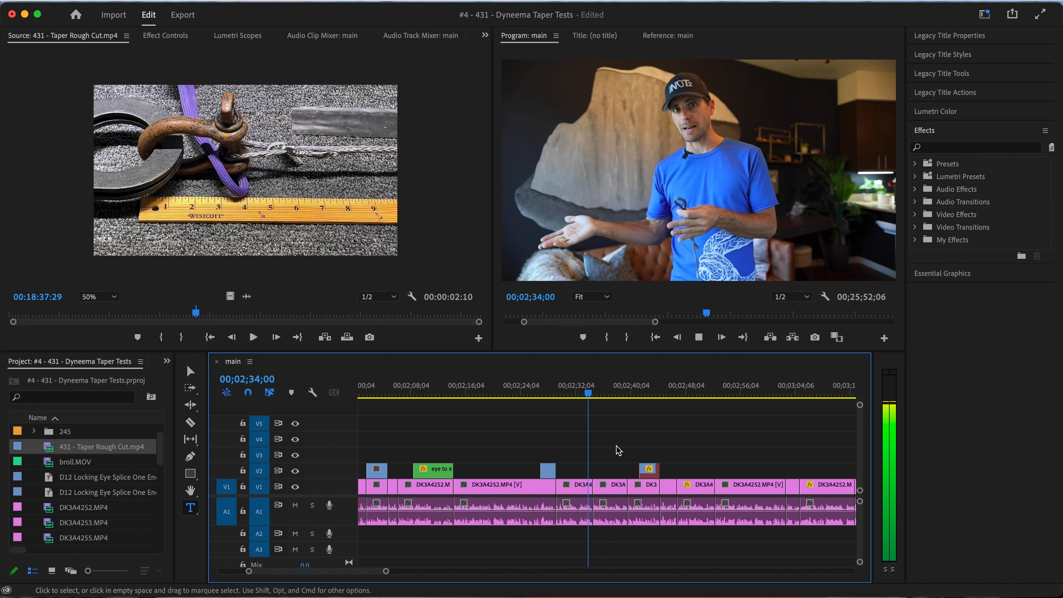
key(space)
click(645, 396)
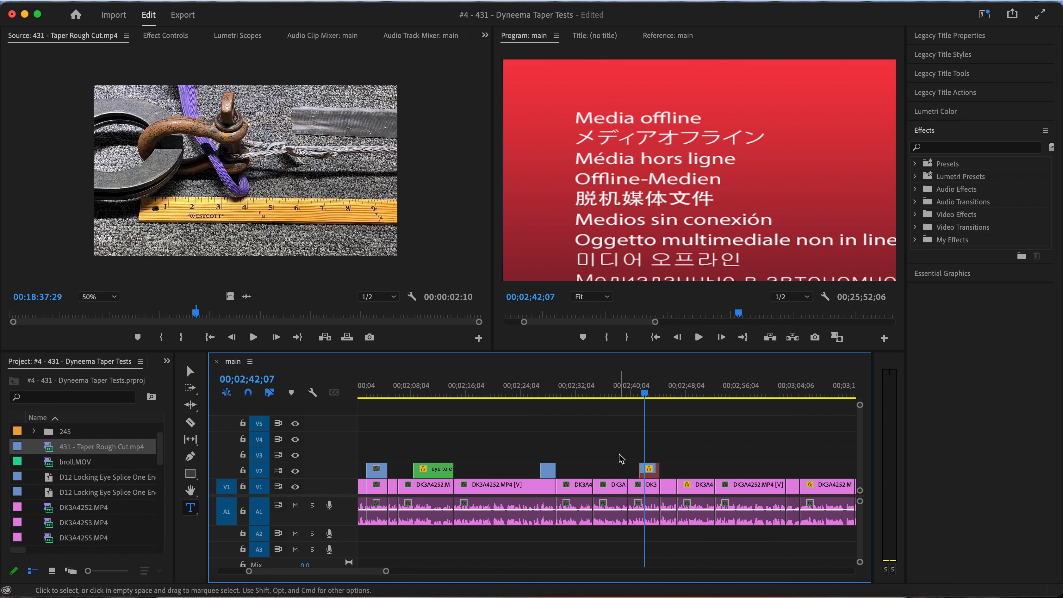
scroll(661, 477, right, 5)
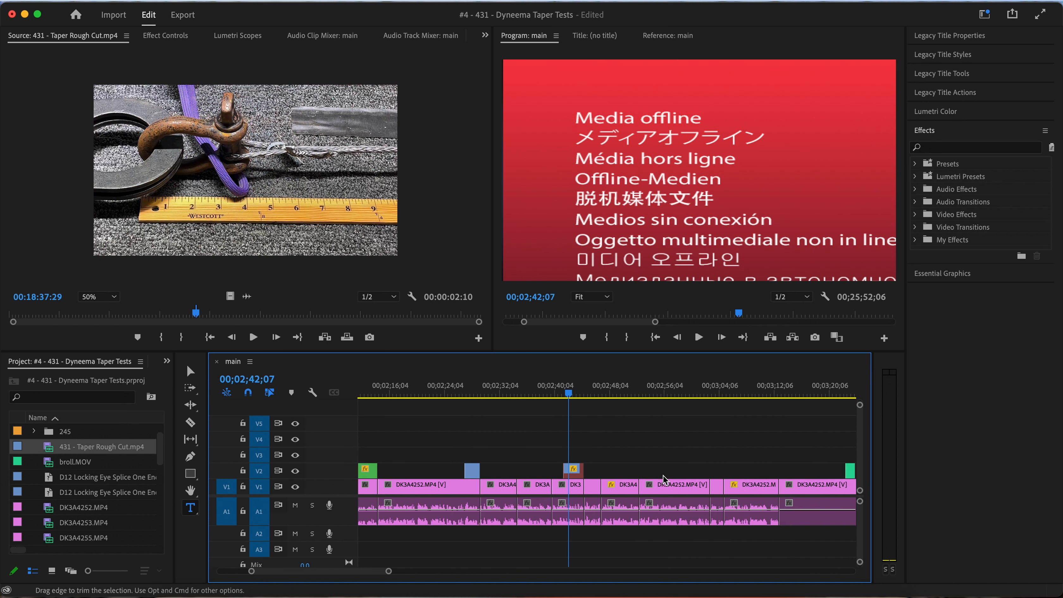
click(577, 405)
key(space)
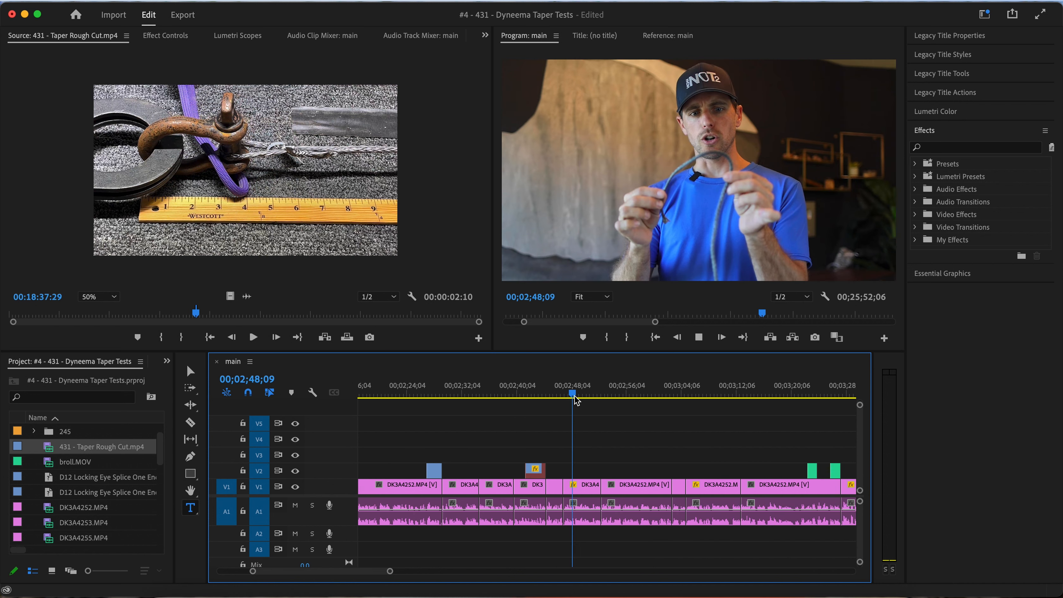
key(equal)
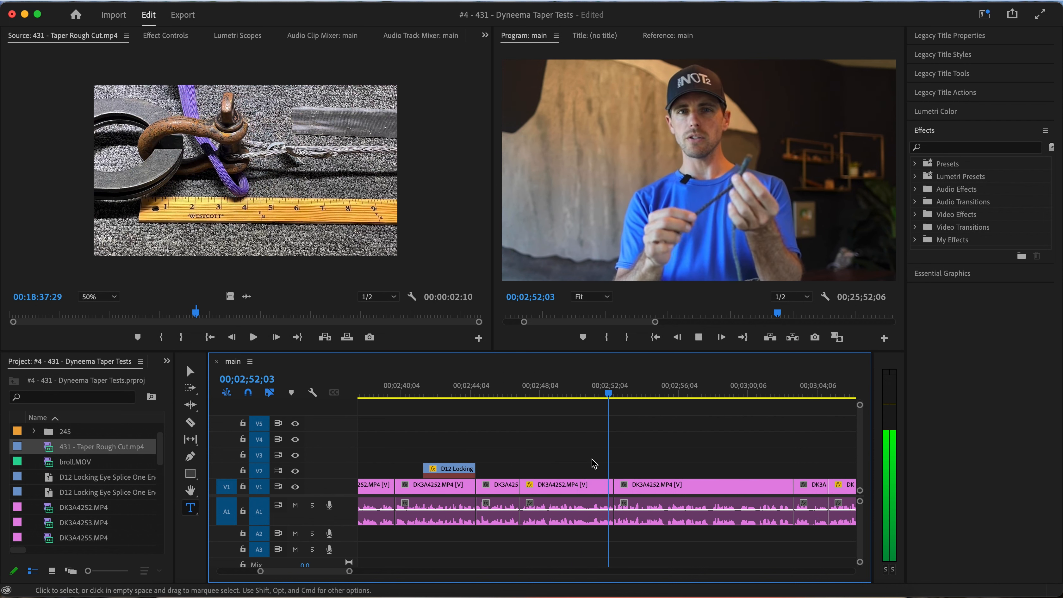
Add the placeholder title "240mm = xyz" at 00;02;53;21 above the speaker's shoulder and scrub the frames leading into it
key(space)
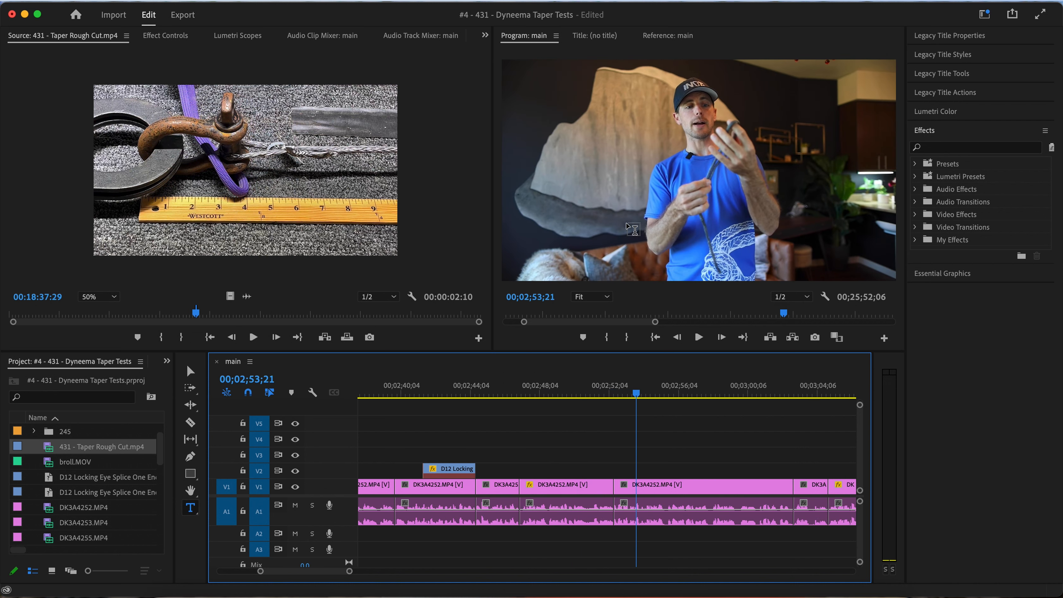
click(544, 86)
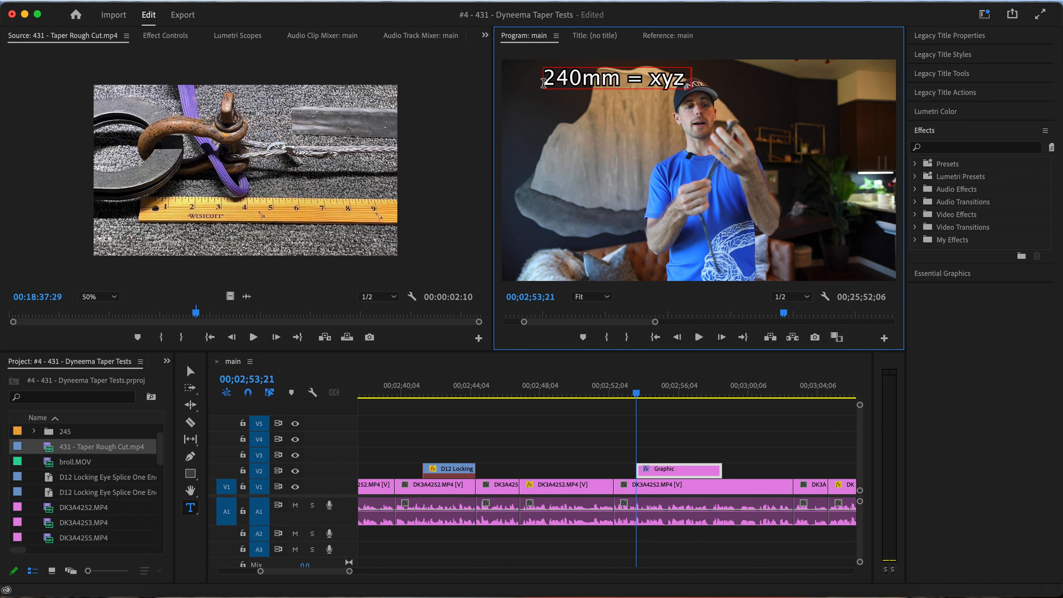
scroll(657, 542, right, 3)
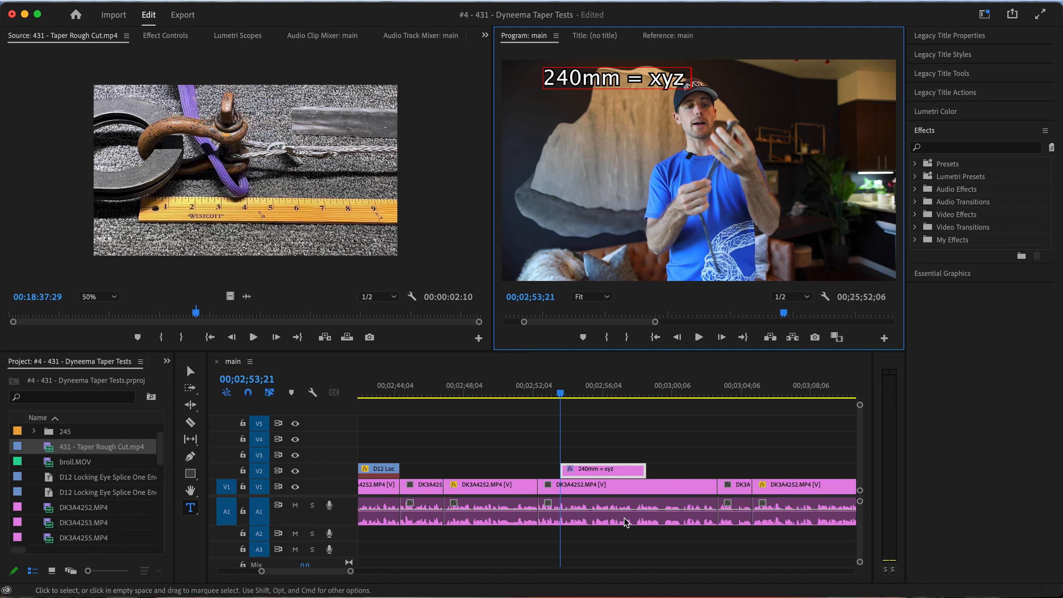
click(544, 395)
click(539, 396)
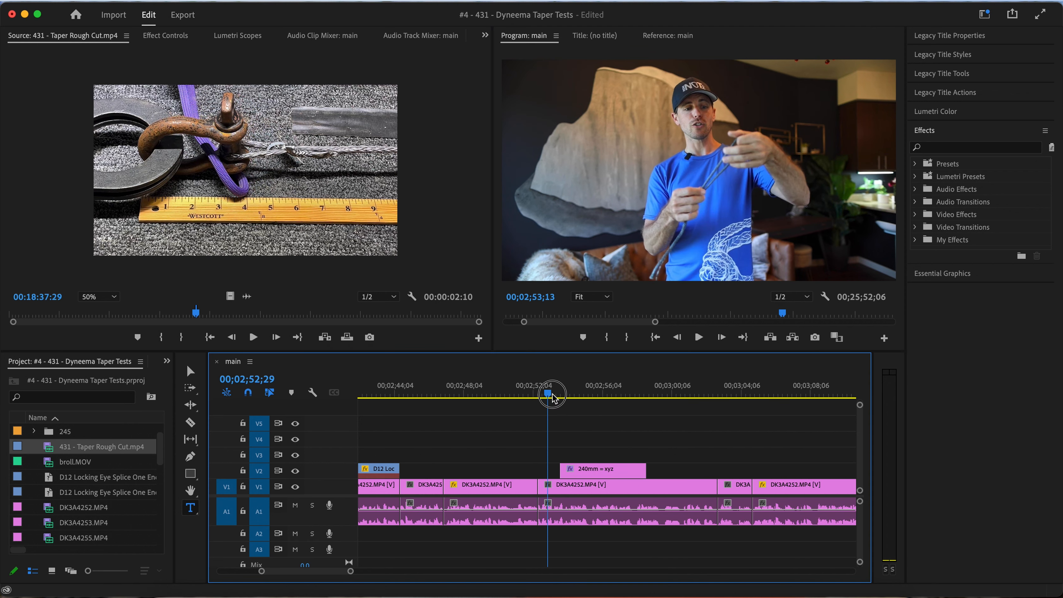
drag(549, 397, 558, 397)
Play the section from about 00;03;20 through both broll.MOV overlays to judge how they fit the narration
scroll(644, 484, right, 4)
scroll(643, 485, down, 3)
scroll(743, 420, right, 3)
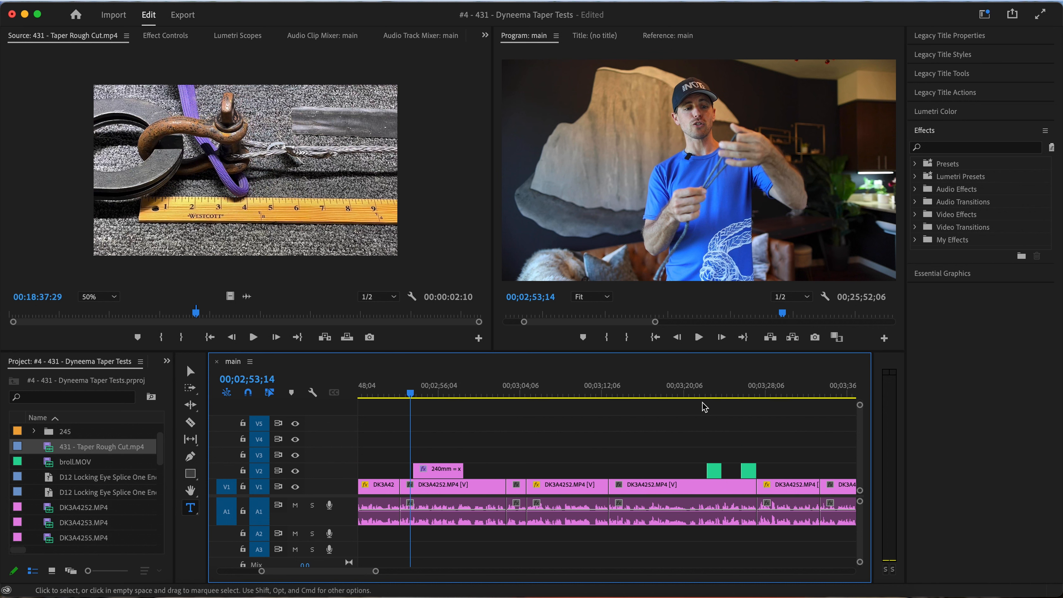
click(690, 396)
key(space)
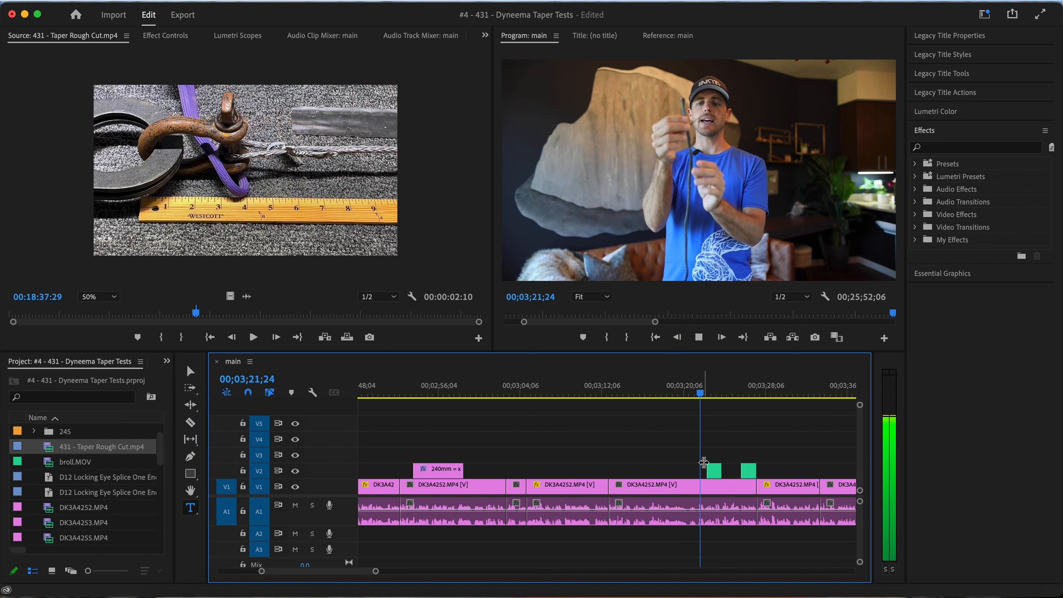
scroll(702, 461, up, 4)
scroll(703, 462, right, 5)
scroll(706, 466, down, 2)
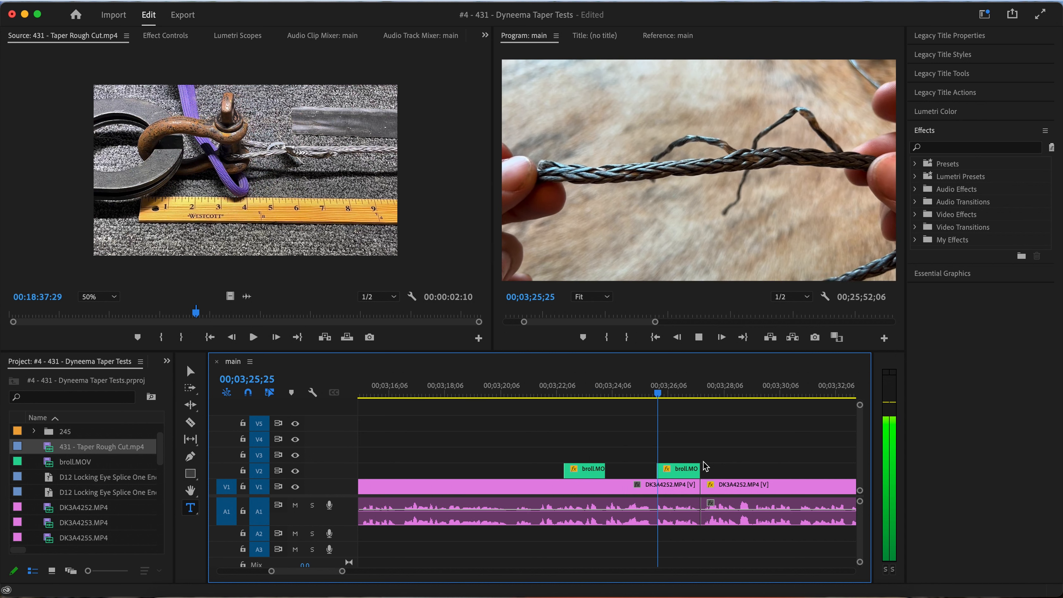
key(space)
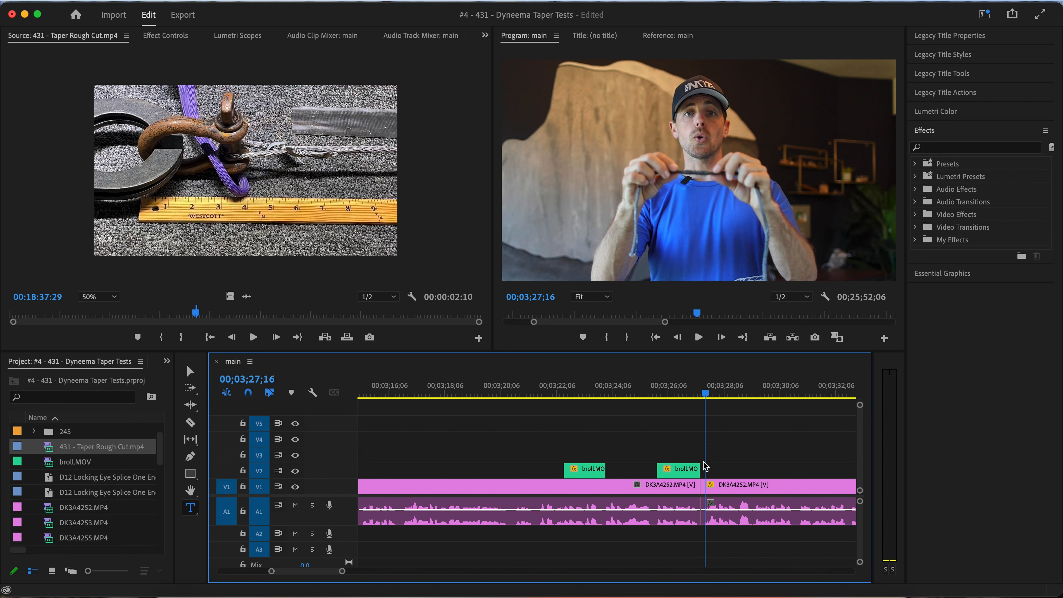
Replay the narration before the first broll.MOV overlay, extend that clip to run from 00;03;21;10 to the second broll.MOV clip, and play it
click(508, 395)
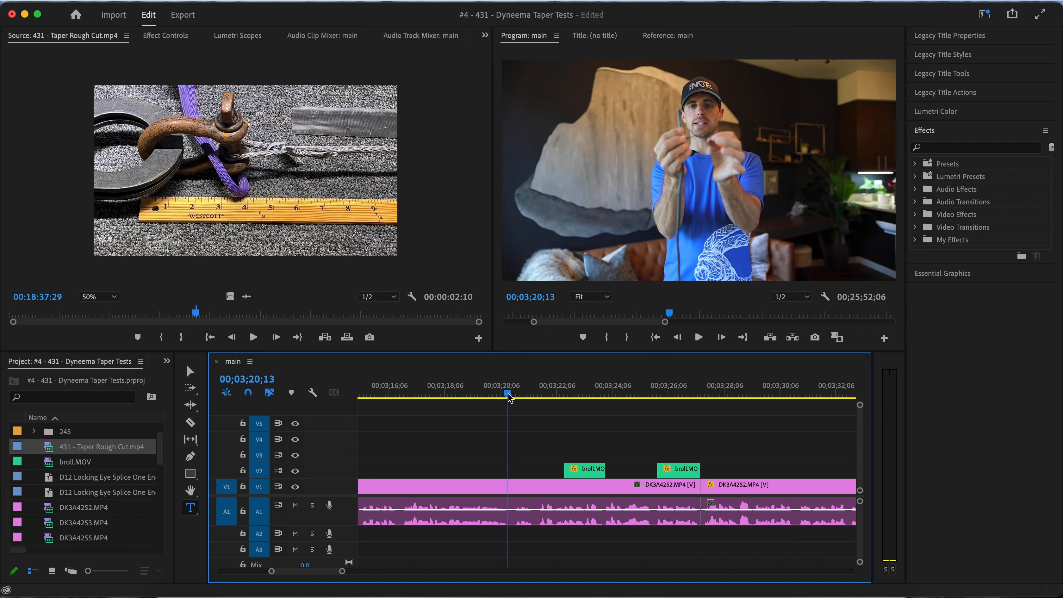
click(455, 392)
key(space)
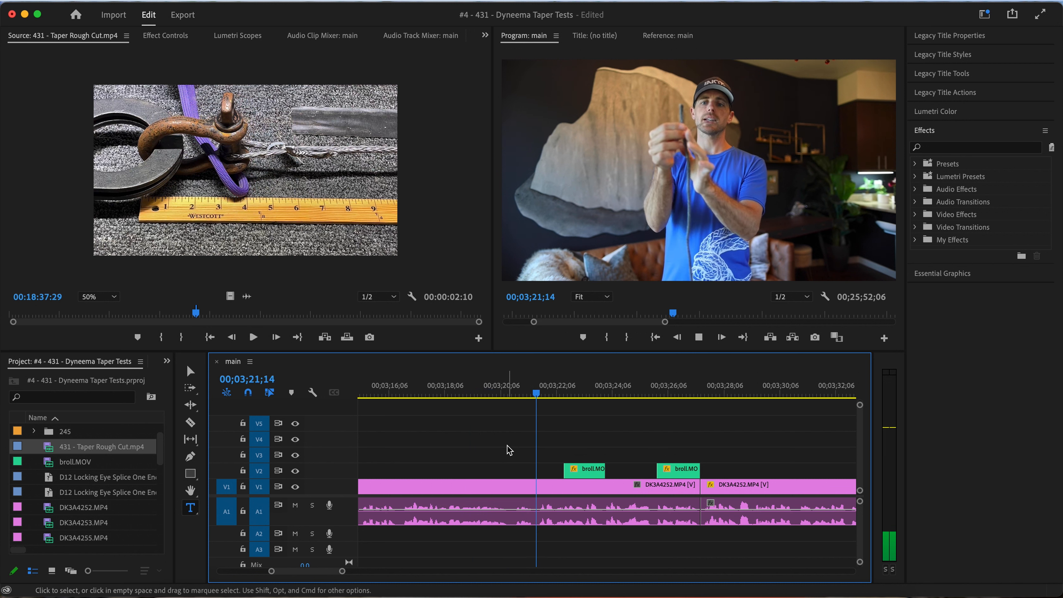
click(484, 393)
key(space)
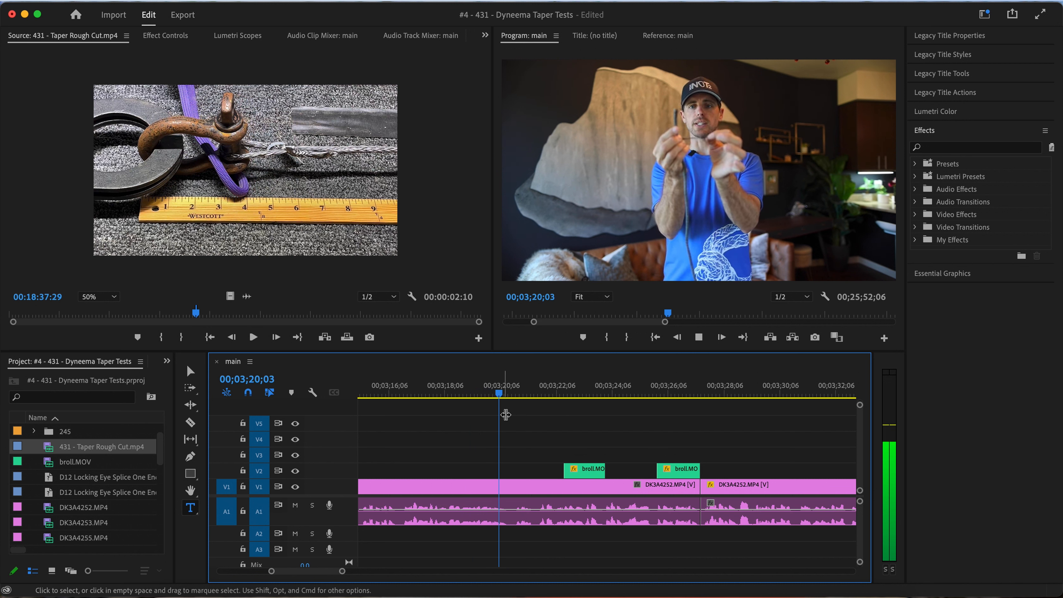
key(space)
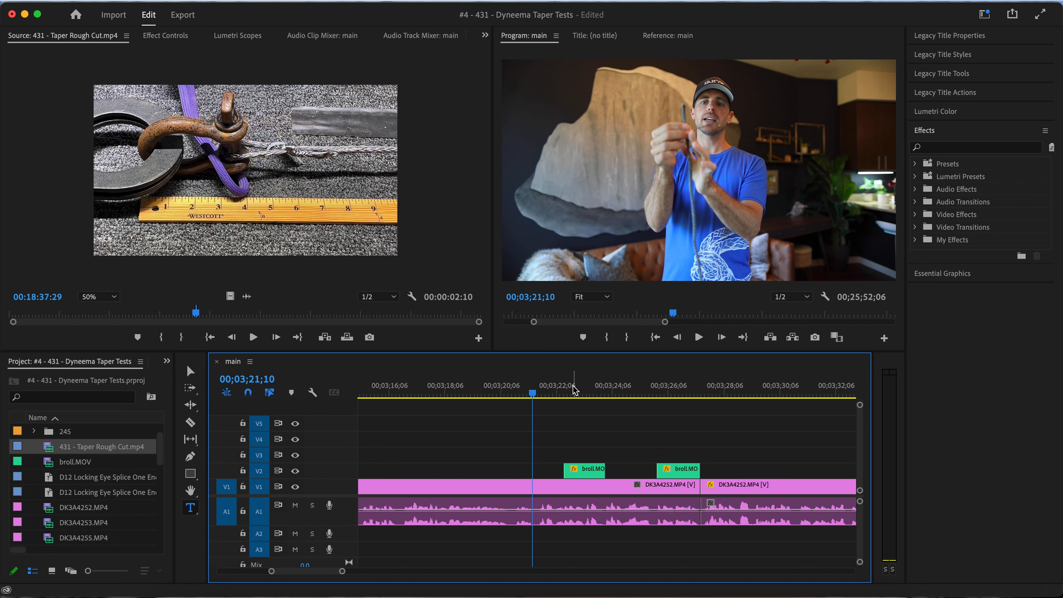
drag(594, 476, 717, 471)
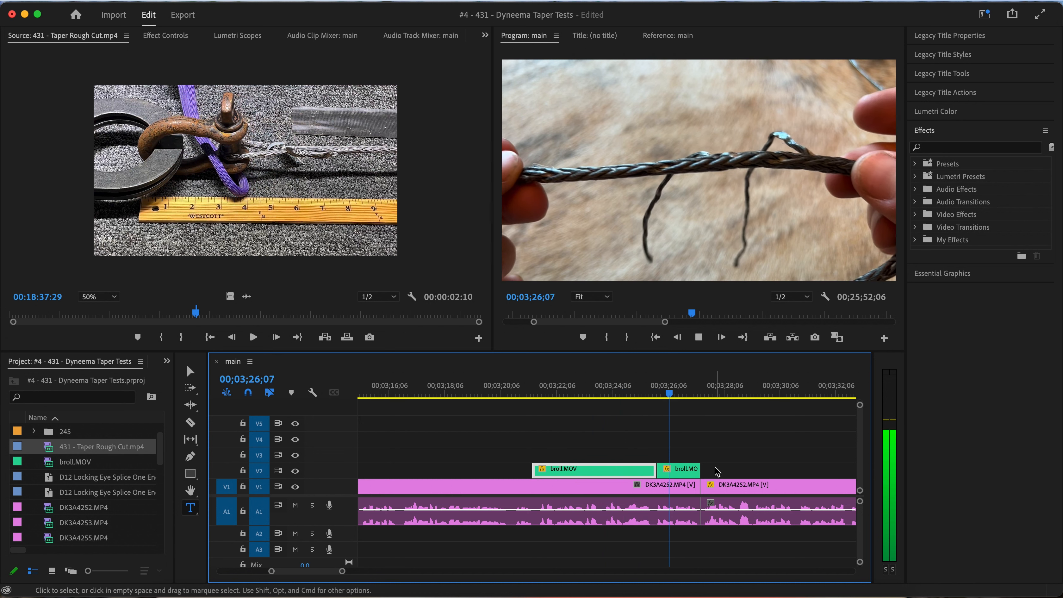
key(space)
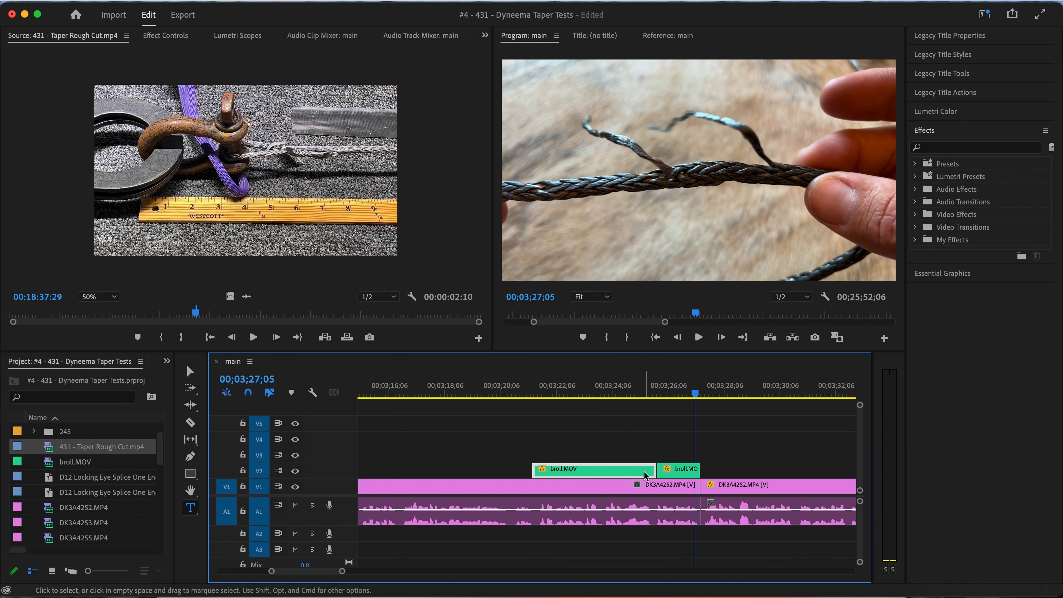
Delete the second broll.MOV clip on V2 and continue the rope footage with a longer broll.MOV segment starting at 00;03;23;06
click(675, 473)
key(Delete)
scroll(661, 469, down, 2)
scroll(658, 472, right, 1)
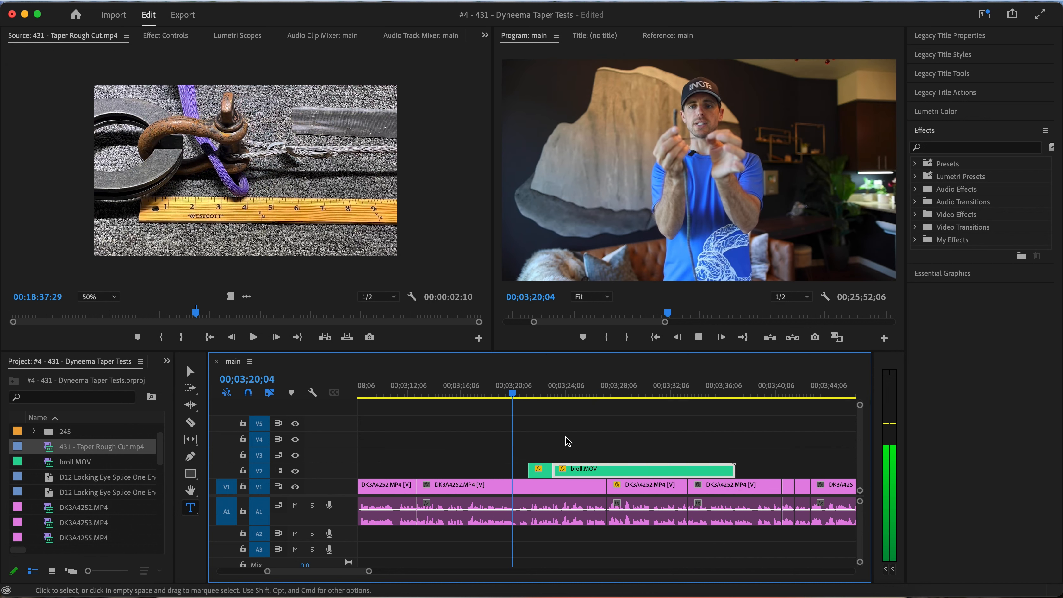
scroll(567, 441, right, 3)
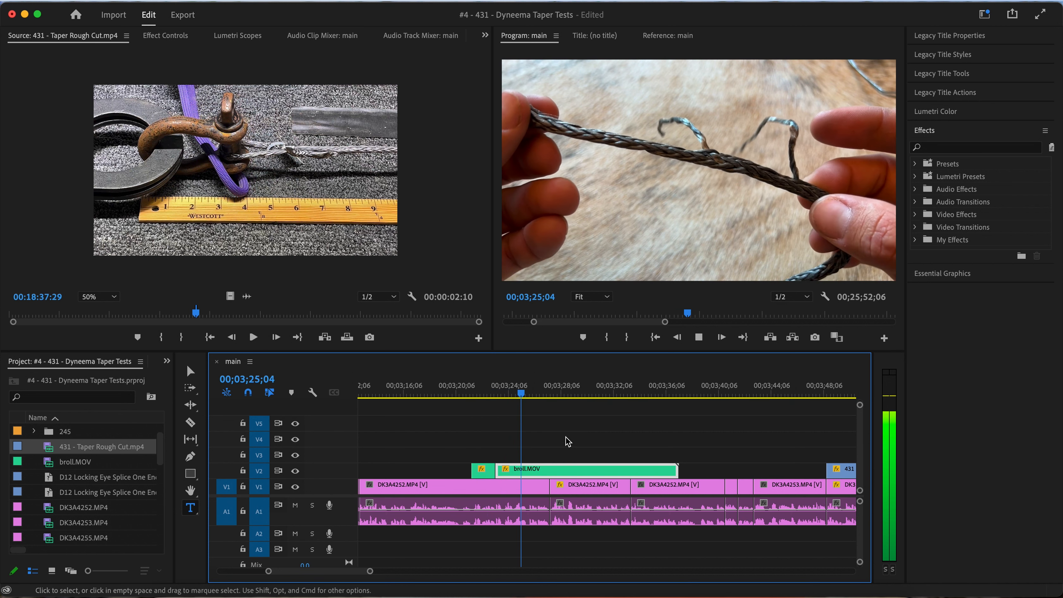
Trim the end of the longer broll.MOV segment to about 00;03;25;21, then play and scrub through the revised overlays
key(space)
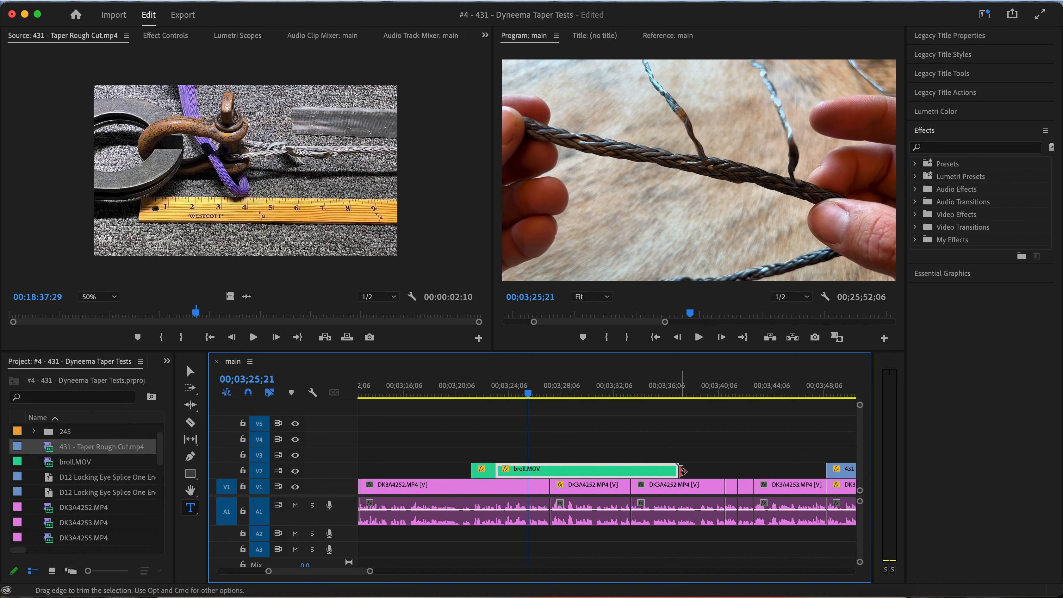
drag(663, 471, 526, 472)
key(space)
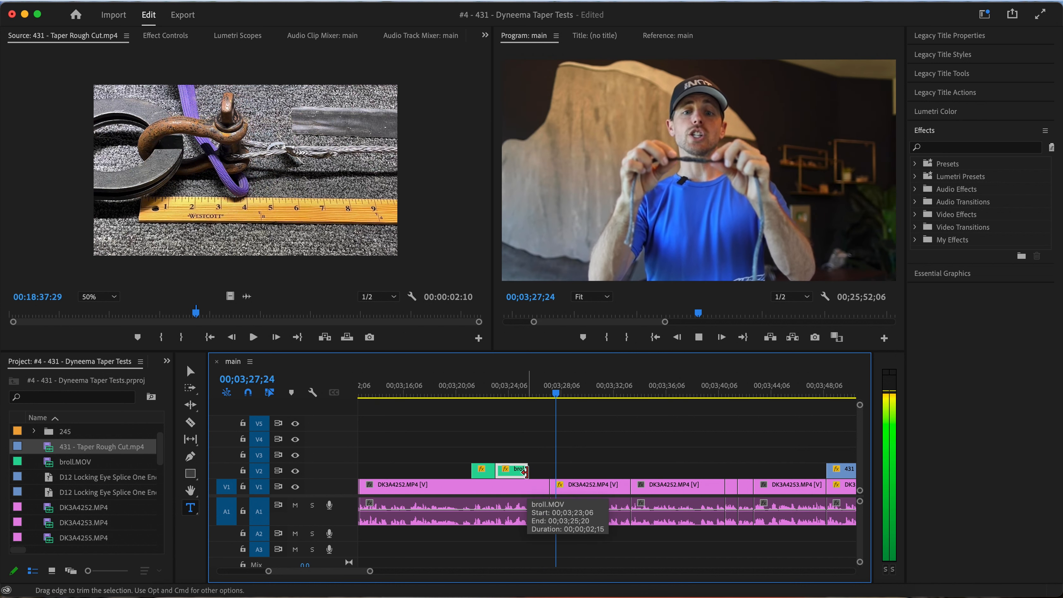
key(space)
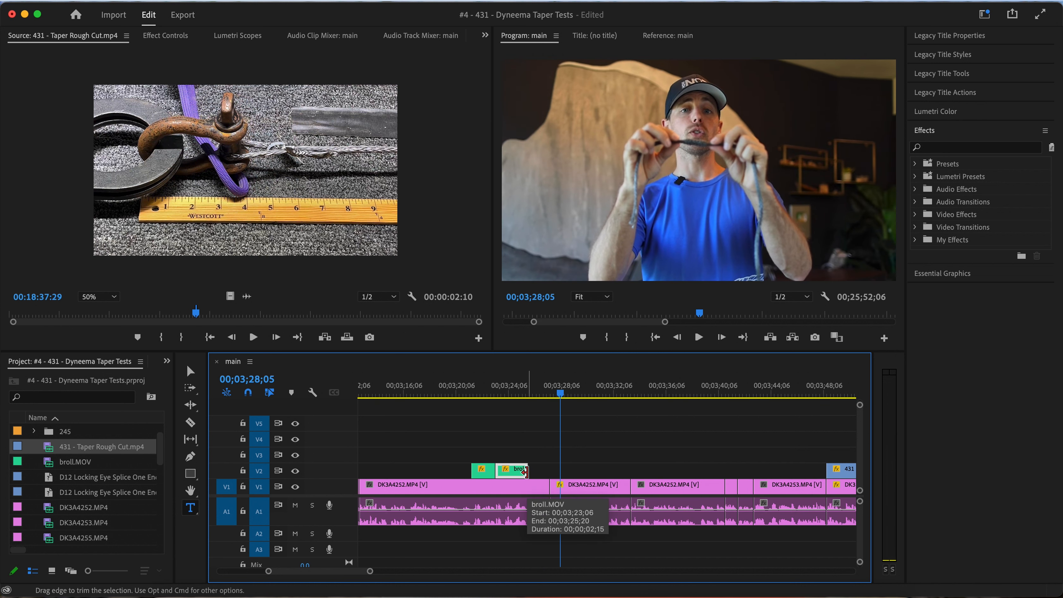
click(461, 393)
drag(463, 394, 535, 393)
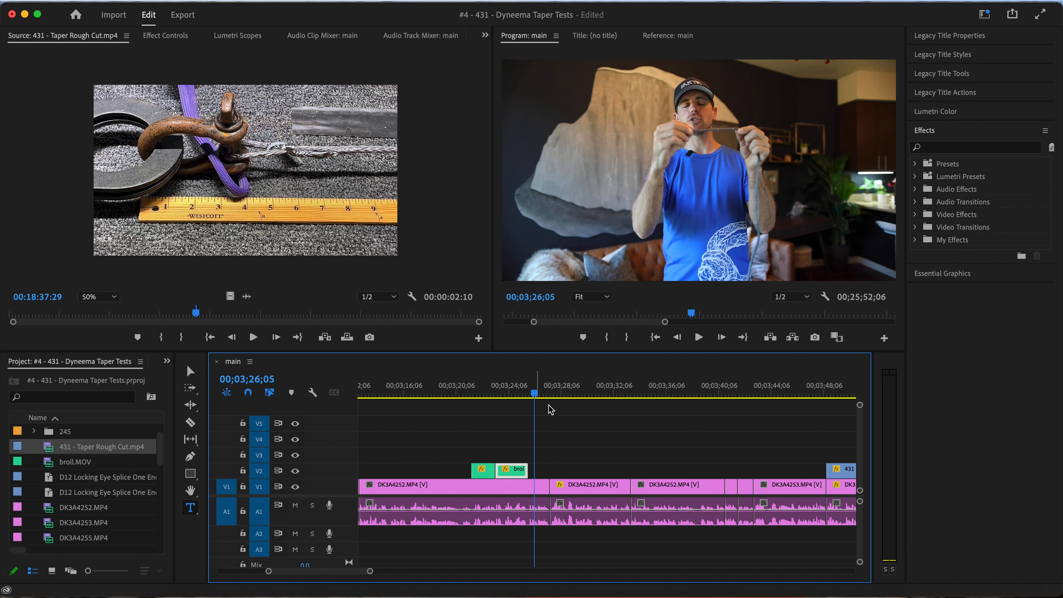
Review the sequence from 00;04;00;14 onward, playing and scrubbing the narration up to the Average Breaking Strength title at 00;04;55;13
scroll(592, 439, down, 6)
scroll(597, 441, right, 3)
click(464, 394)
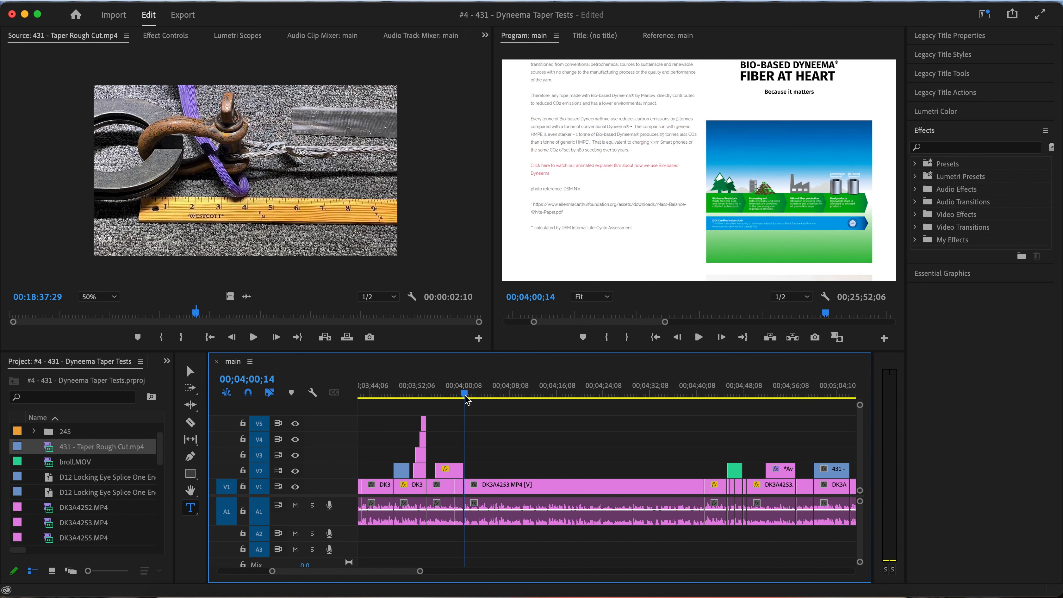
key(space)
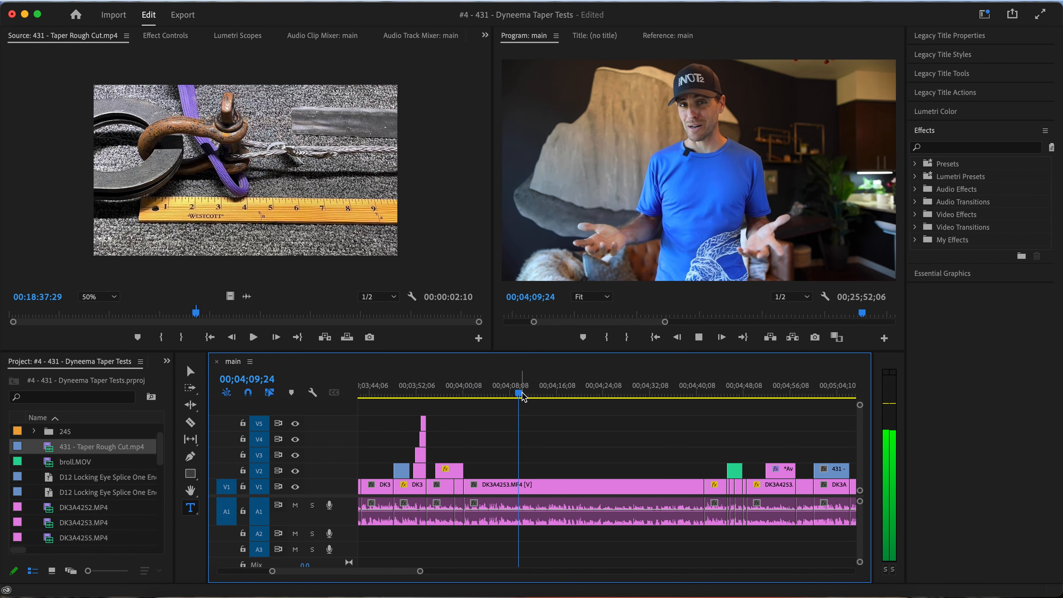
key(space)
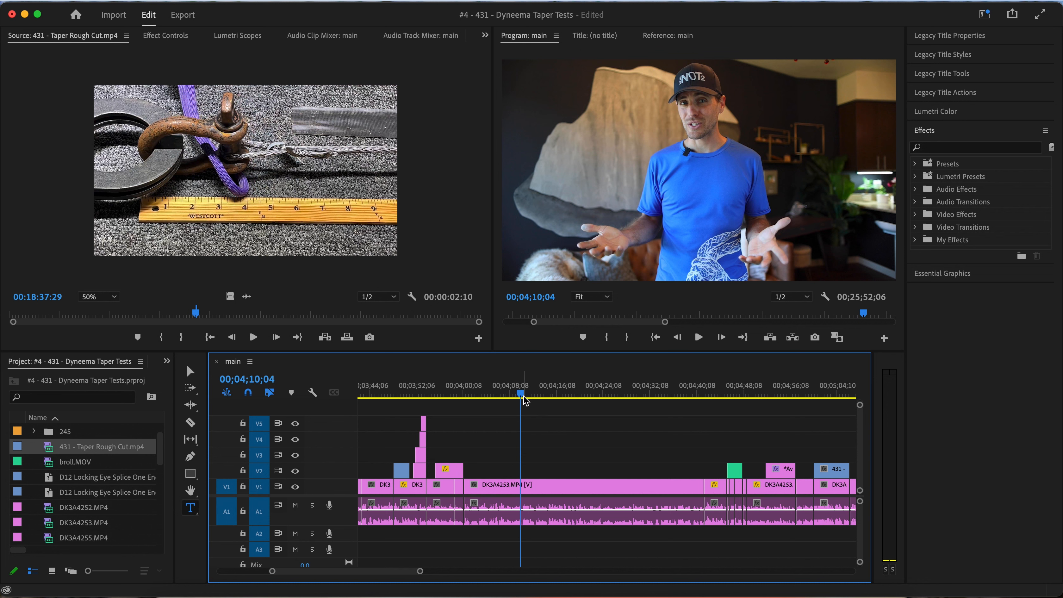
drag(522, 398, 693, 397)
scroll(693, 449, right, 10)
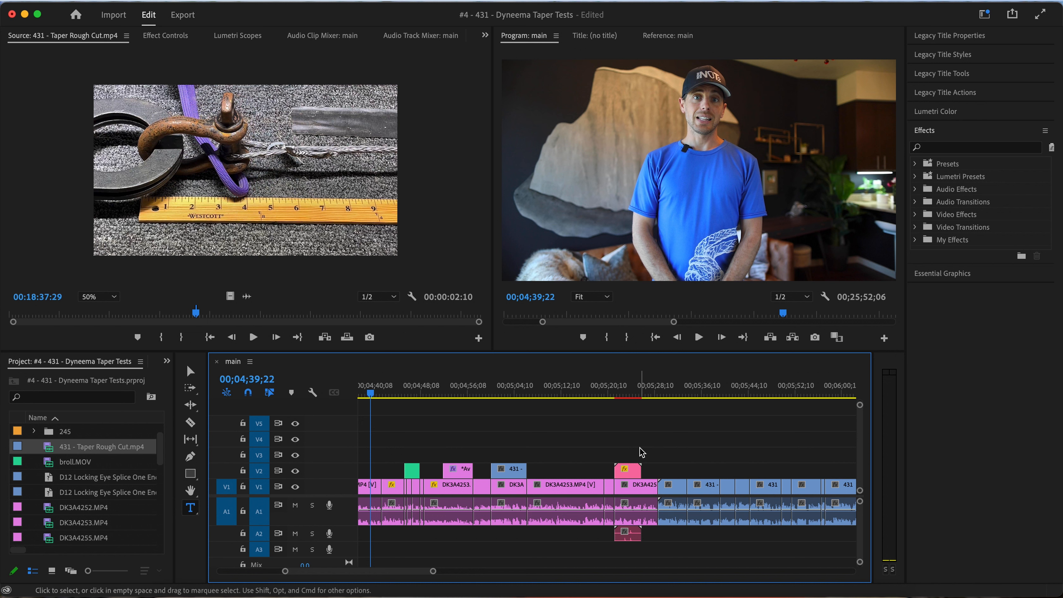
click(465, 397)
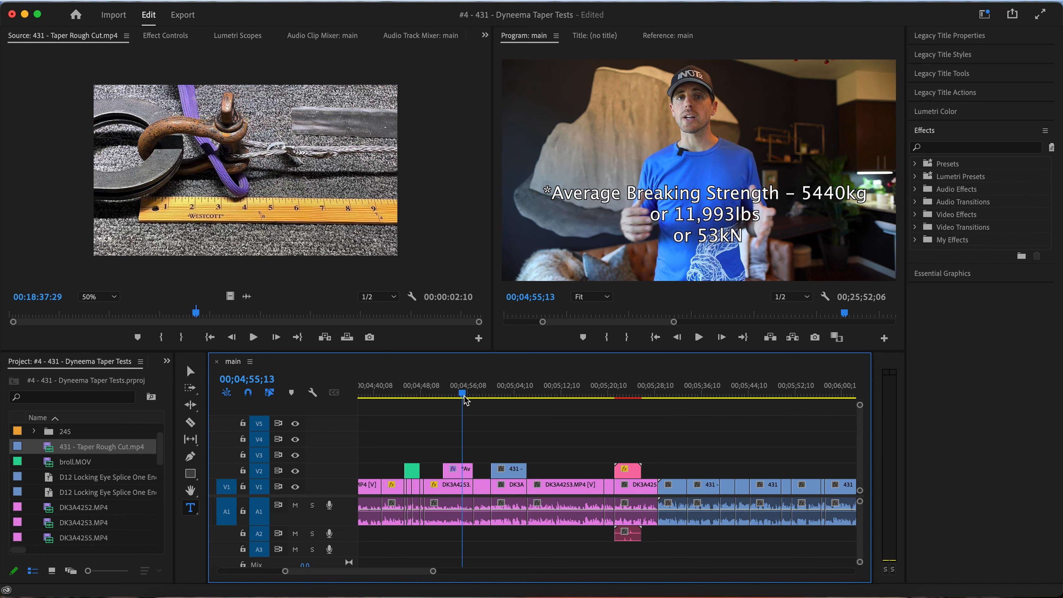
Replay the narration around the broll.MOV overlay starting at about 00;04;45;21 to check where rope footage or text is needed
click(402, 389)
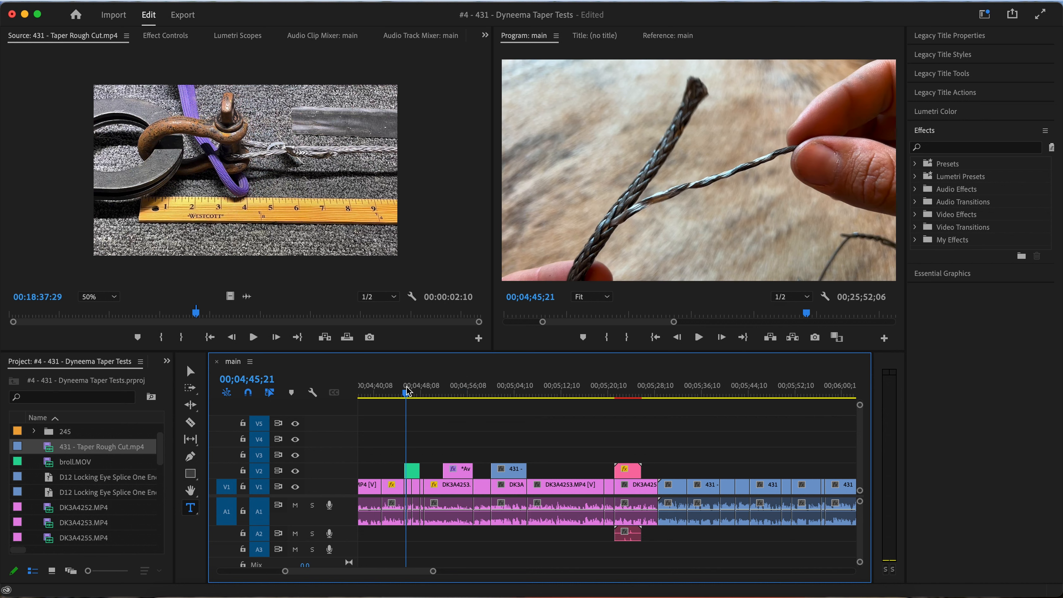
key(space)
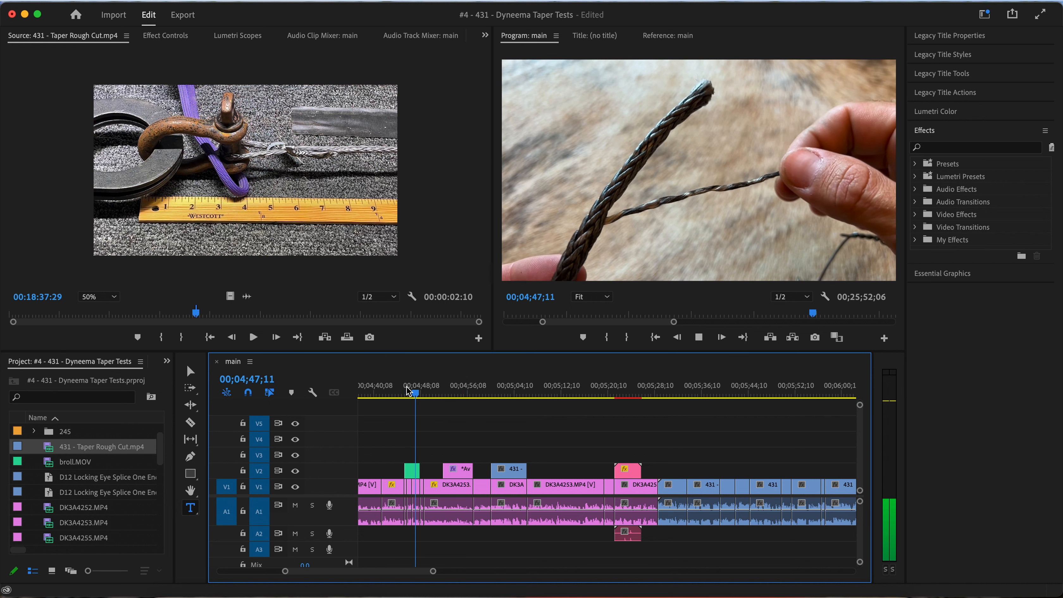
key(space)
key(equal)
scroll(419, 469, left, 3)
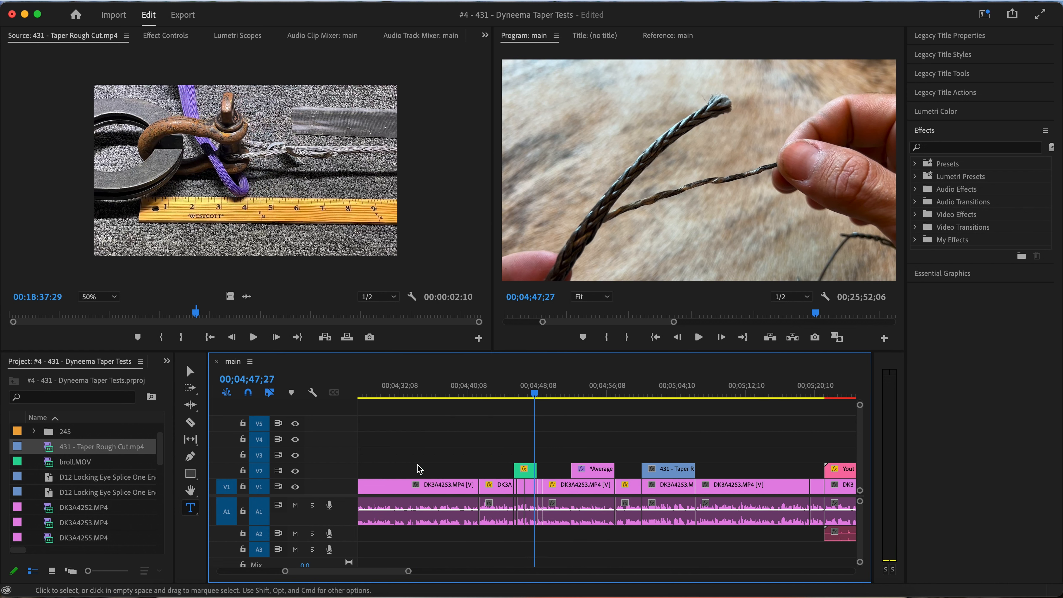
click(499, 389)
key(space)
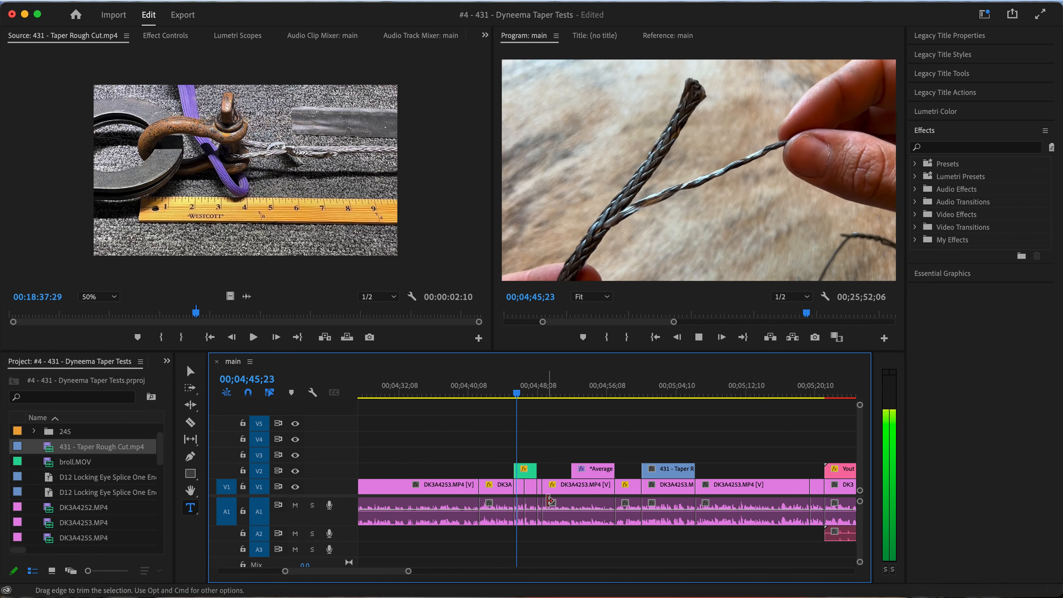
key(space)
key(space)
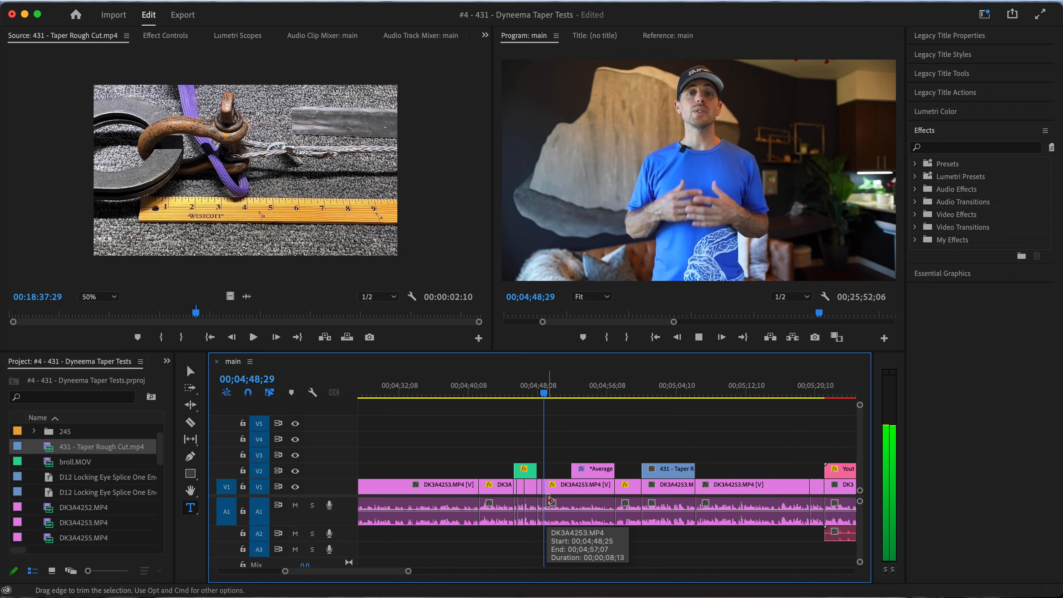
key(space)
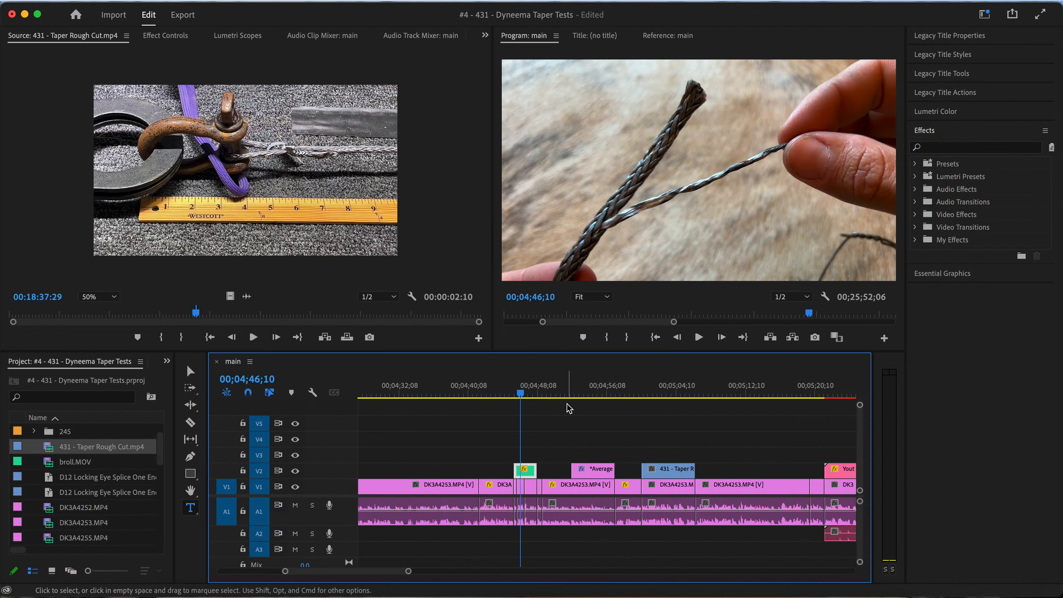
Switch to Chrome, search Google for "marlow sk99 max" and open the D12 MAX 99 page on the Marlow Ropes site
key(ctrl+Up)
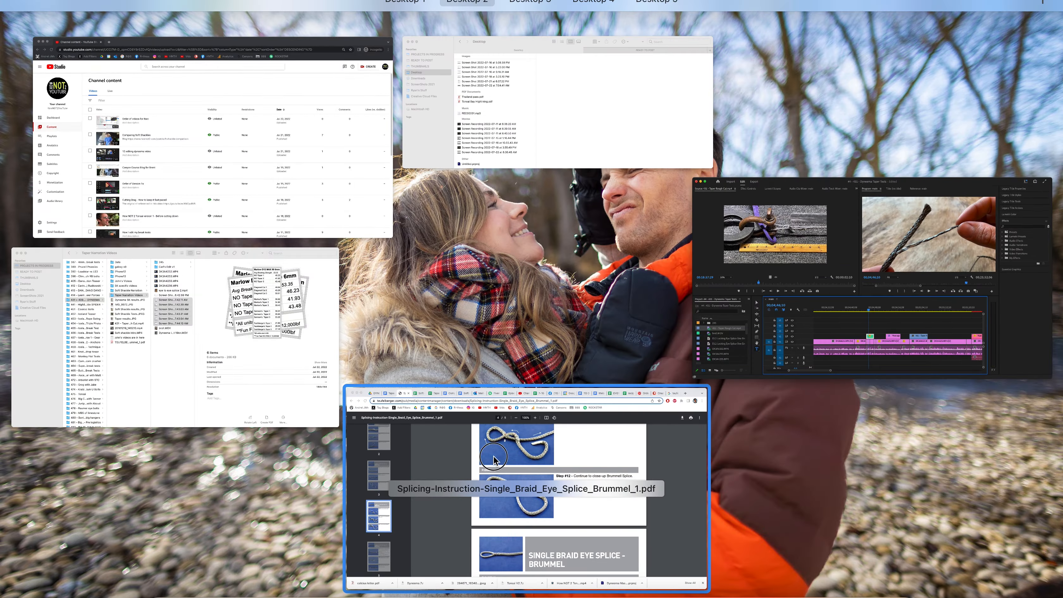
click(489, 426)
click(966, 19)
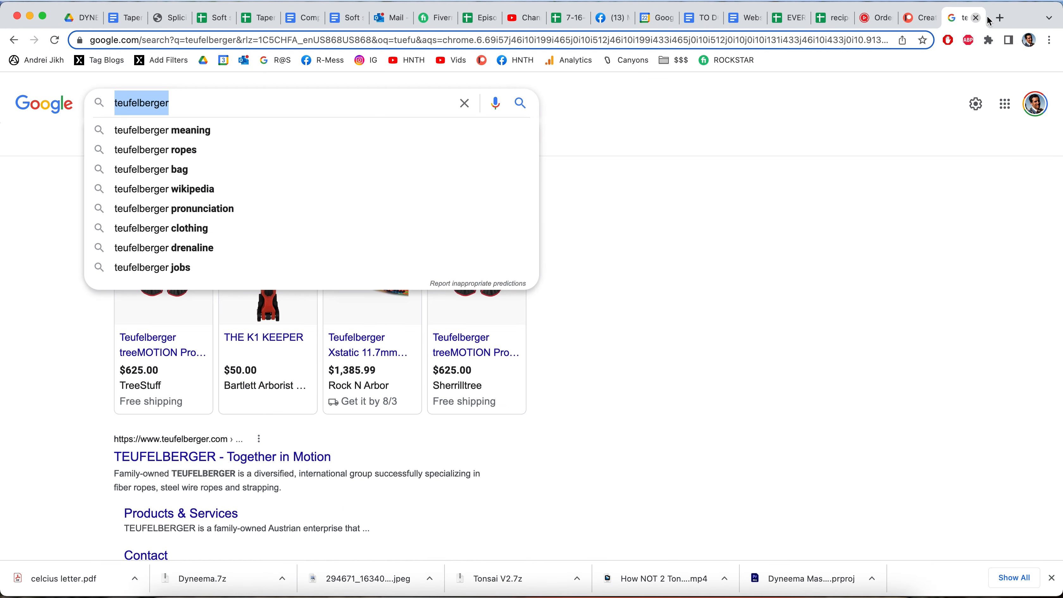
click(683, 44)
text(marlow sk99 max)
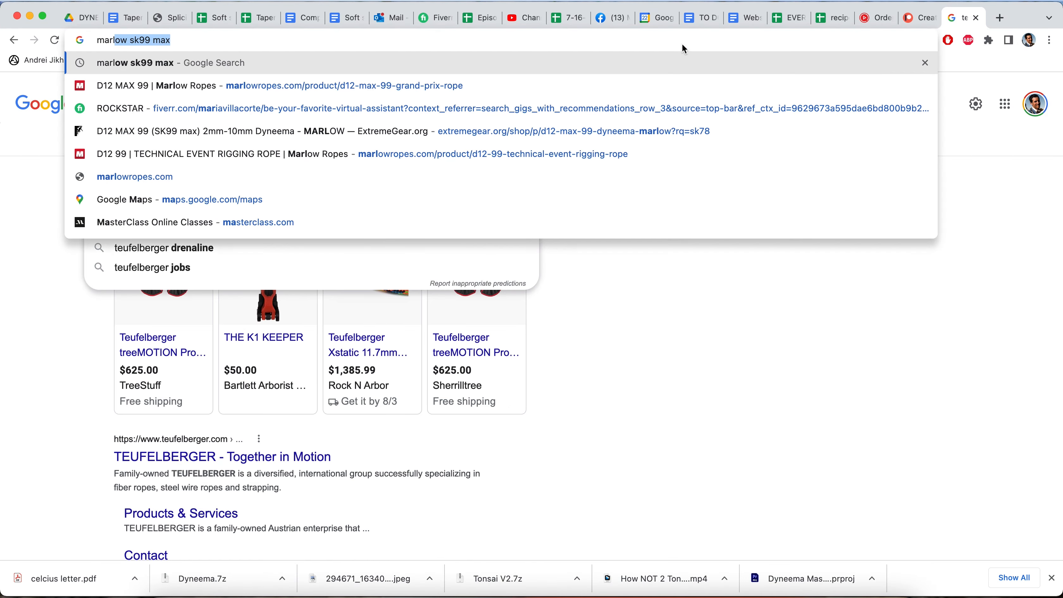
key(Return)
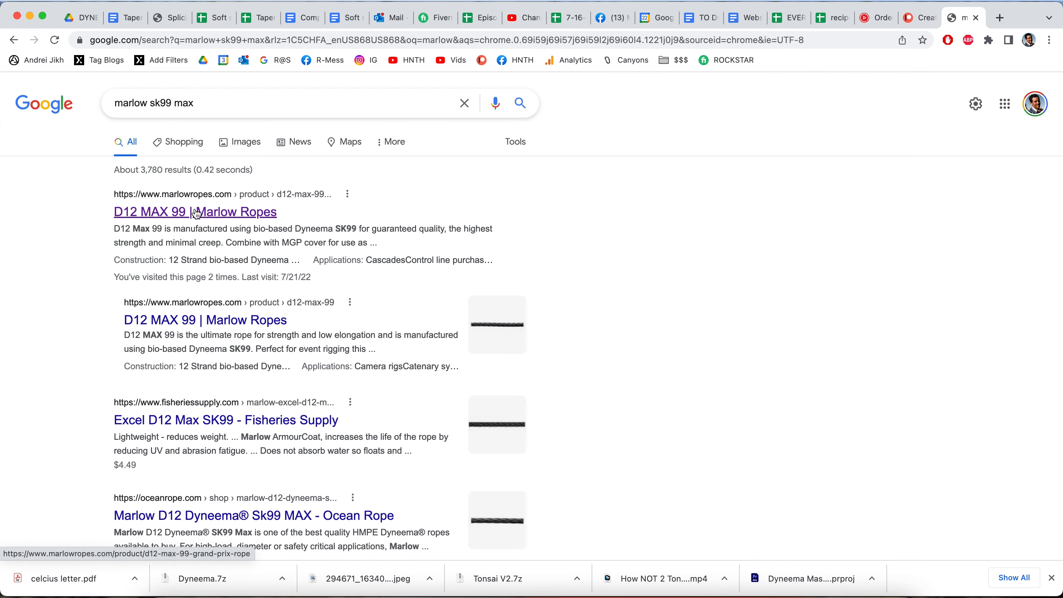
click(258, 220)
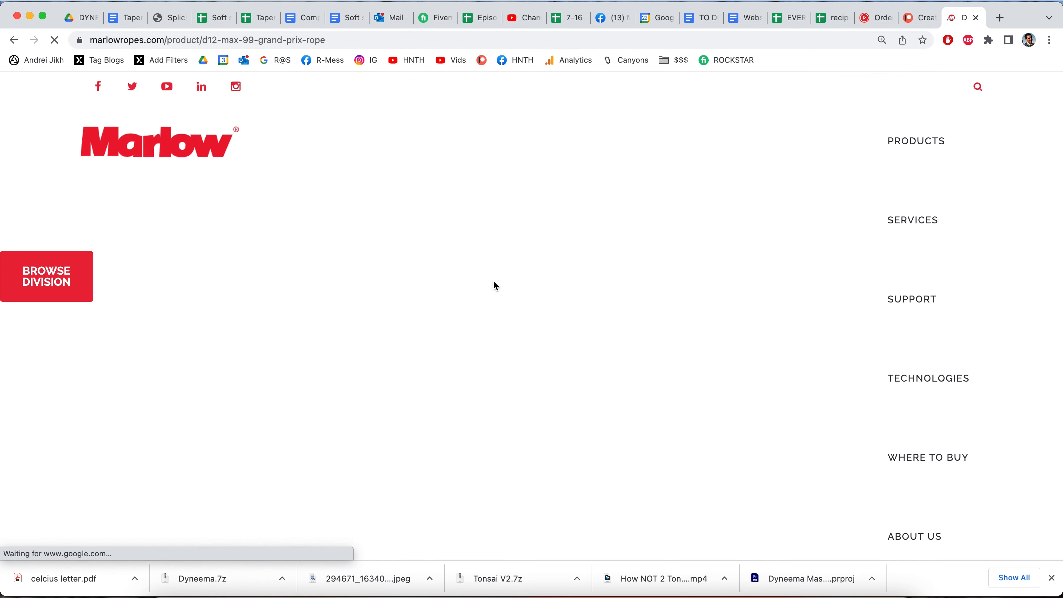
Capture a screenshot of the D12 MAX 99 product page framing the description, available diameters and rope photos
scroll(493, 281, down, 10)
scroll(494, 280, up, 10)
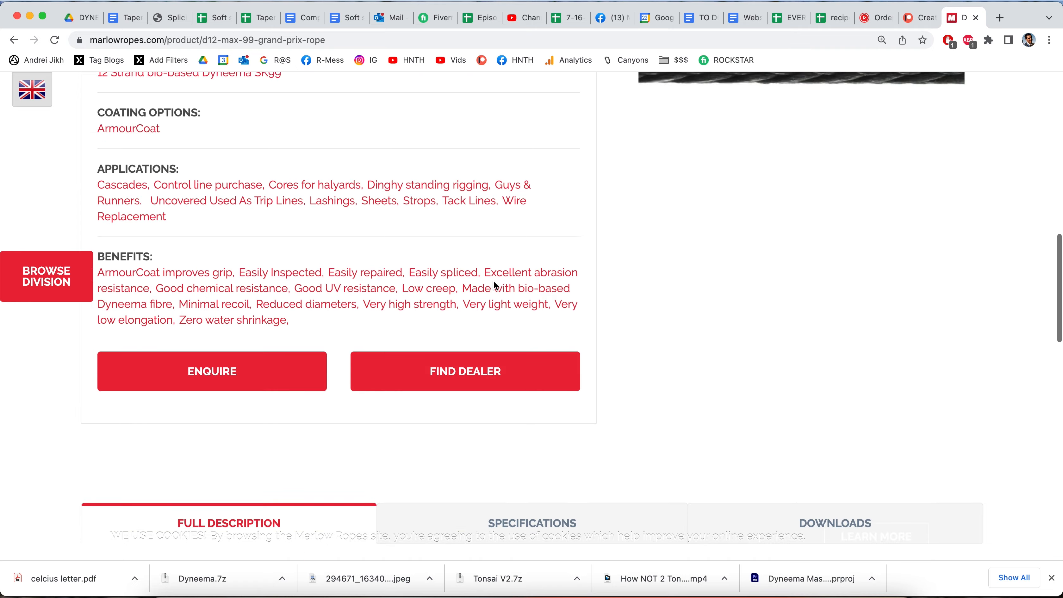
scroll(494, 281, down, 3)
scroll(495, 286, down, 5)
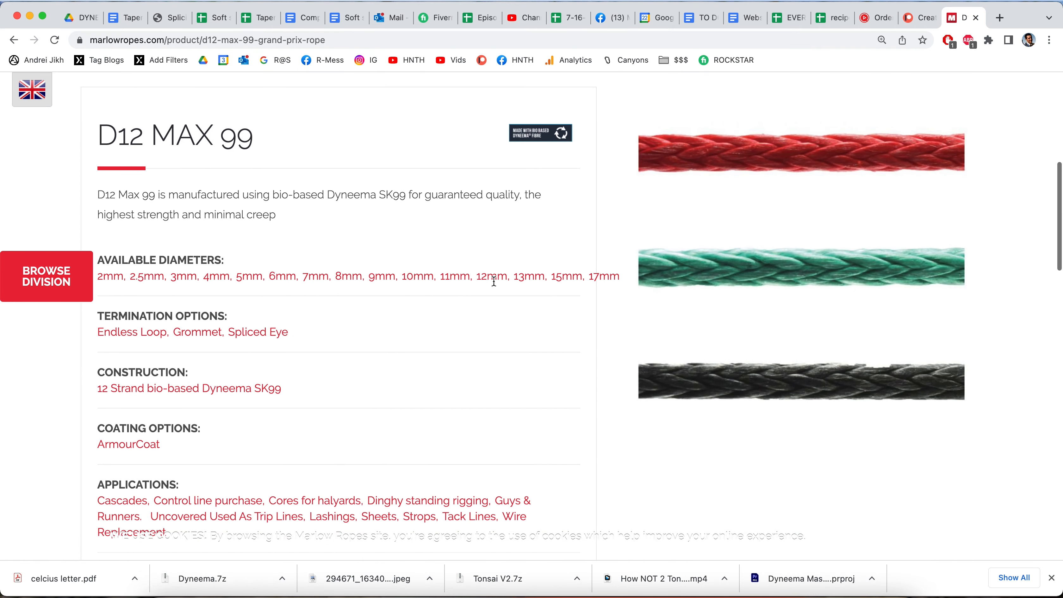
scroll(495, 286, up, 2)
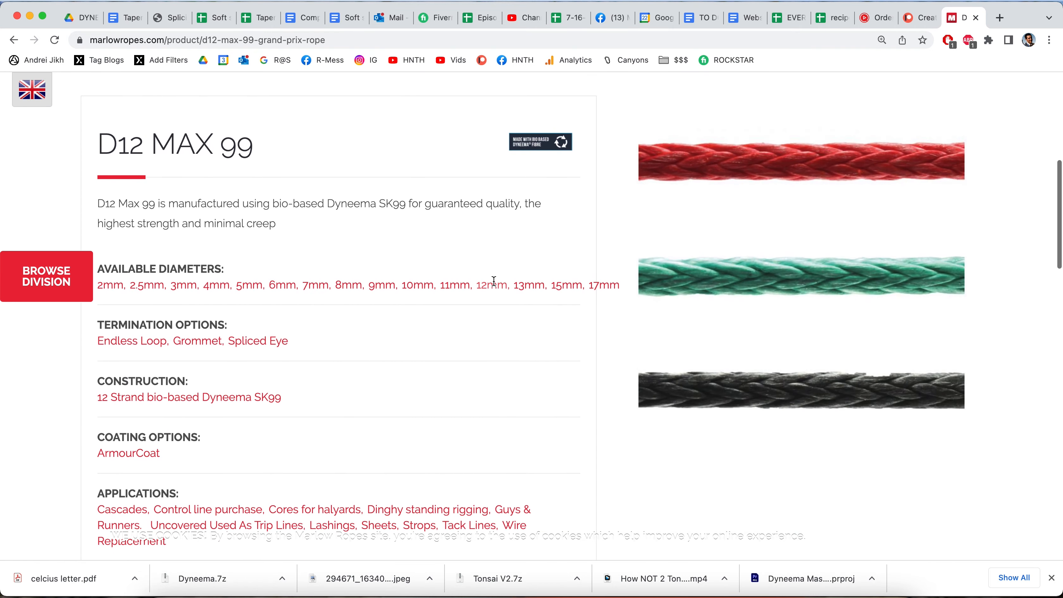
key(super+shift+4)
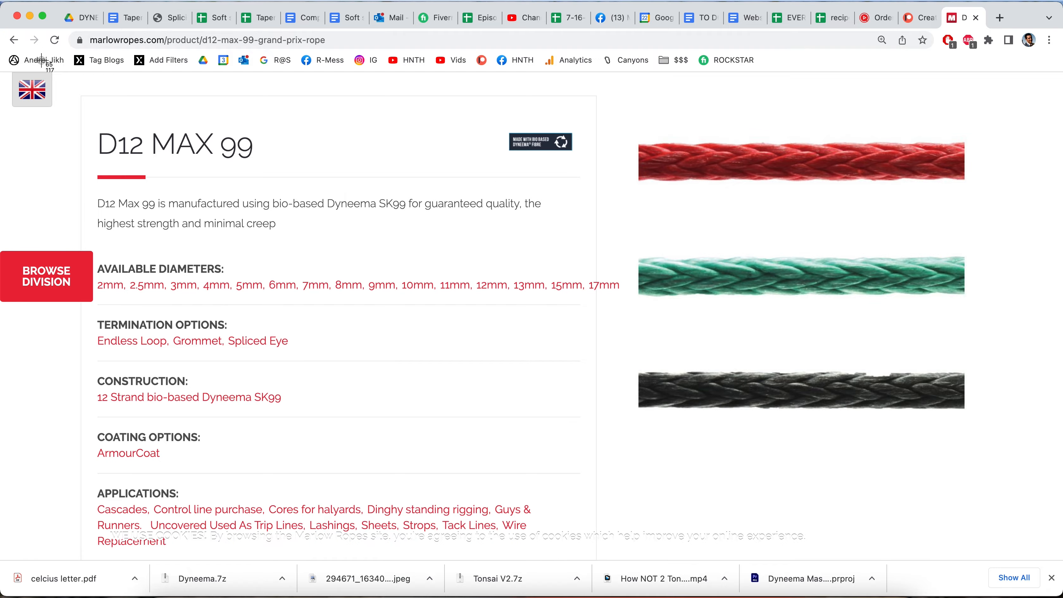
drag(8, 71, 1029, 586)
Return to Premiere Pro, place the product-page screenshot on V3 fitted to the broll.MOV clip's length, scale it down and play it
key(ctrl+Up)
click(530, 474)
drag(999, 593, 537, 457)
click(615, 156)
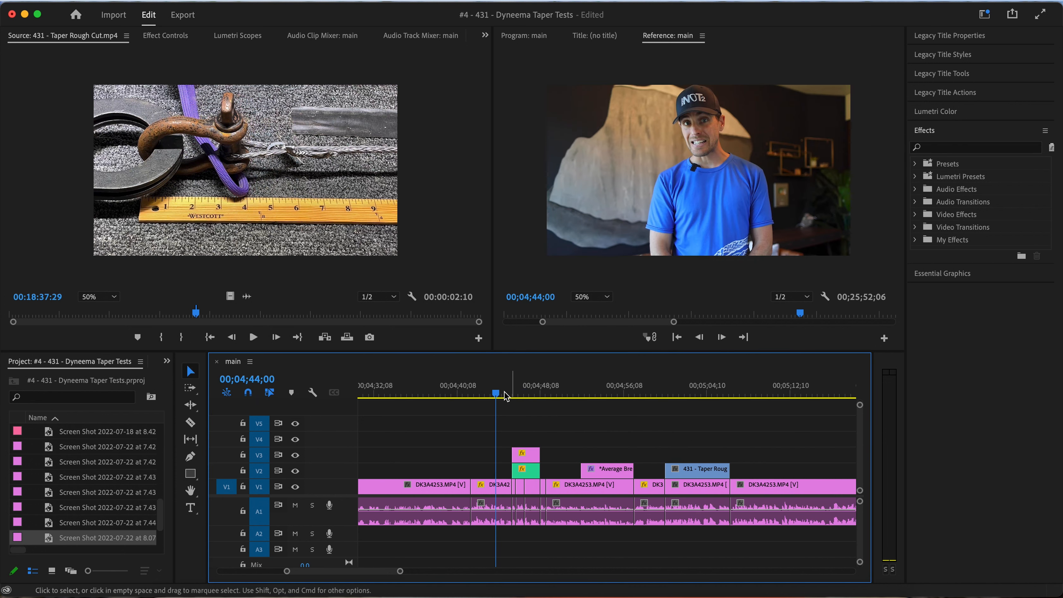
key(space)
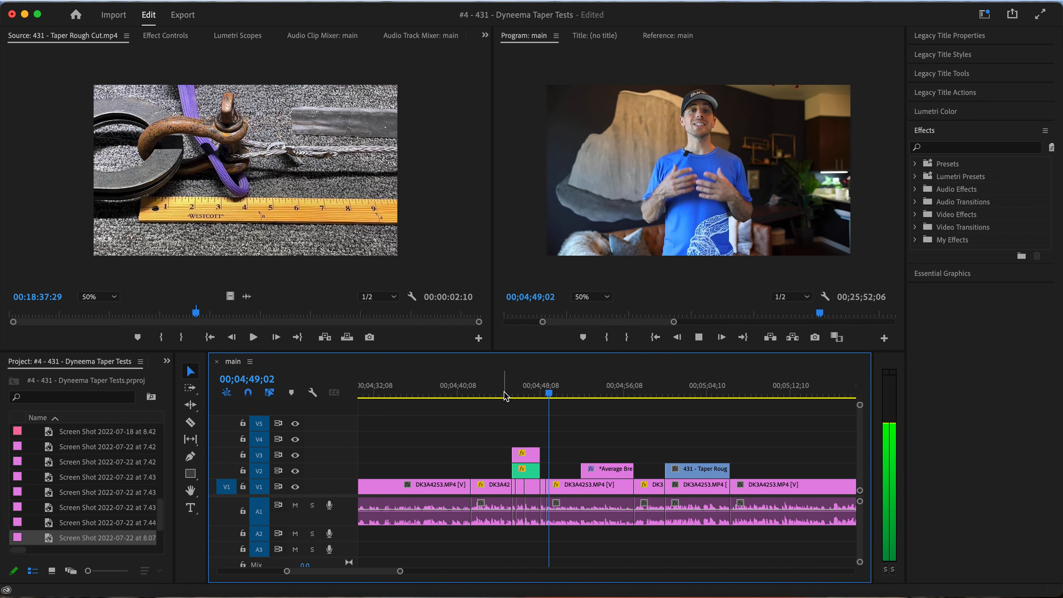
key(space)
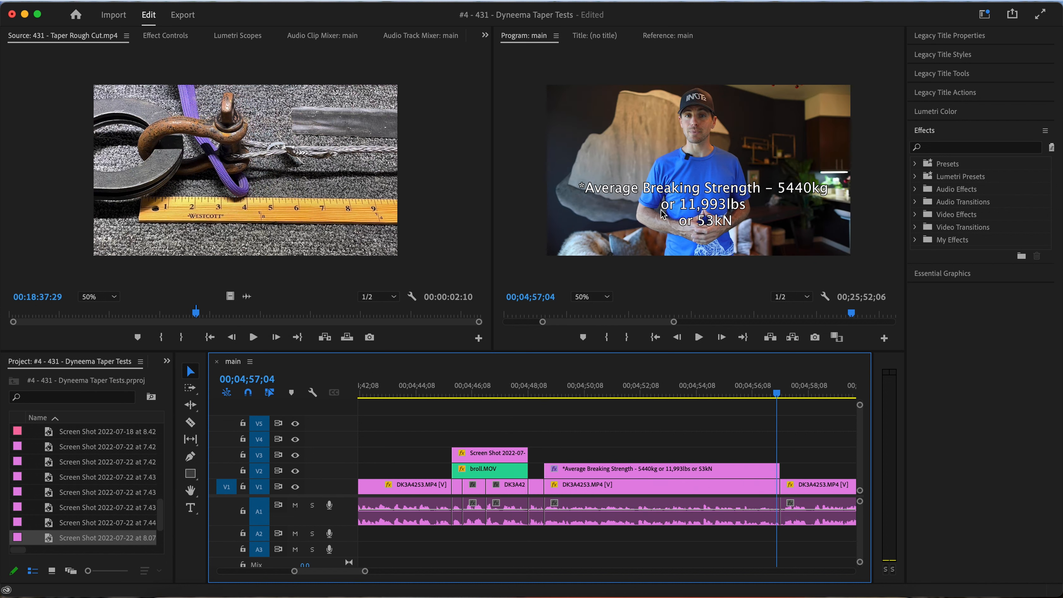
Set the stroke width of the Average Breaking Strength title's text to 15
click(707, 203)
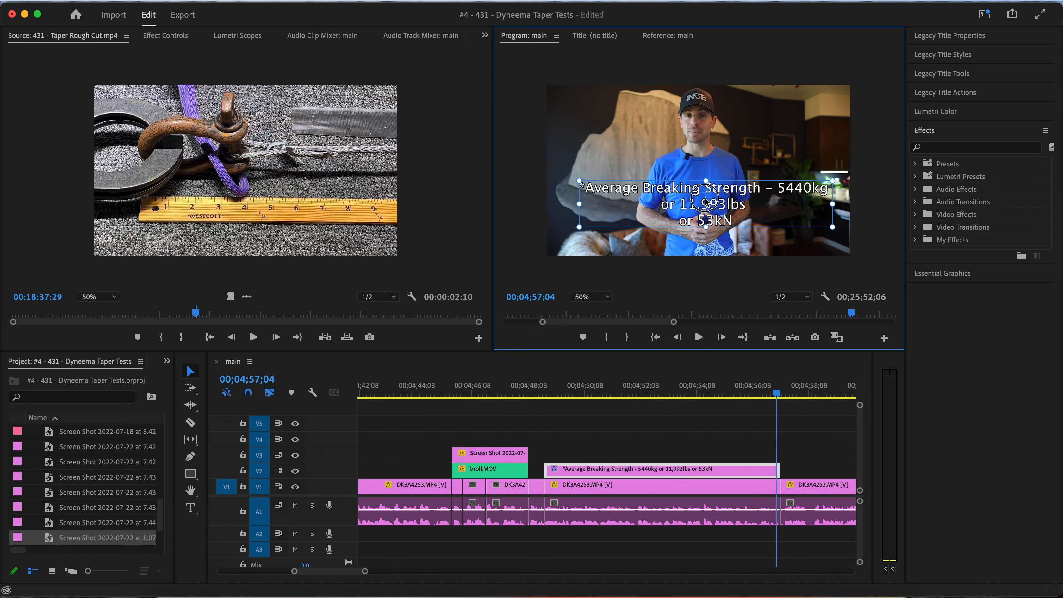
double_click(706, 197)
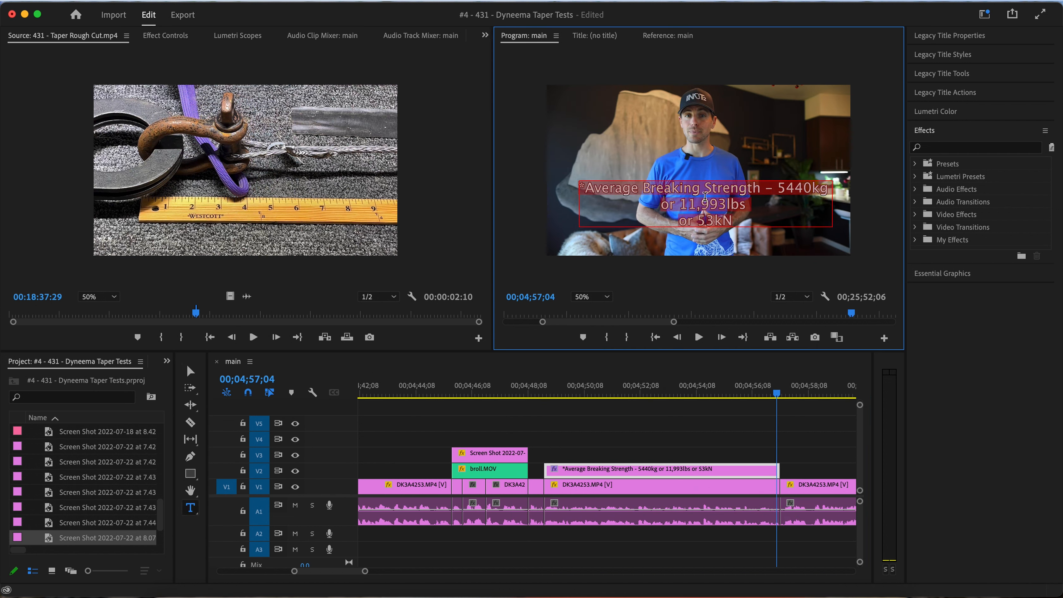
click(166, 36)
click(9, 180)
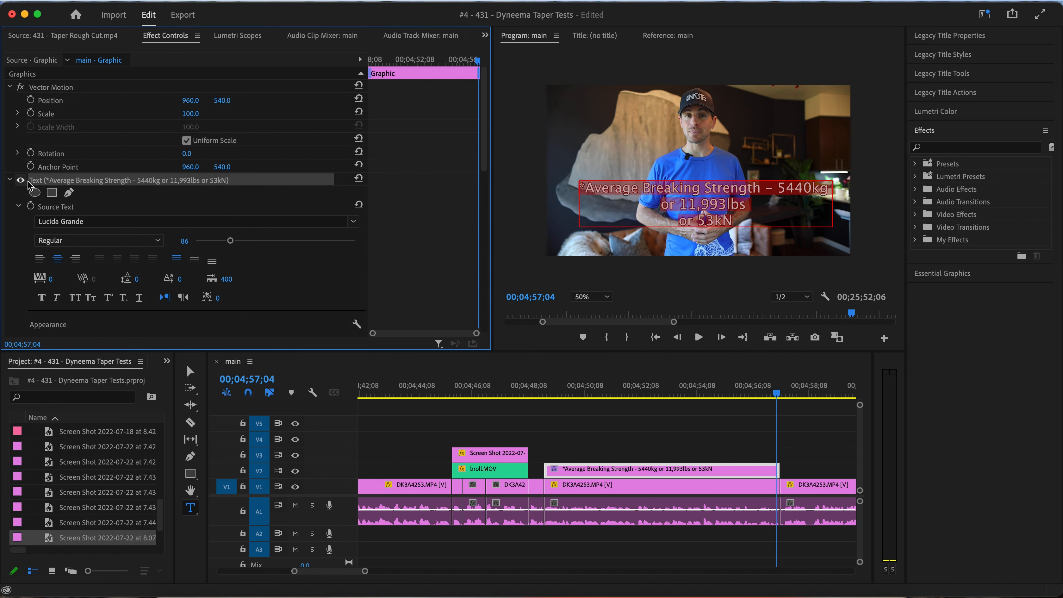
scroll(165, 289, down, 5)
click(341, 260)
text(15)
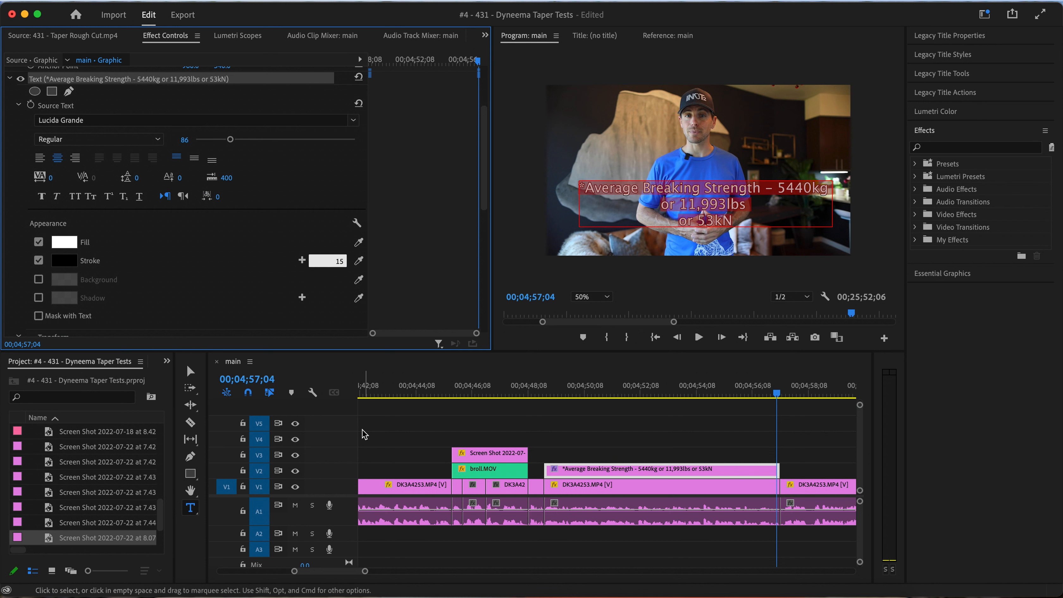
Reword the title on three lines: "D12 MAX 99 6mm", "Average Breaking Strength" and "5440kg - 11,993lbs - 53kN"
click(191, 371)
double_click(781, 189)
click(781, 188)
key(Return)
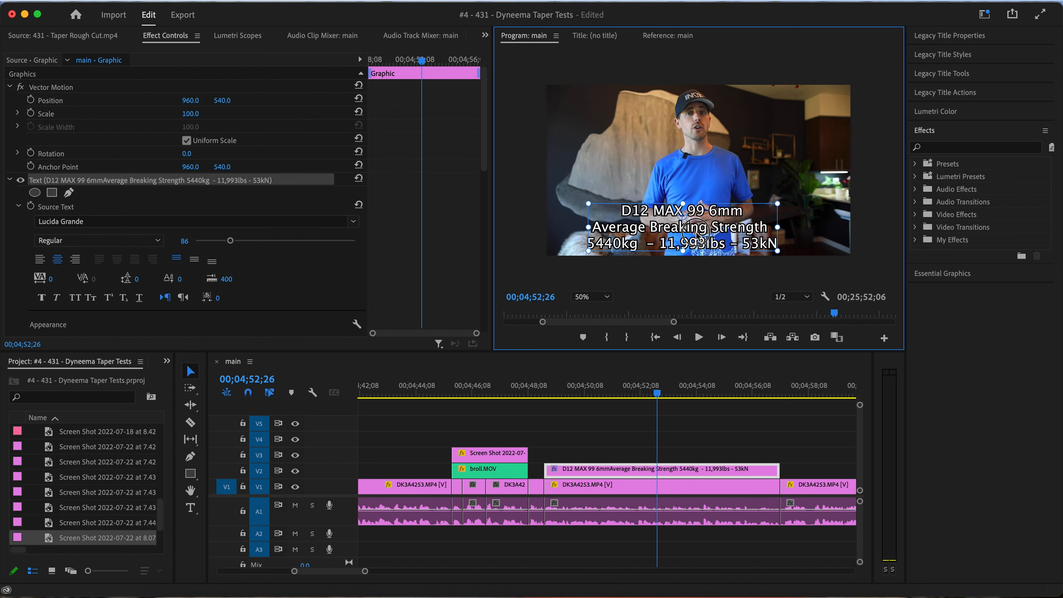
Enlarge the D12 MAX 99 title and reposition it so all three lines fit centred in the lower part of the frame
drag(776, 203, 798, 191)
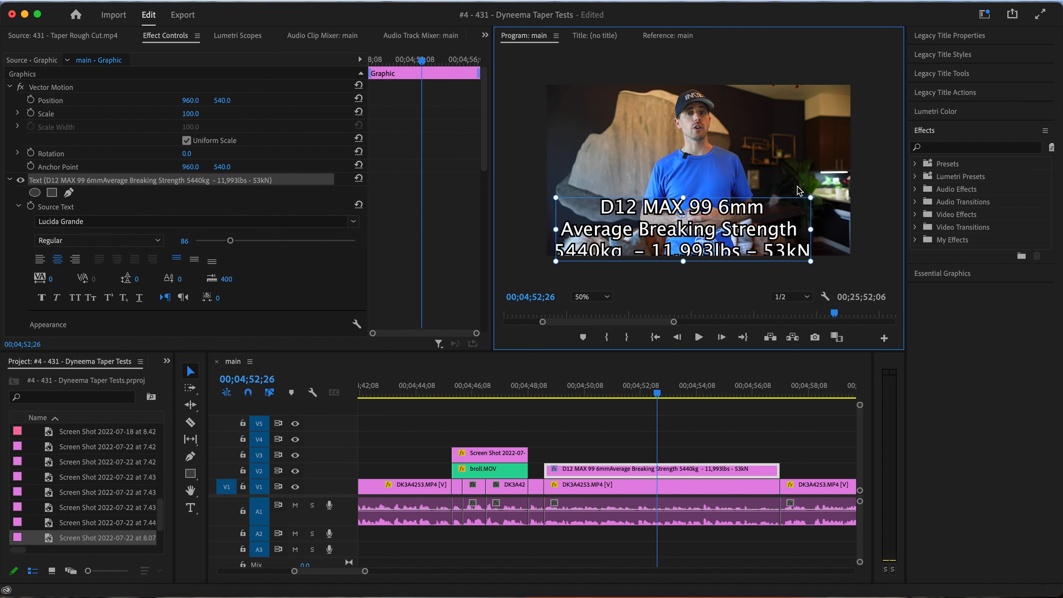
drag(744, 234, 758, 218)
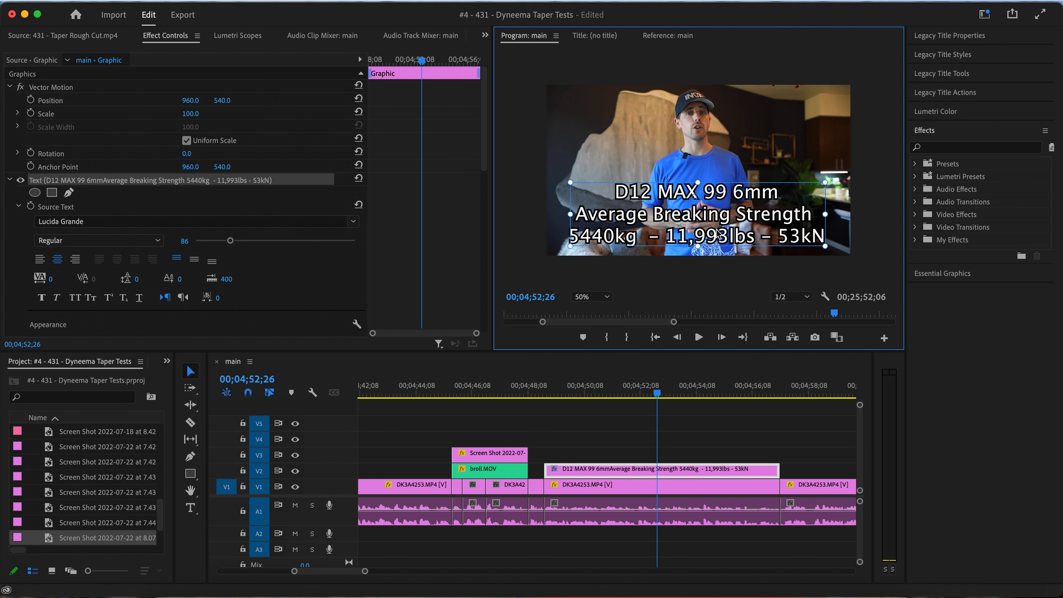
drag(827, 182, 822, 199)
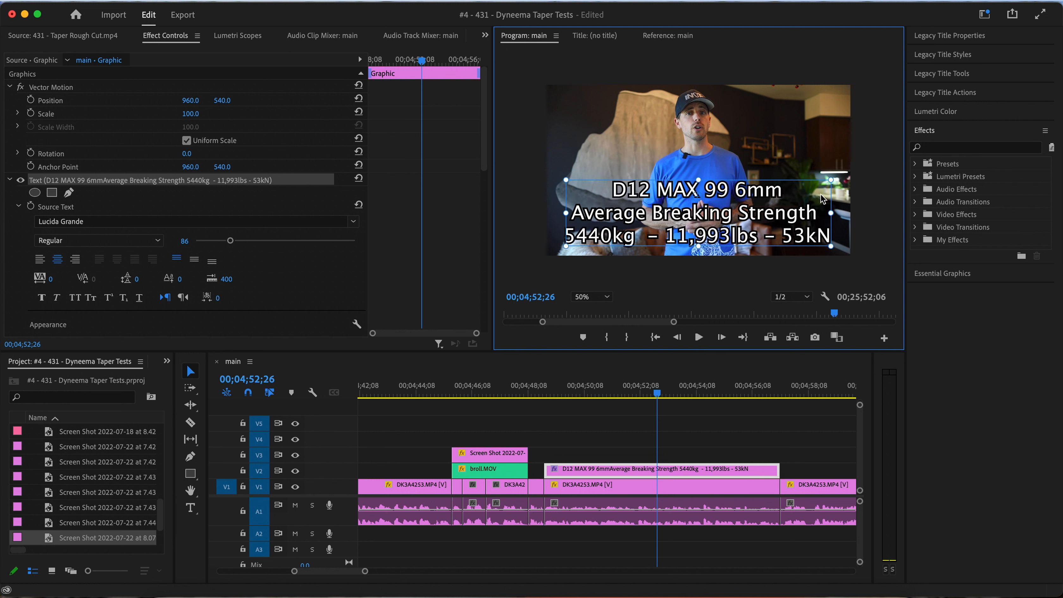
click(523, 254)
Play the sequence from the product-page screenshot through the revised title to about 00;05;03;07
click(513, 392)
key(space)
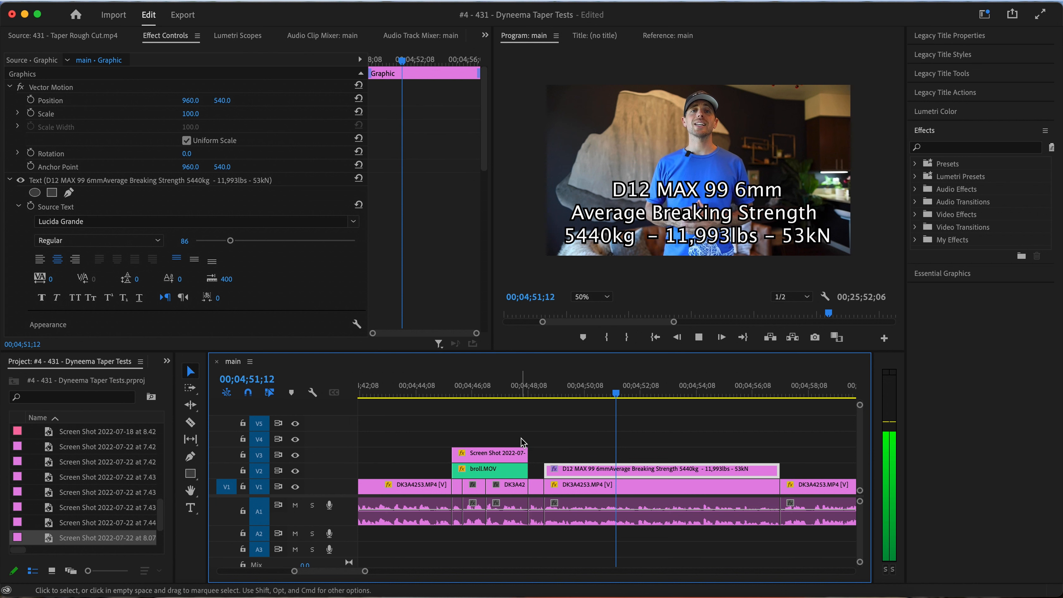
click(520, 394)
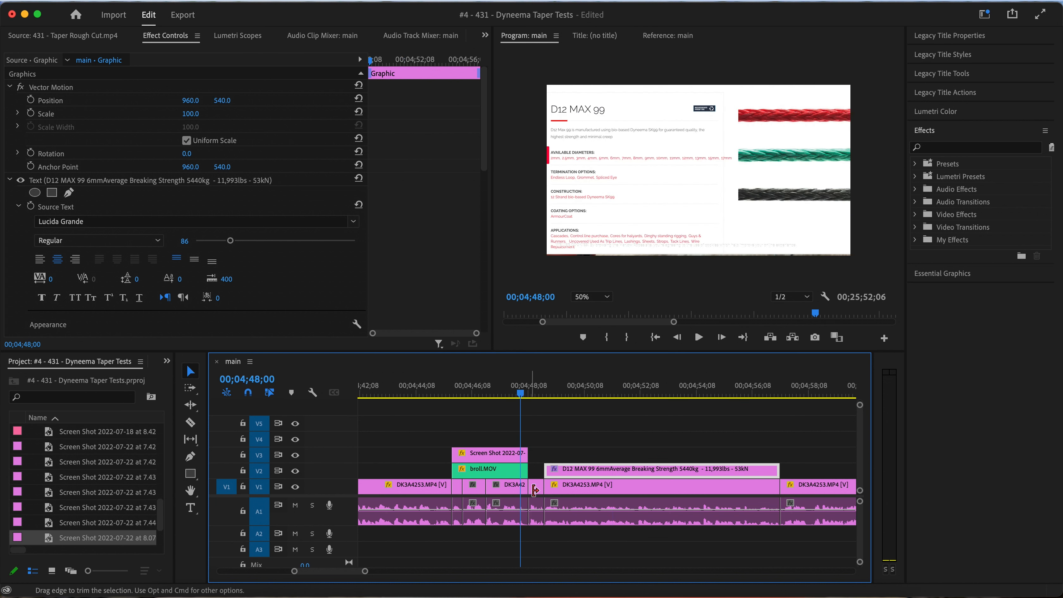
key(space)
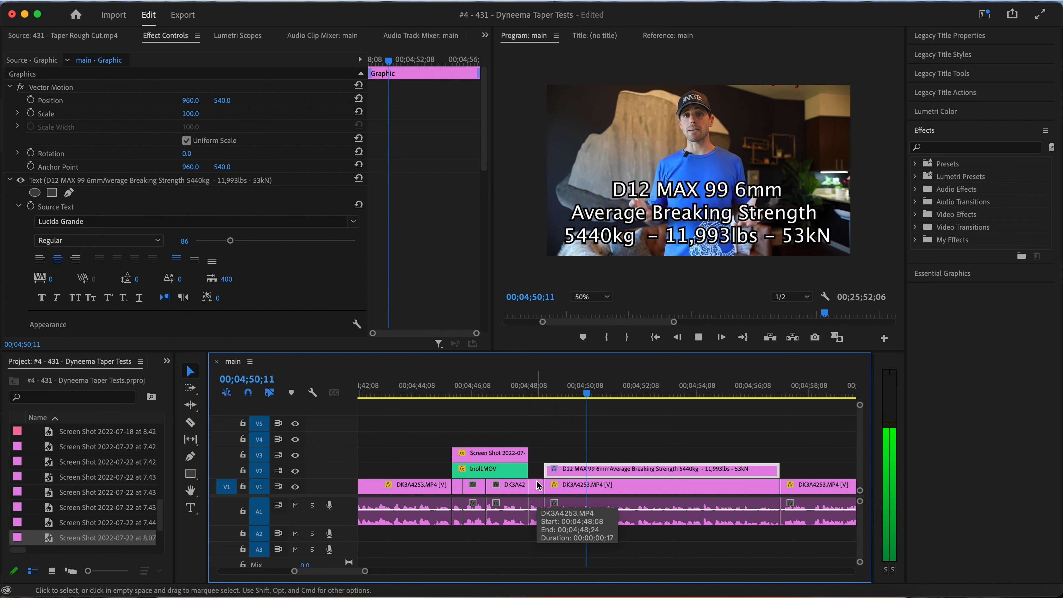
key(minus)
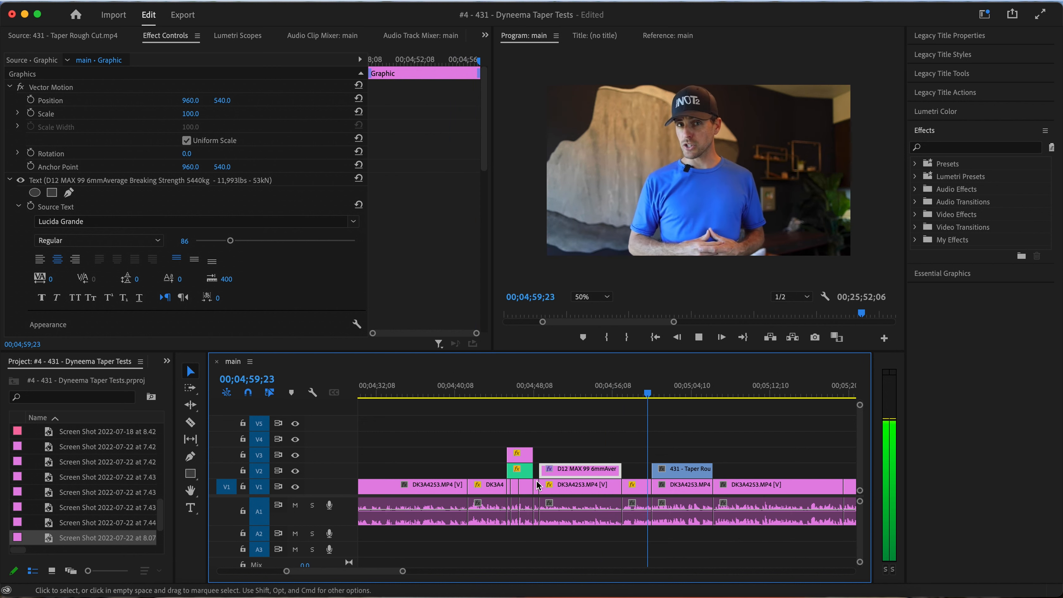
key(space)
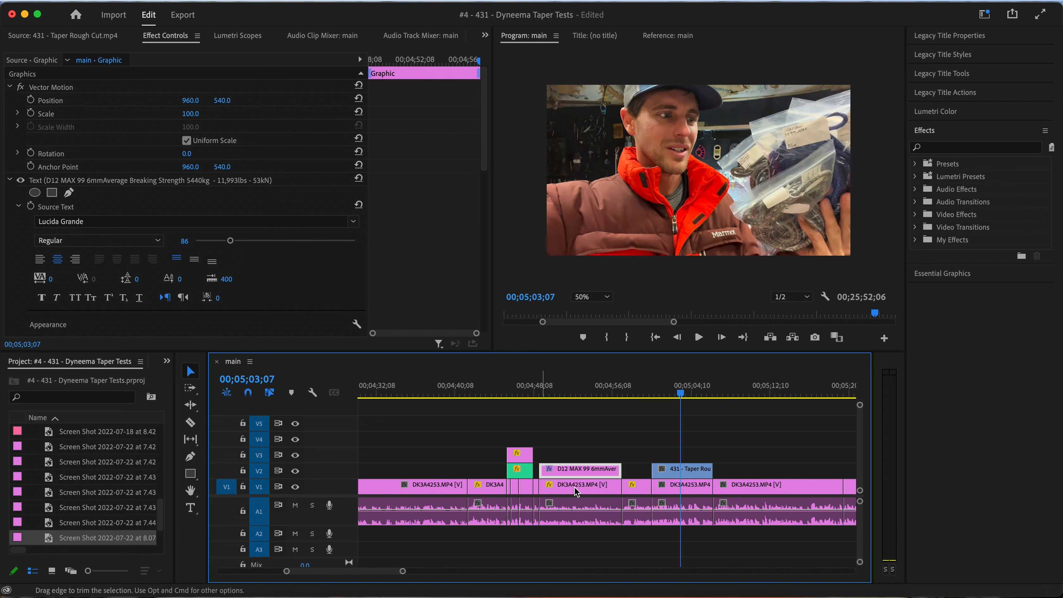
Scrub through the 431 - Taper Rough Cut.mp4 overlay on V2 up to 00;05;03;20 and select that clip
scroll(714, 456, right, 3)
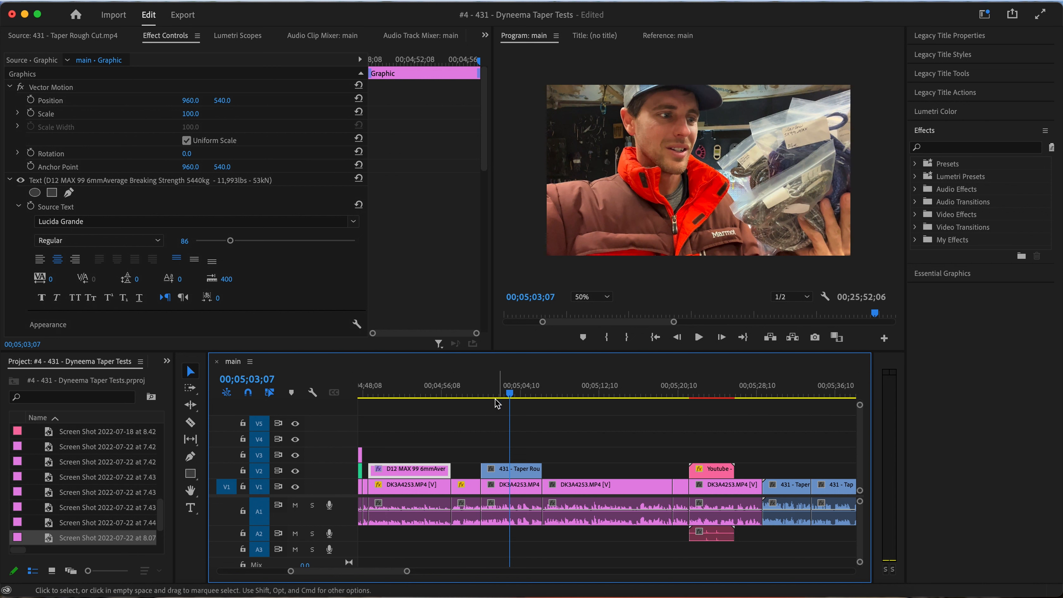
click(488, 396)
click(484, 396)
drag(485, 396, 513, 393)
click(528, 475)
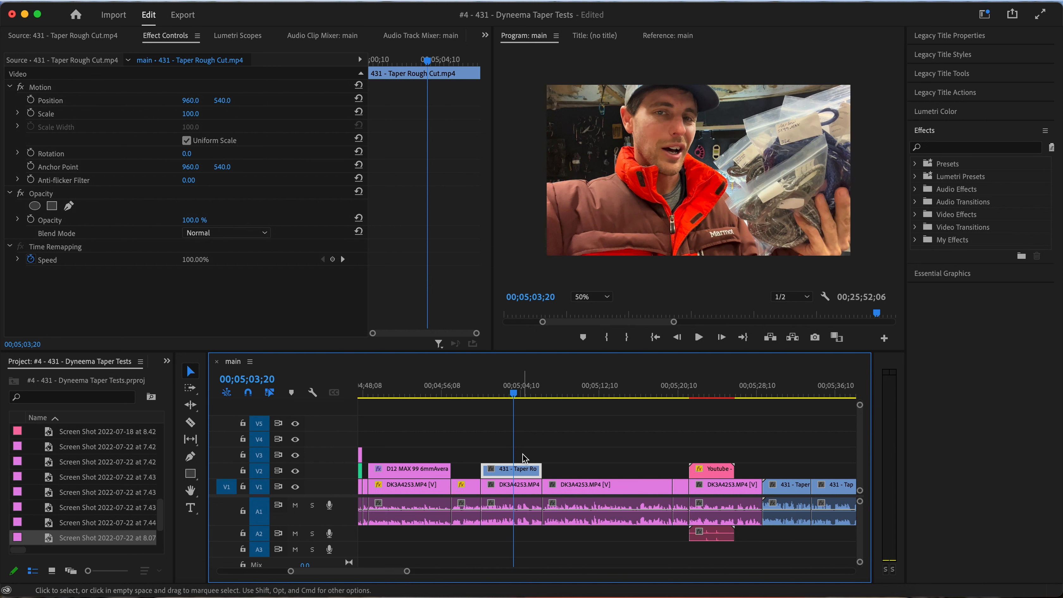
Add three short 431 - Taper Rough Cut.mp4 segments back to back on V3 from the V2 overlay's start at about 00;05;00;10, and play them
click(487, 390)
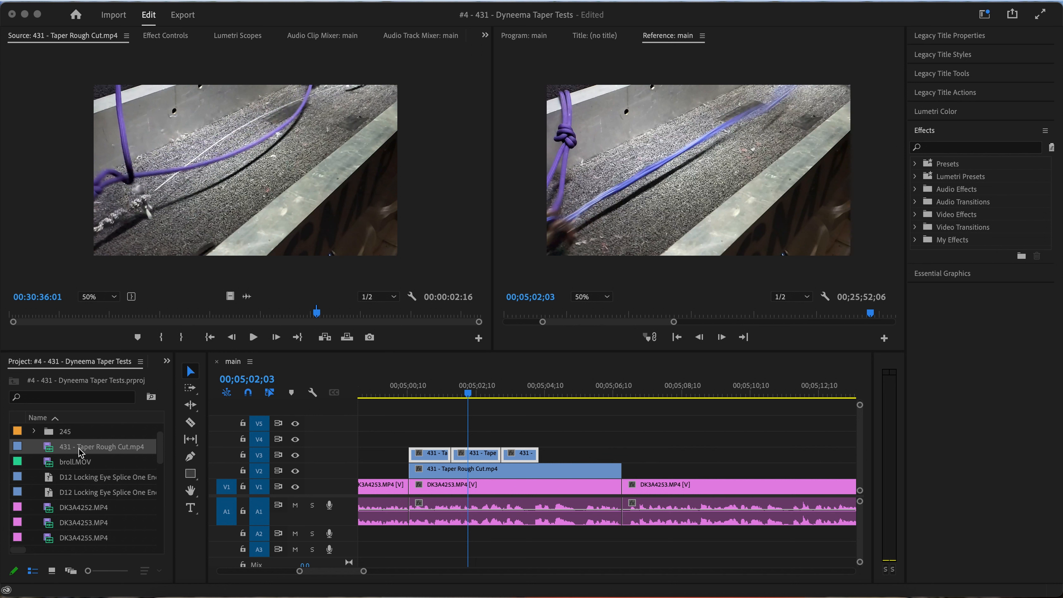
click(412, 397)
click(398, 396)
key(space)
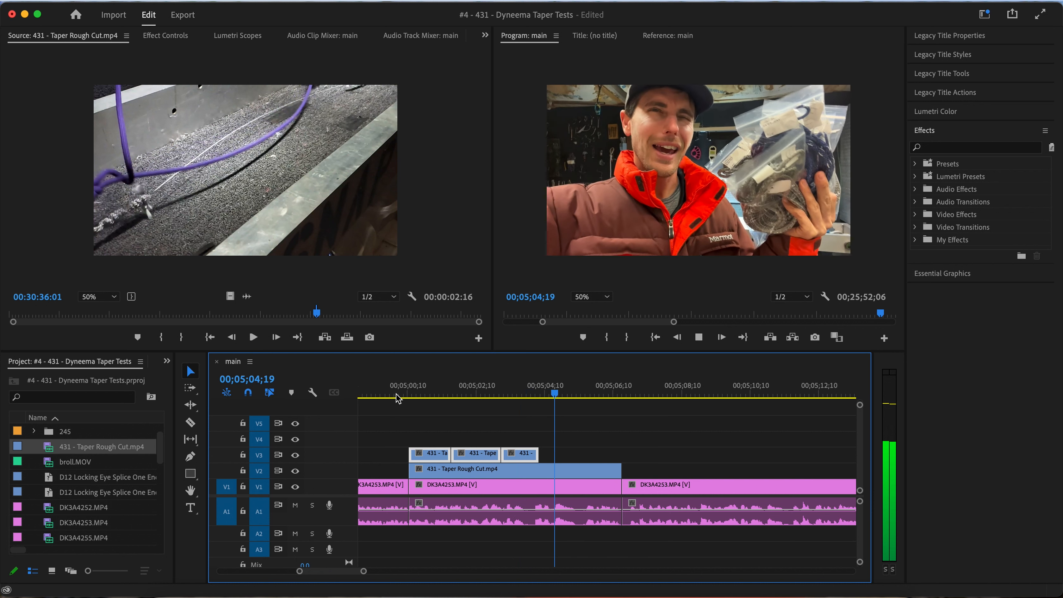
Add a fourth 431 - Taper Rough Cut.mp4 segment from about 00:31:49 to 00:31:51:22 after the third one on V3, and play the run
key(space)
click(319, 312)
drag(319, 312, 332, 316)
key(space)
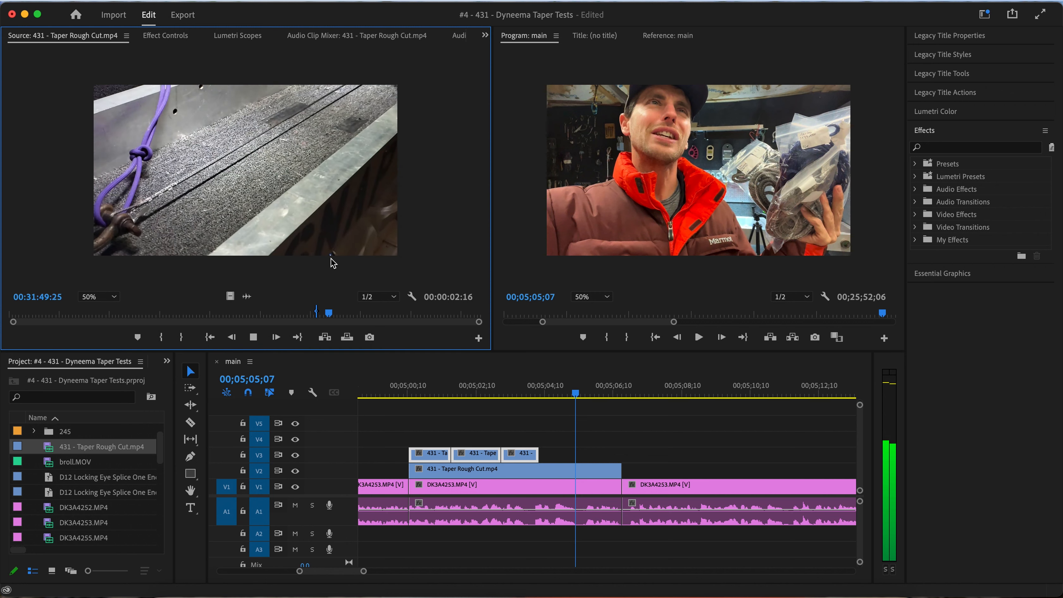
key(space)
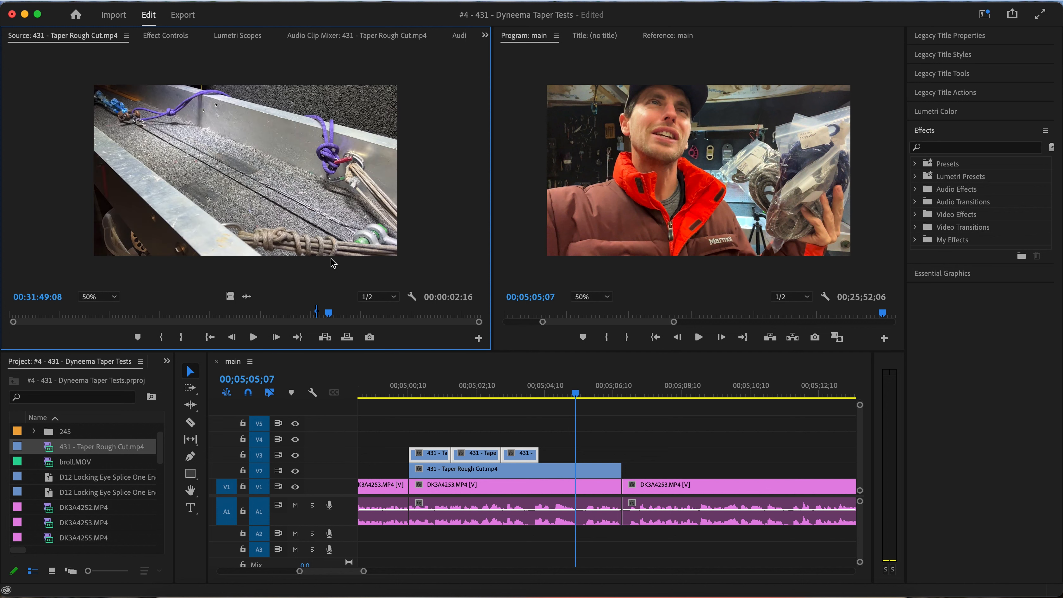
key(i)
key(space)
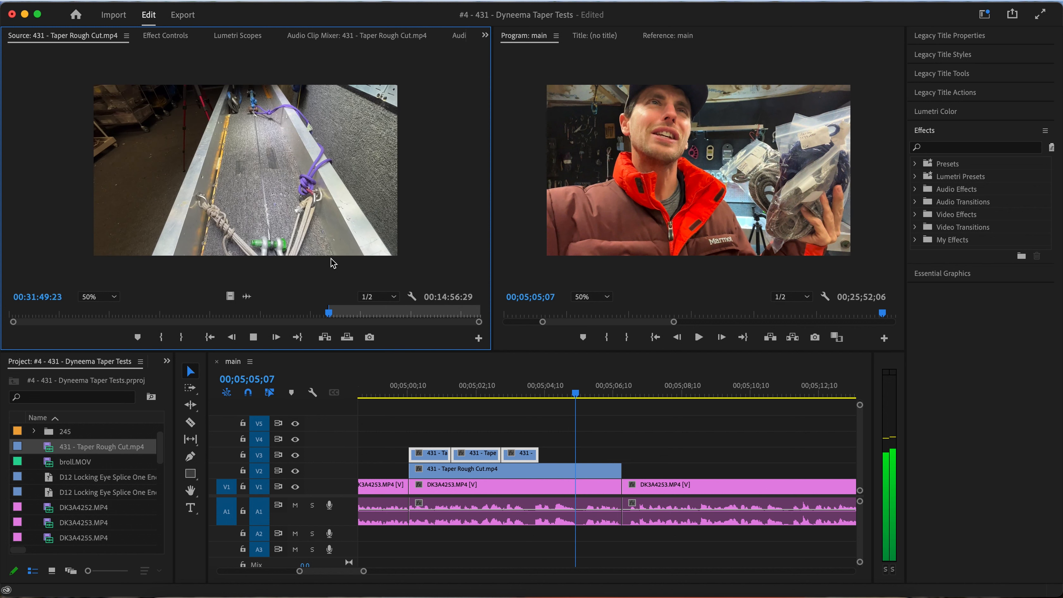
key(space)
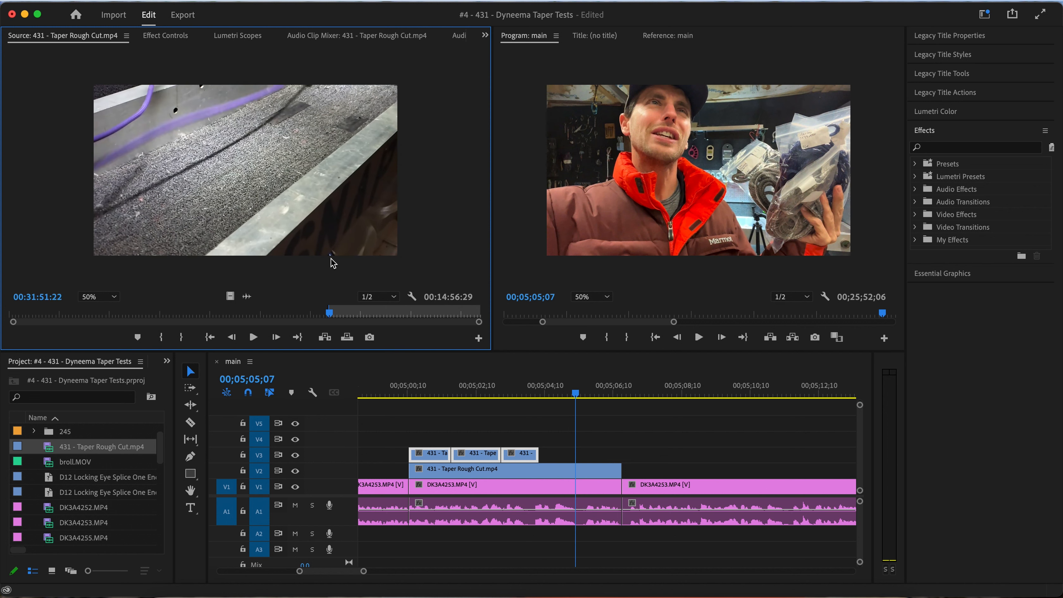
key(o)
drag(231, 299, 539, 453)
click(397, 394)
key(space)
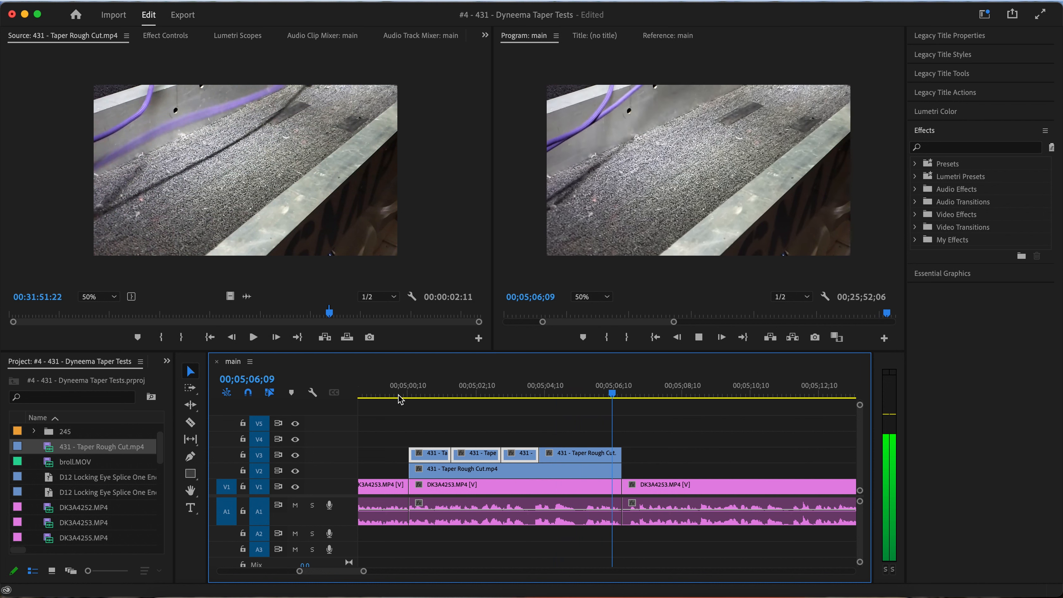
scroll(397, 419, down, 3)
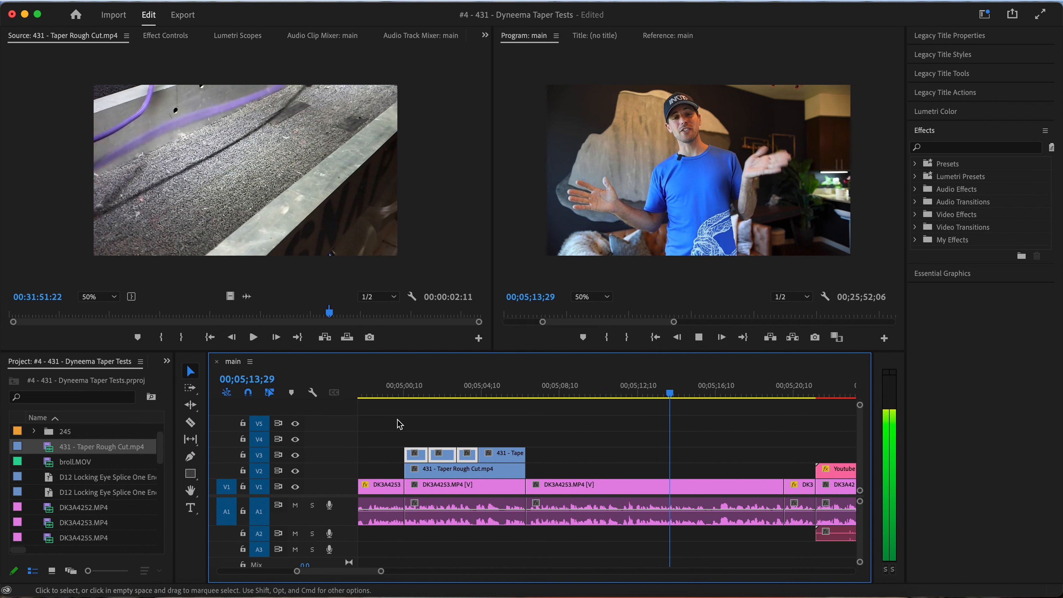
Scrub through the V3 segments in the sequence, and scrub the source clip back to 00:29:23:27
drag(403, 394, 479, 392)
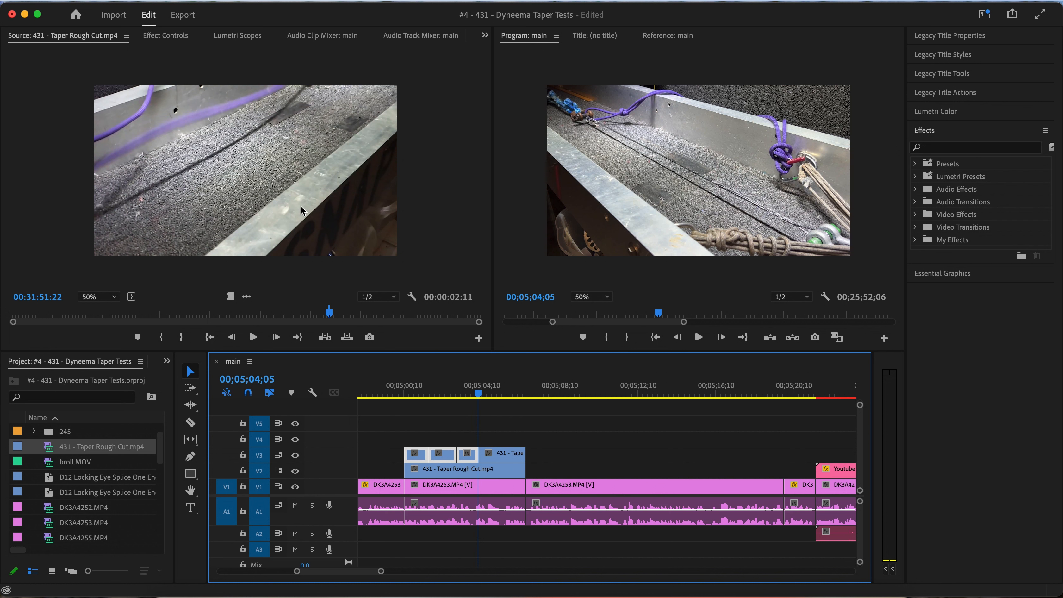
click(532, 394)
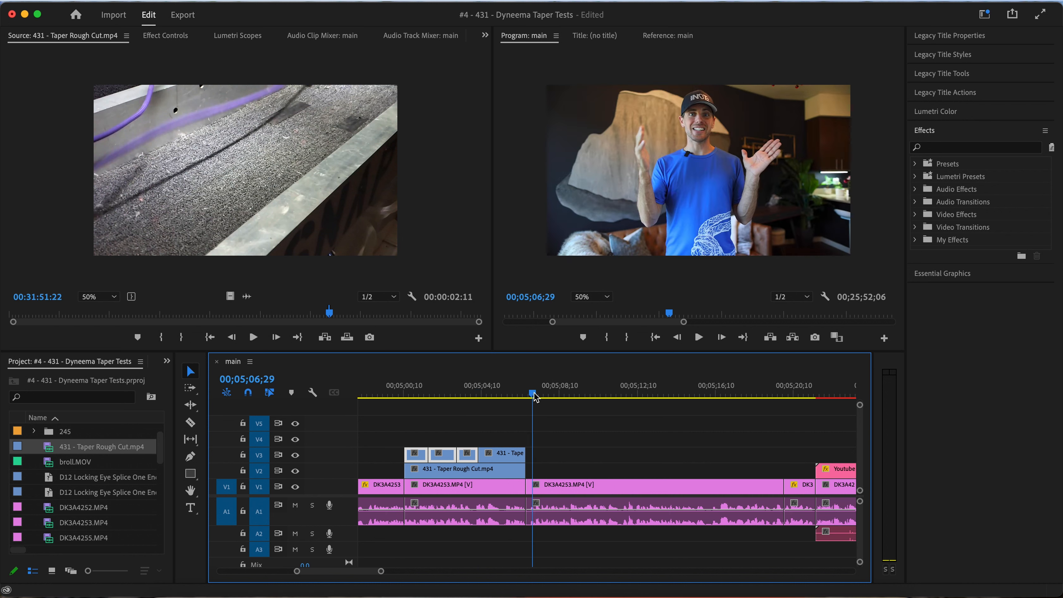
key(minus)
key(minus)
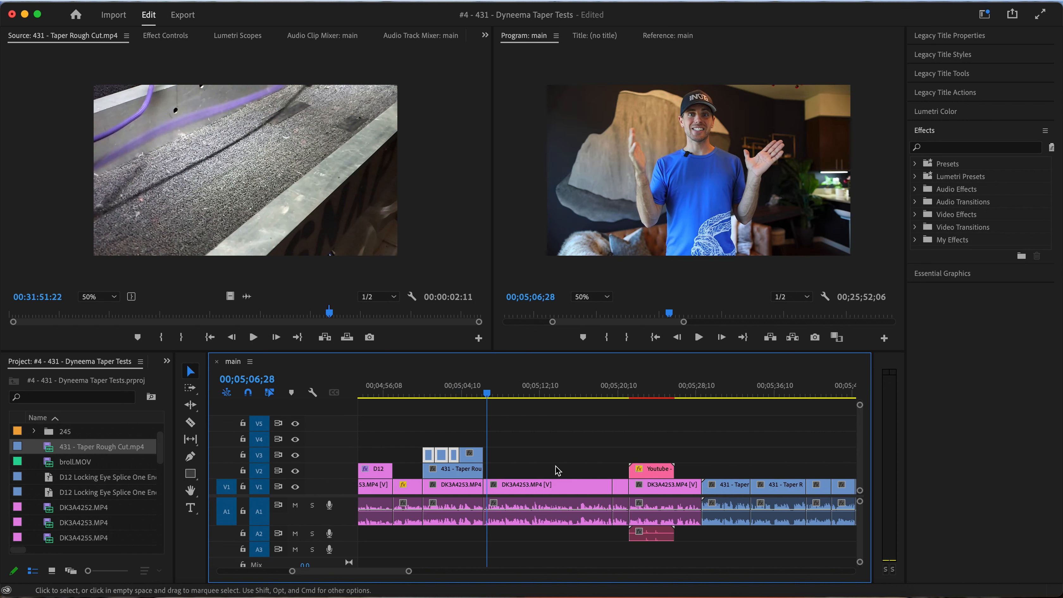
drag(421, 394, 461, 394)
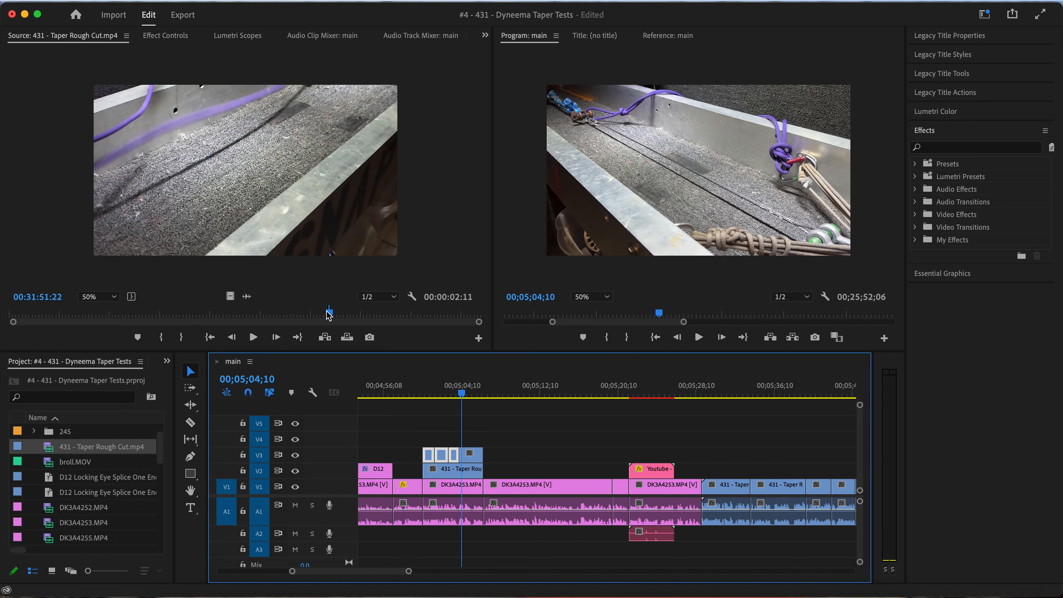
drag(331, 317, 304, 317)
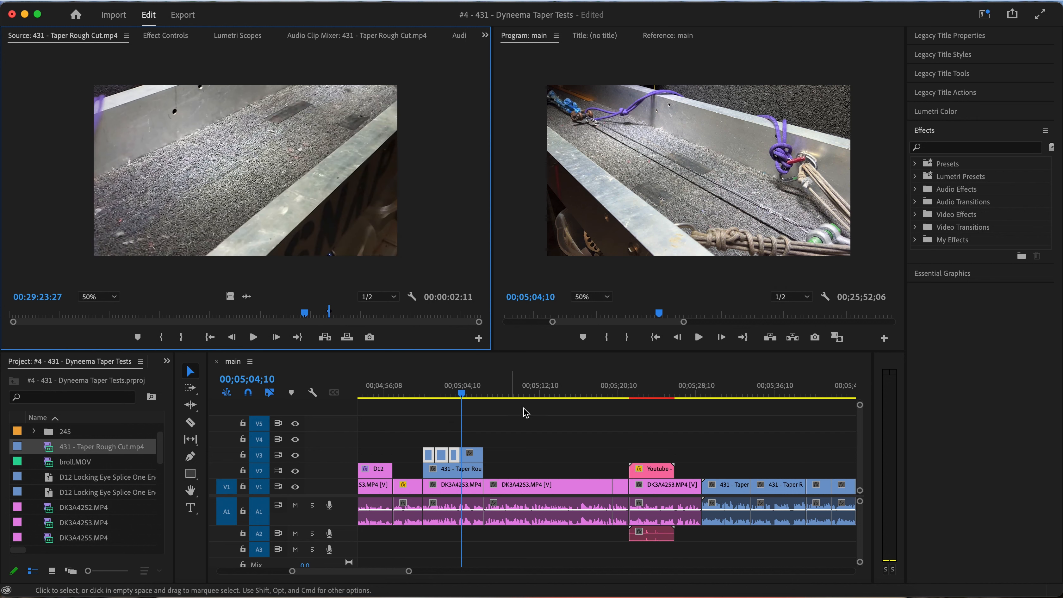
Review the V1 footage after the Youtube overlay by playing from 00;05;28;24 to about 00;06;02;07
click(510, 395)
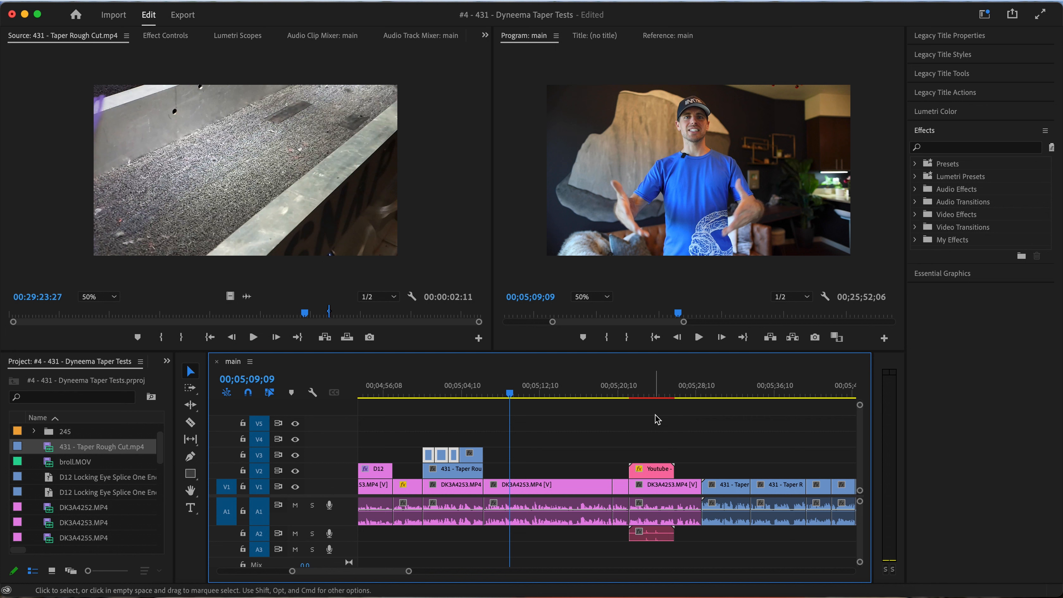
scroll(666, 402, right, 5)
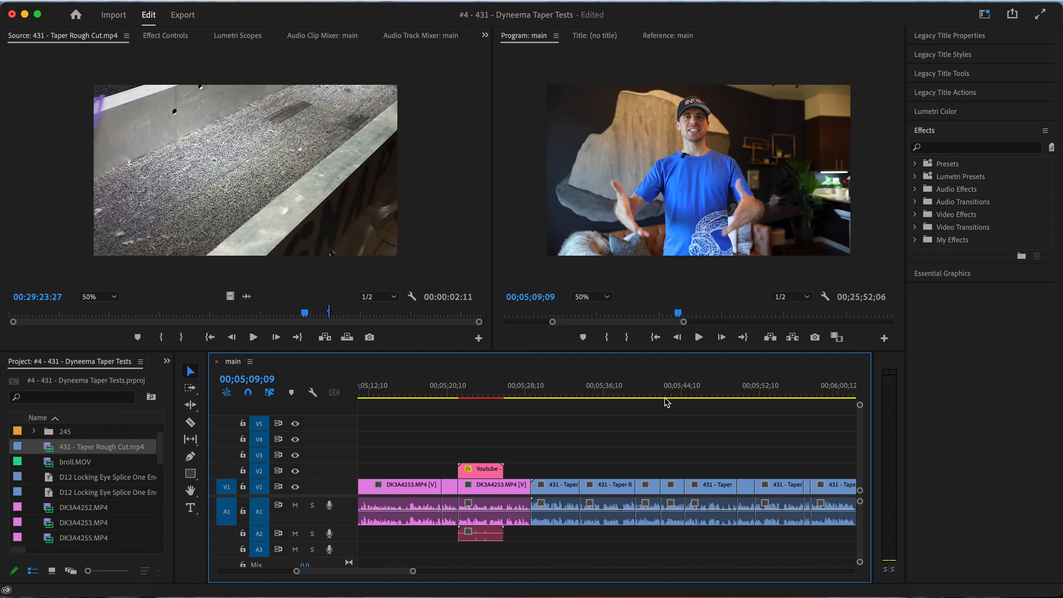
click(531, 394)
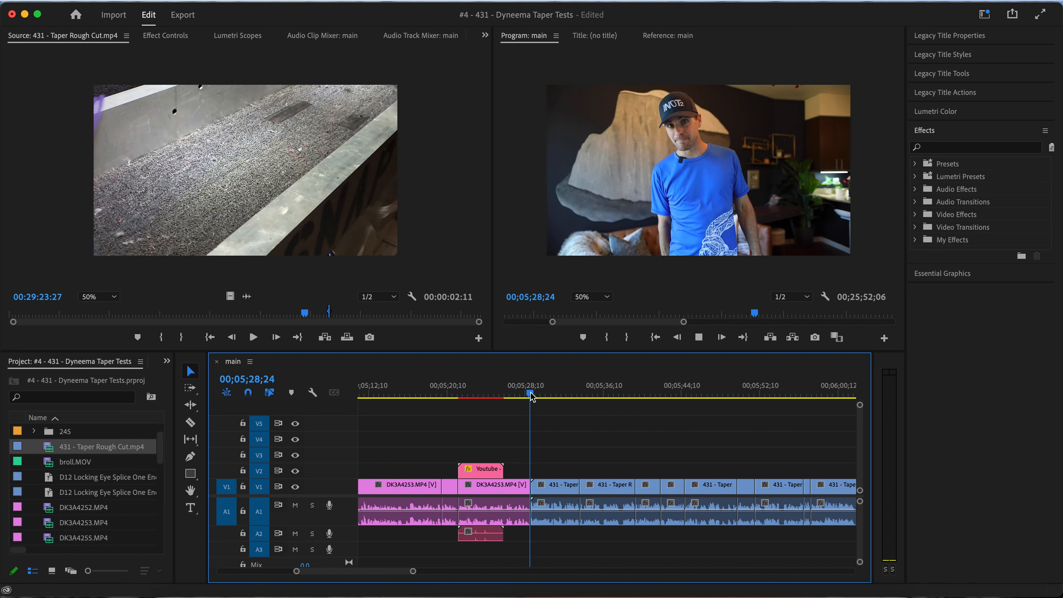
scroll(539, 455, down, 3)
scroll(539, 455, right, 4)
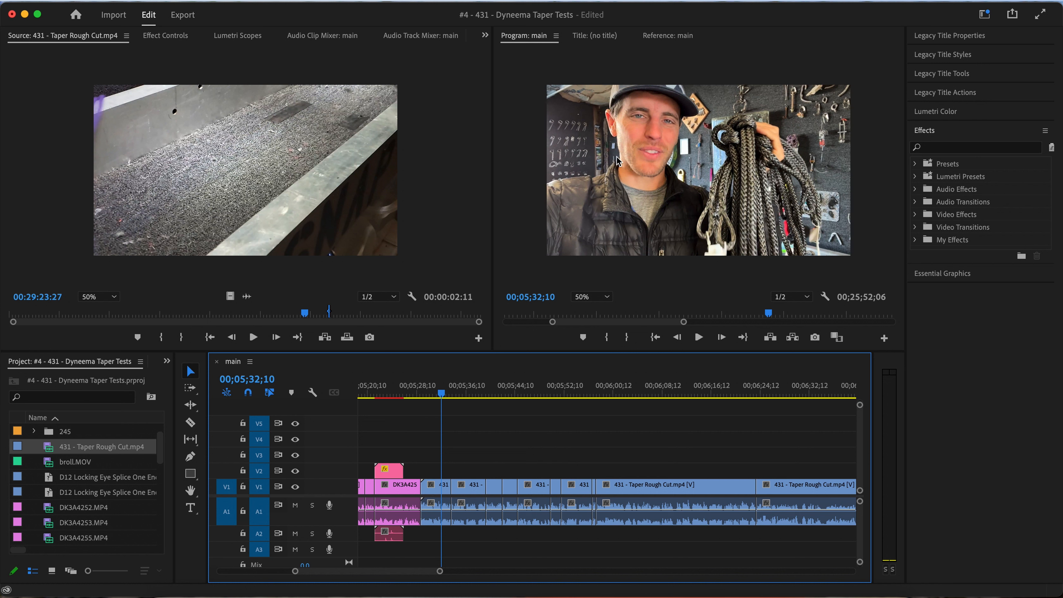
key(super+s)
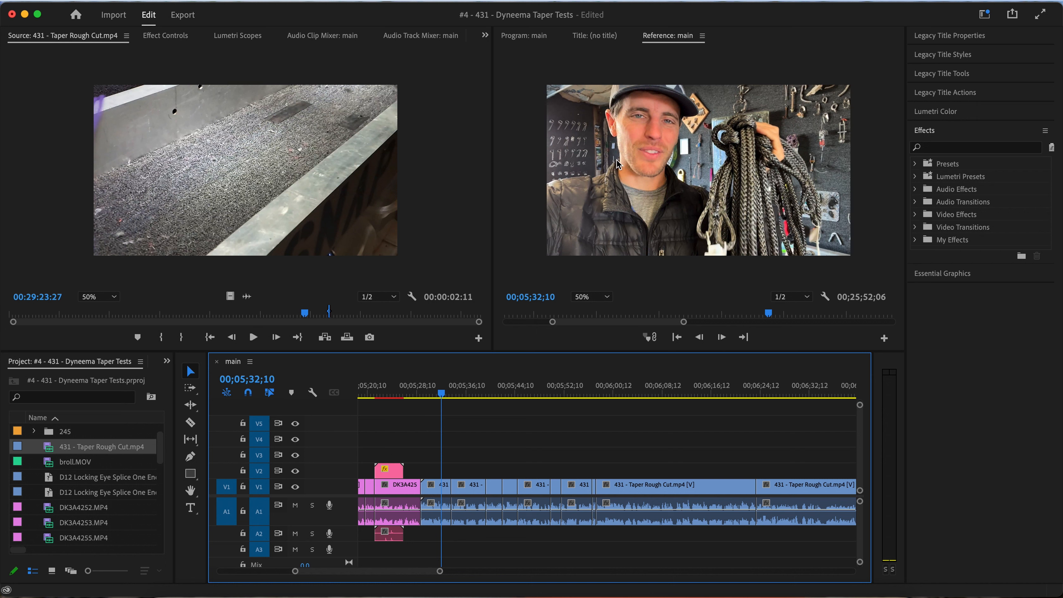
key(space)
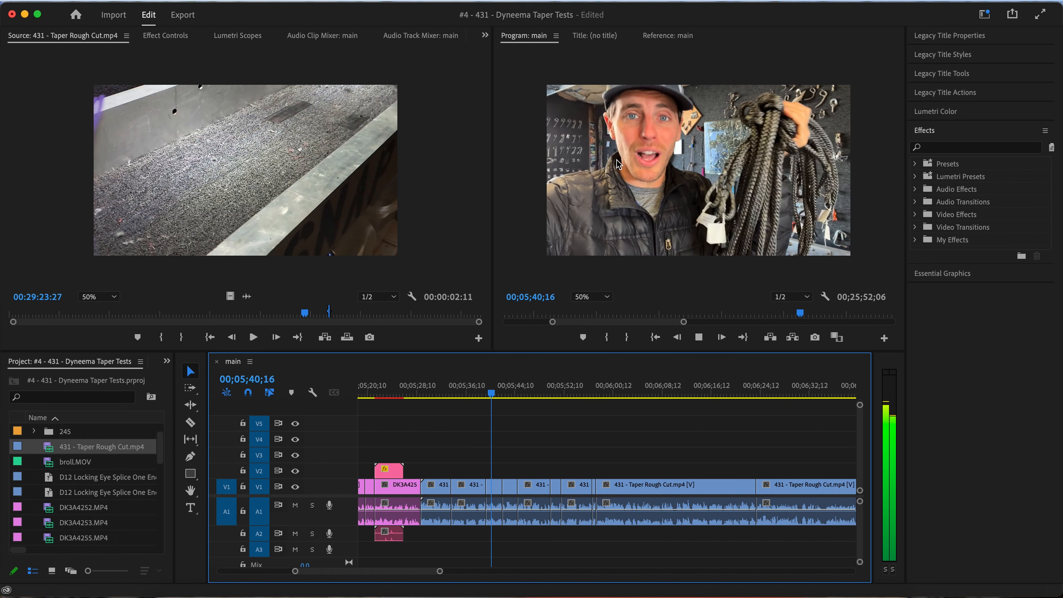
key(space)
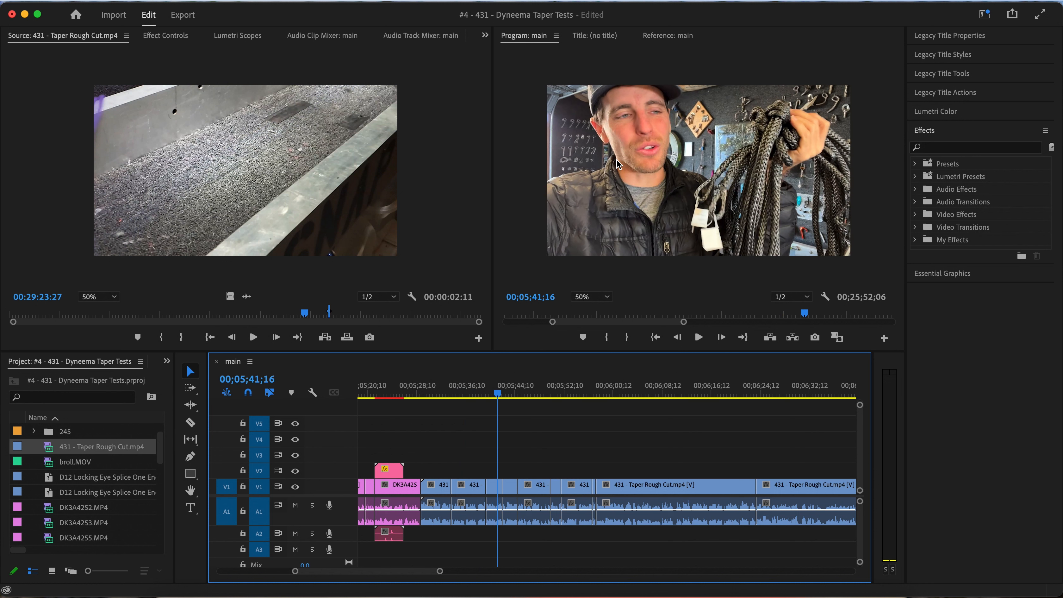
key(space)
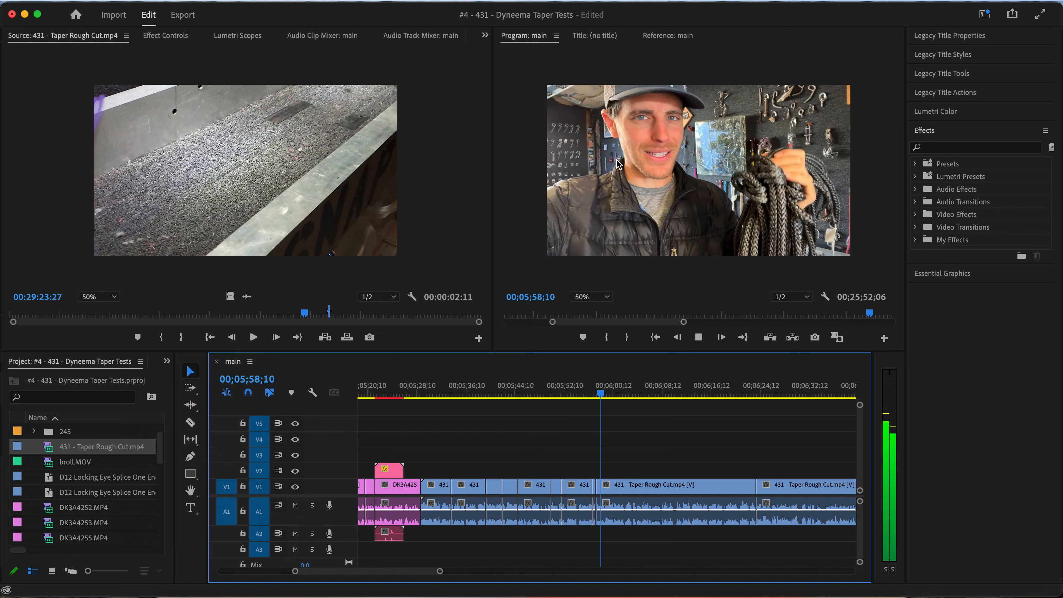
key(space)
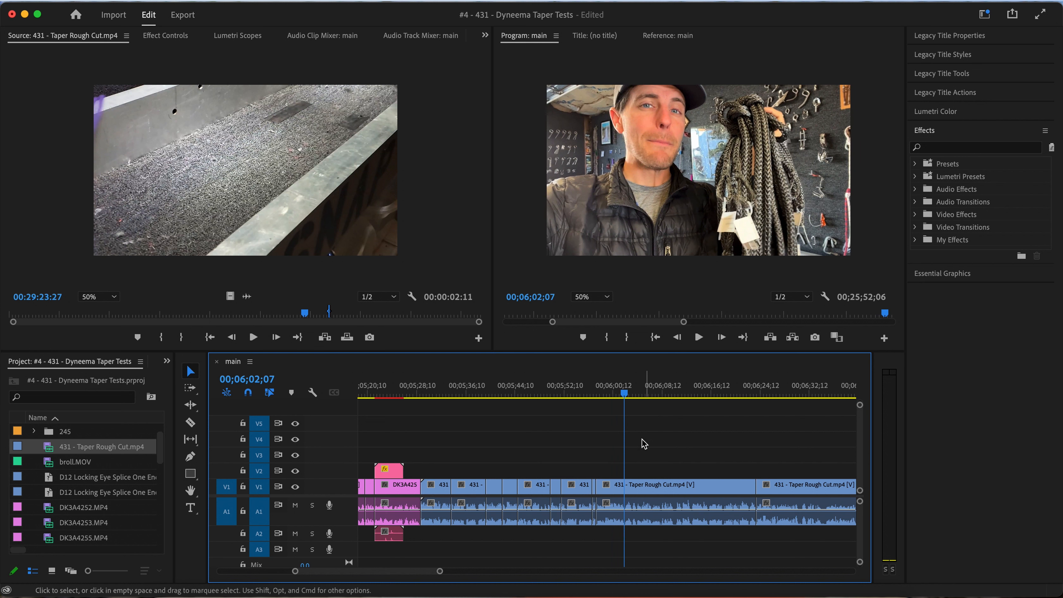
Ripple-delete the short 431 - Taper Rough Cut.mp4 clips on V1 between 00;05;28;29 and the long clip, and play the new join
drag(597, 472, 440, 519)
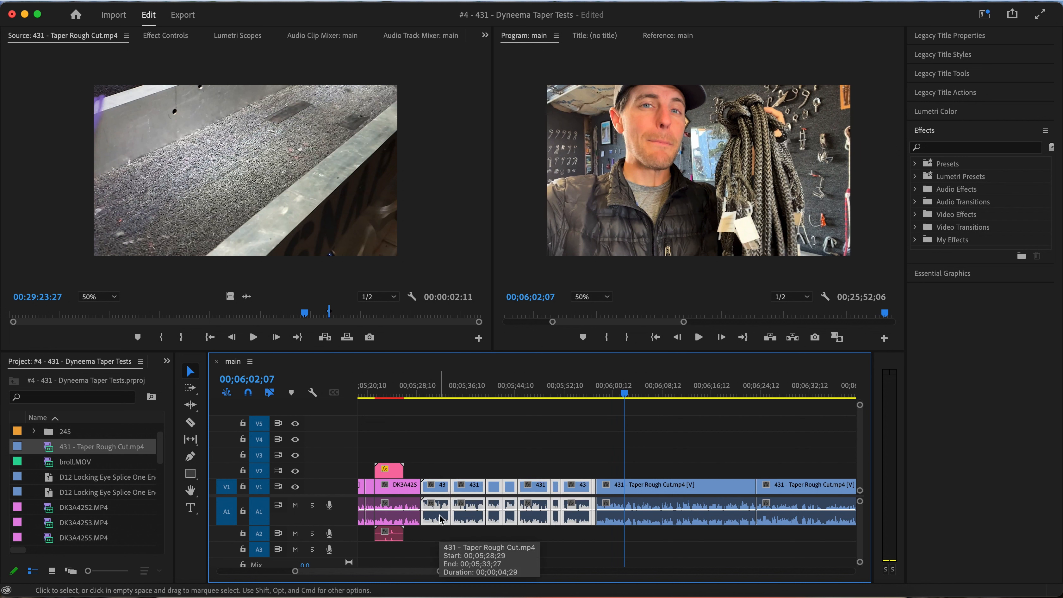
key(alt+BackSpace)
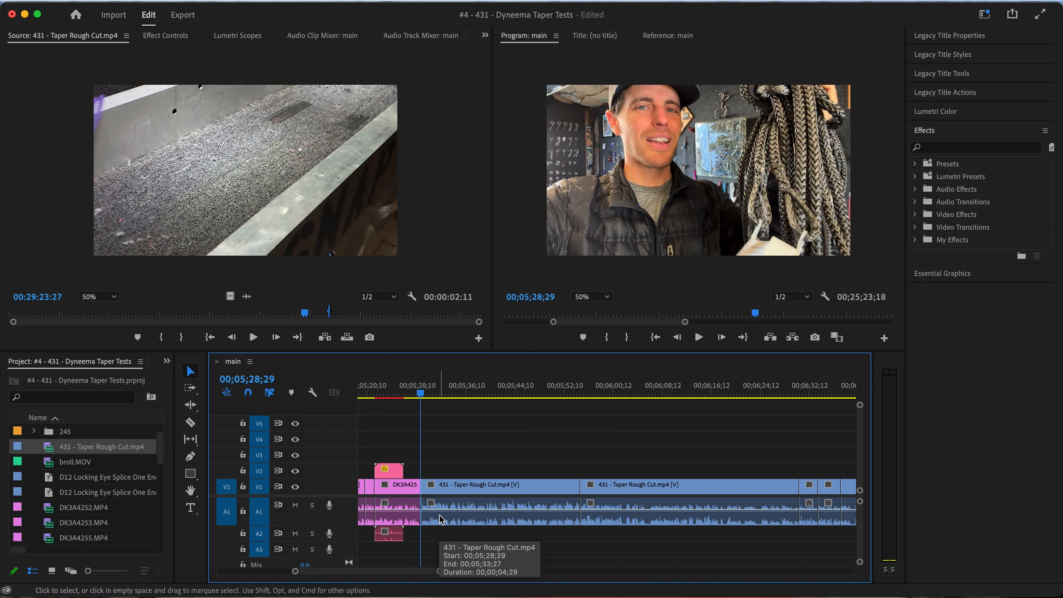
drag(568, 401, 423, 402)
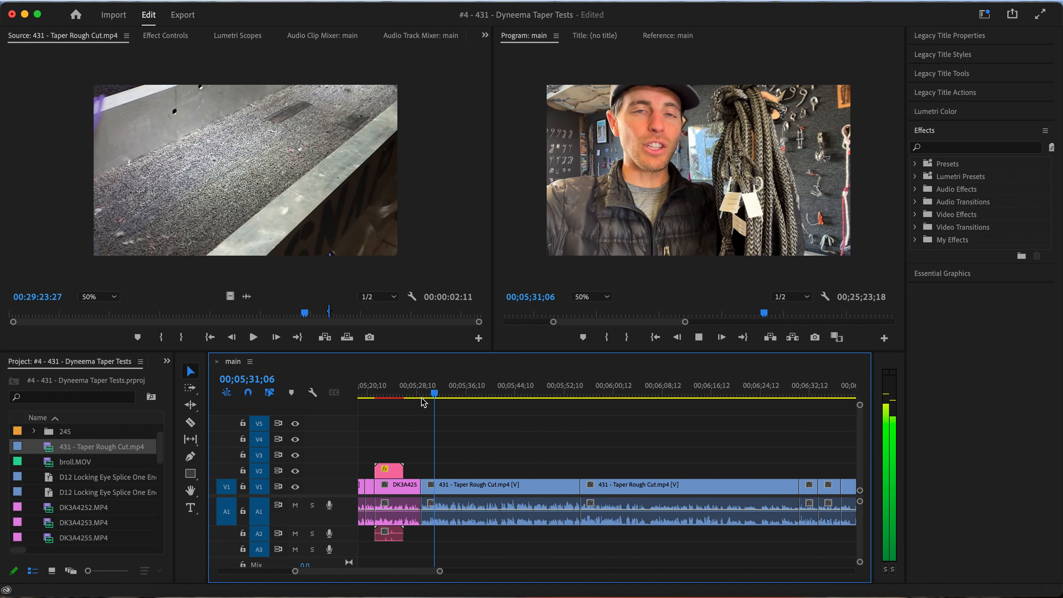
Split the 431 - Taper Rough Cut.mp4 clip on V1 at 00;05;30;10, ripple-delete the piece before the cut, and play the join
click(424, 396)
click(413, 396)
key(space)
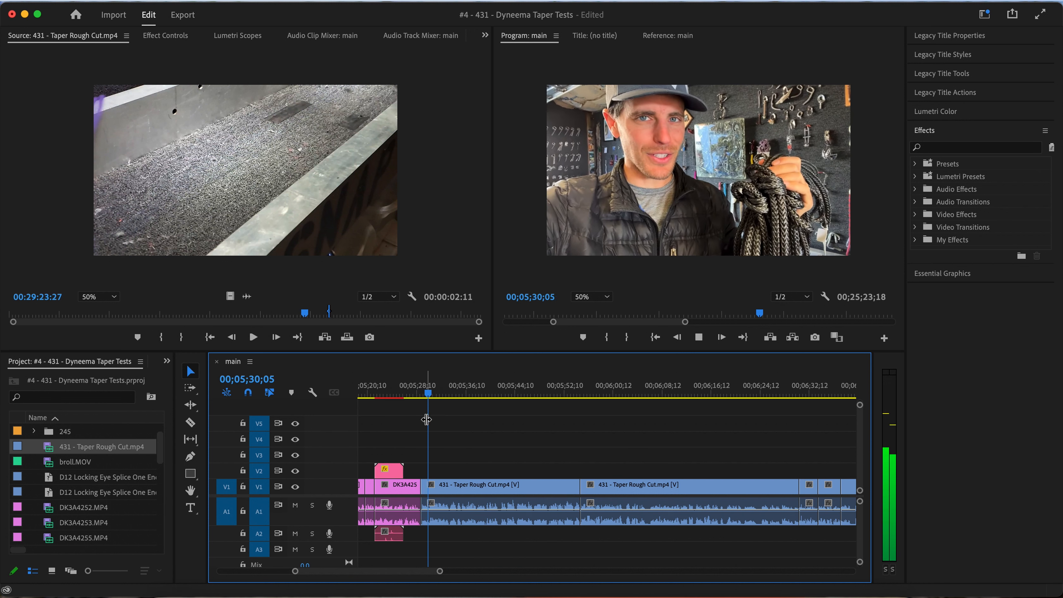
key(=)
click(440, 395)
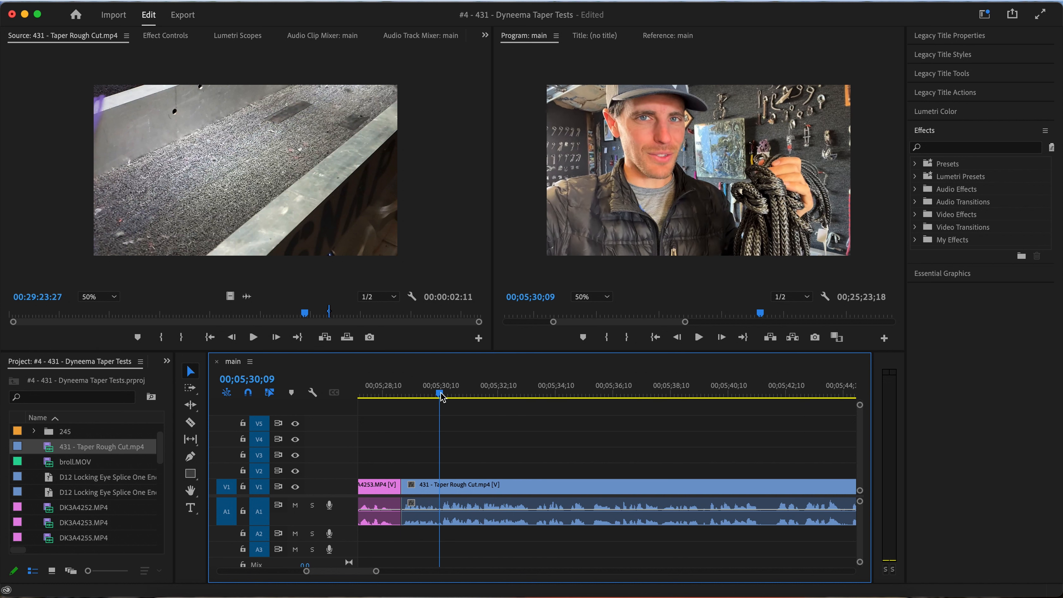
key(super+k)
click(429, 485)
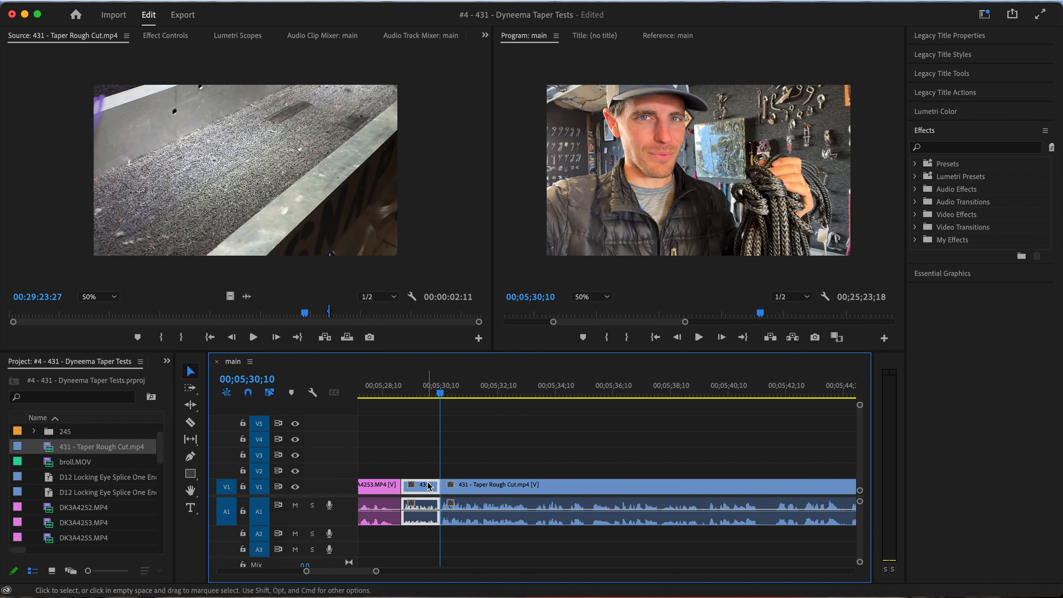
key(alt+Delete)
key(Up)
key(space)
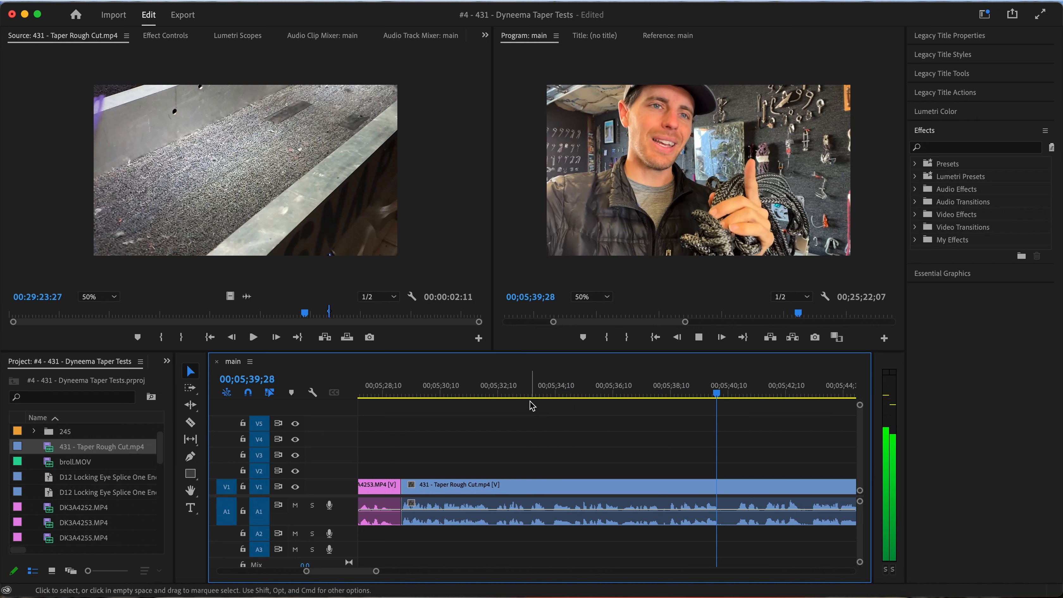
Stop at 00;05;33;08, expand the 245 bin, and preview 20190113_192651.mp4 and 20190113_192705.mp4 as source footage
click(525, 392)
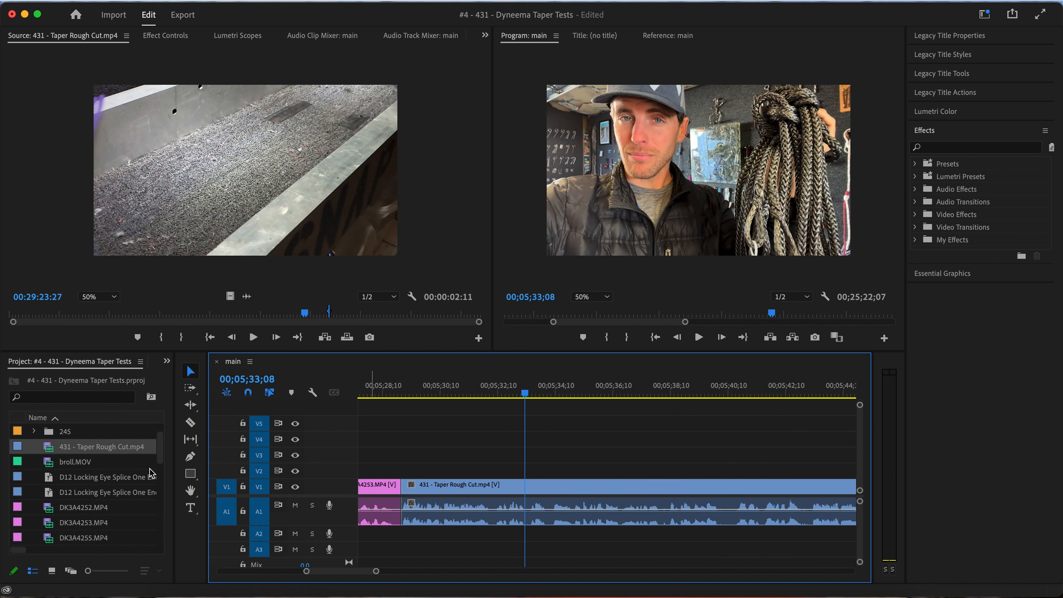
click(70, 430)
click(34, 430)
click(79, 448)
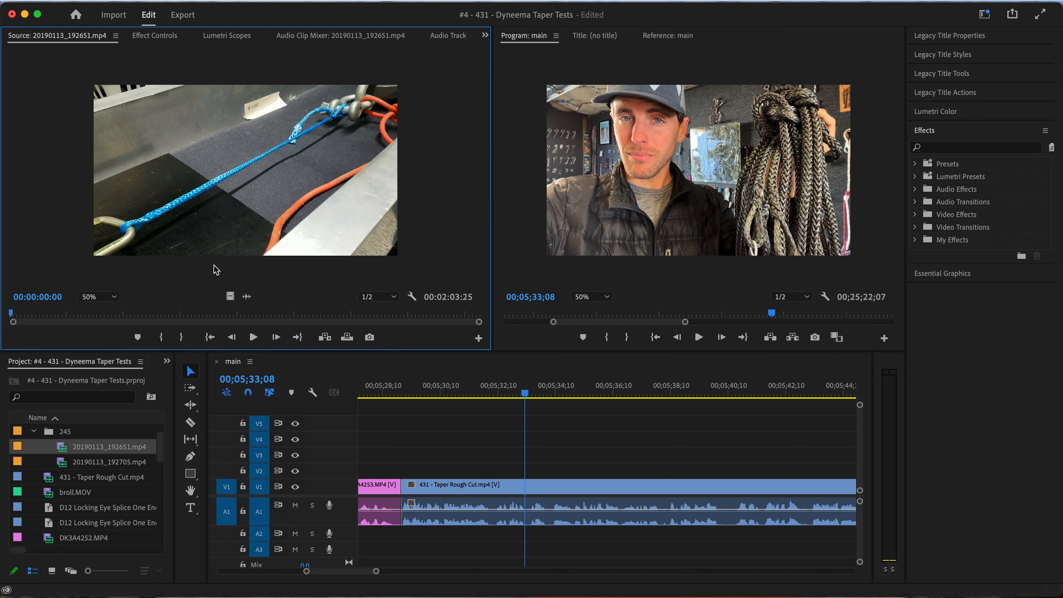
drag(183, 312, 74, 315)
double_click(62, 464)
Split the 431 - Taper Rough Cut.mp4 clip on V1 at about 00;05;43;06 and ripple-delete the piece before the cut
click(528, 397)
key(space)
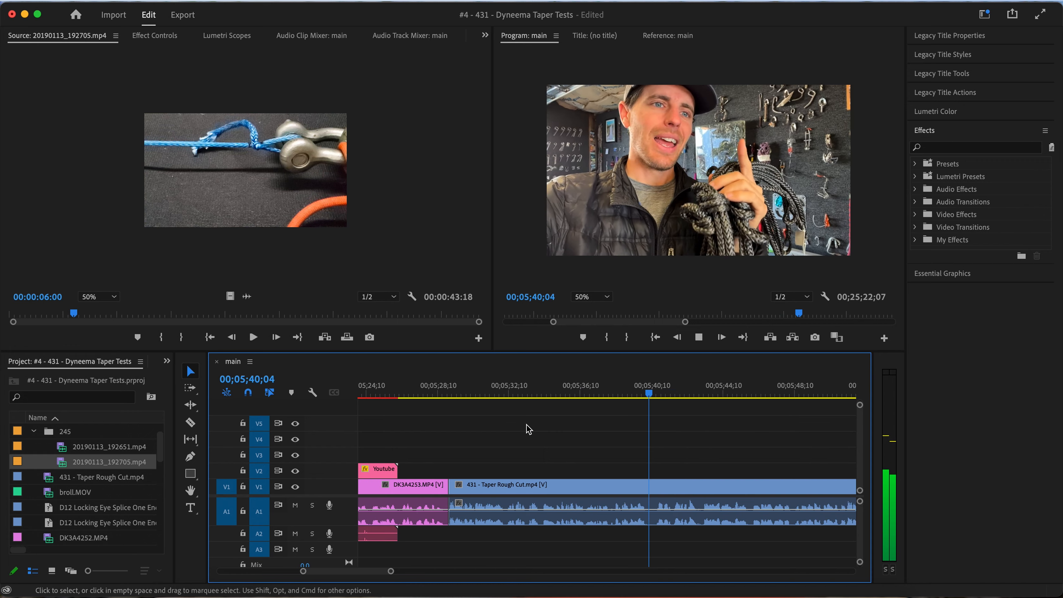
key(minus)
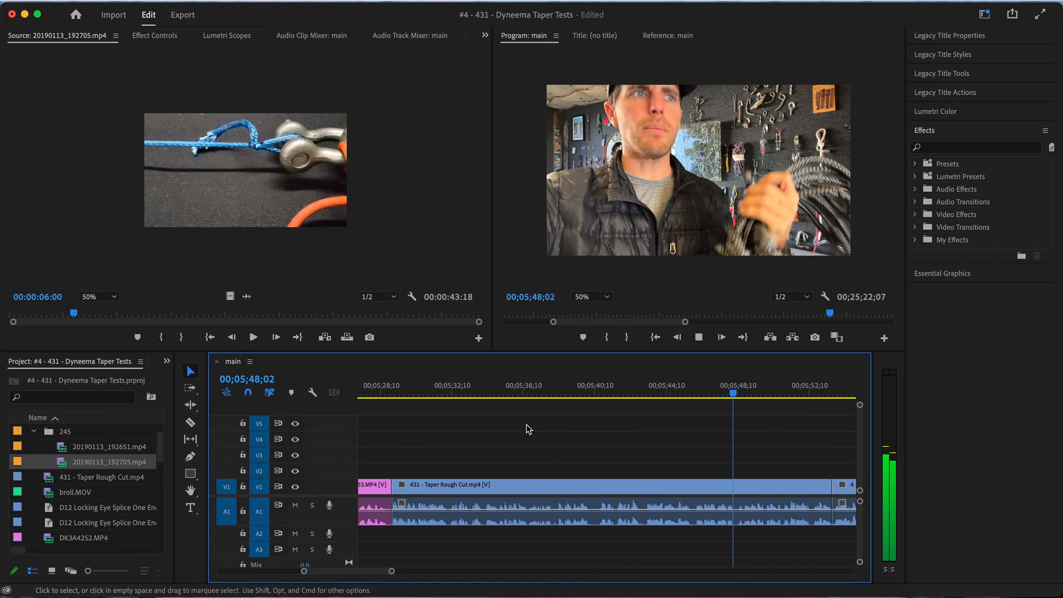
click(632, 394)
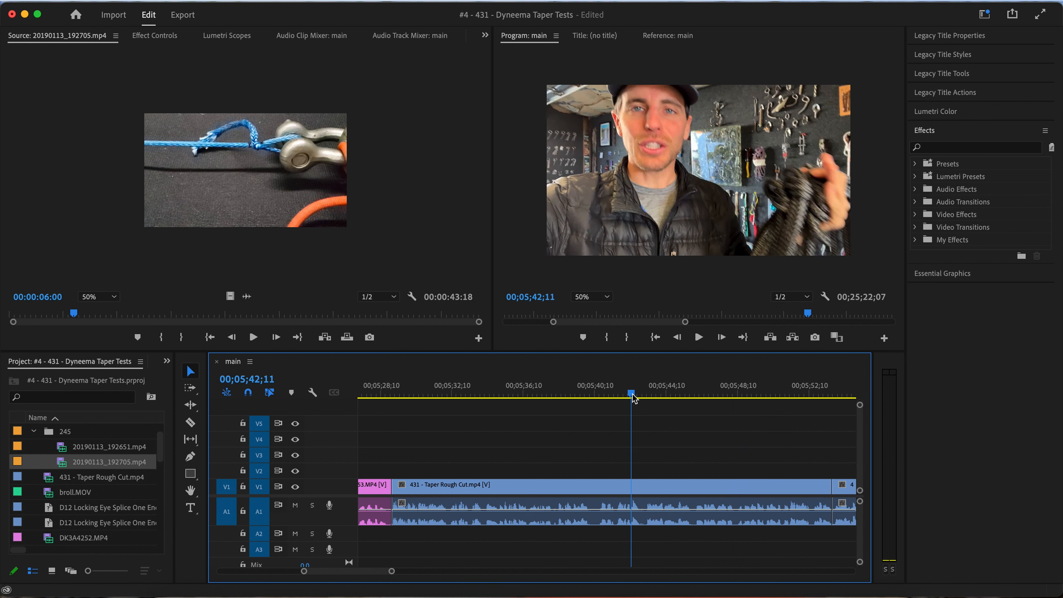
key(space)
key(space)
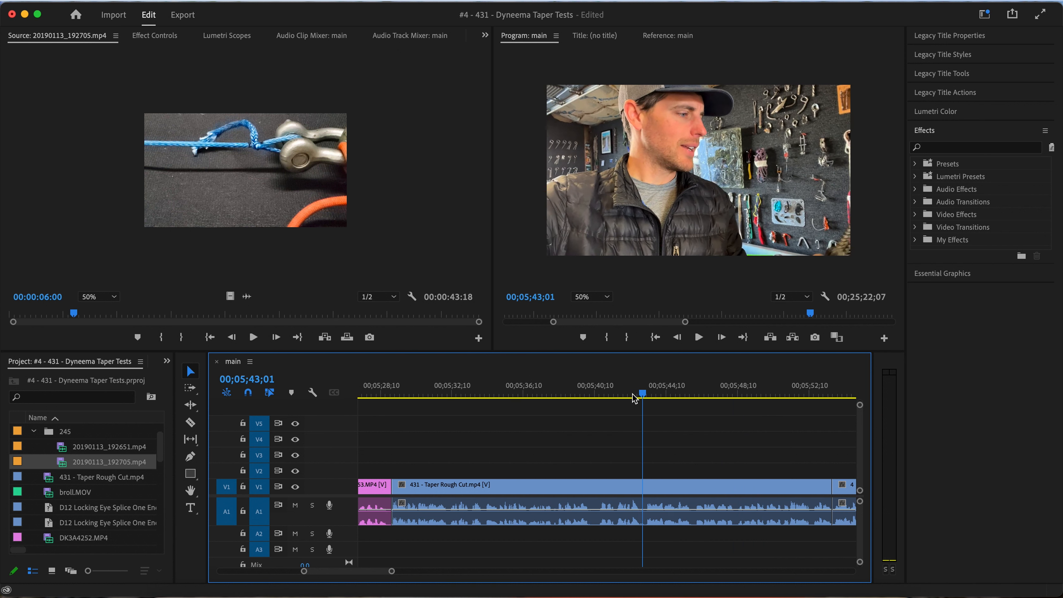
key(super+k)
key(space)
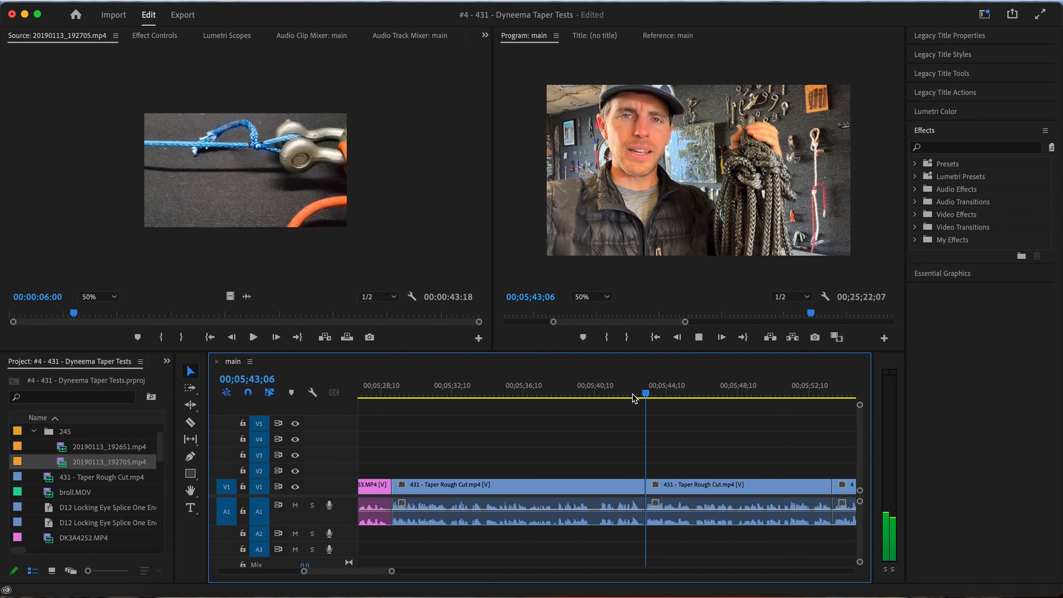
key(space)
click(632, 488)
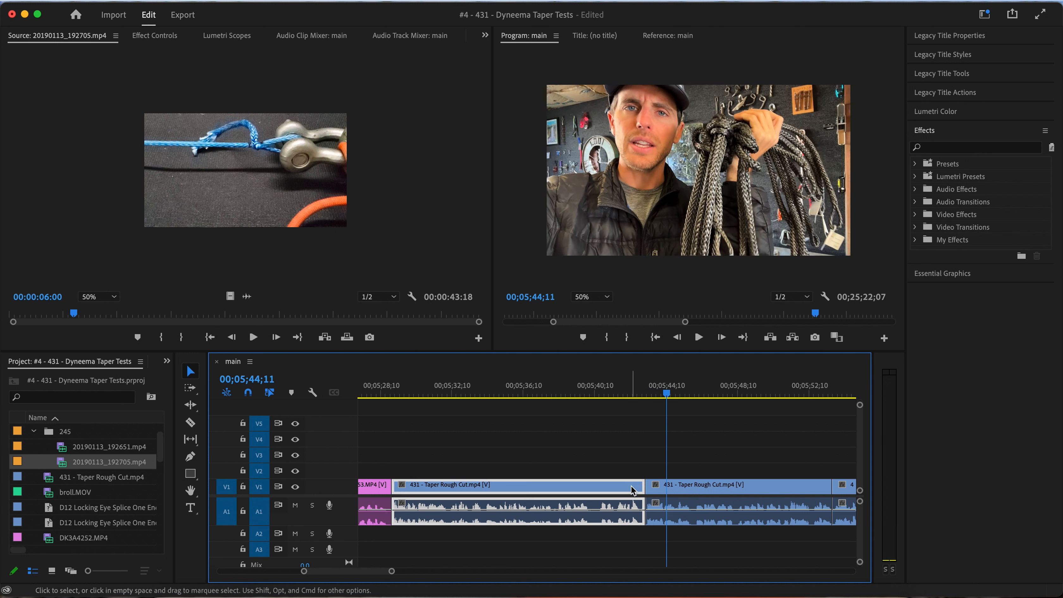
key(alt+BackSpace)
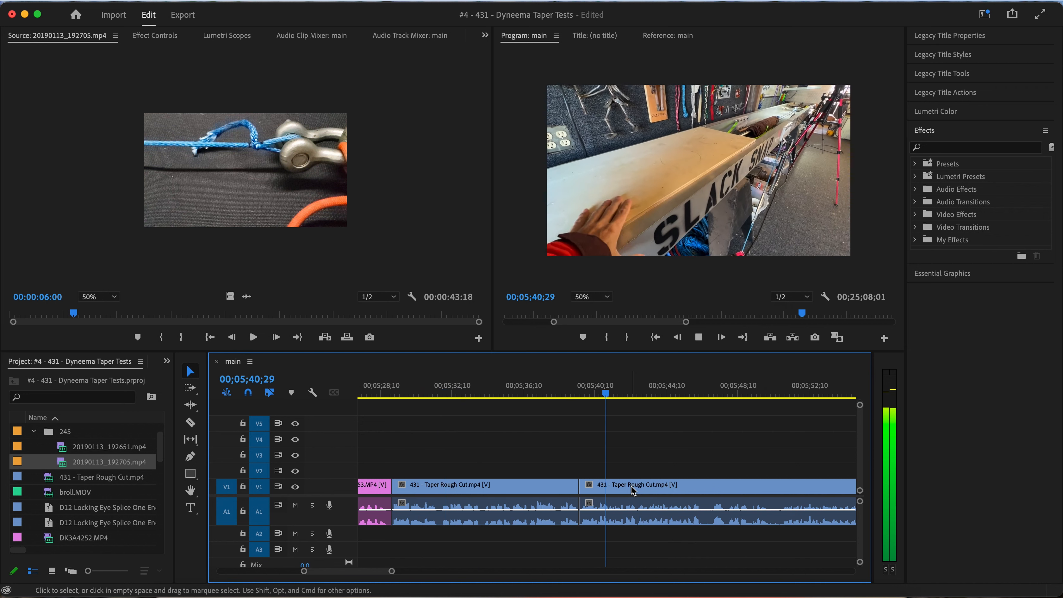
Review the new join by scrubbing from about 00;05;31;07, then playing from 00;05;38;12 to about 00;05;51;20
key(space)
mouse_move(454, 391)
mouse_down()
mouse_move(487, 392)
mouse_move(475, 392)
mouse_up()
scroll(475, 392, down, 3)
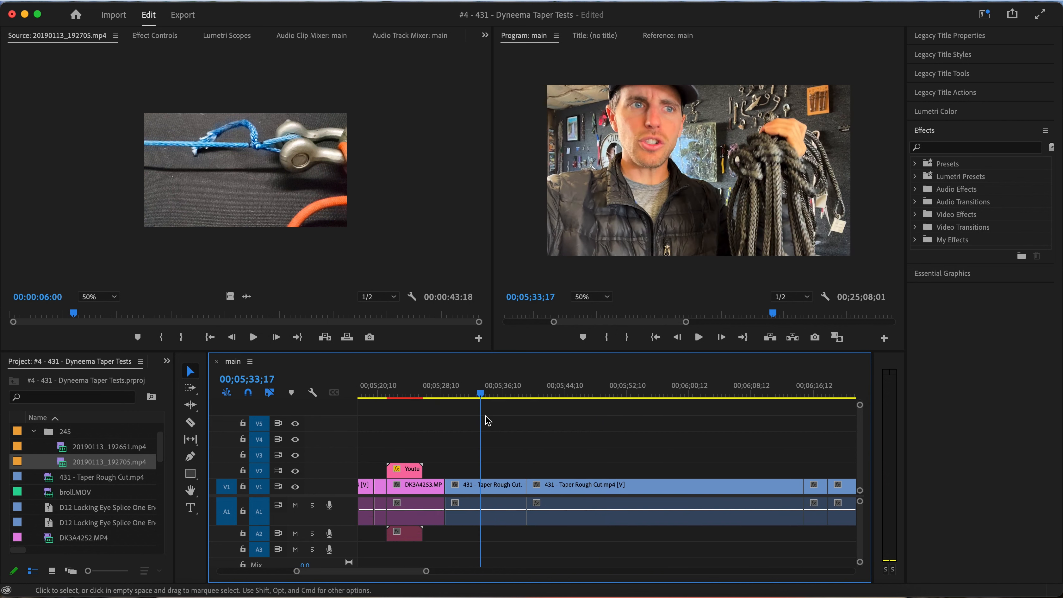
click(488, 392)
drag(490, 396, 502, 396)
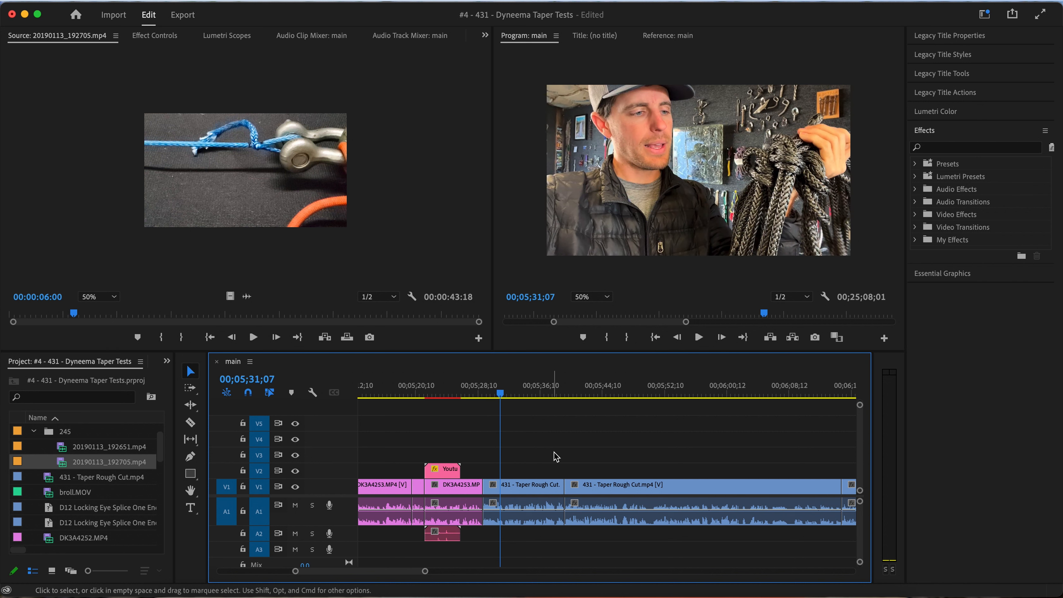
click(557, 397)
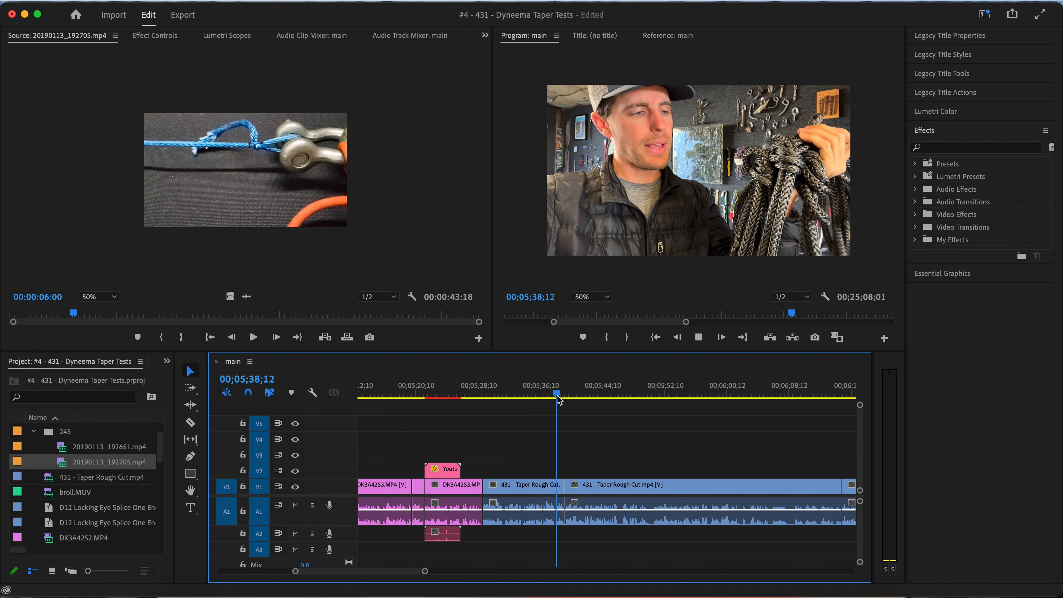
scroll(594, 457, down, 2)
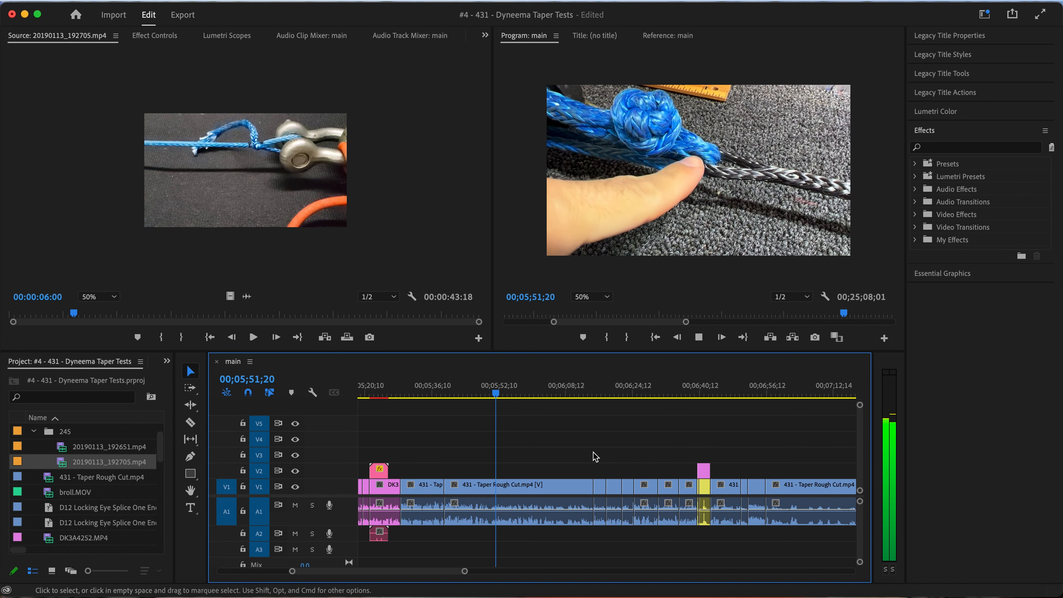
key(space)
Replay the footage from about 00;05;45 and split the 431 - Taper Rough Cut.mp4 clip on V1 at 00;05;46;12
click(478, 394)
scroll(493, 460, up, 5)
scroll(493, 460, left, 3)
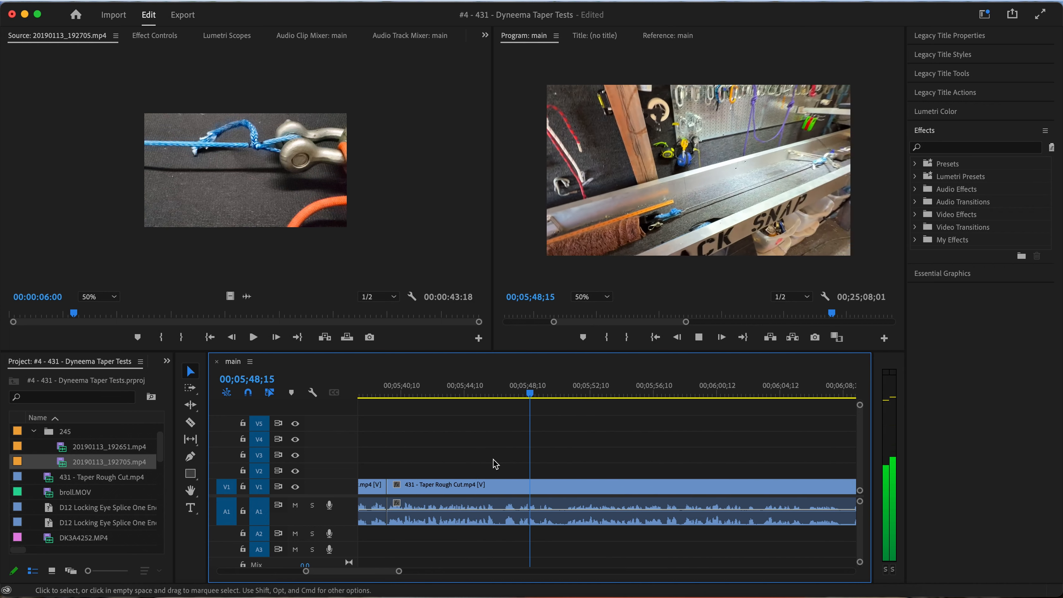
click(474, 390)
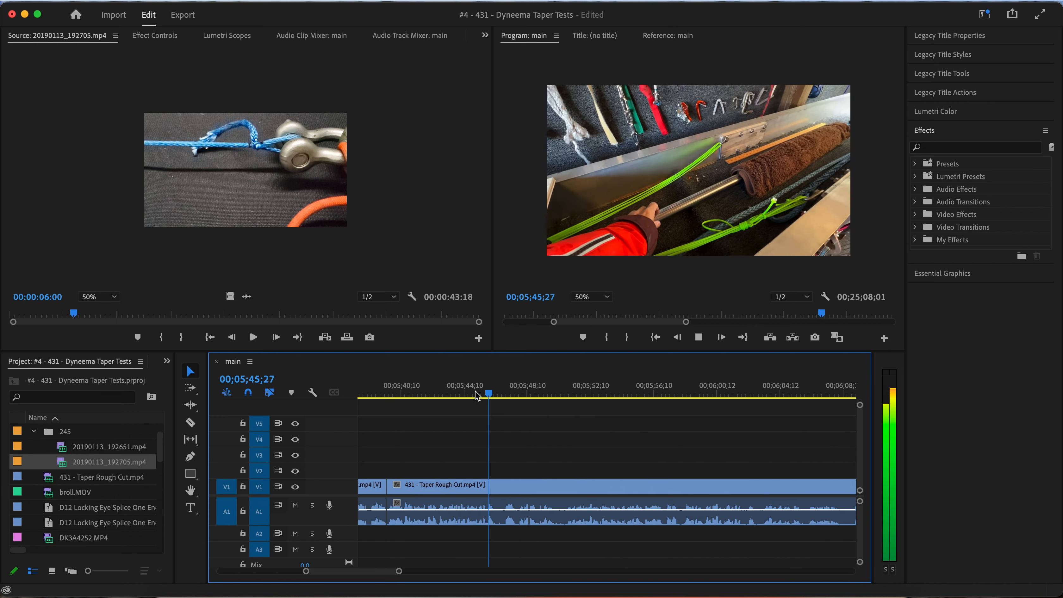
key(space)
key(space)
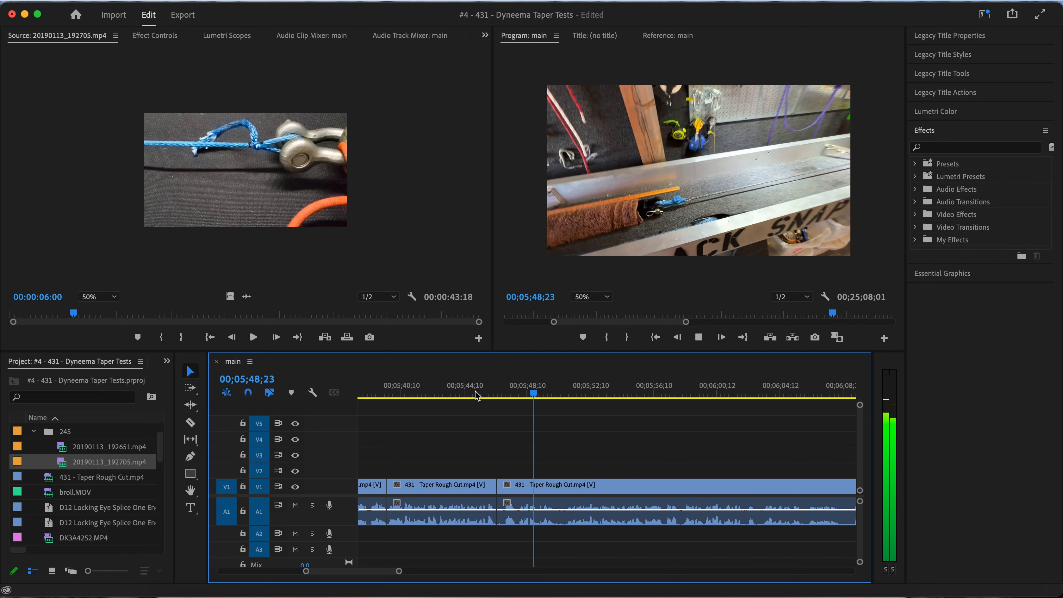
Split the V1 clip at 00;05;50;25, ripple-delete the piece starting at 00;05;46;12, and play the join from 00;05;44;23
key(space)
key(equal)
key(equal)
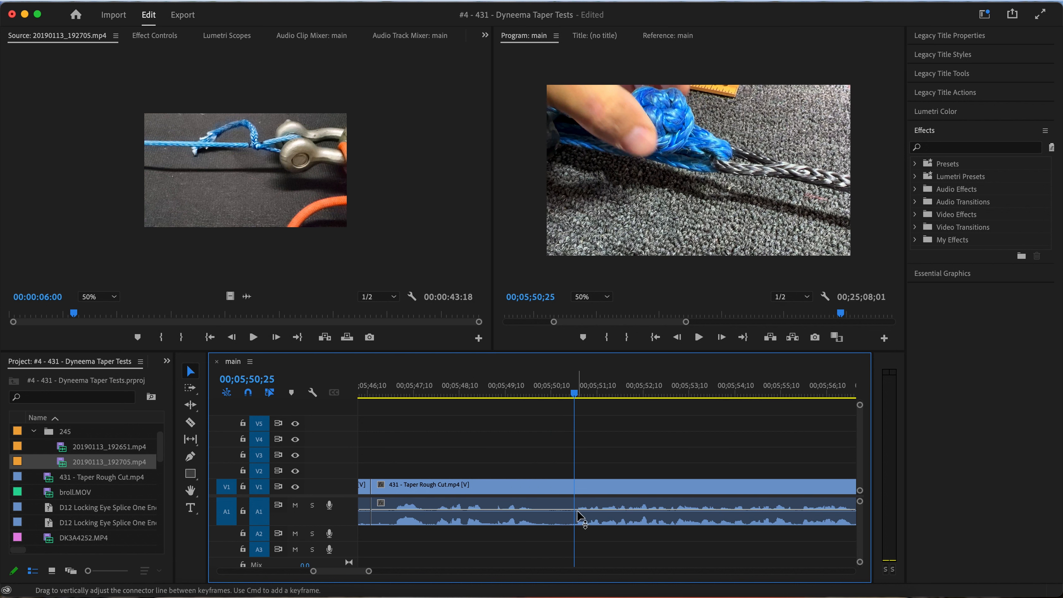
key(minus)
click(558, 488)
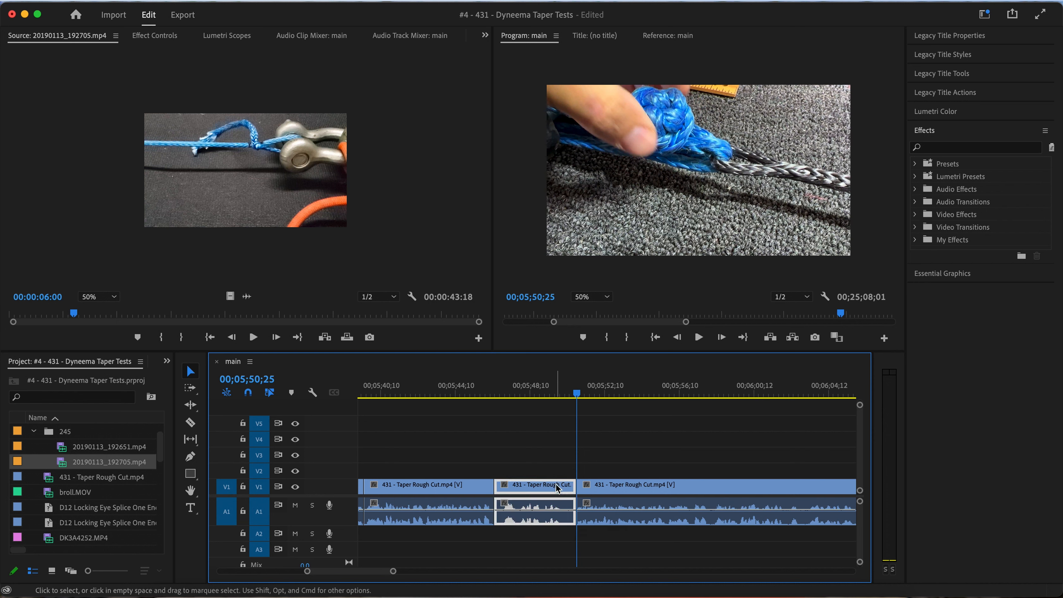
key(space)
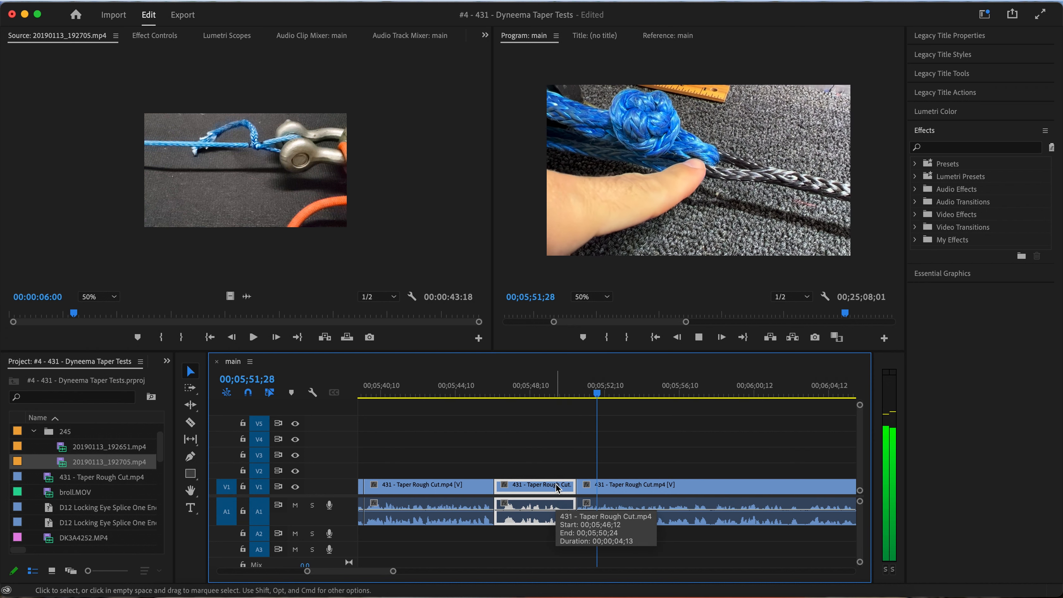
key(alt+Delete)
click(464, 393)
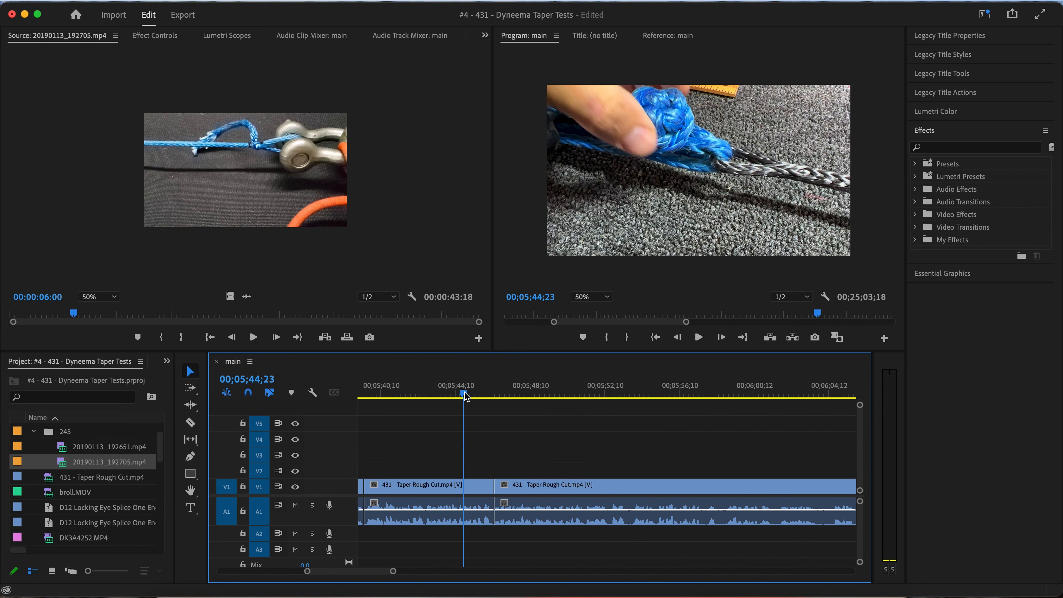
key(space)
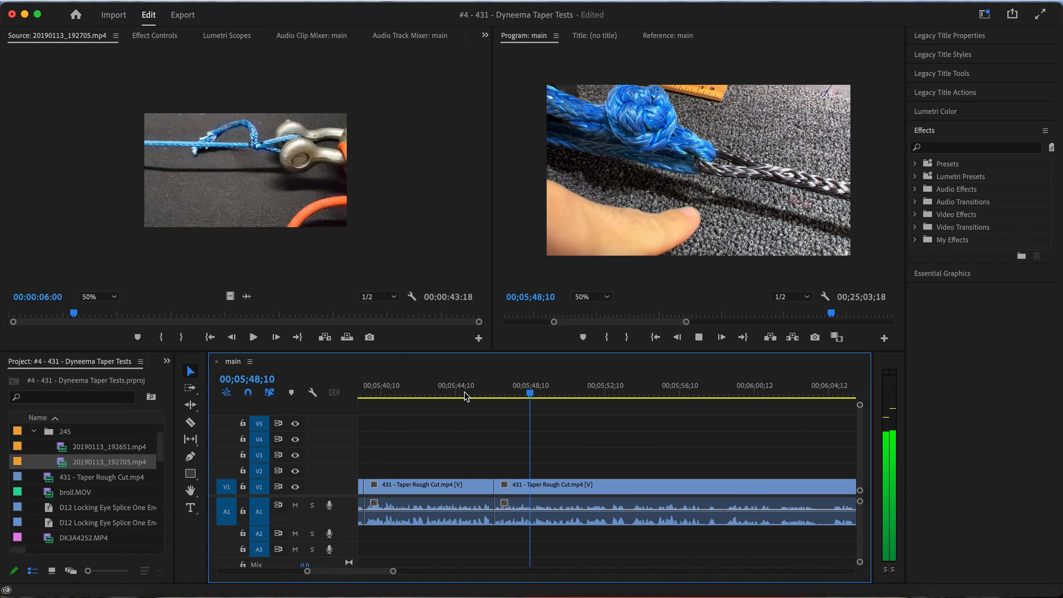
key(space)
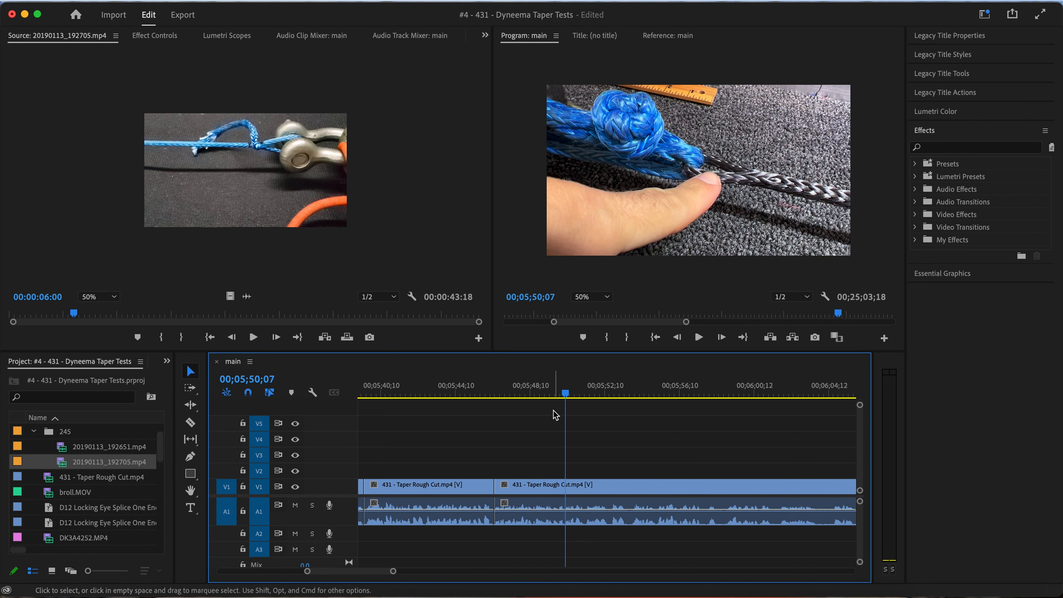
Review the V1 footage from about 00;05;50;01 to 00;06;20;19, then the clips from about 00;06;26 to past 00;06;32;11
key(minus)
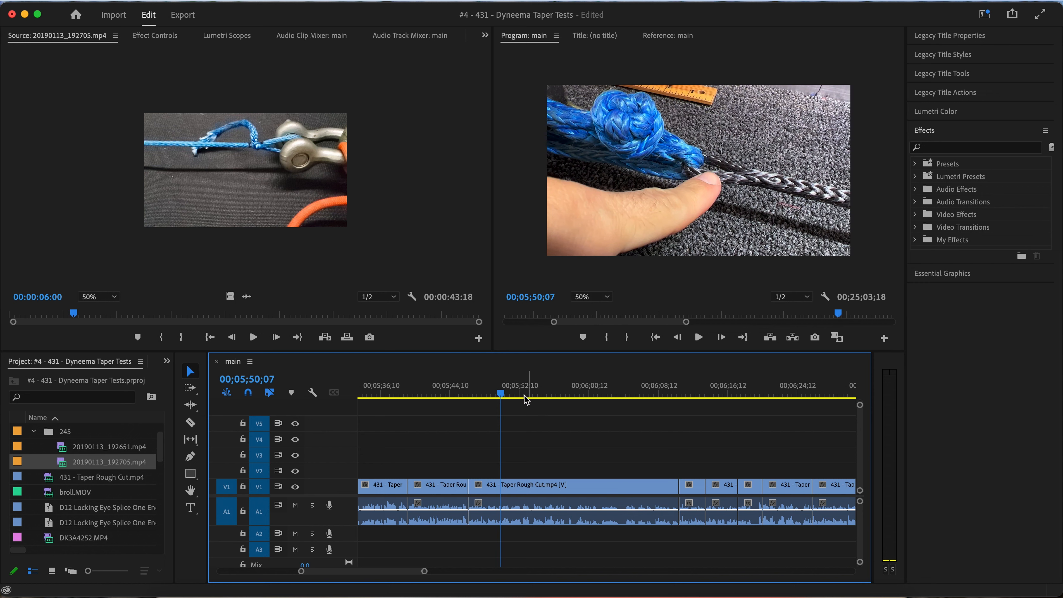
mouse_move(501, 395)
mouse_down()
mouse_move(584, 387)
mouse_move(500, 396)
mouse_up()
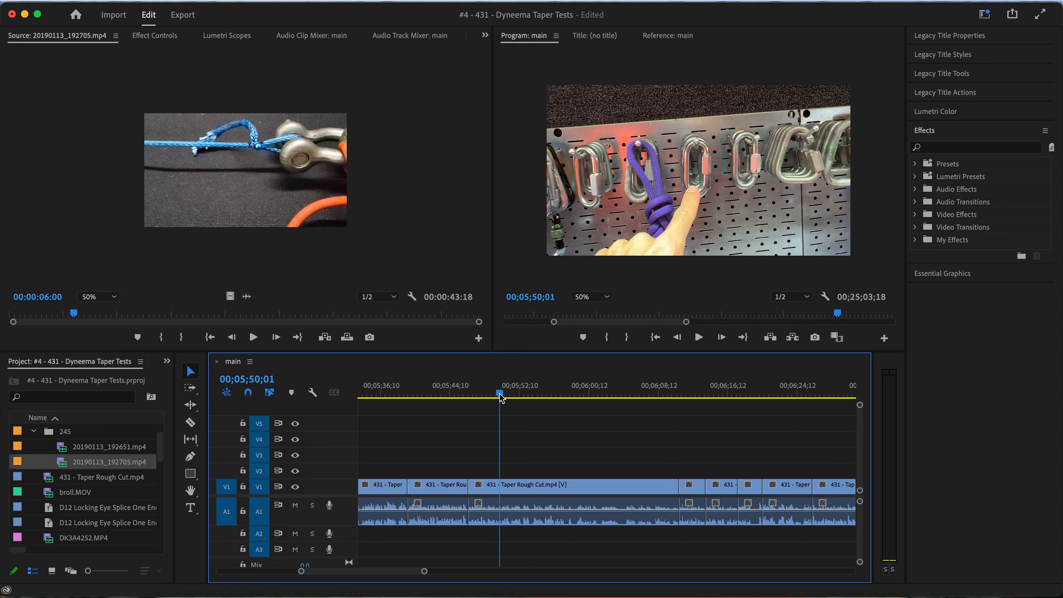
key(space)
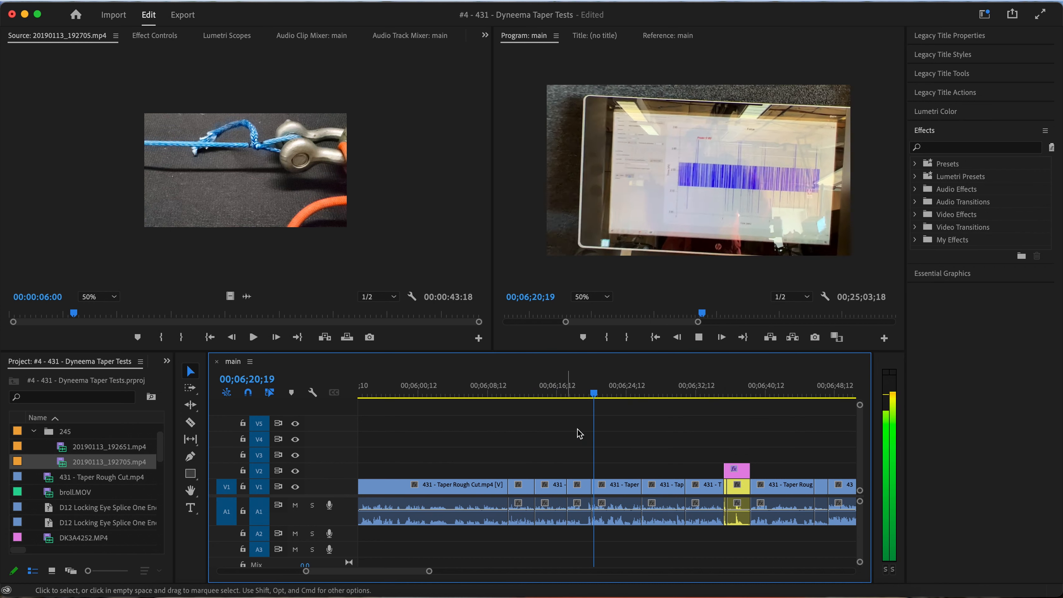
click(514, 396)
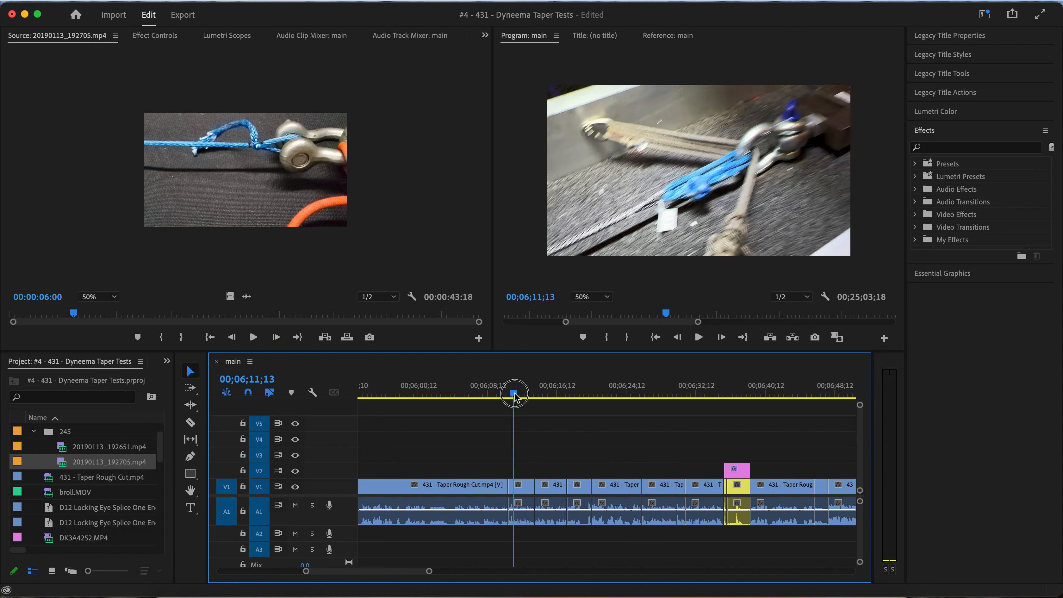
drag(515, 395, 639, 390)
key(space)
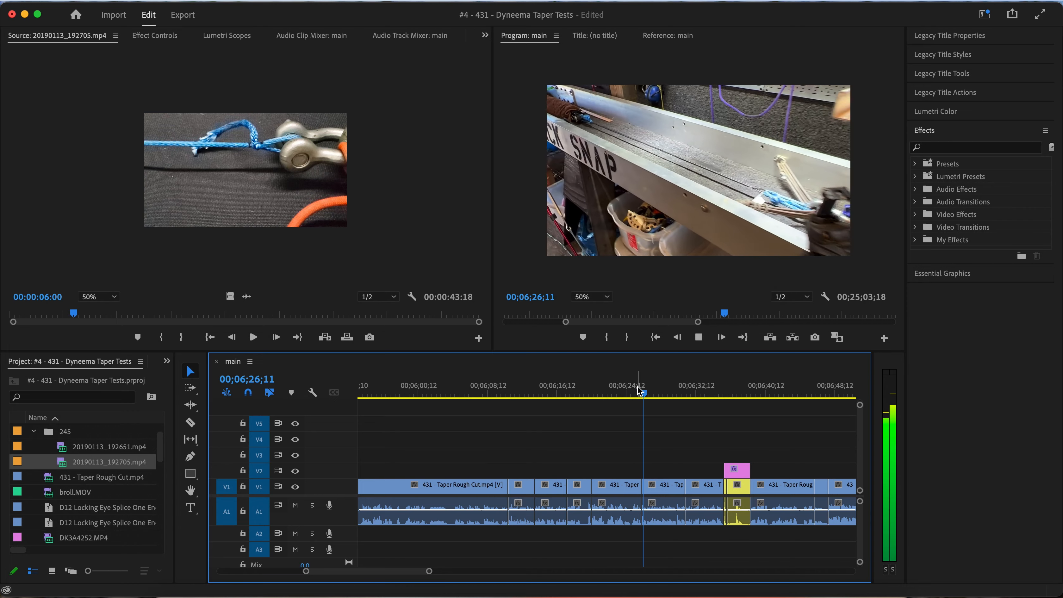
scroll(671, 515, up, 5)
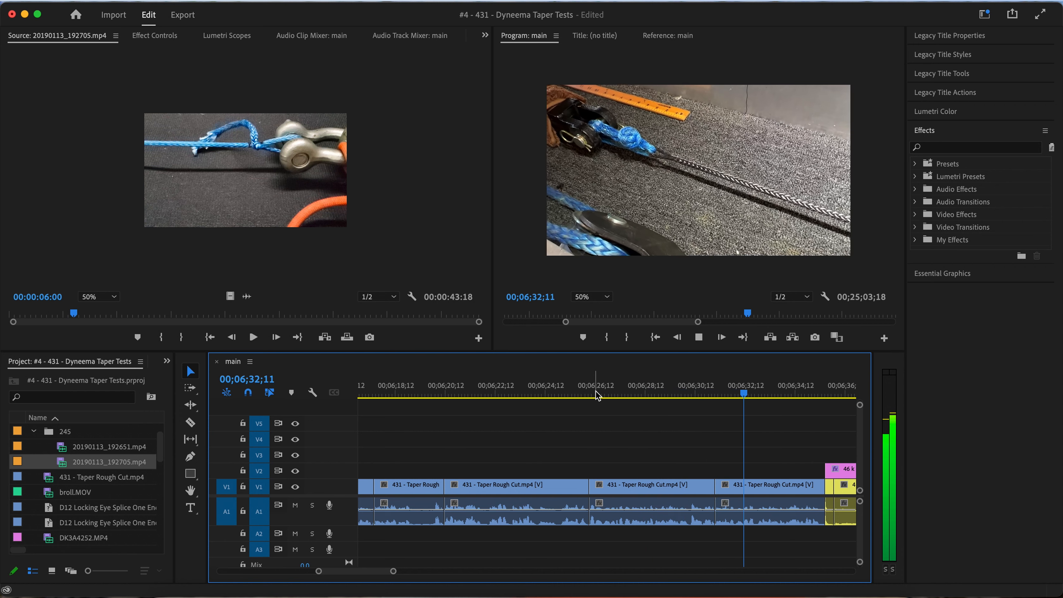
scroll(607, 440, down, 5)
key(space)
Replay the two V1 clips before the 46 kN title, from about 00;06;26;07 to 00;06;32;25
click(498, 392)
key(space)
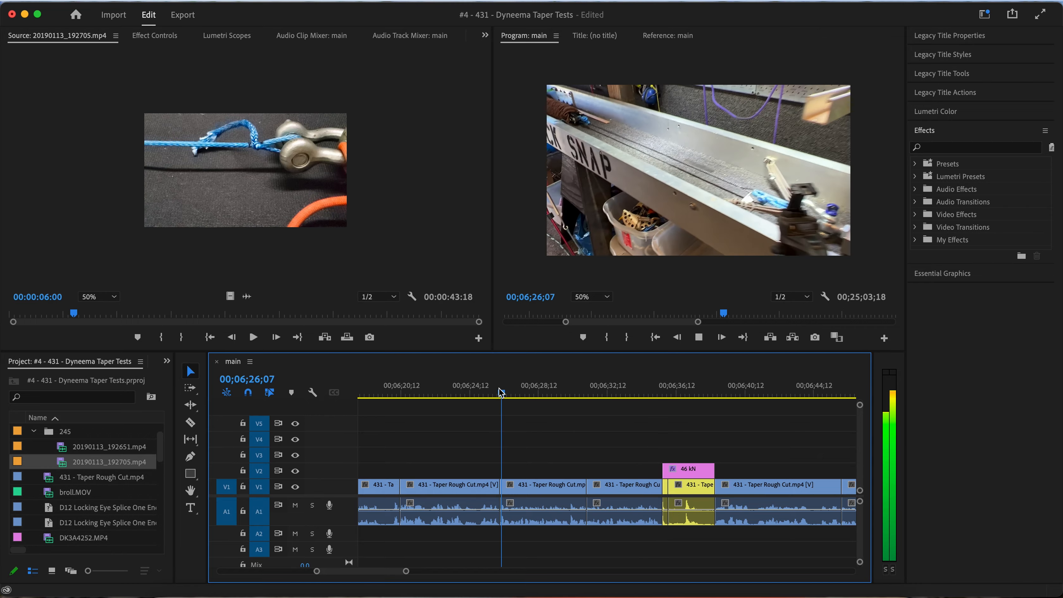
scroll(498, 398, up, 5)
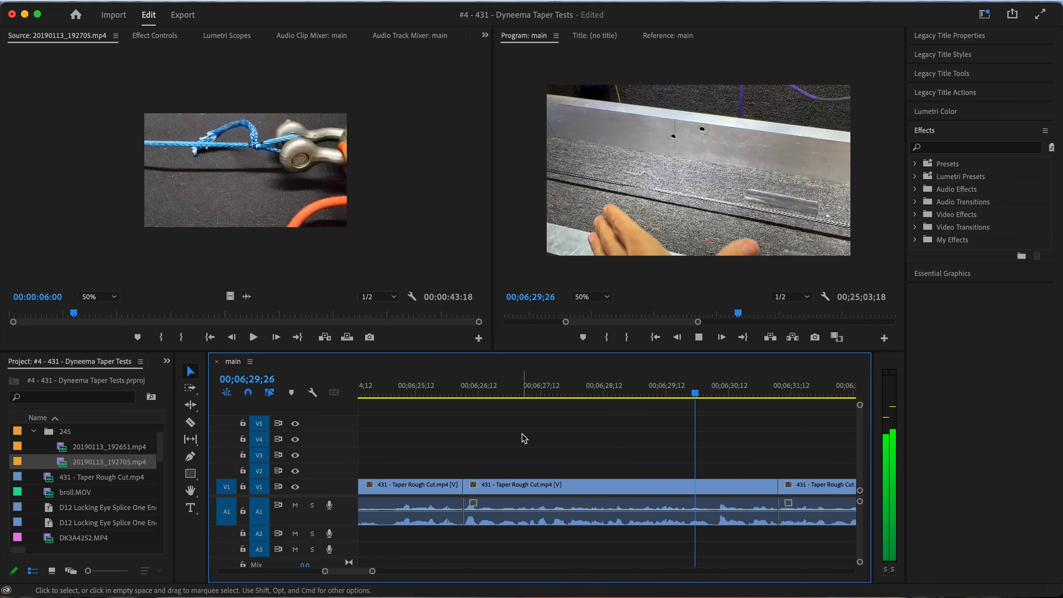
key(space)
scroll(525, 438, down, 2)
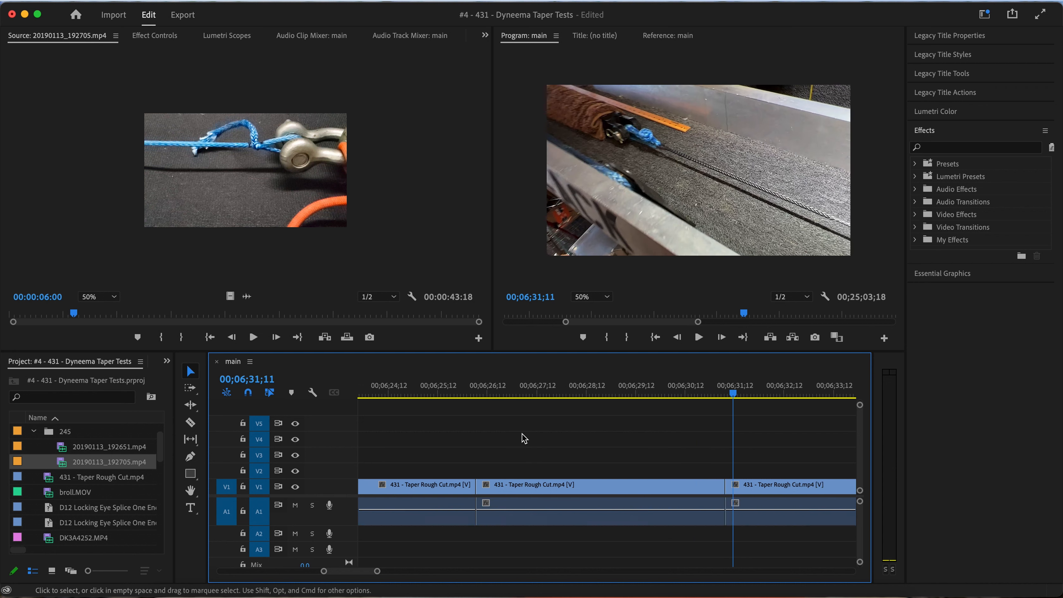
scroll(524, 438, down, 2)
key(space)
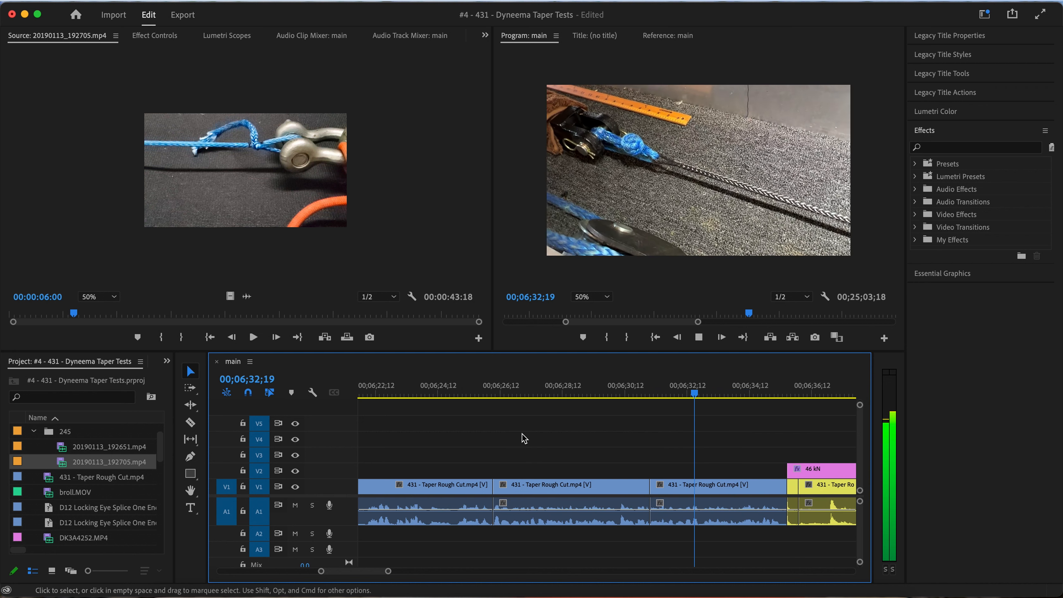
key(space)
Split the V1 clip at 00;06;32;25, ripple-delete the piece between the cut and the 46 kN title, and return the playhead to 00;06;23;23
click(743, 496)
key(super+k)
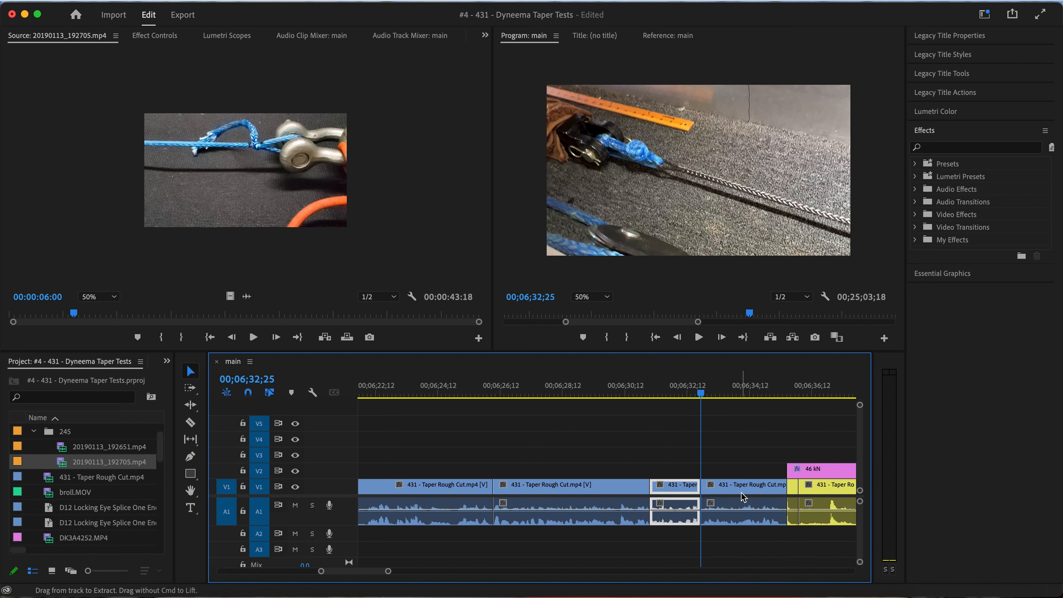
click(742, 496)
key(space)
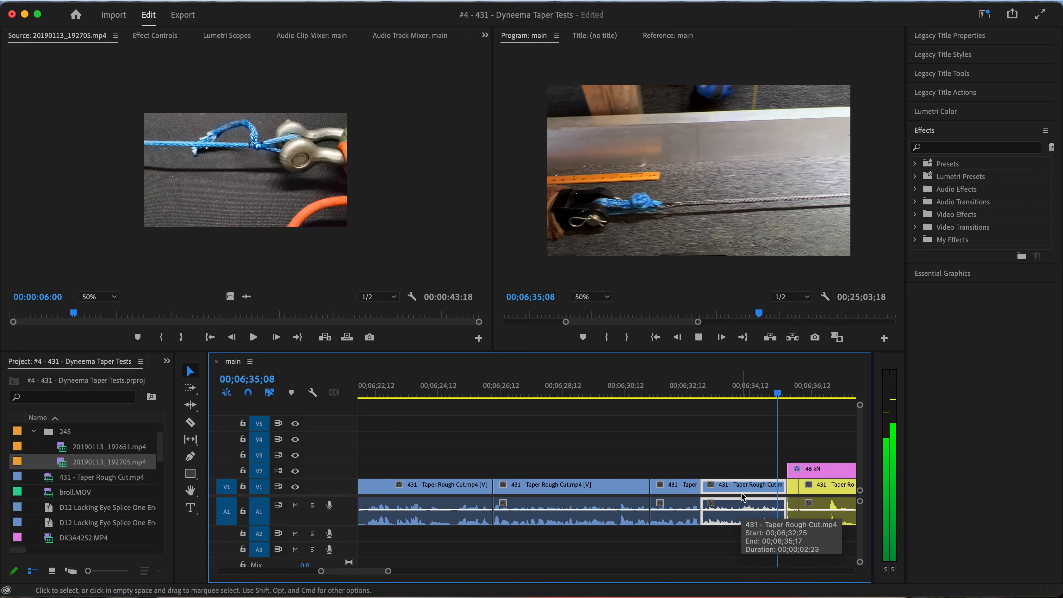
key(space)
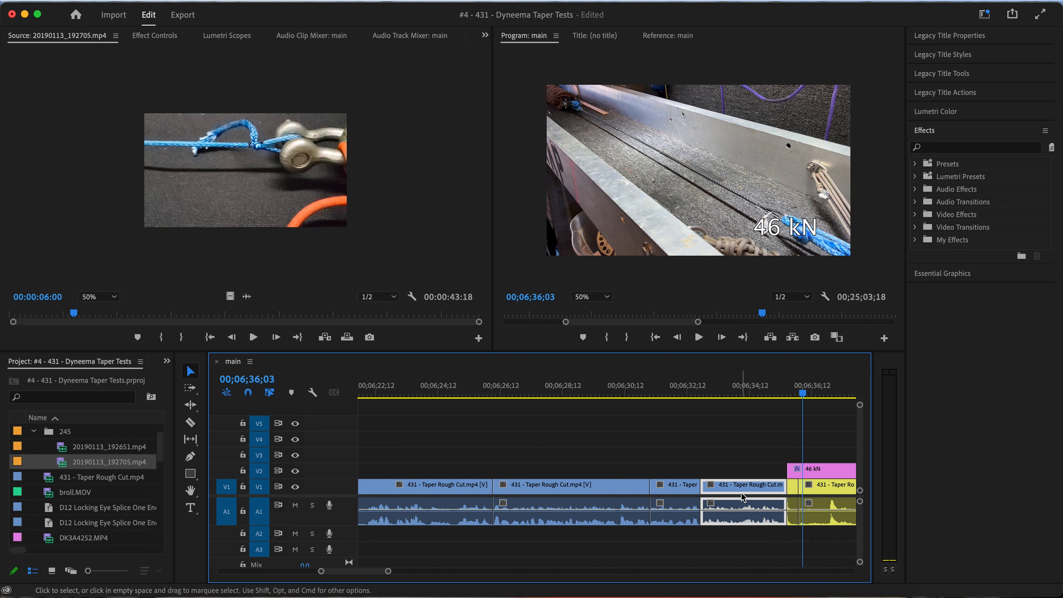
key(super+z)
scroll(582, 484, left, 5)
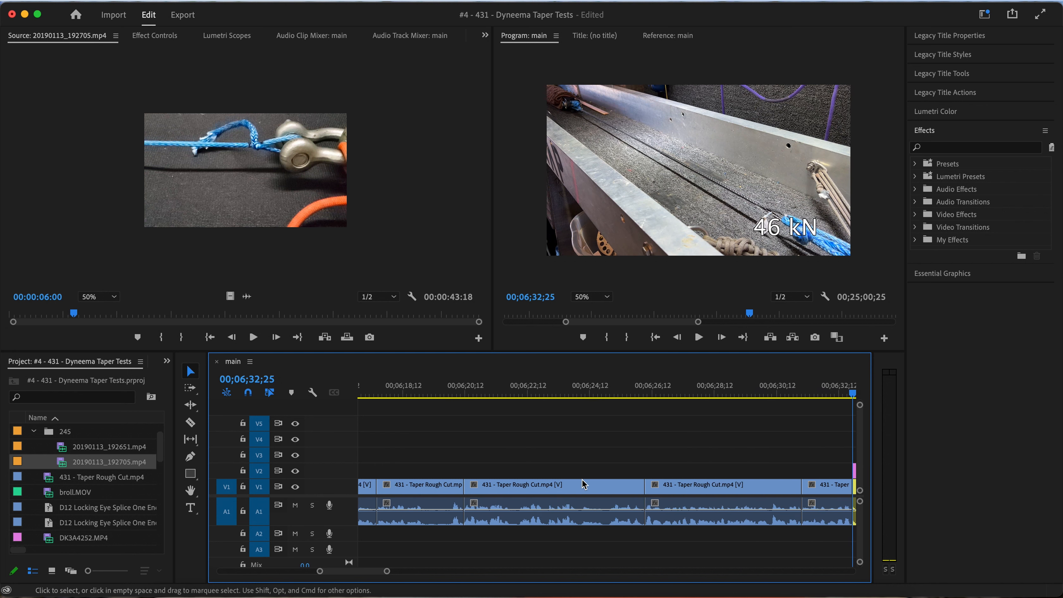
scroll(583, 485, down, 3)
click(590, 401)
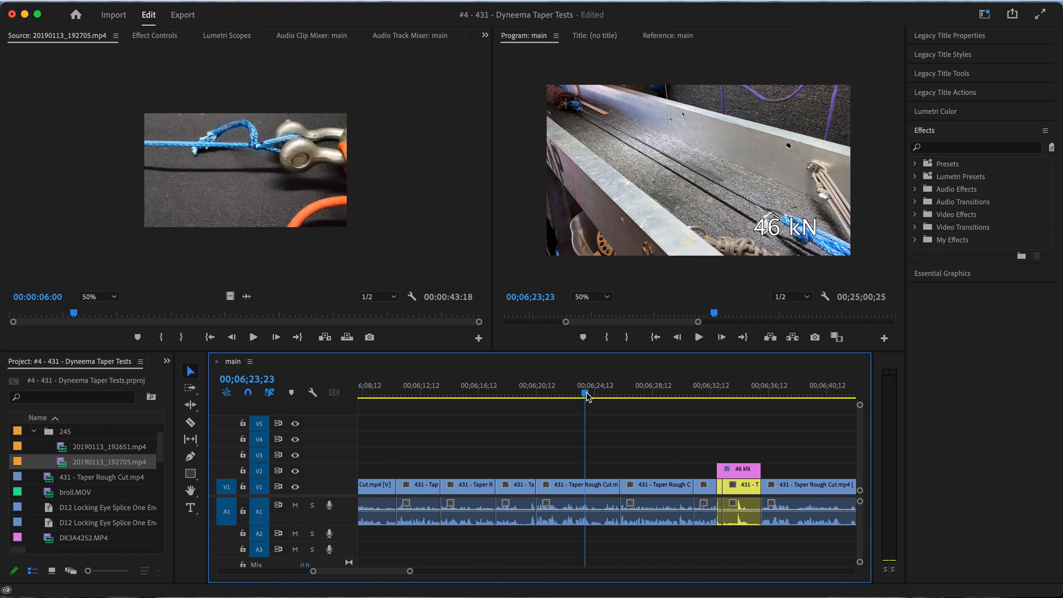
Move the video of the V1 clip starting at 00;06;13;26 onto V2, aligned with the V1 clip starting at 00;06;26;05
key(space)
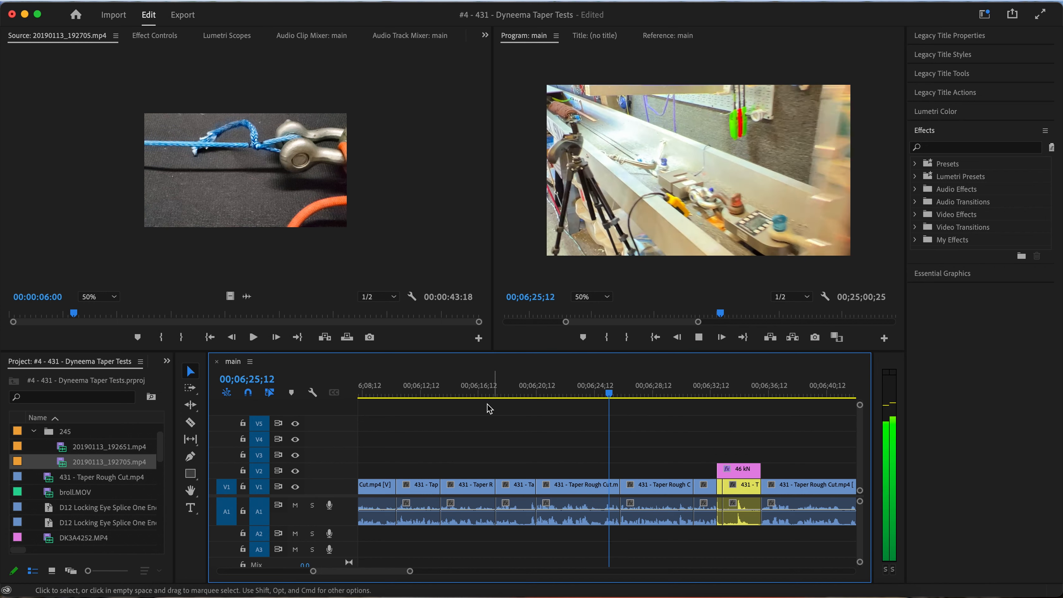
scroll(504, 452, left, 3)
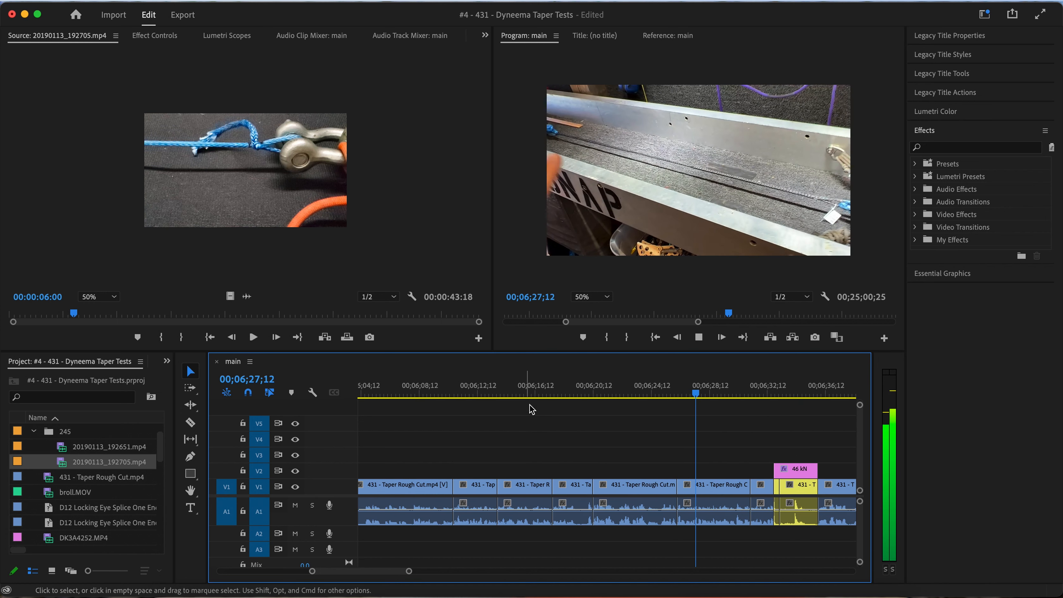
click(536, 394)
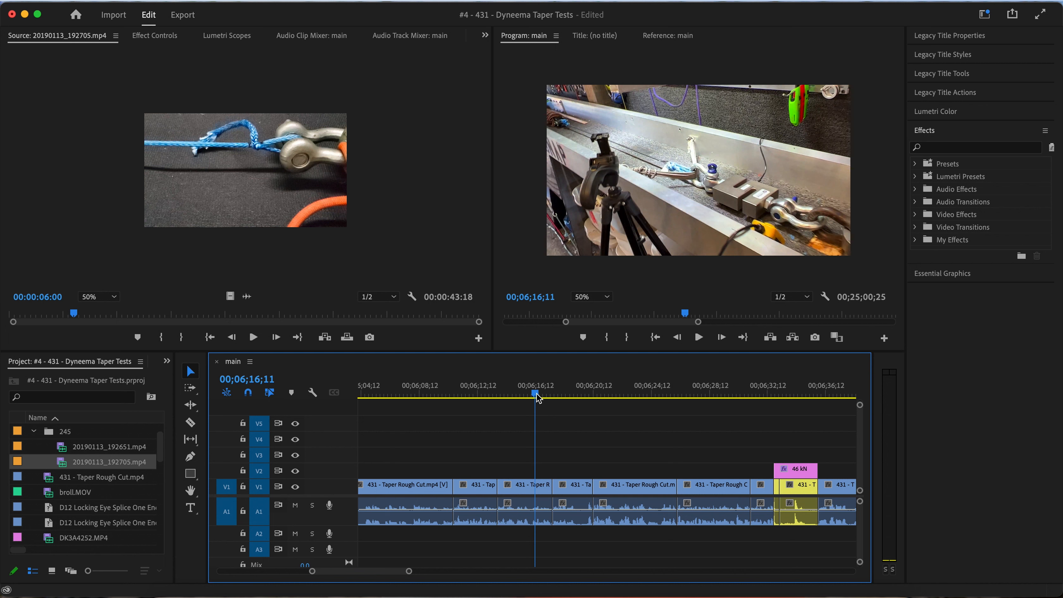
drag(537, 396, 501, 397)
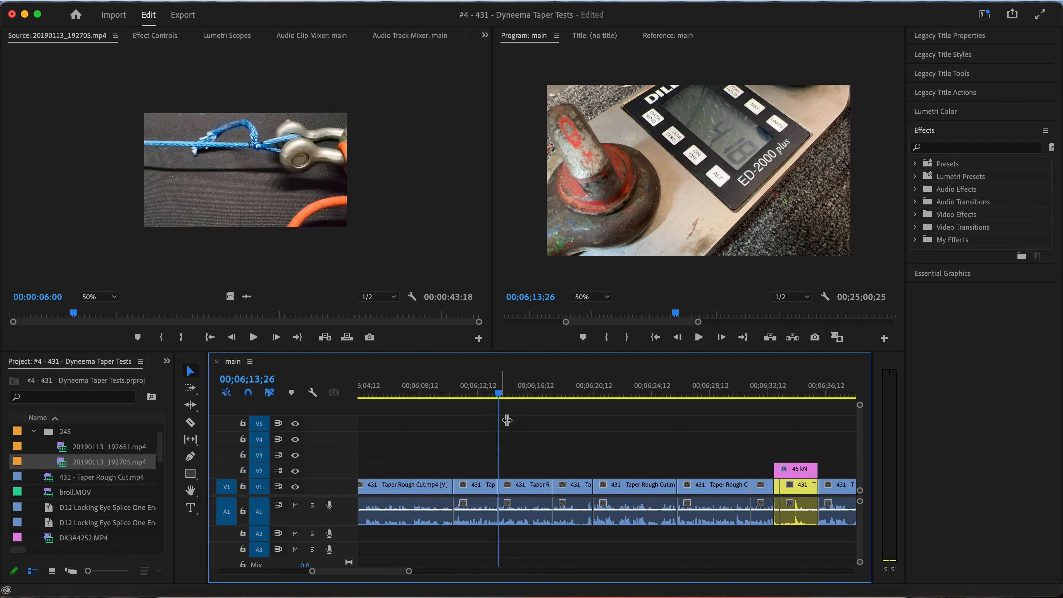
right_click(537, 494)
key(Escape)
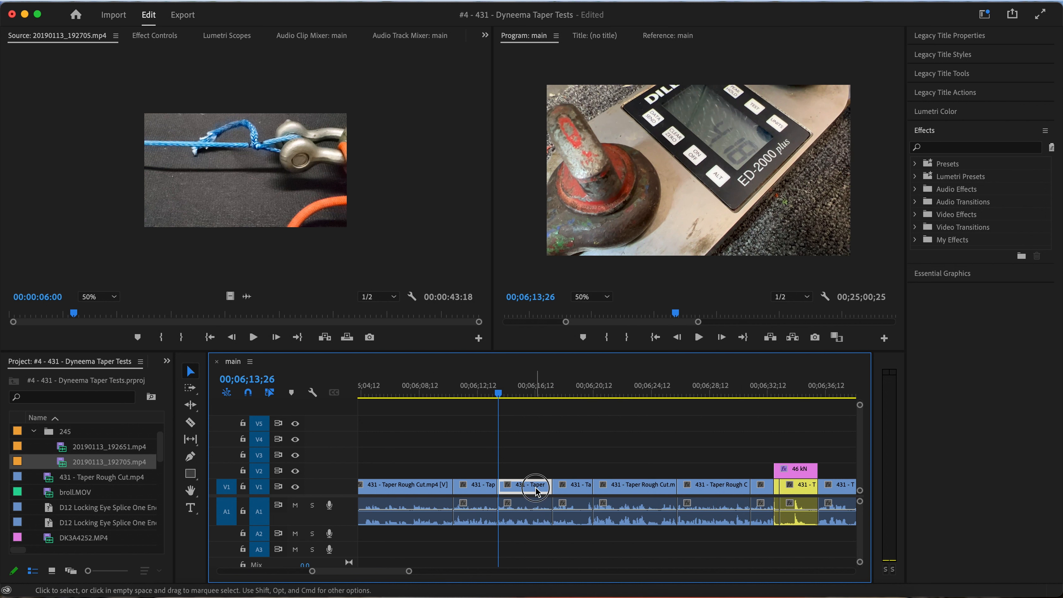
drag(536, 489, 716, 469)
Play the overlaid V2 clip and trim its end to 00;06;29;21
click(678, 396)
key(space)
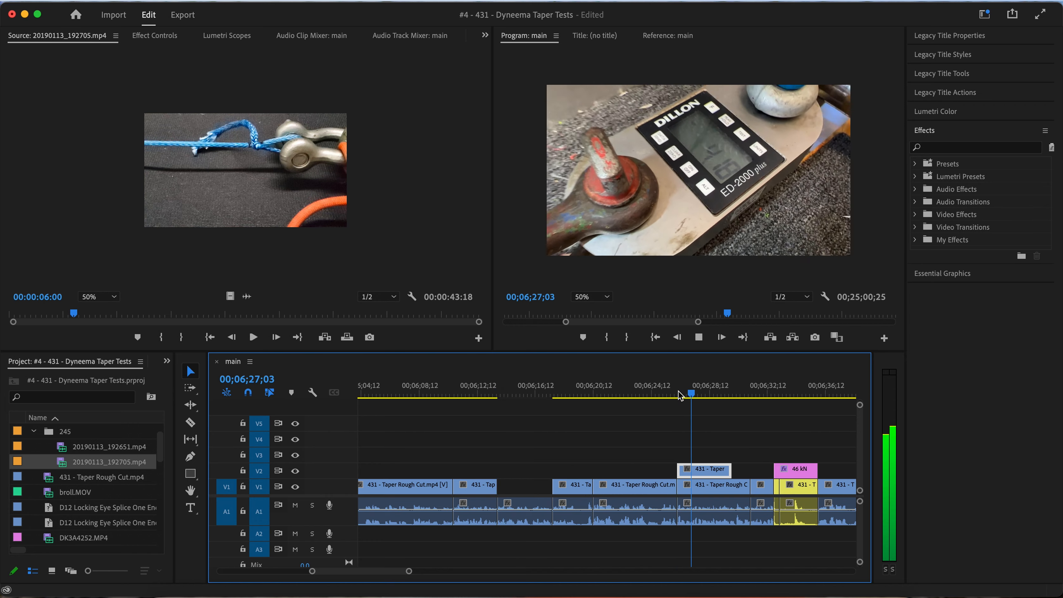
key(space)
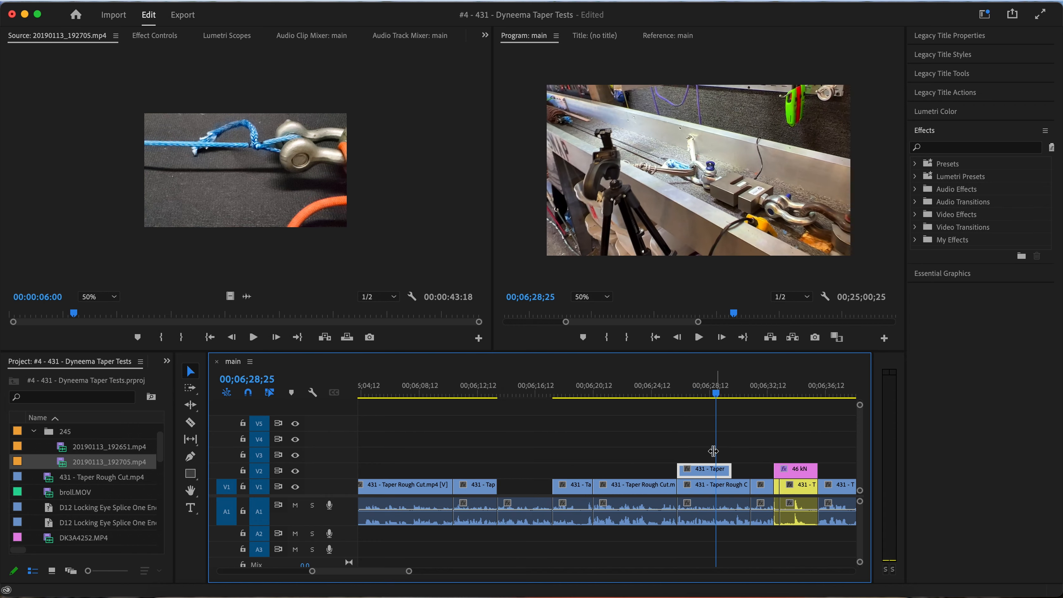
key(space)
key(space)
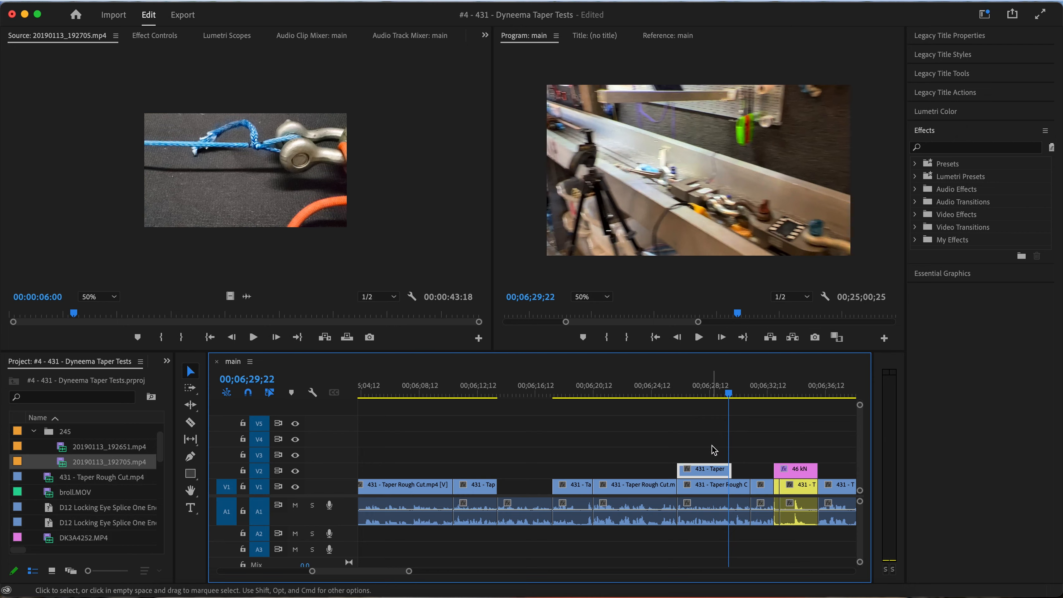
drag(730, 471, 725, 471)
key(space)
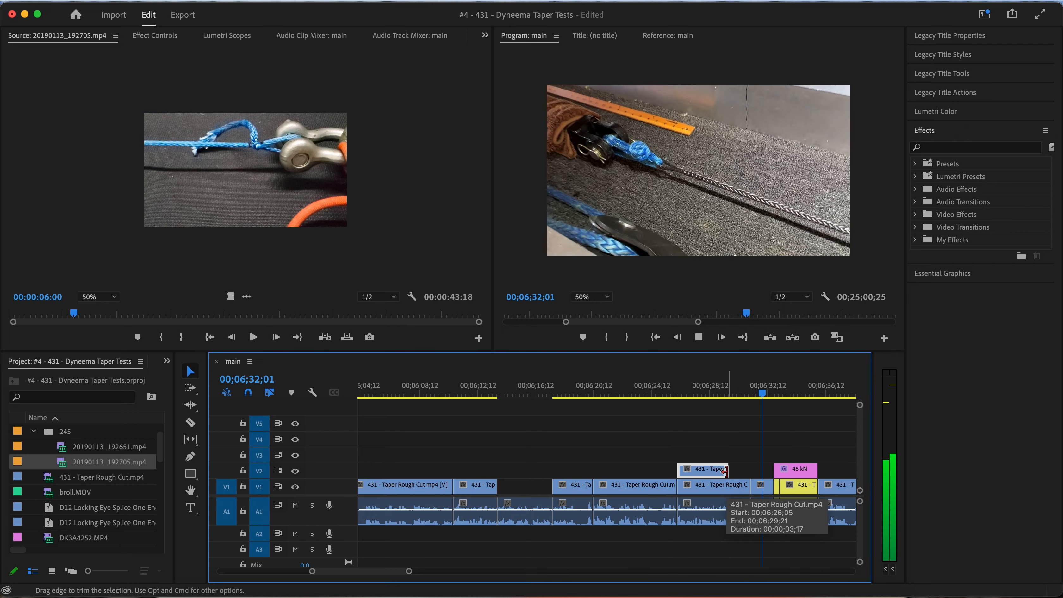
Ripple-delete the V1 clips and leftover audio between 00;06;13;26 and the start of the V2 overlay
key(space)
drag(631, 457, 519, 520)
key(shift+Delete)
Play the footage before the V2 overlay and ripple-delete the short V1 clip starting at 00;06;10;22
scroll(515, 481, up, 2)
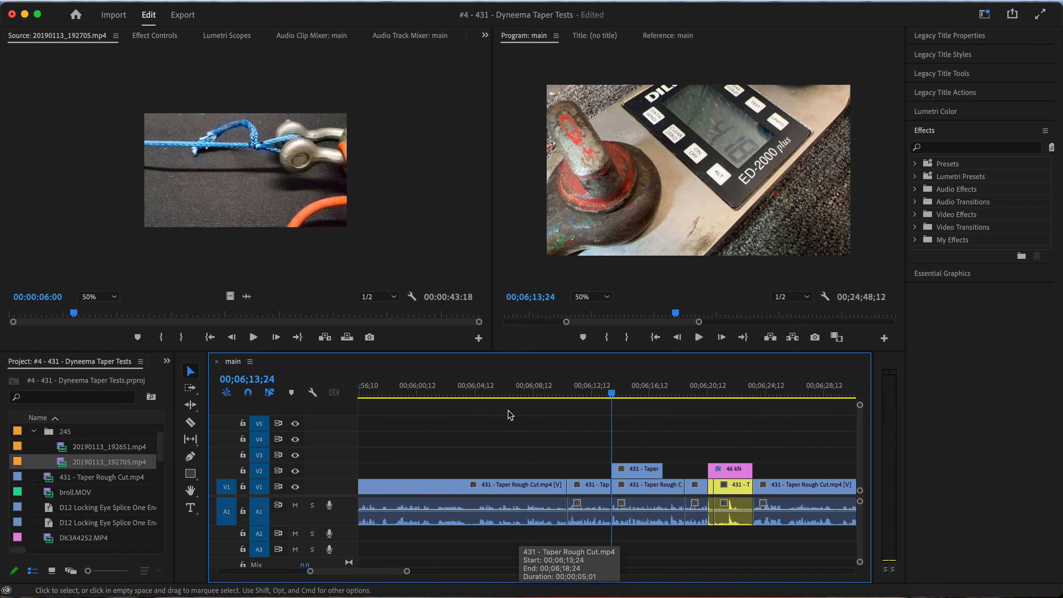
click(494, 394)
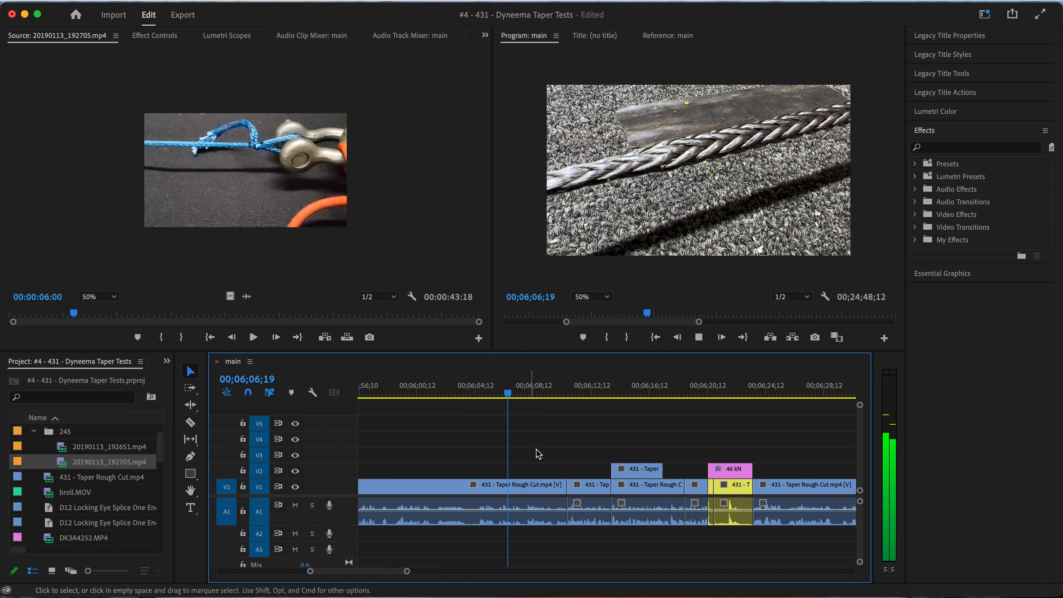
click(585, 491)
key(shift+Delete)
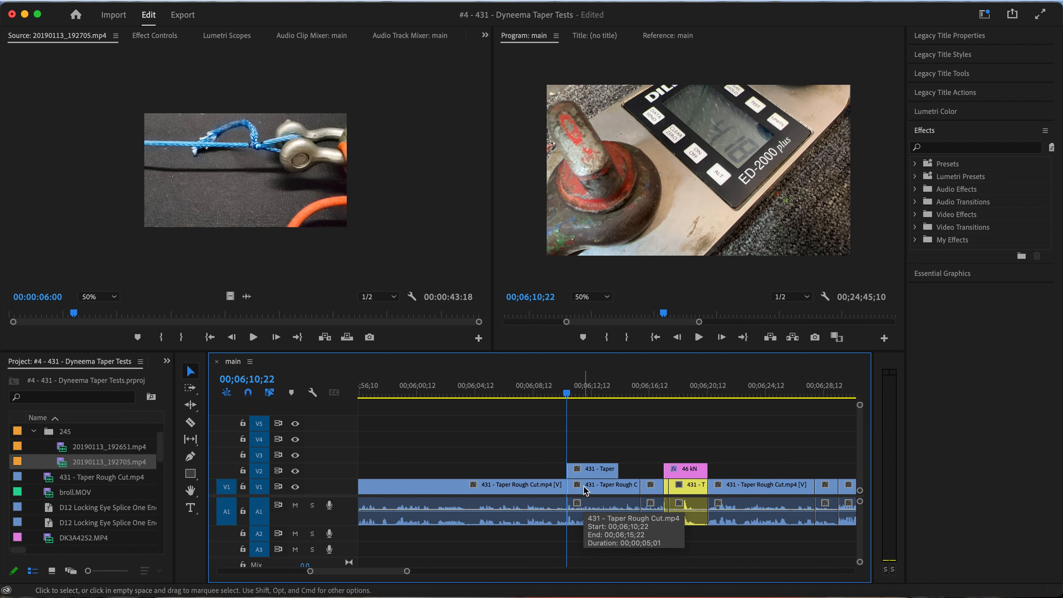
Review the tightened section from 00;06;10;22 through the 46 kN title to about 00;06;20;05
drag(566, 395, 655, 392)
scroll(678, 415, right, 2)
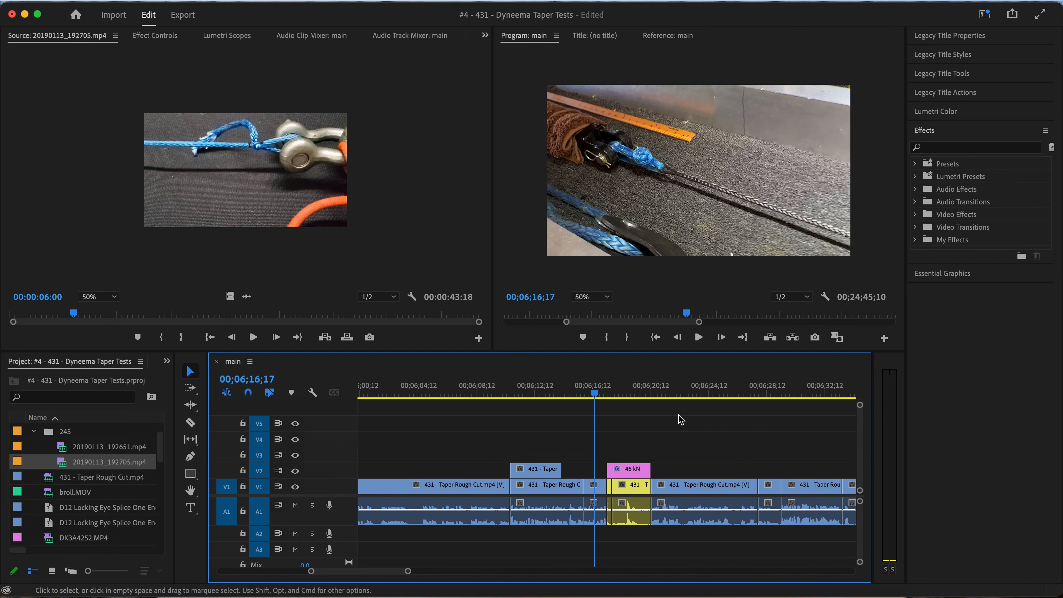
click(605, 395)
key(space)
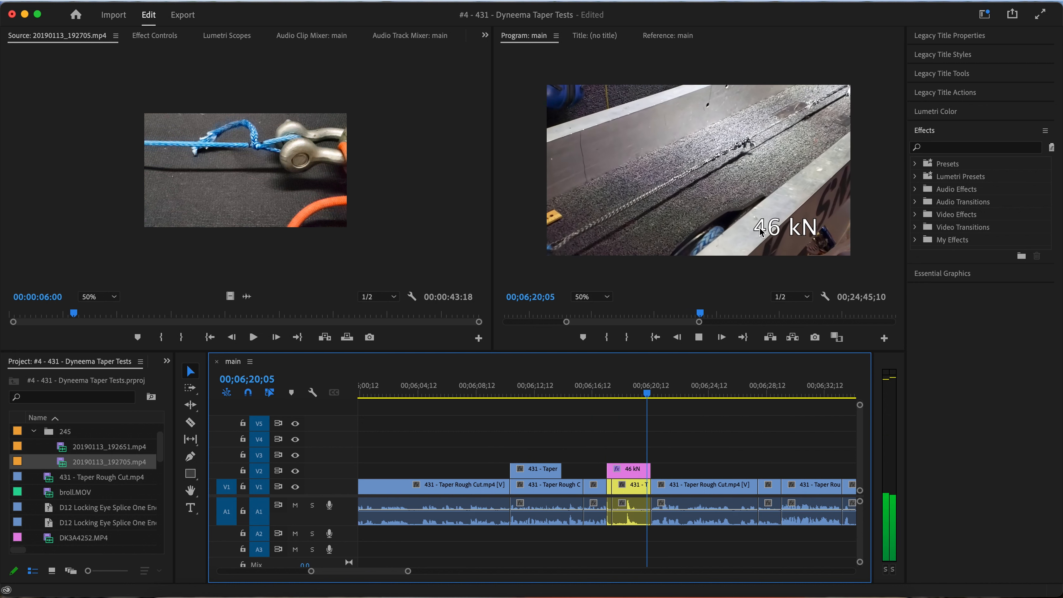
key(space)
Change the 46 kN title's text to "46.23kN" at 00;06;18;14
click(622, 387)
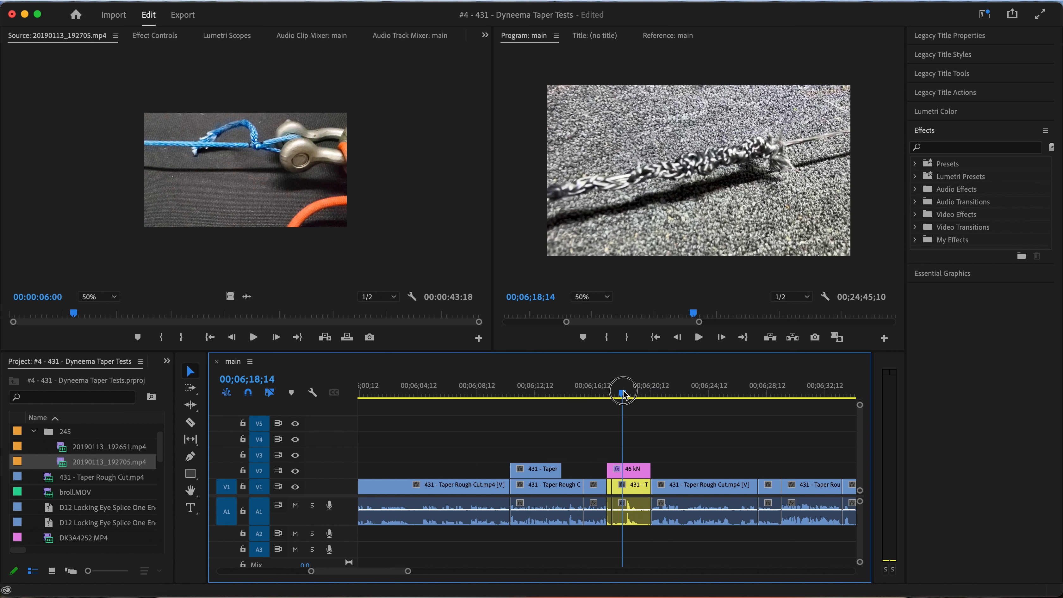
click(778, 233)
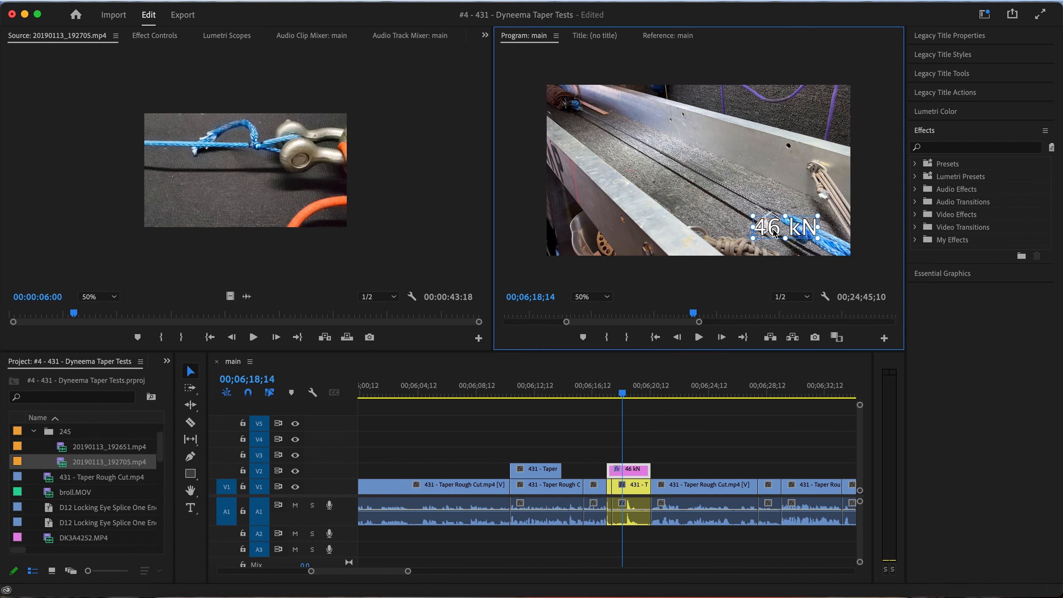
double_click(775, 233)
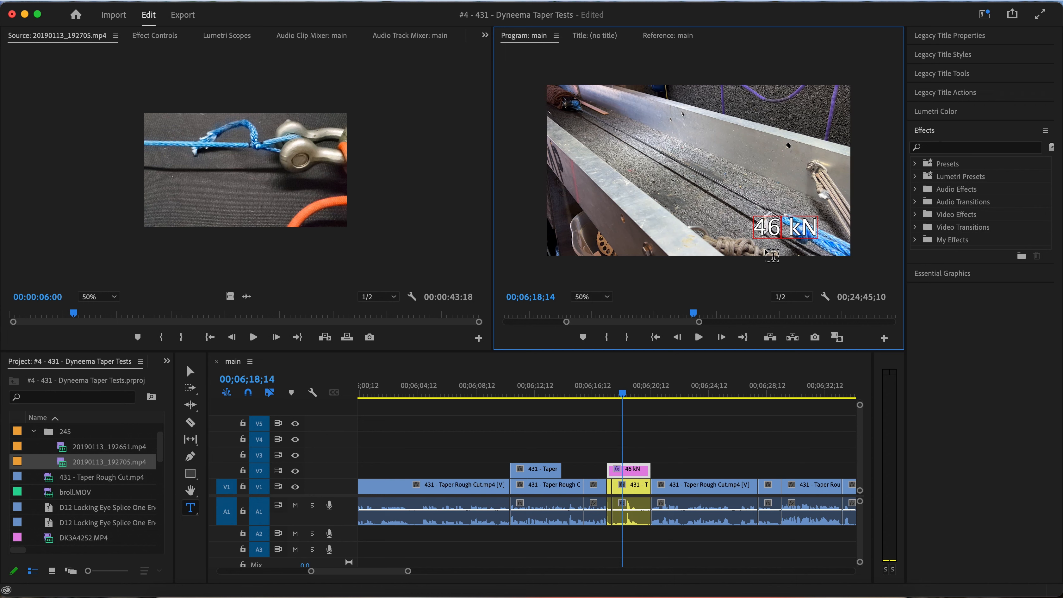
text(.)
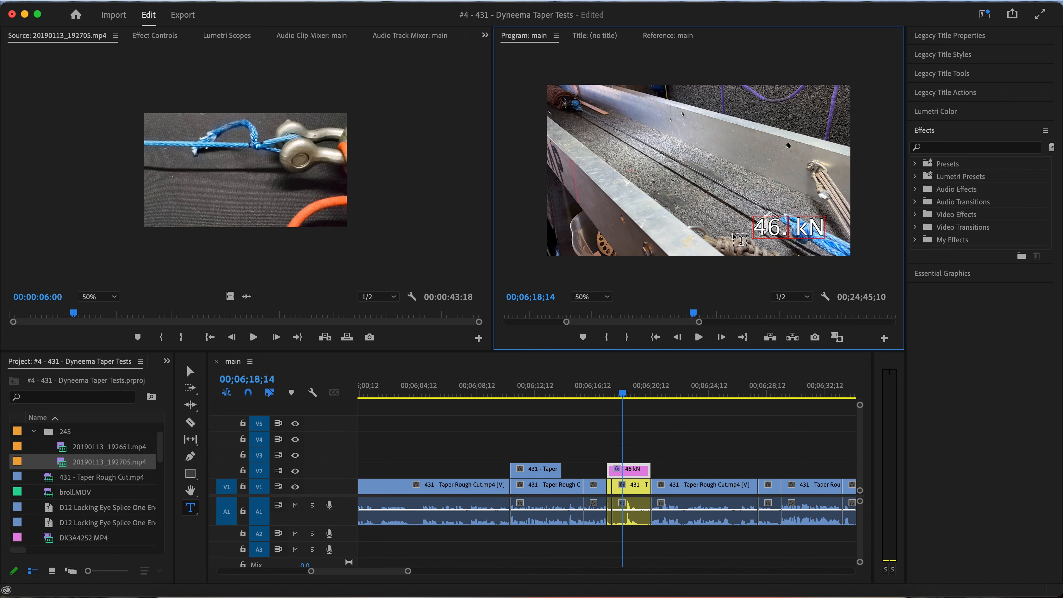
key(ctrl+Left)
key(ctrl+Right)
text(23)
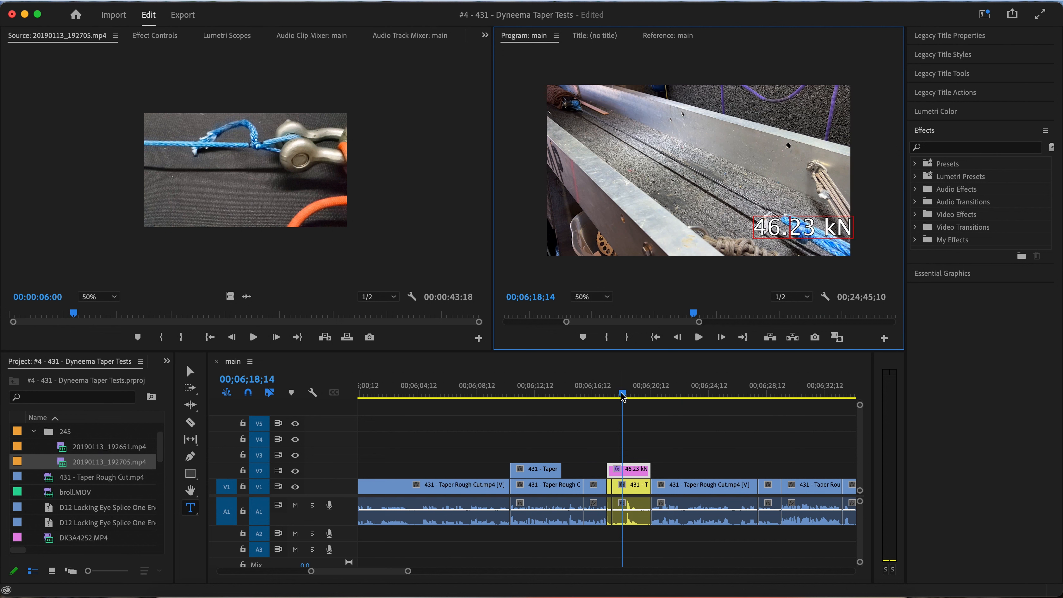
click(190, 373)
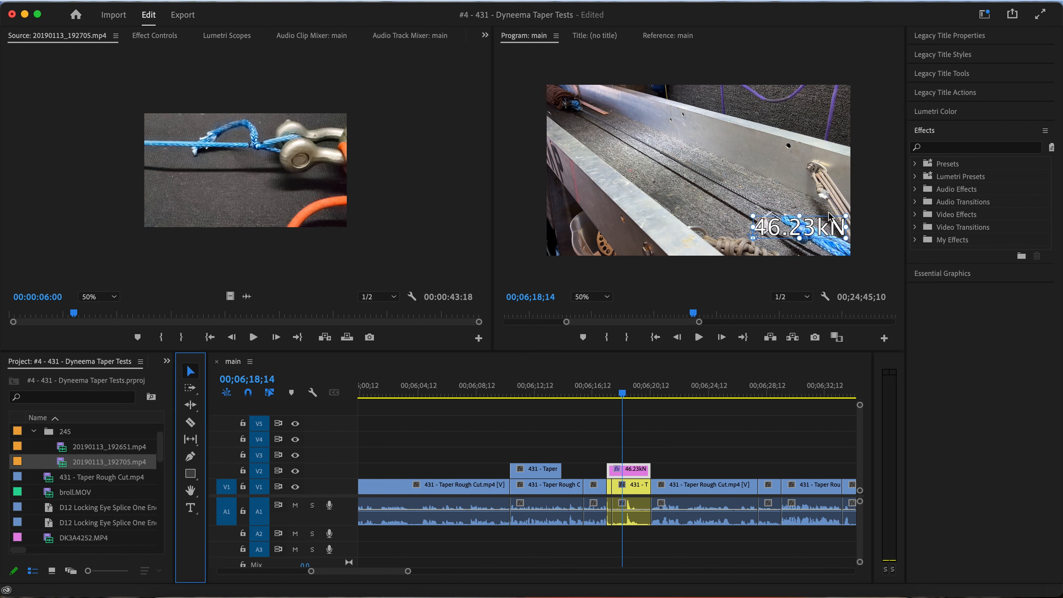
Set the black stroke width of the 46.23kN title text to 15
double_click(806, 223)
click(154, 35)
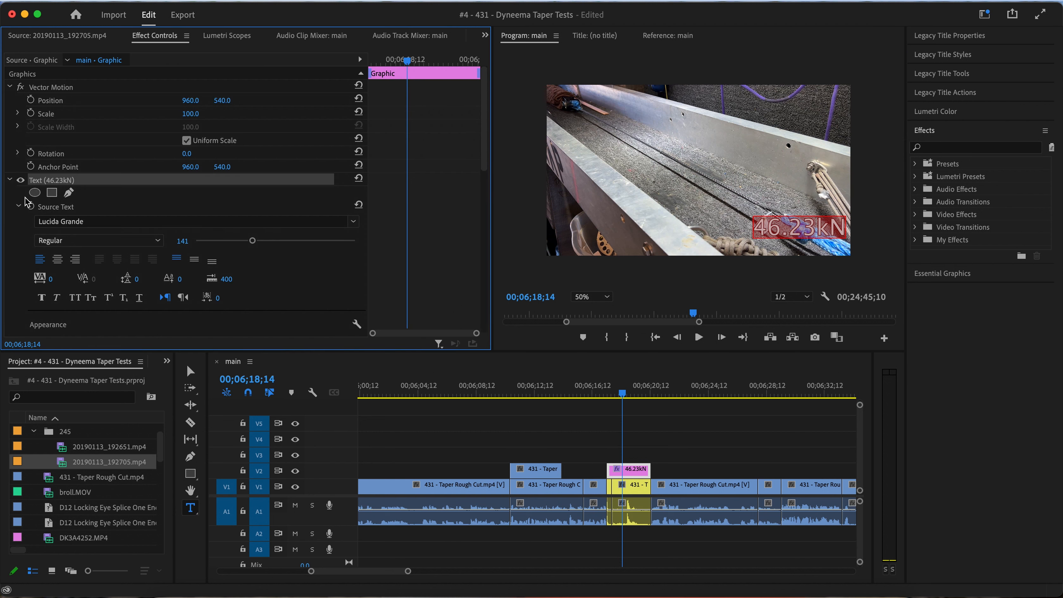
click(9, 180)
scroll(136, 294, down, 3)
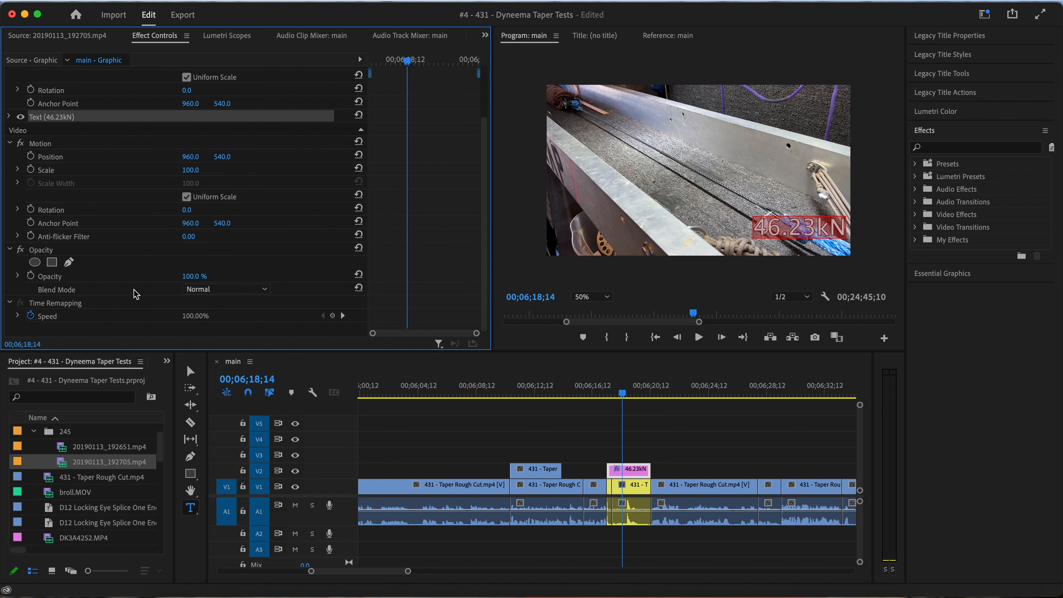
click(12, 122)
click(6, 119)
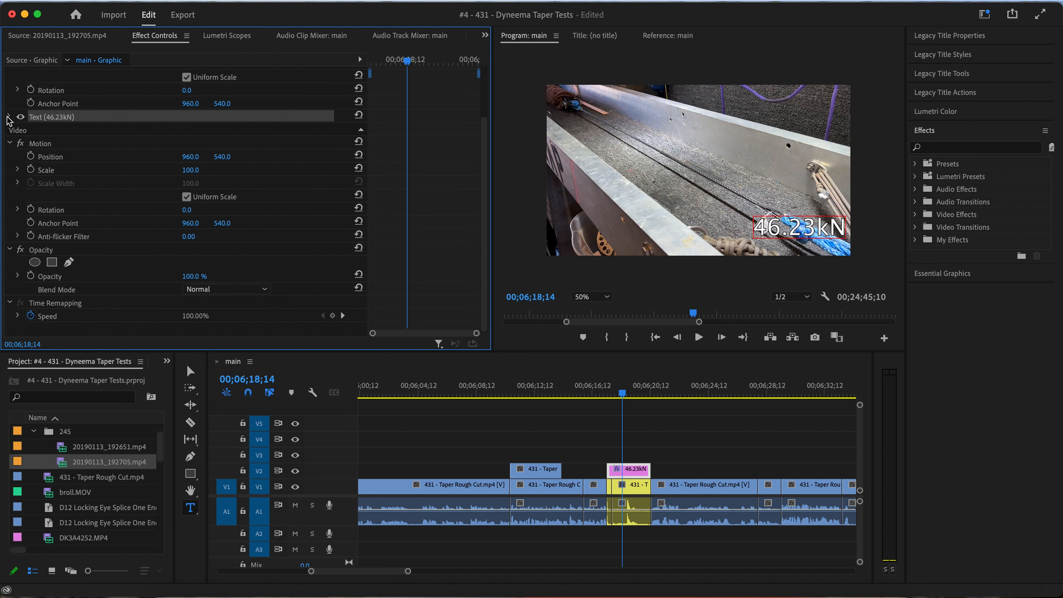
click(8, 117)
scroll(241, 258, down, 3)
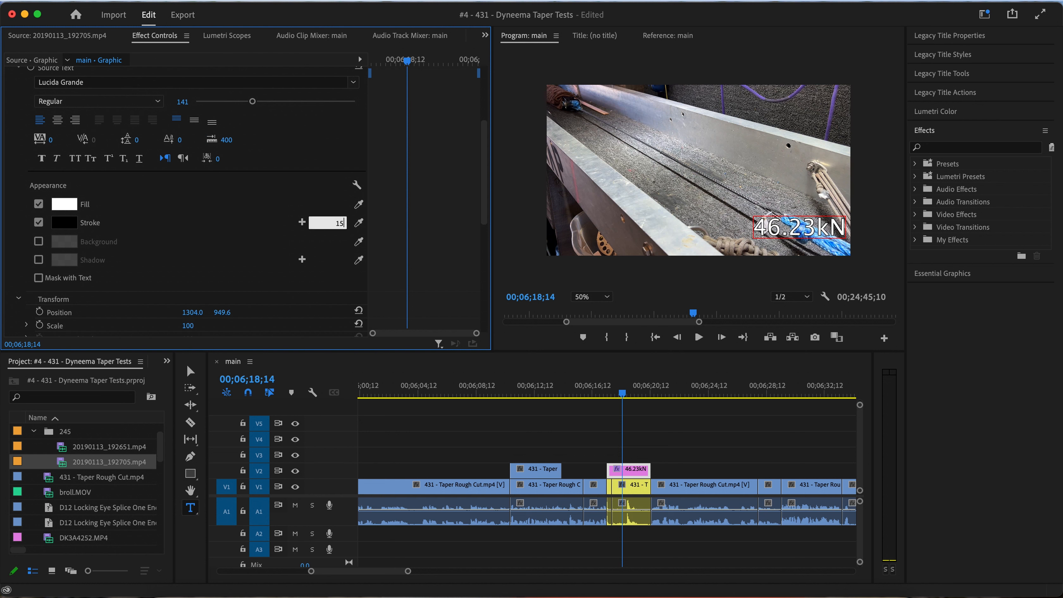
key(Return)
Add a "No taper" line above 46.23kN and move the title to the frame's upper-right corner, at about 1300, 137.6
click(759, 228)
key(Return)
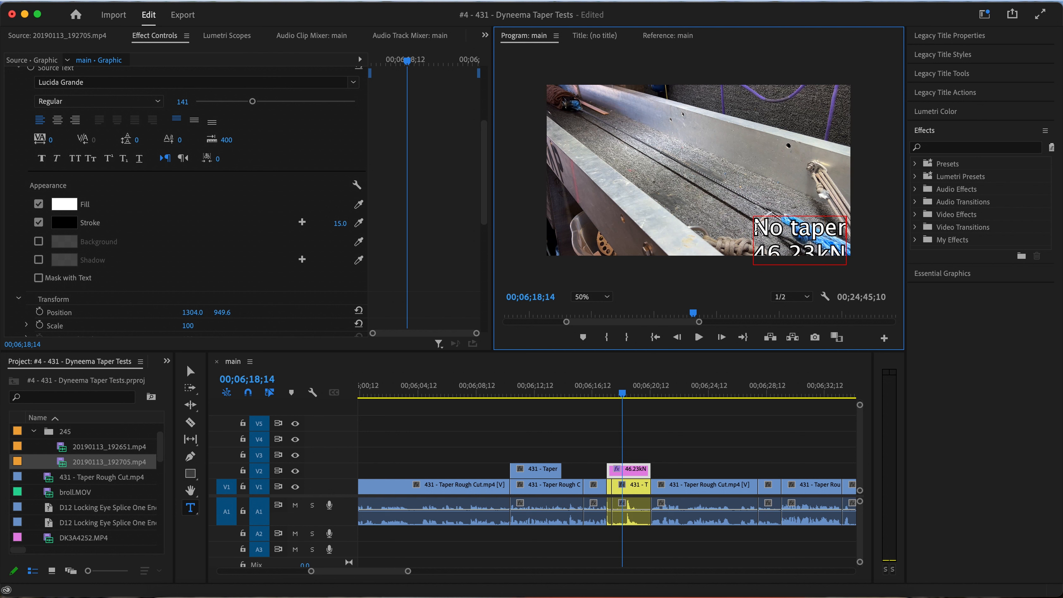
click(189, 371)
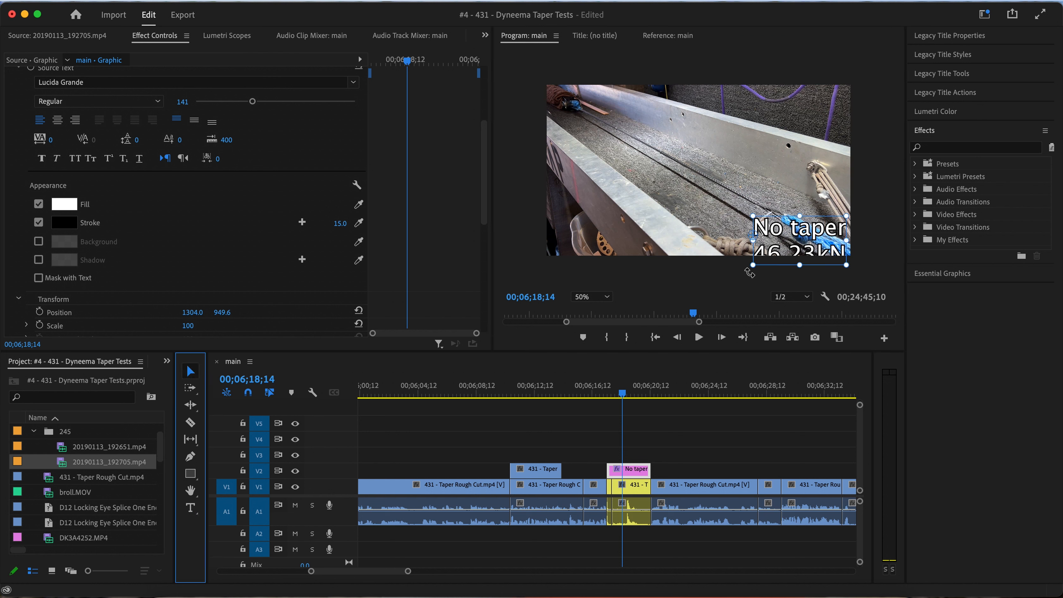
drag(771, 243, 772, 115)
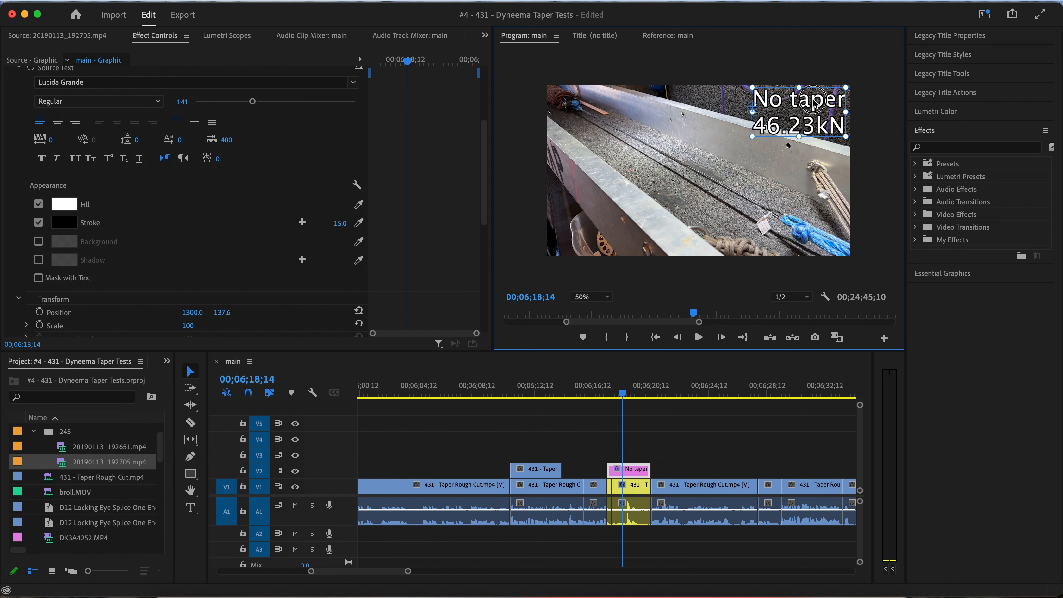
Capitalize the title's first line as "No Taper", then scale the title to 86 and place it at about 1364.2, 113.5
key(t)
click(792, 100)
key(BackSpace)
text(T)
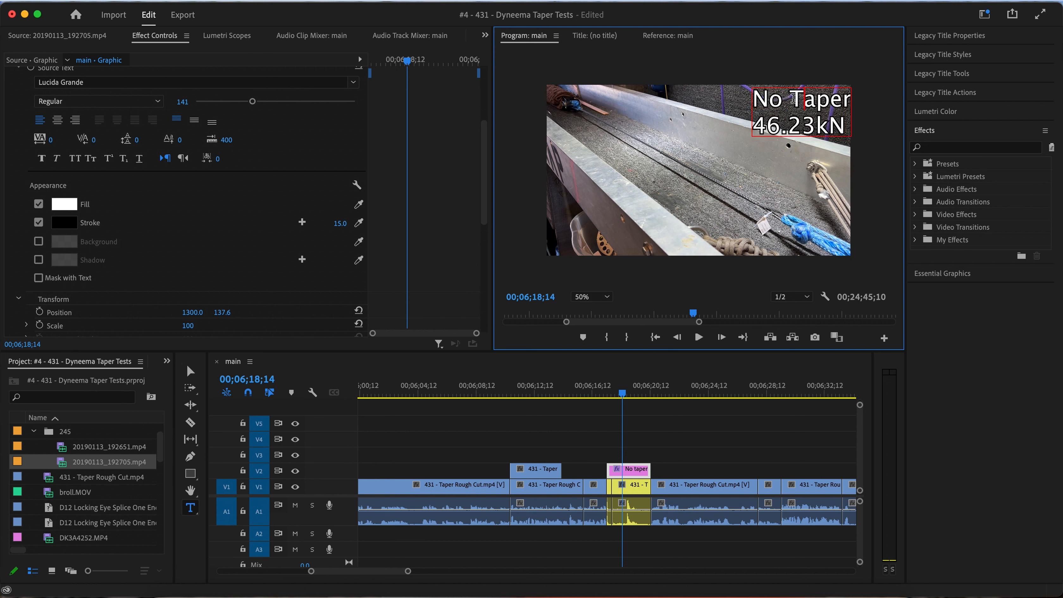
click(191, 372)
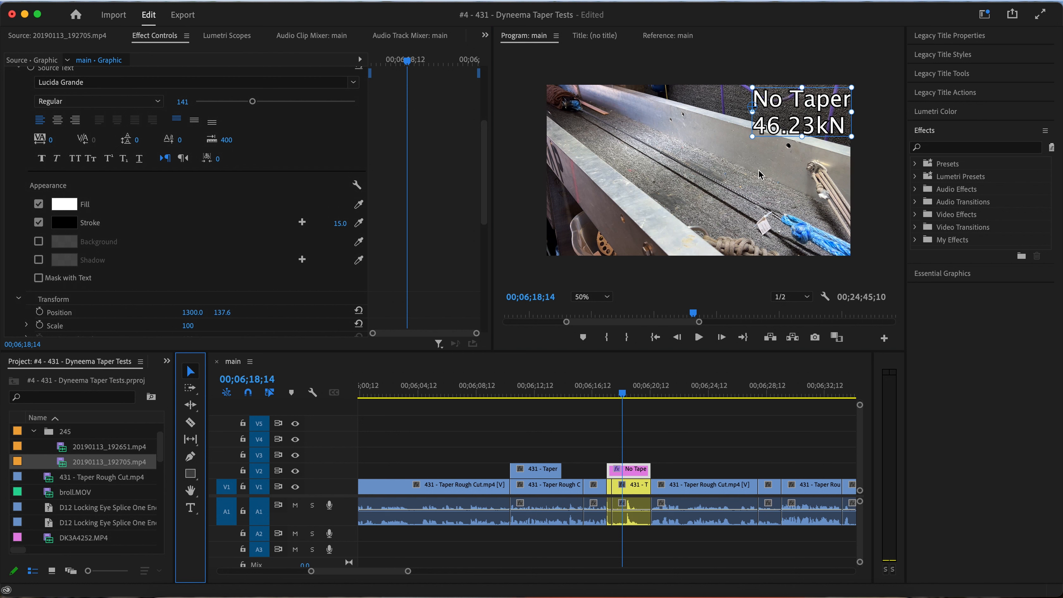
drag(798, 126, 798, 122)
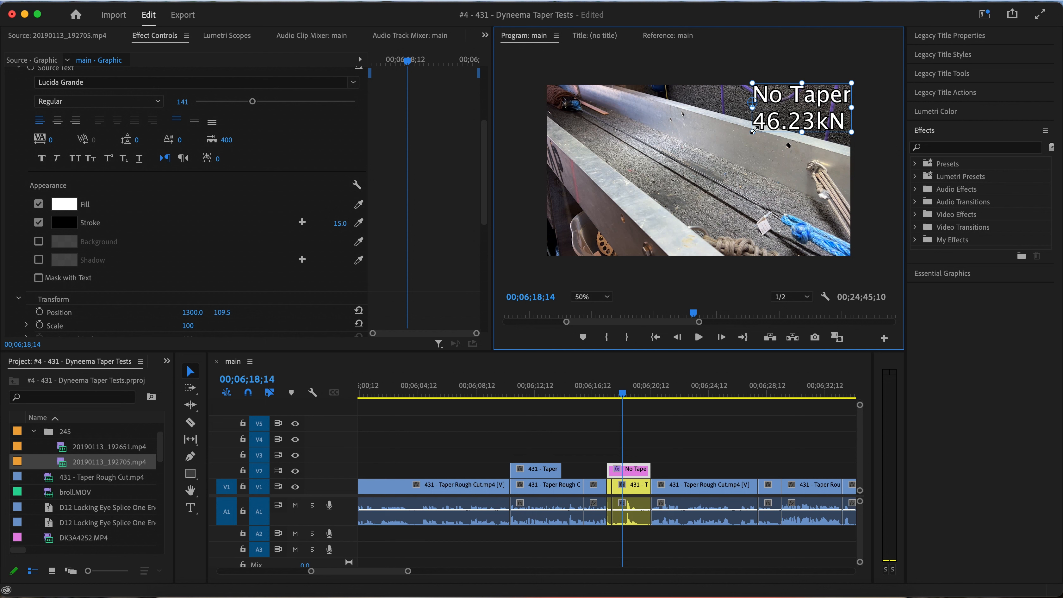
drag(754, 130, 788, 115)
Play the section leading into the No Taper title, from about 00;06;06 to 00;06;17;27
scroll(633, 434, down, 3)
scroll(633, 434, right, 5)
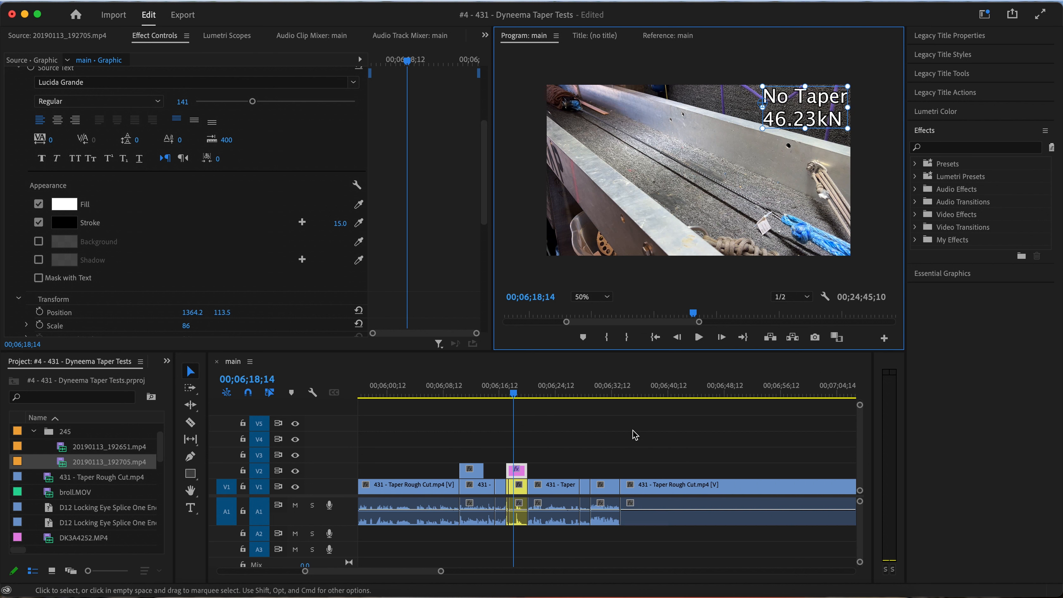
click(431, 392)
key(space)
scroll(441, 452, up, 3)
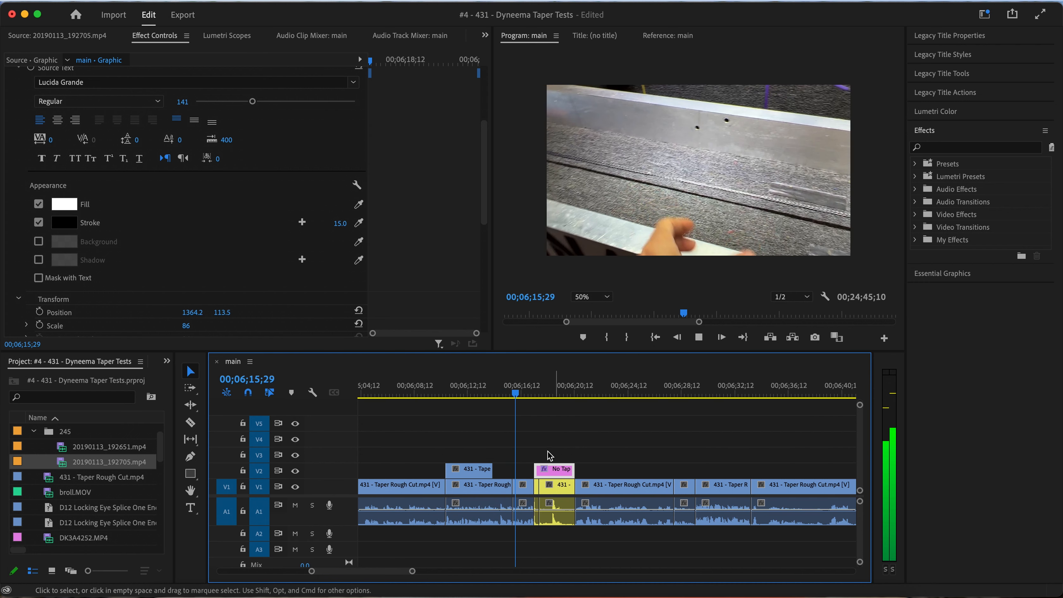
key(space)
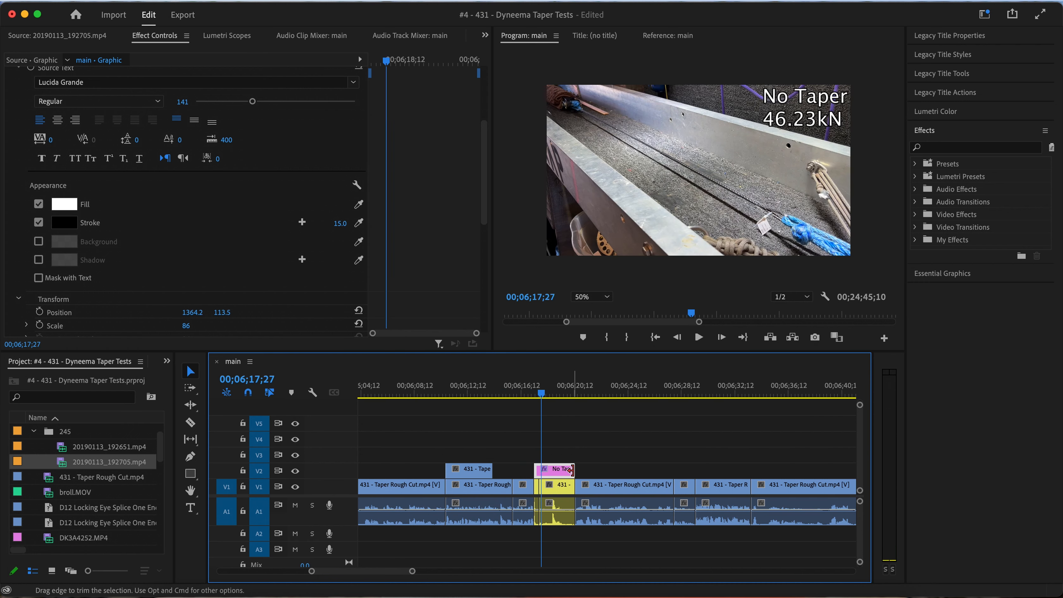
Play the rope close-up from about 00;06;56 and split the clip at 00;07;00;08, where the on-camera talking begins
scroll(575, 474, down, 3)
scroll(576, 474, right, 3)
drag(485, 390, 713, 400)
scroll(697, 411, down, 3)
key(space)
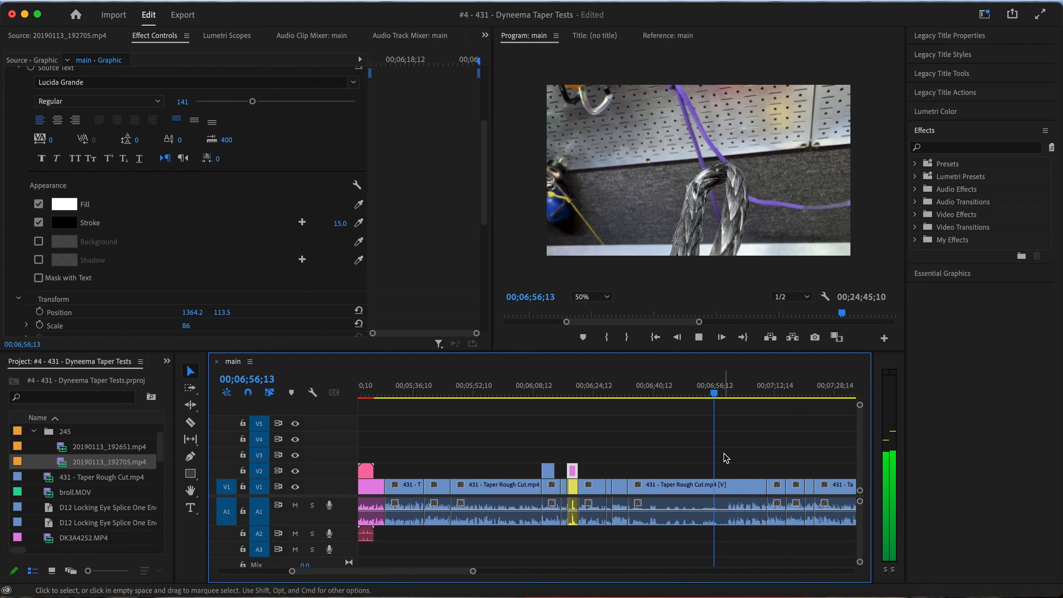
scroll(724, 454, up, 4)
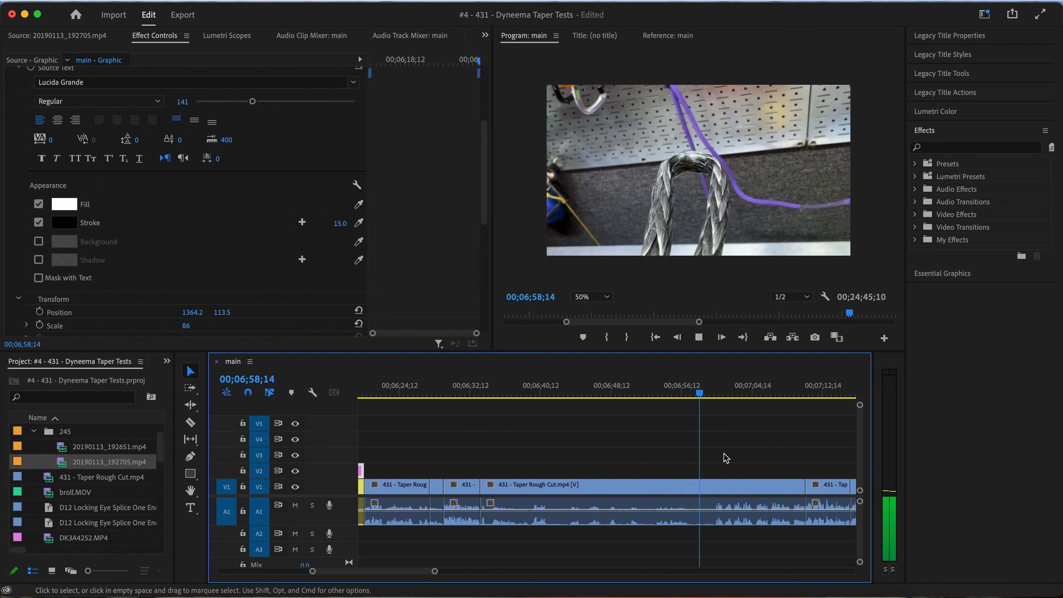
scroll(726, 458, up, 3)
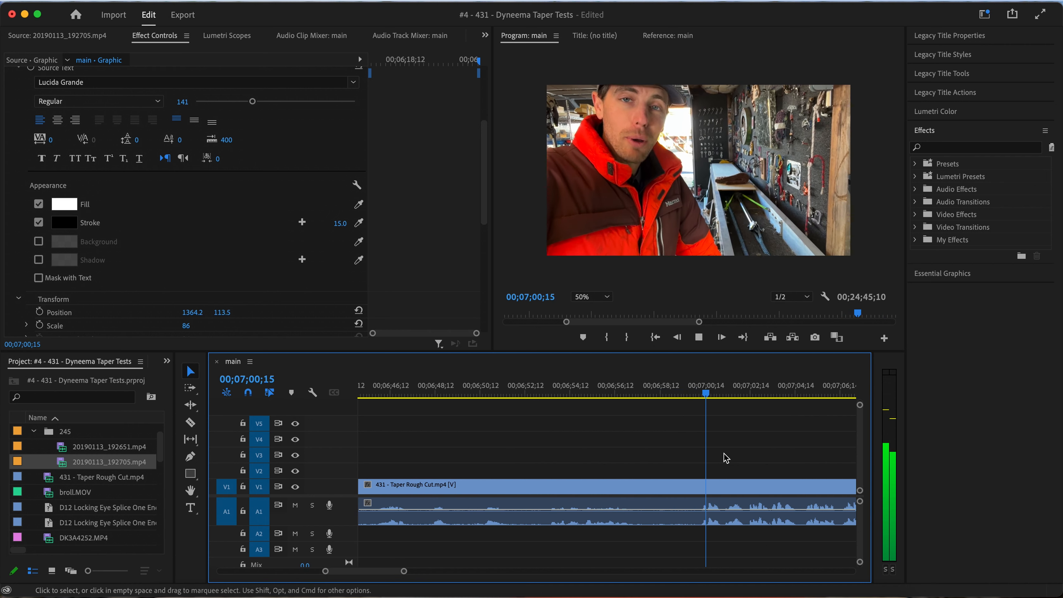
click(698, 395)
drag(702, 398, 703, 398)
key(super+k)
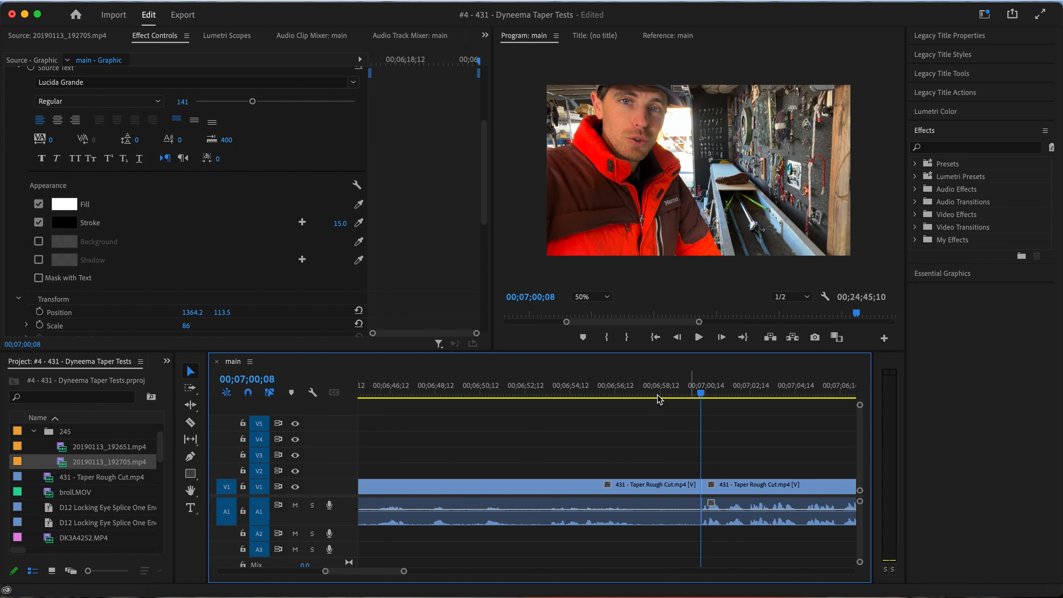
Split the rope close-up at 00;06;57;06 and ripple-delete the piece between there and the talking shot
click(594, 394)
key(space)
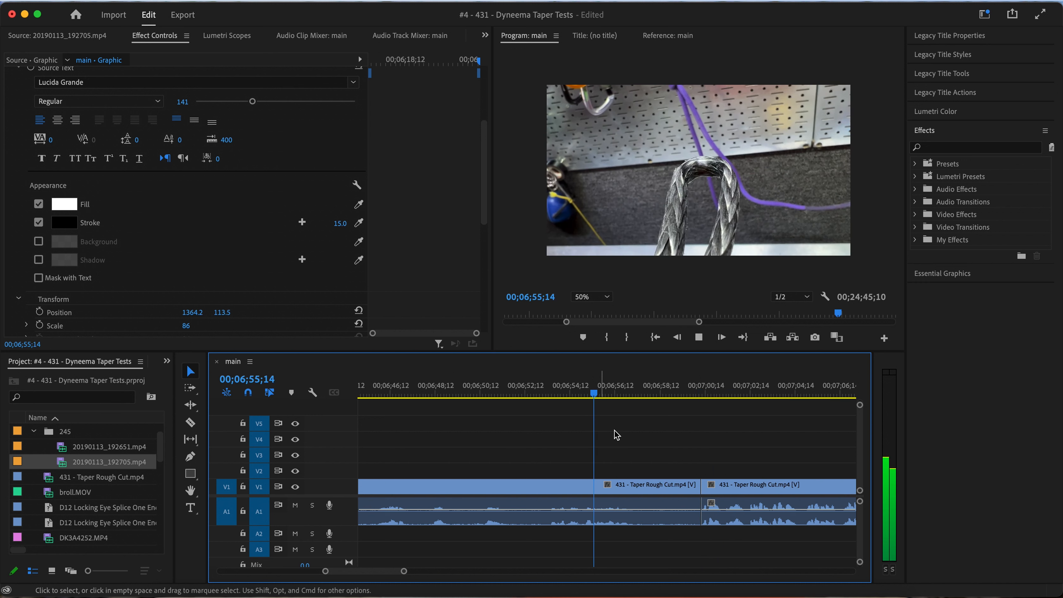
key(space)
click(649, 484)
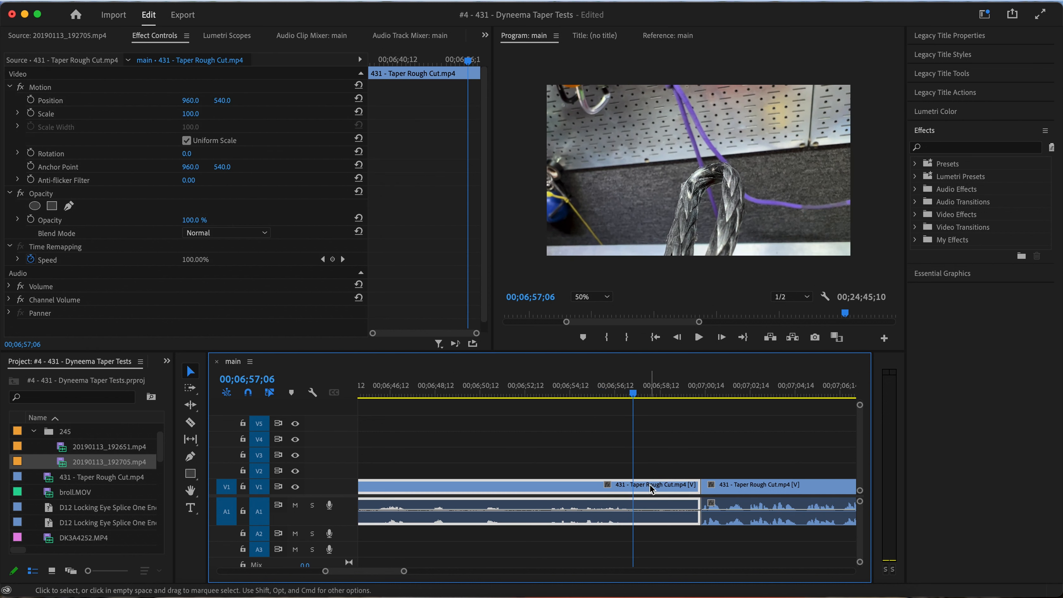
key(super+k)
key(alt+Delete)
key(minus)
key(minus)
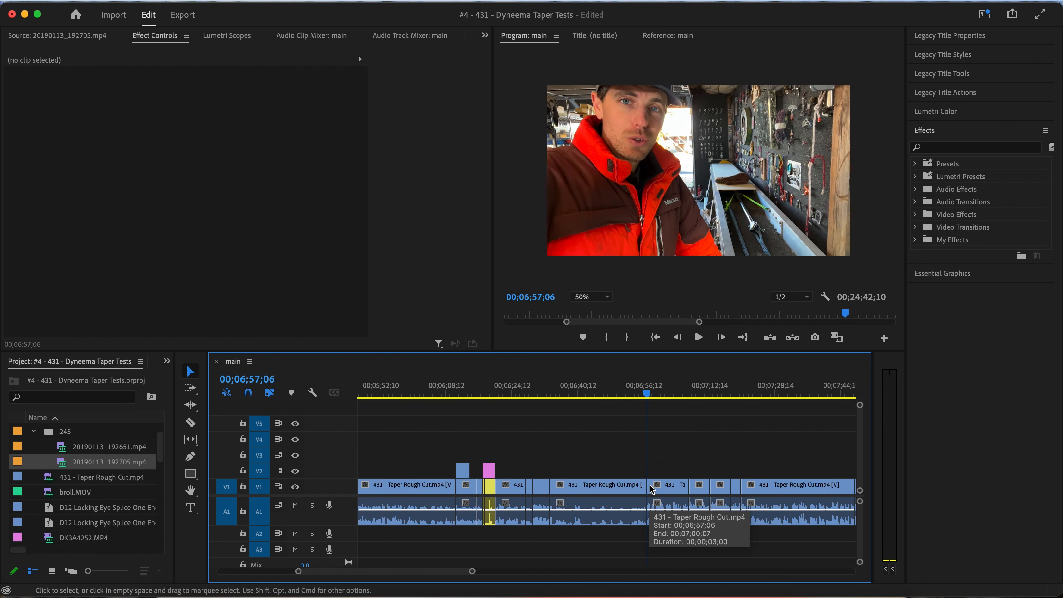
Extend the No Taper title to the talking shot at 00;06;57;06 and add "#1" to its first line
drag(493, 477, 640, 472)
click(539, 392)
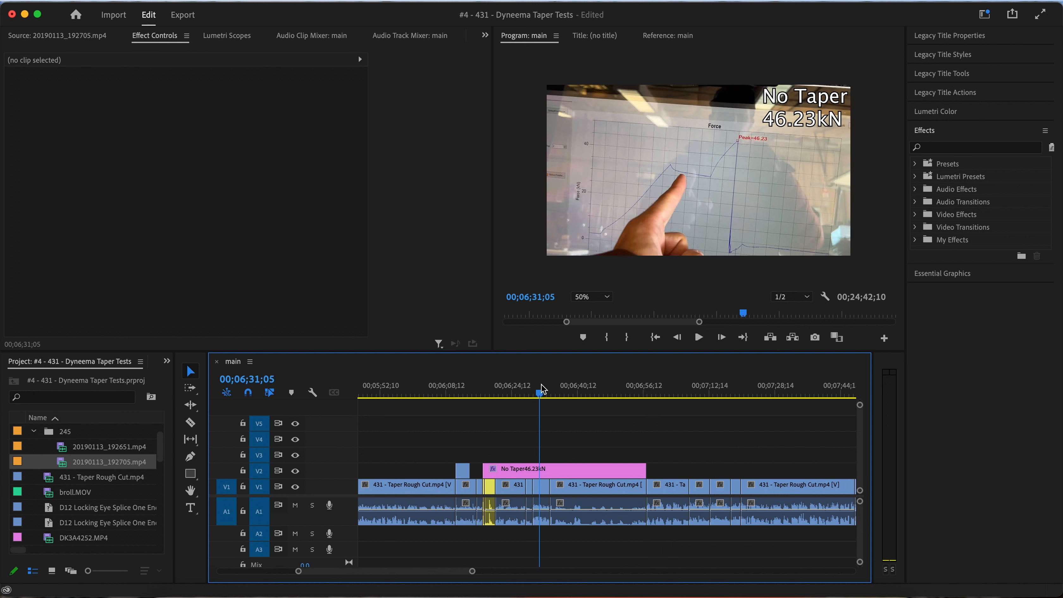
double_click(799, 106)
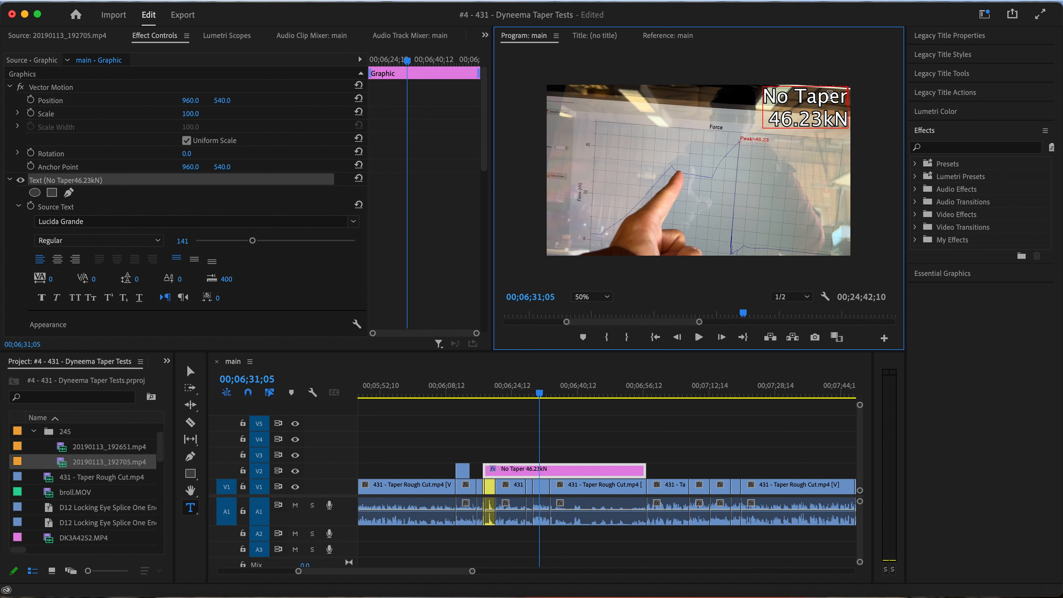
key(BackSpace)
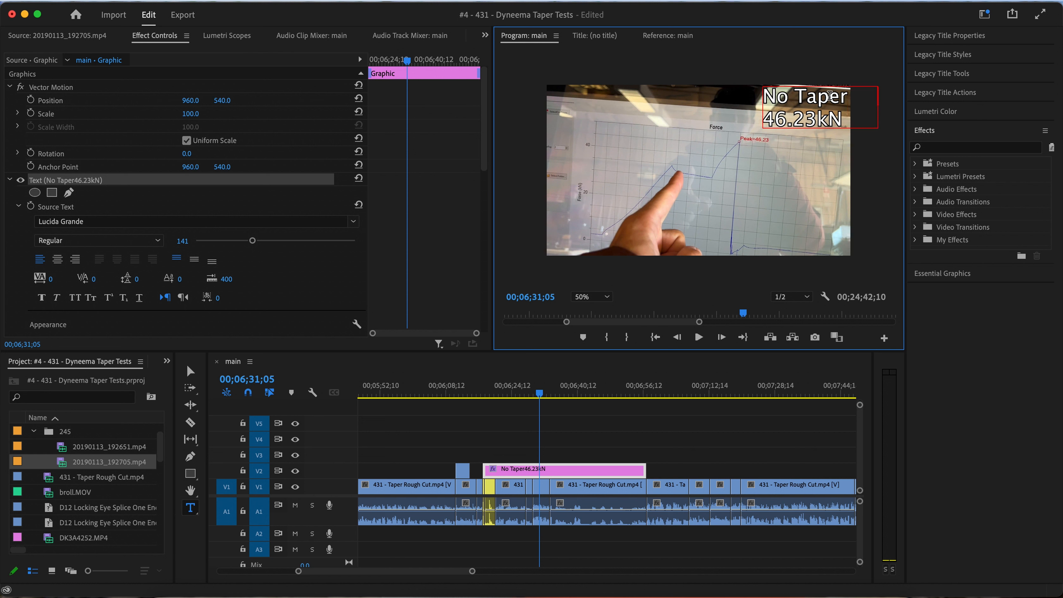
click(190, 371)
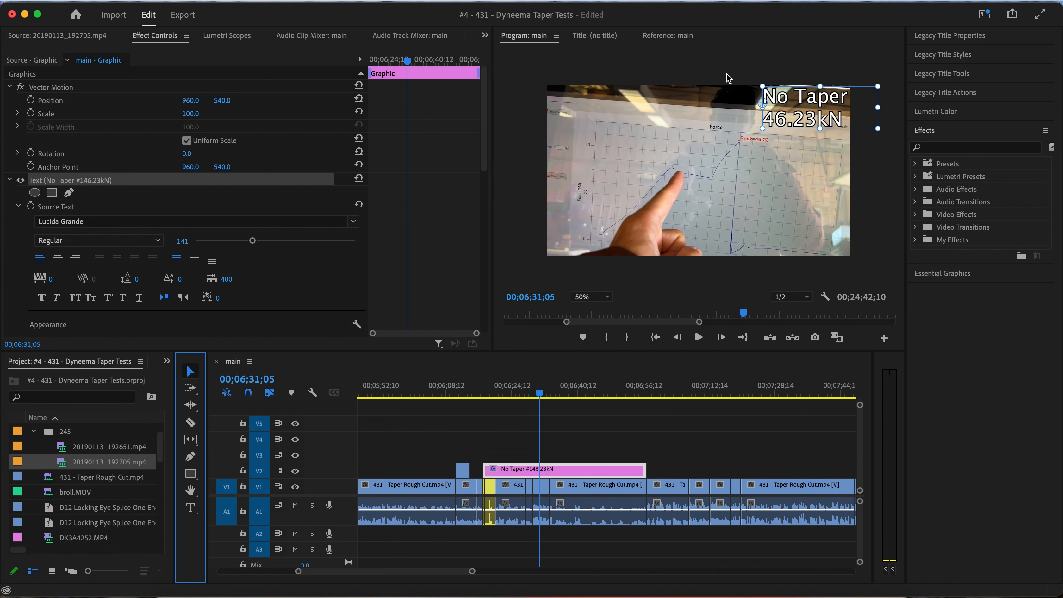
Right-align the "No Taper #1" title, scale it down slightly and fit it into the frame's upper-right corner
double_click(790, 99)
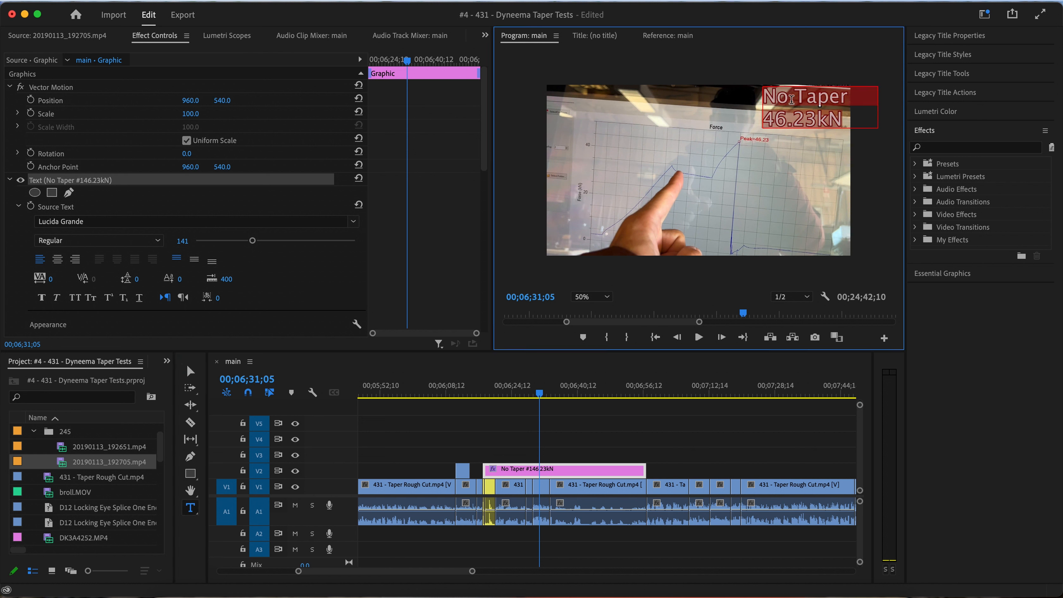
click(75, 258)
click(190, 371)
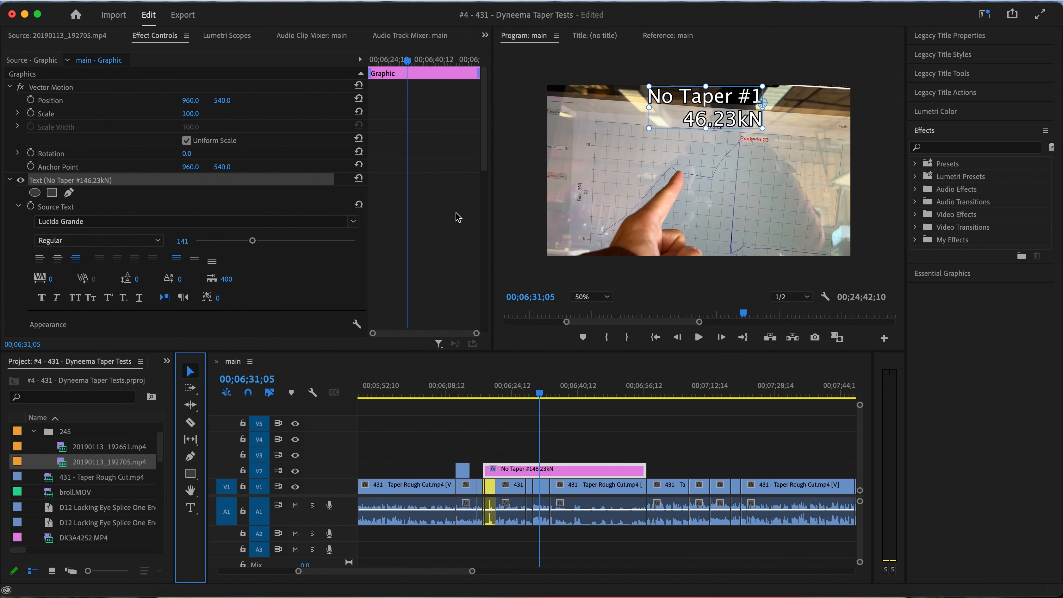
drag(711, 102, 795, 105)
scroll(592, 391, down, 2)
click(533, 395)
drag(532, 397, 574, 390)
drag(732, 108, 810, 111)
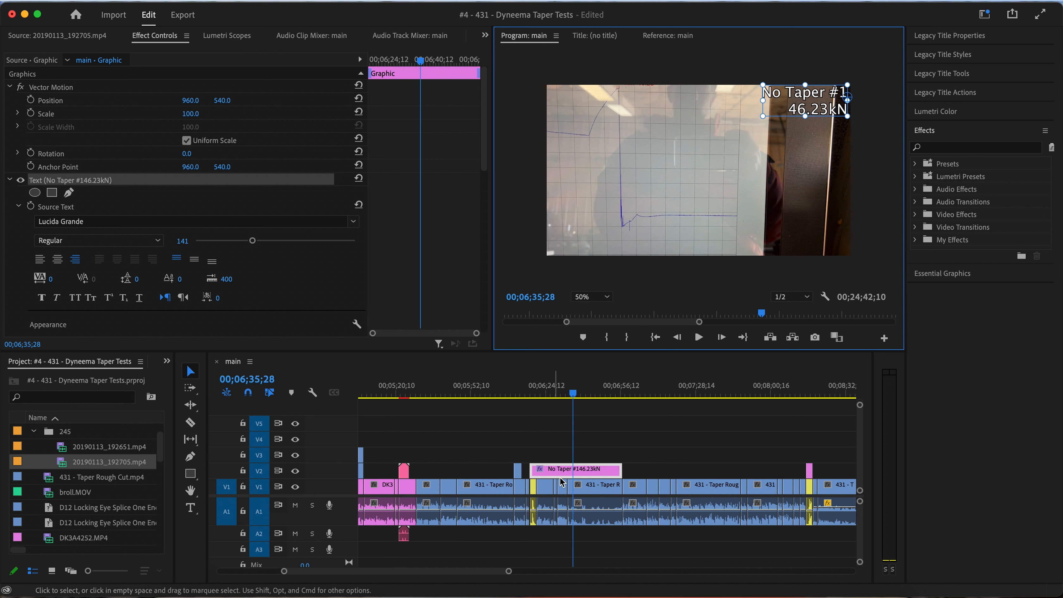
Play the No Taper #1 section from about 00;06;08 to check the extended title over the footage
scroll(564, 473, down, 2)
scroll(565, 473, up, 5)
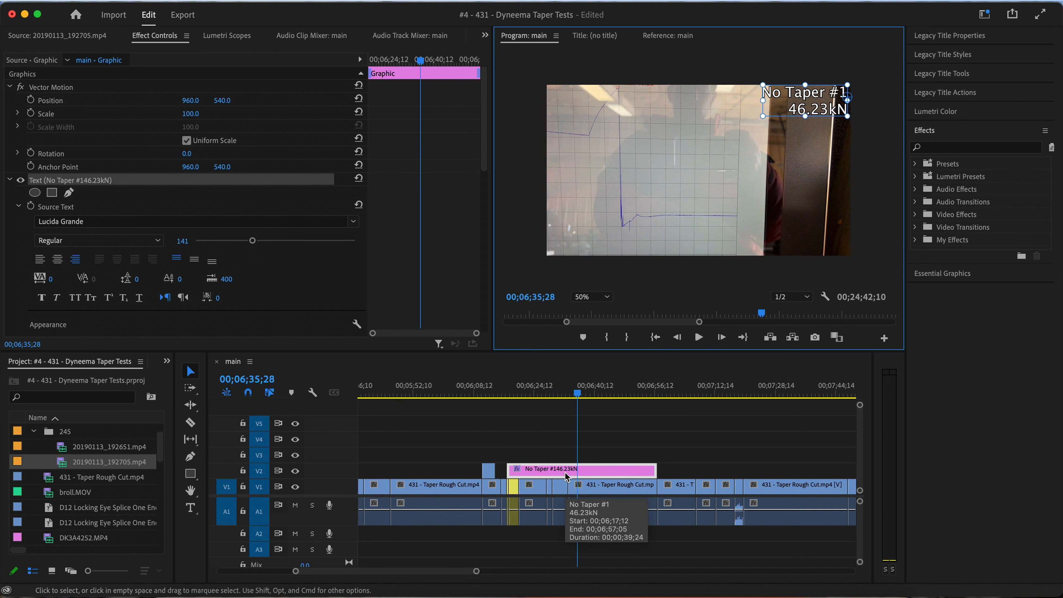
click(473, 394)
key(space)
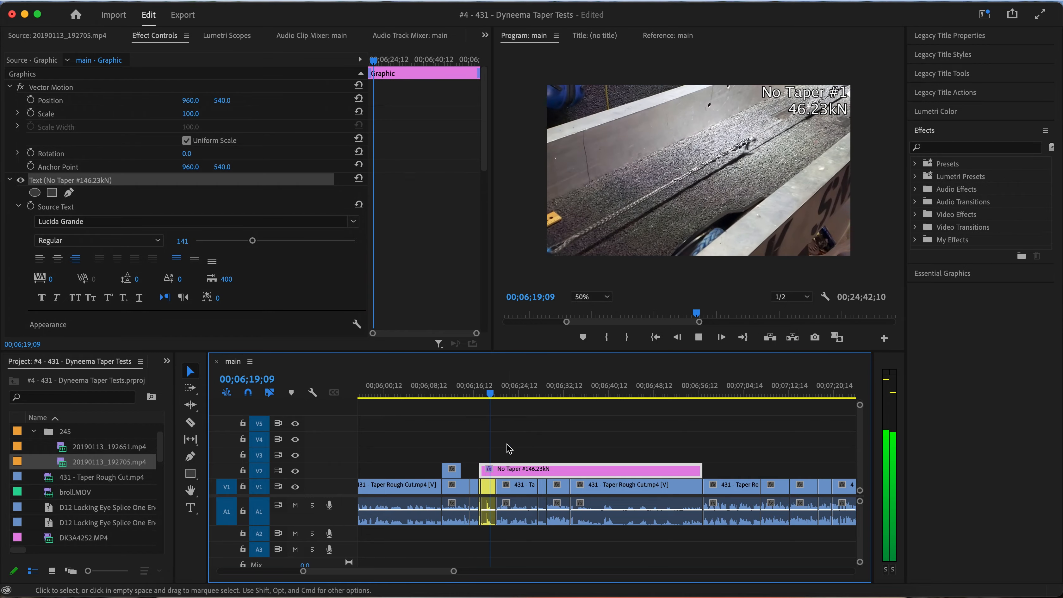
scroll(508, 449, up, 3)
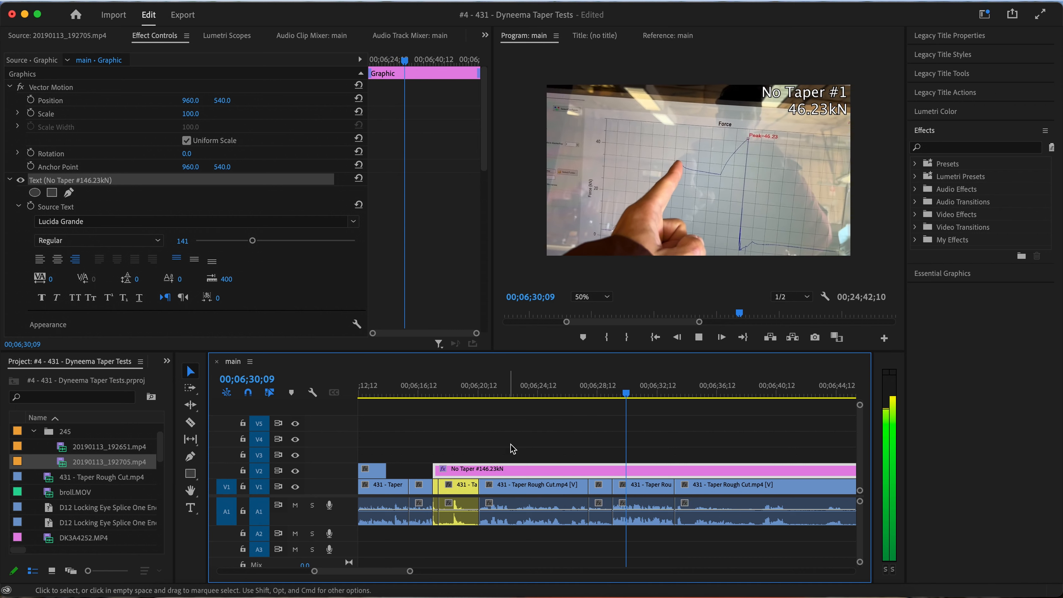
Delete the force-graph clip between 00;06;29;13 and 00;06;33;17, leaving a gap
click(640, 491)
key(space)
key(minus)
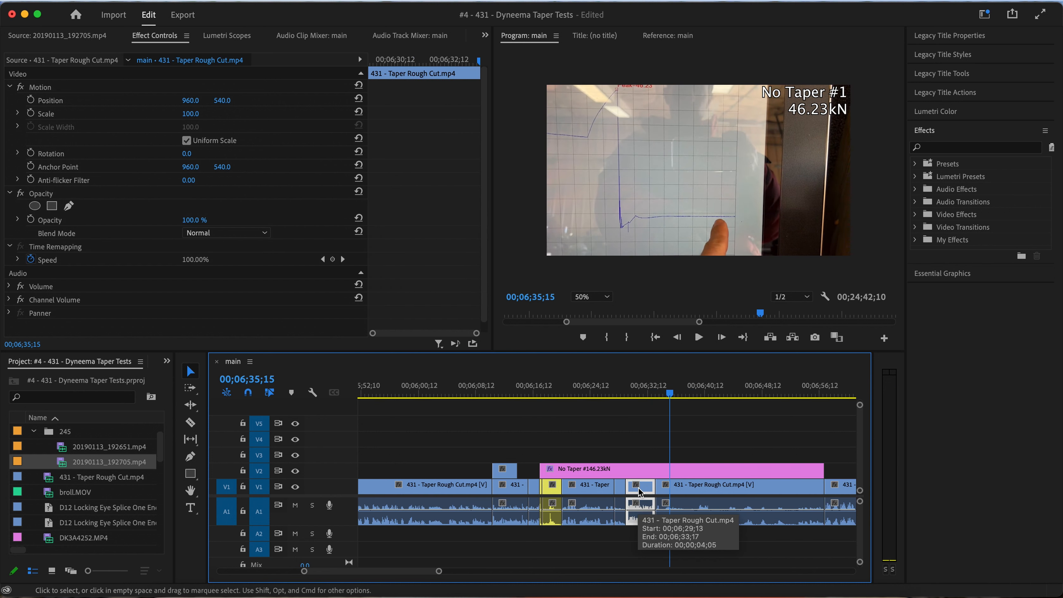
scroll(640, 492, right, 3)
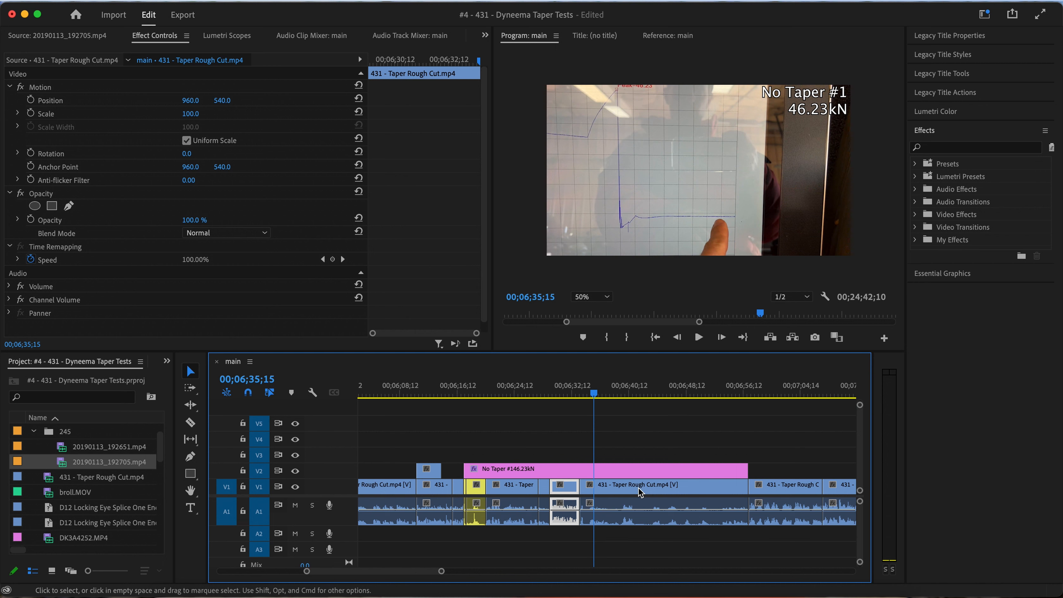
key(Delete)
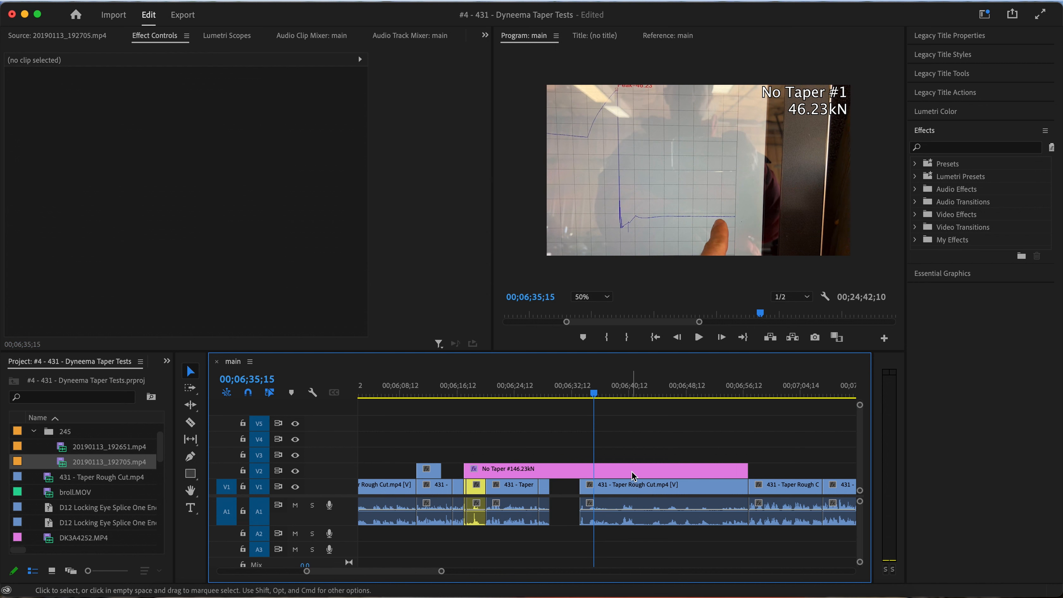
Split the following clip at 00;06;45;24, delete the part before it and move the remainder against the preceding footage
key(space)
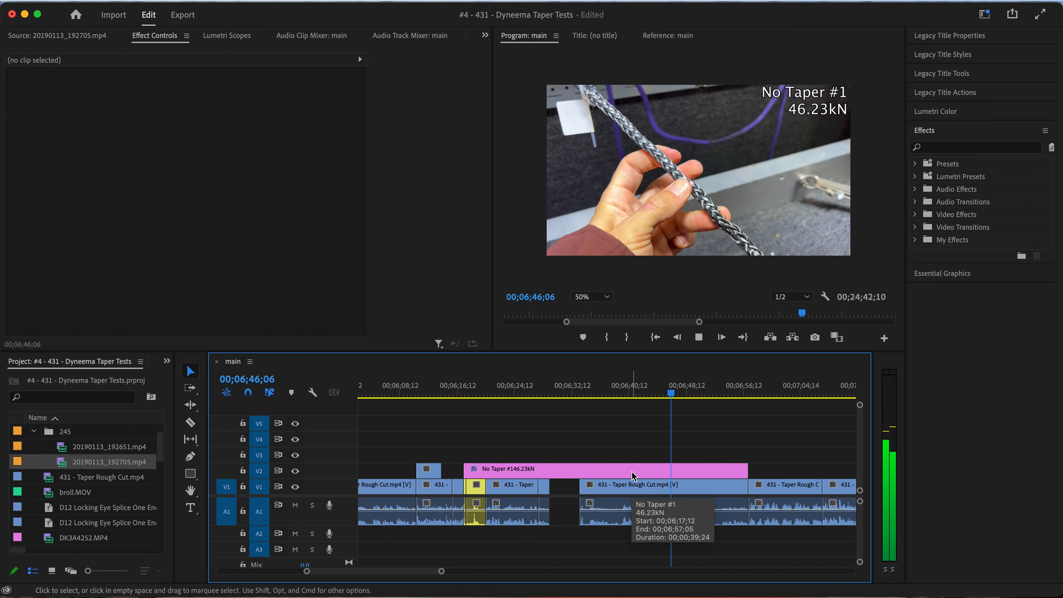
drag(665, 395, 667, 395)
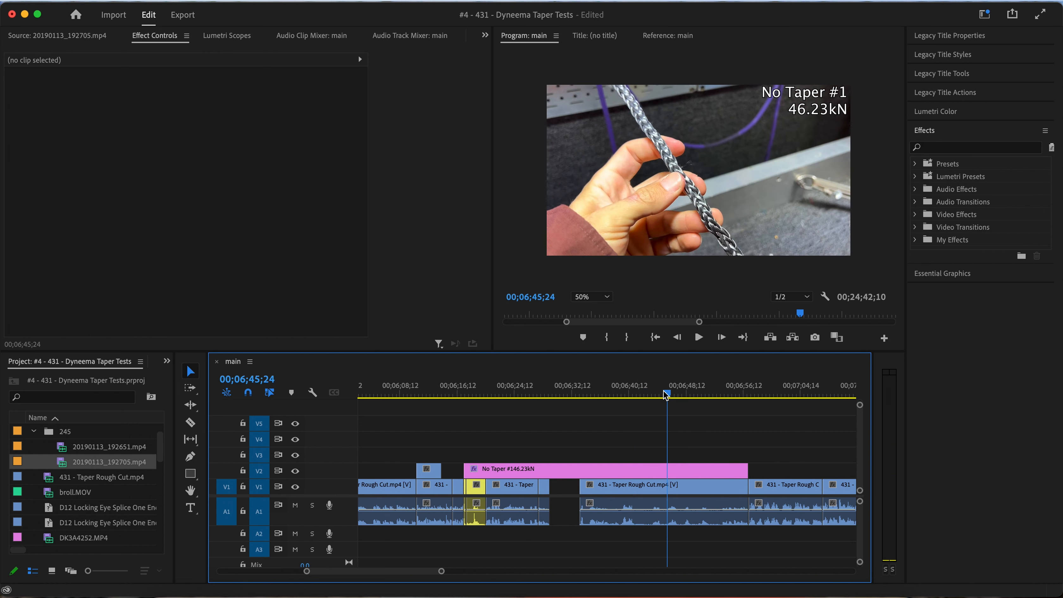
click(653, 496)
key(super+k)
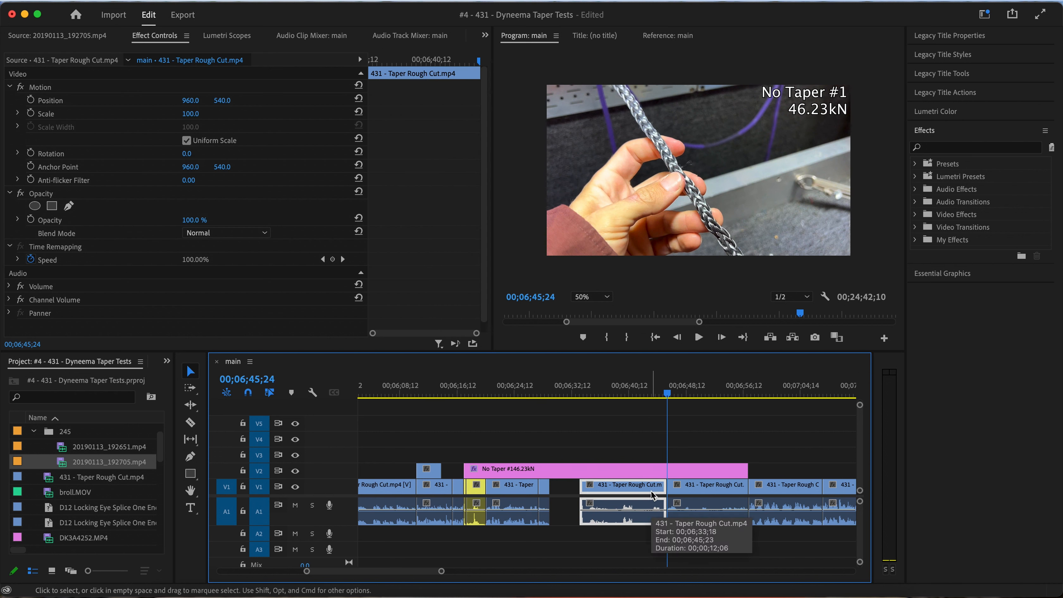
key(Delete)
drag(686, 496, 569, 494)
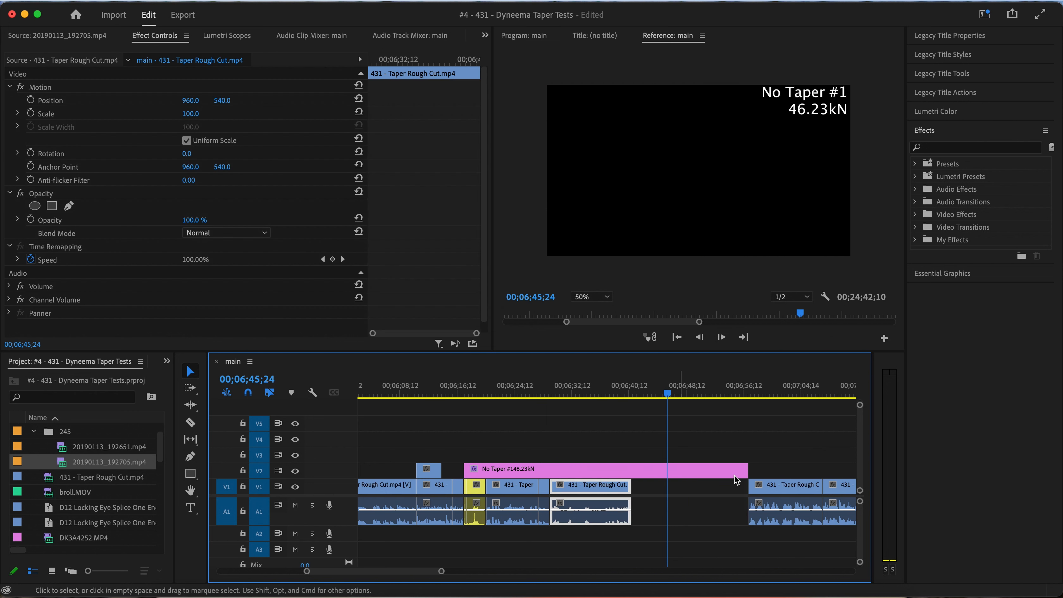
Trim the No Taper #1 title to the end of the moved clip and ripple-delete the gap after it
drag(748, 471, 632, 473)
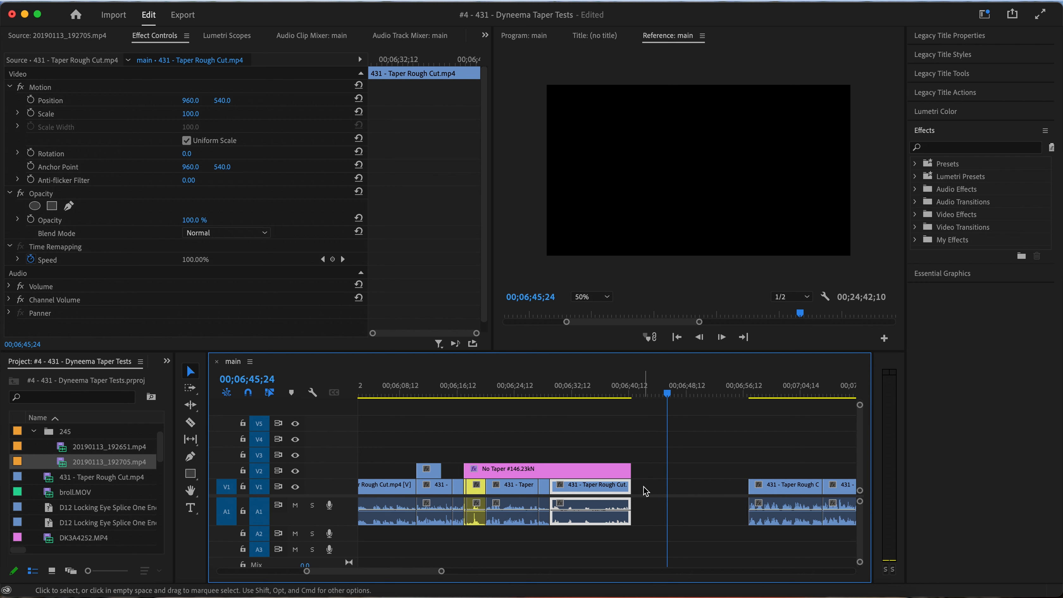
right_click(646, 490)
click(678, 499)
Split the hand-held rope clip at 00;06;32;20 and delete its second part before the talking shot
click(551, 389)
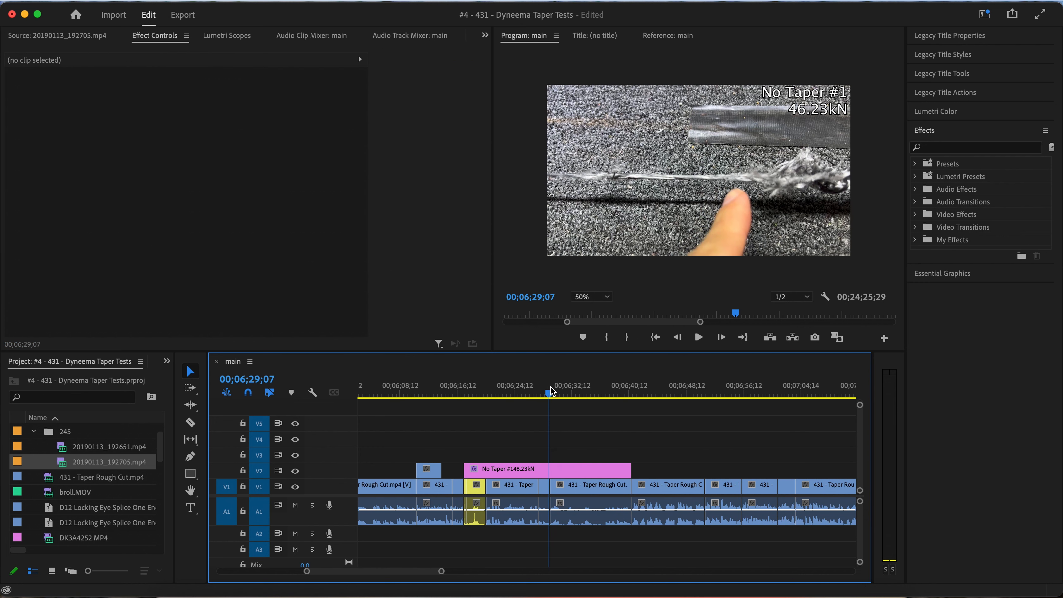
key(space)
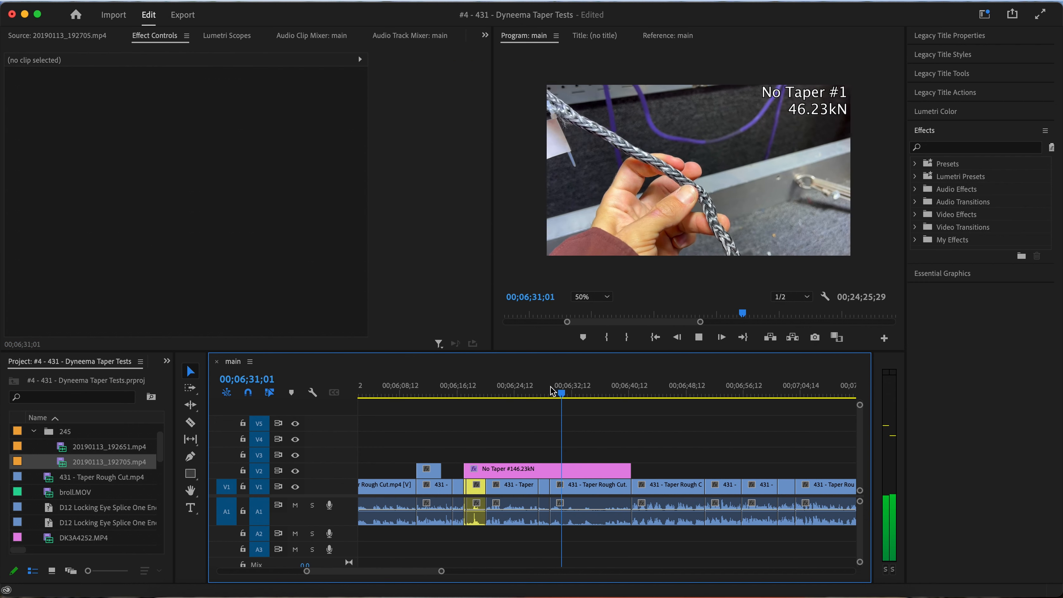
key(space)
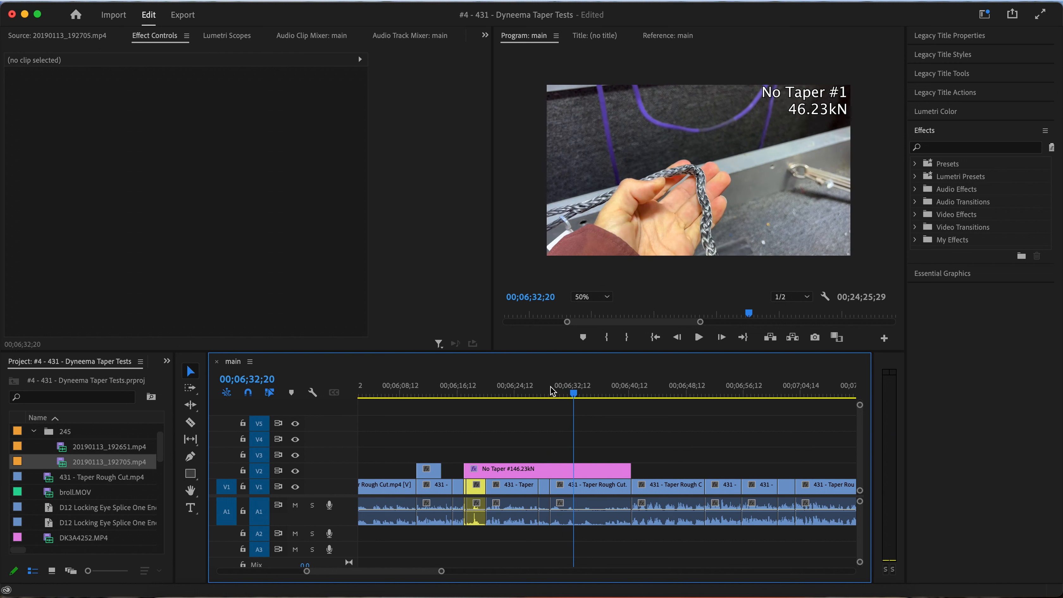
click(597, 496)
key(super+k)
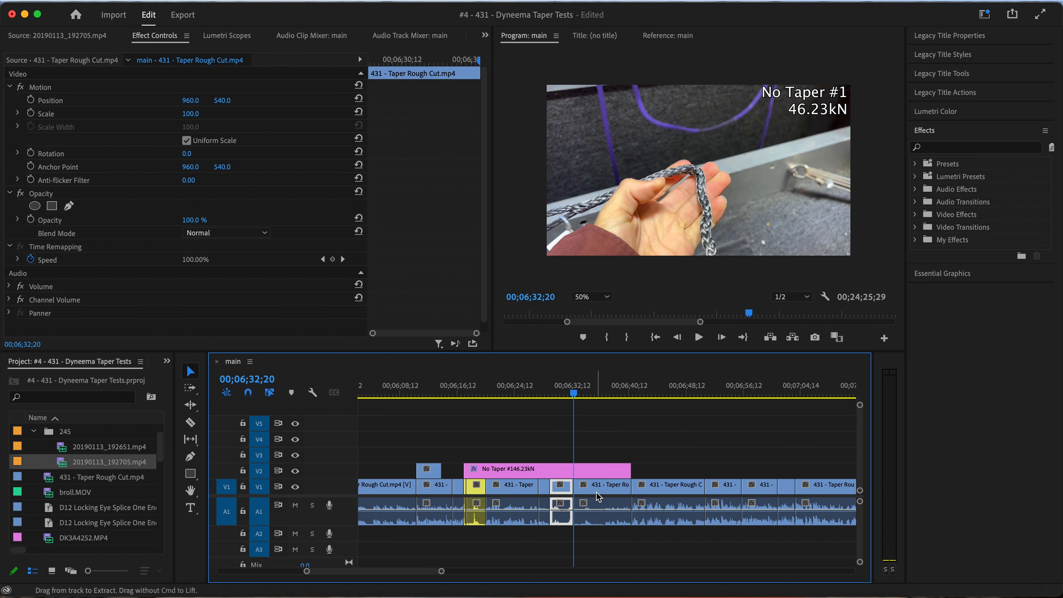
key(space)
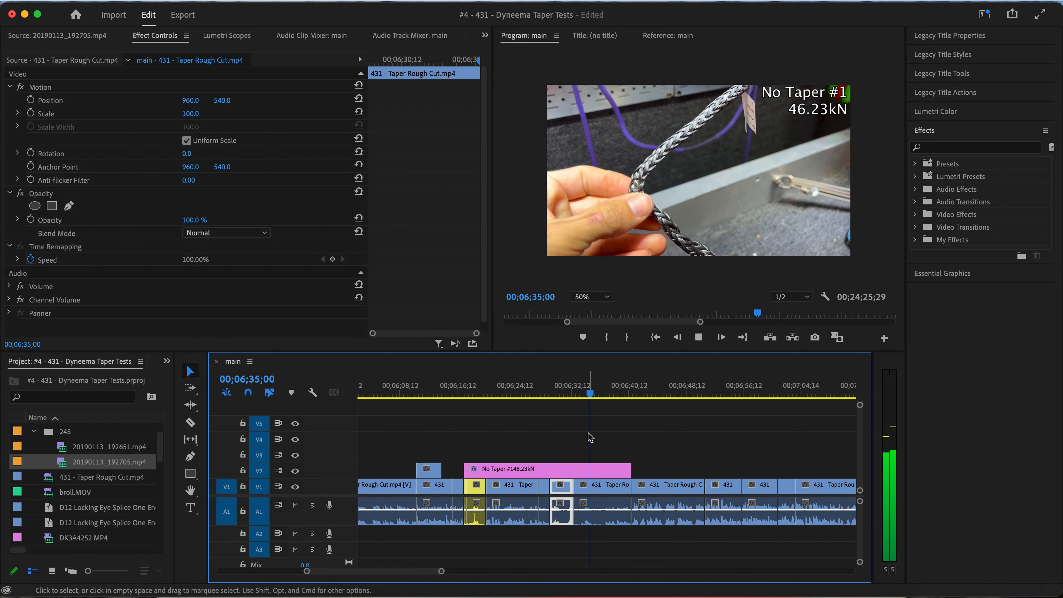
click(619, 490)
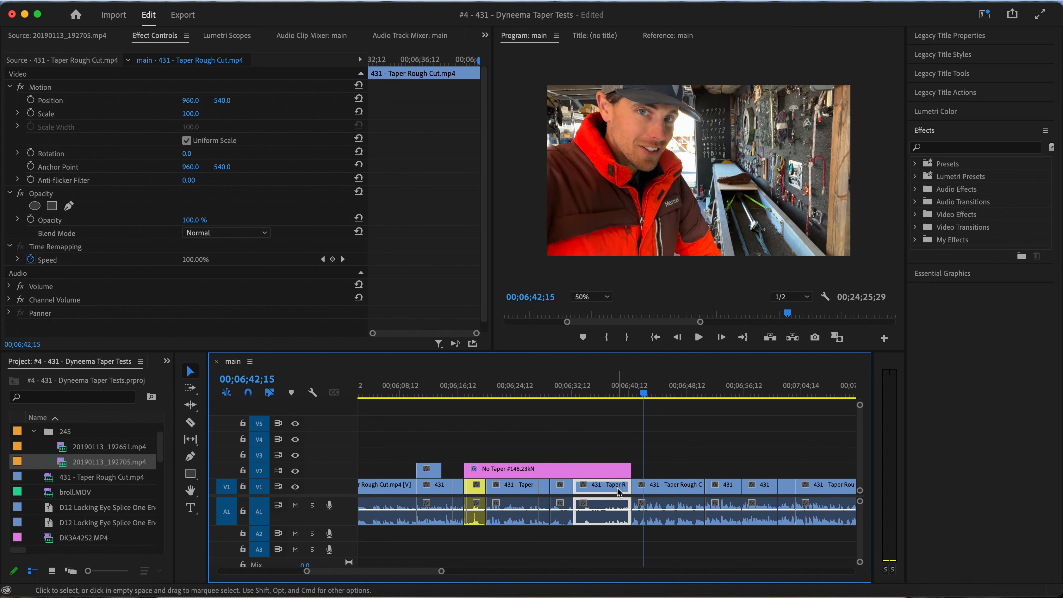
key(Delete)
Shorten the No Taper #1 title to end at 00;06;32;20 and close the gap before the talking shot
drag(630, 469, 573, 471)
right_click(596, 489)
click(626, 499)
Replay the shortened test section from the start of the No Taper #1 title
click(464, 390)
key(space)
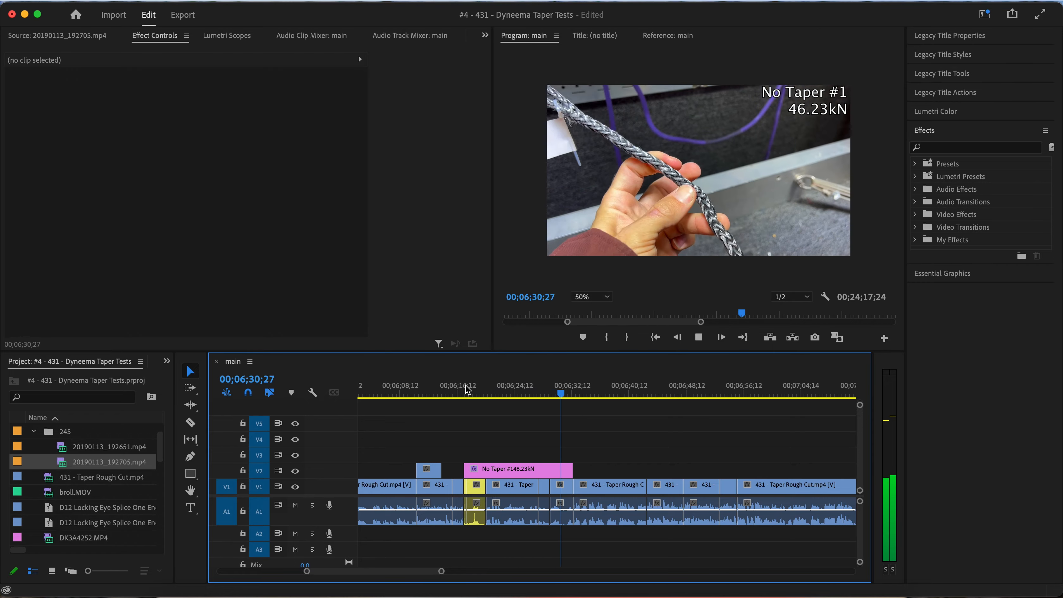
key(space)
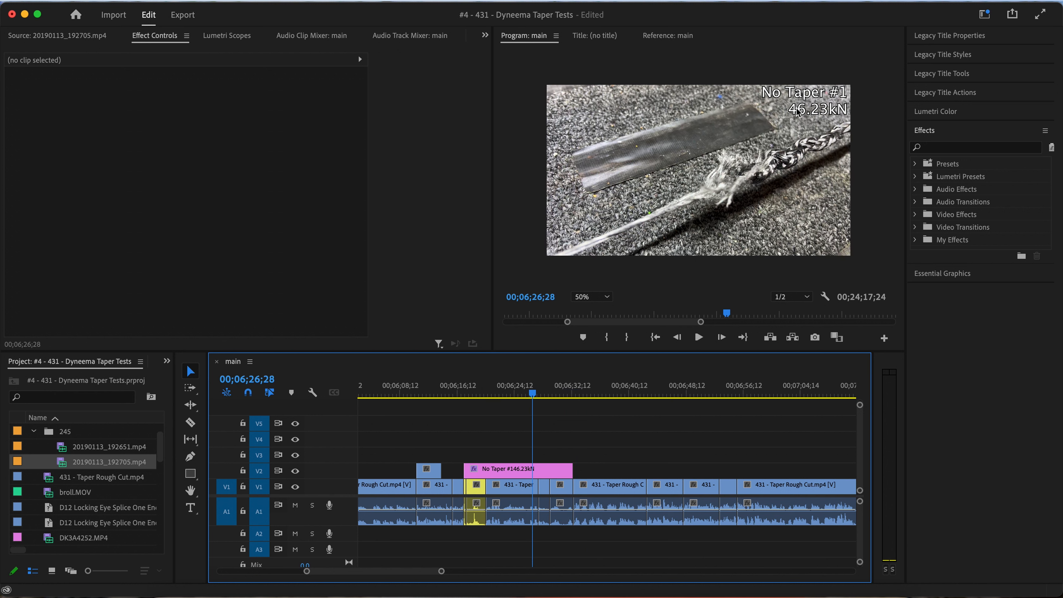
Play the sequence from 00;06;39;15 to the 42 kN title to review the footage between the first two No Taper tests
click(806, 114)
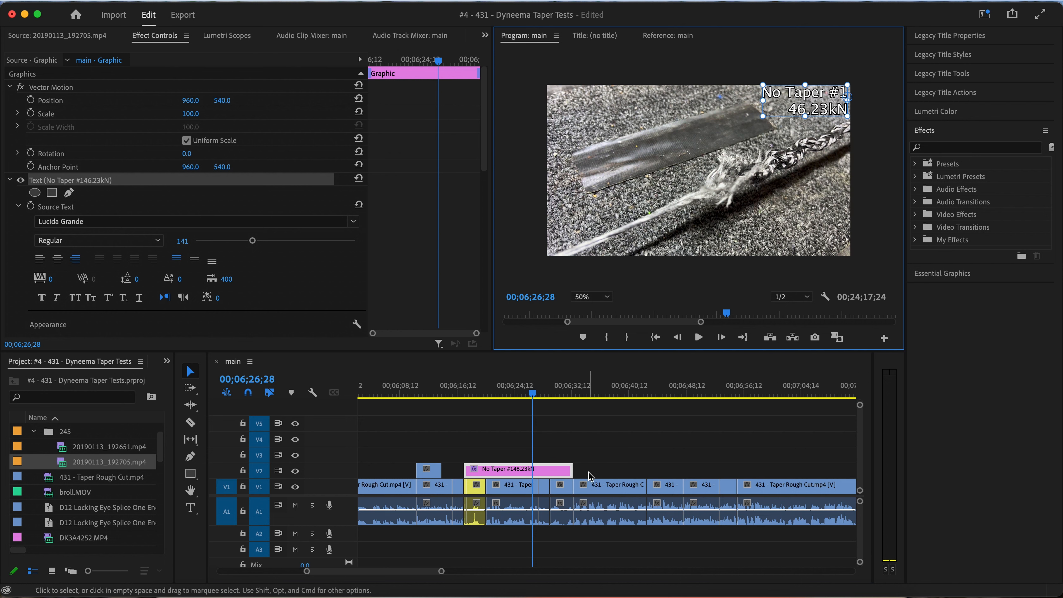
scroll(590, 475, down, 3)
click(514, 392)
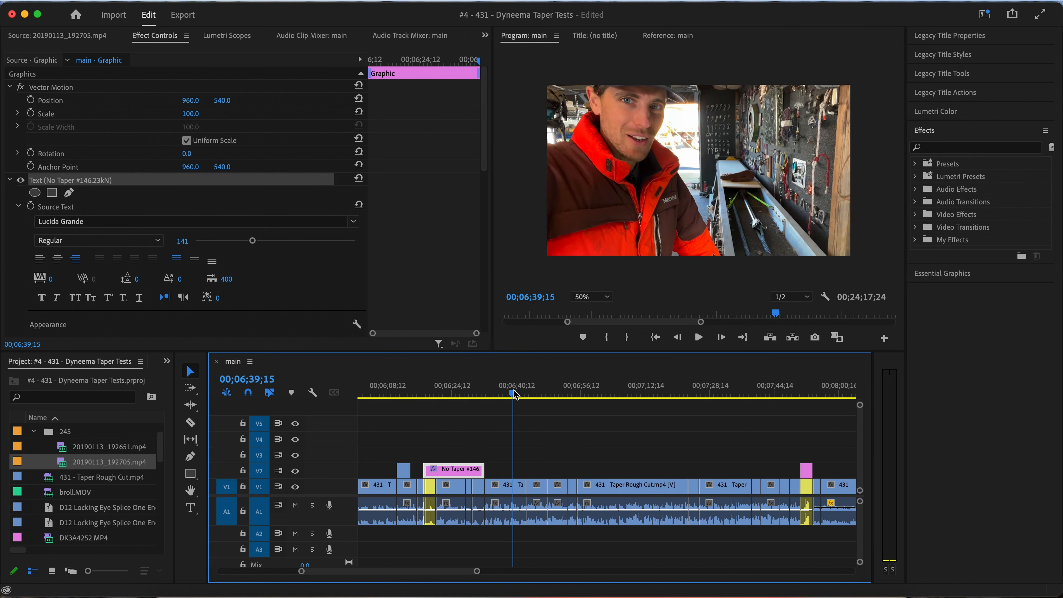
key(space)
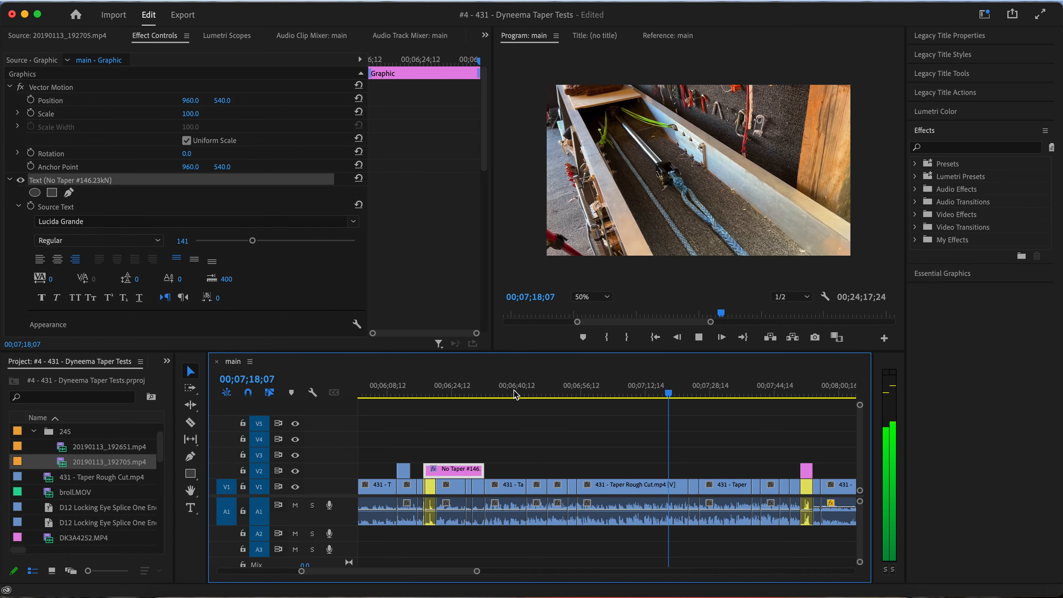
scroll(684, 427, up, 5)
scroll(684, 427, right, 2)
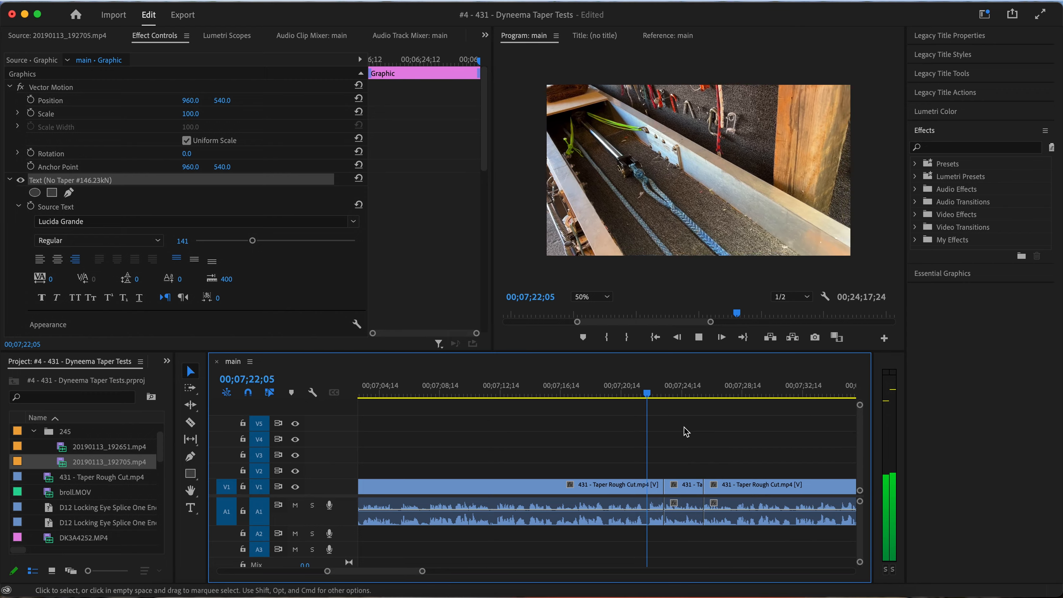
scroll(686, 431, right, 5)
scroll(686, 432, down, 2)
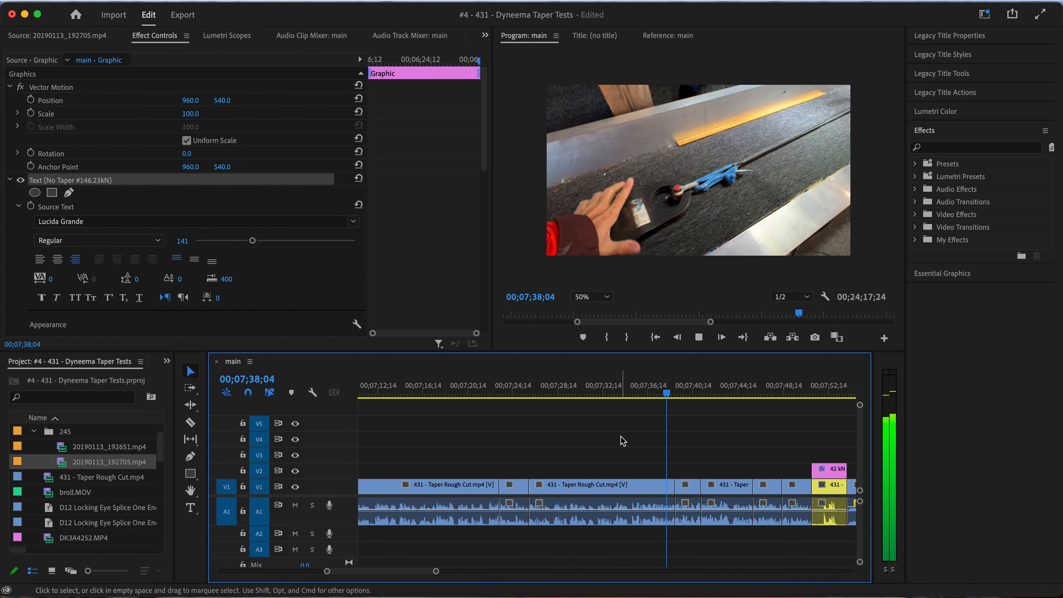
key(space)
key(space)
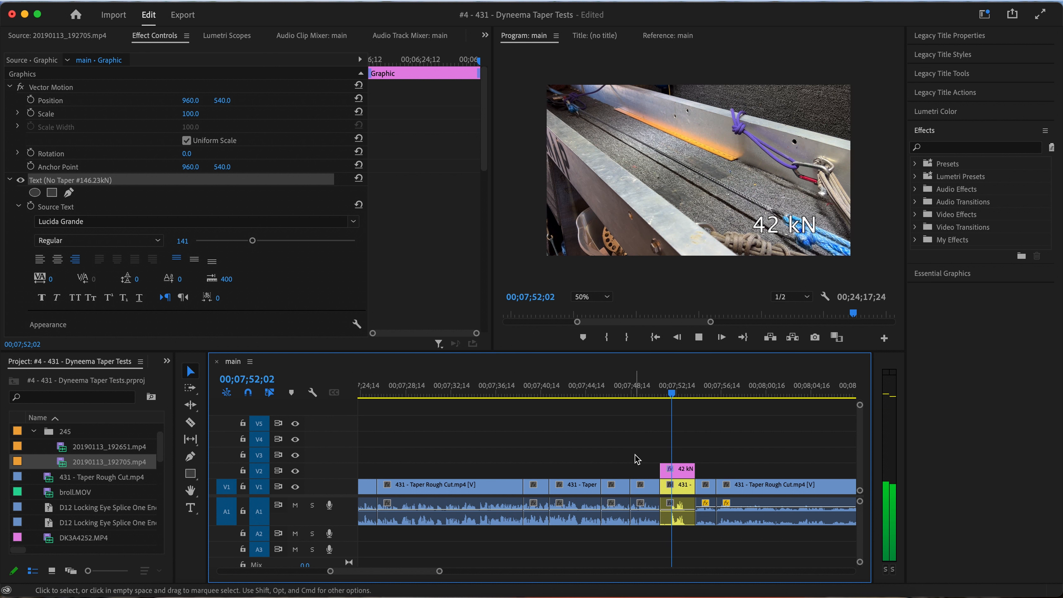
key(space)
Delete the 42 kN title and place a copy of the No Taper #1 title at the start of the yellow break clip
key(minus)
scroll(631, 460, right, 5)
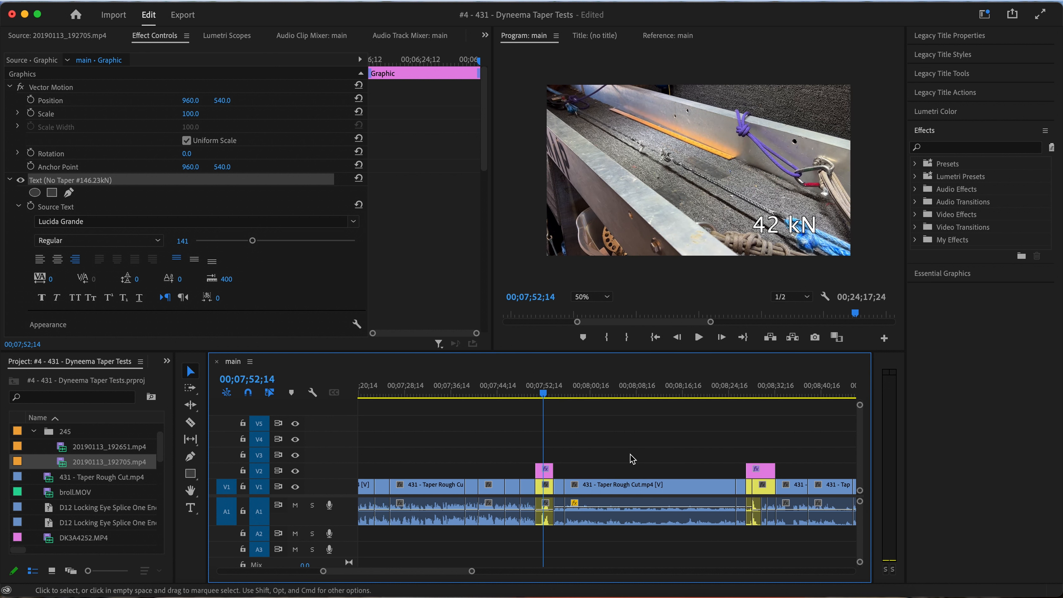
alt+scroll(632, 459, down, 4)
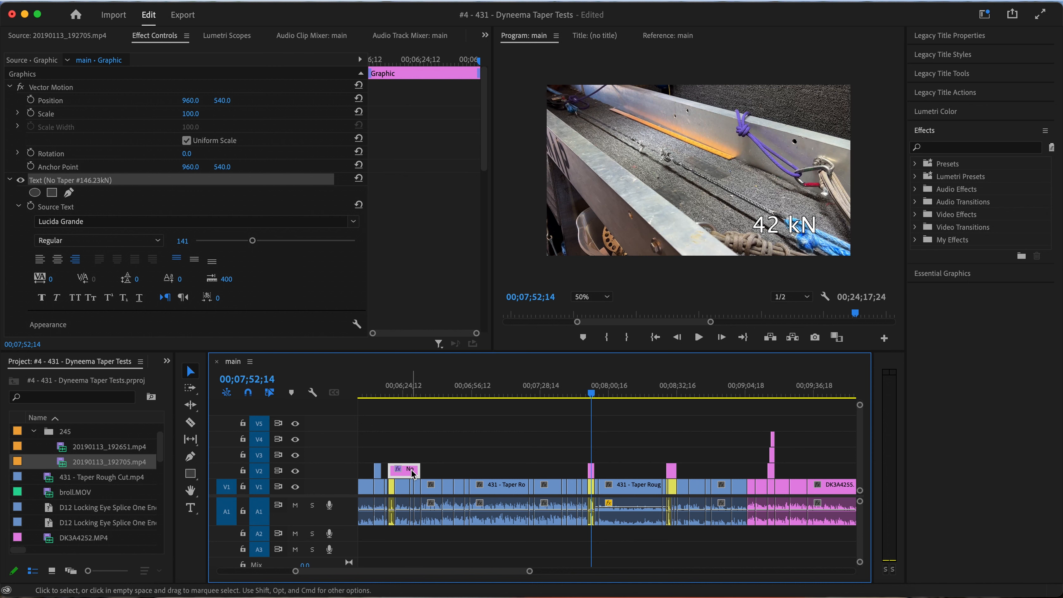
alt+scroll(592, 472, up, 6)
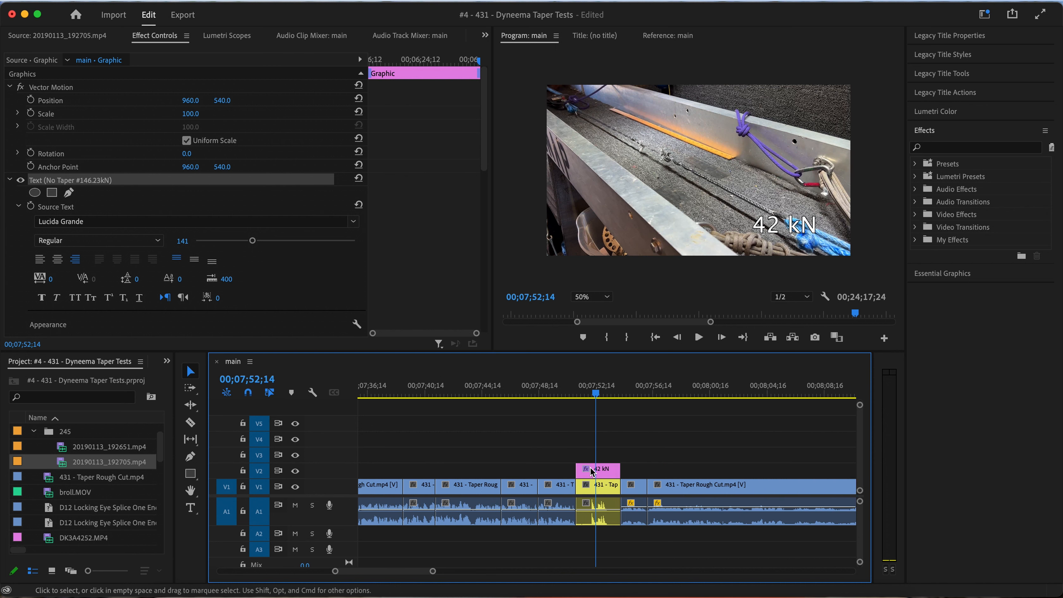
click(591, 471)
key(Delete)
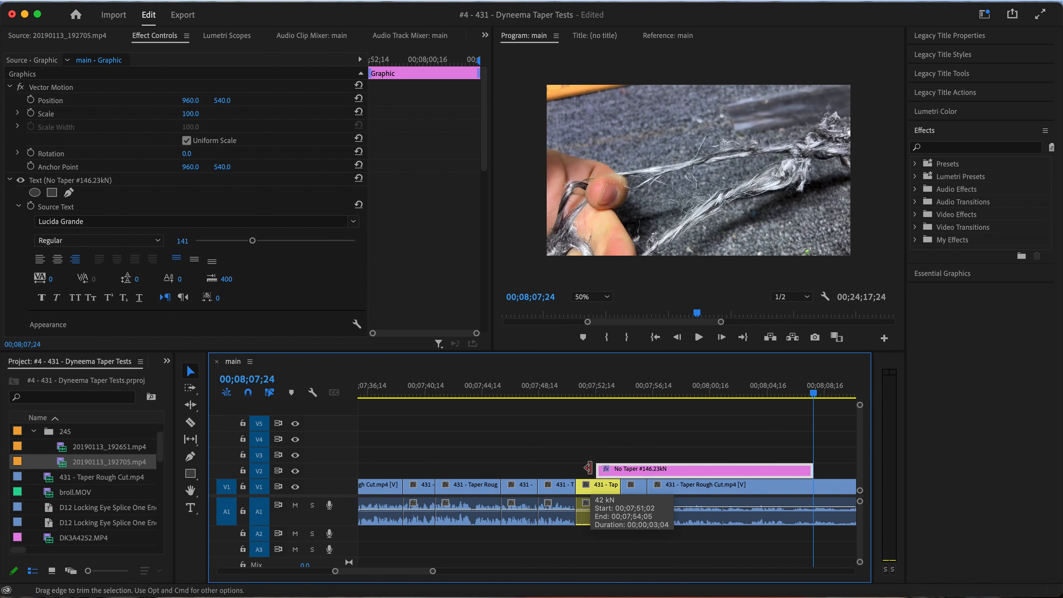
drag(624, 470, 609, 475)
click(638, 391)
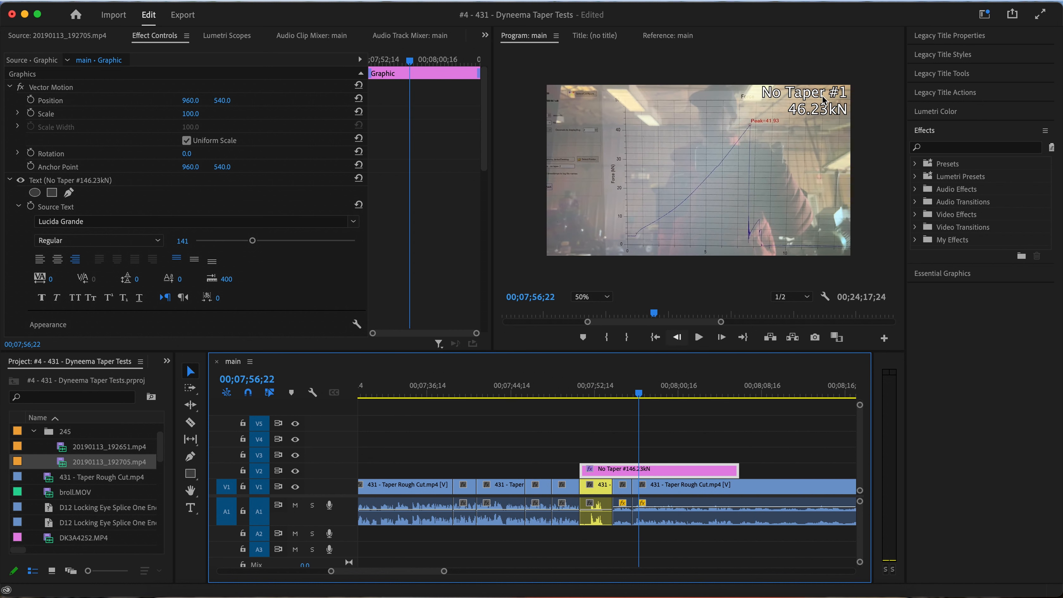
Change the copied title to No Taper #2 and 41.93kN, consulting Taper results.JPG for the test value
double_click(814, 91)
click(840, 90)
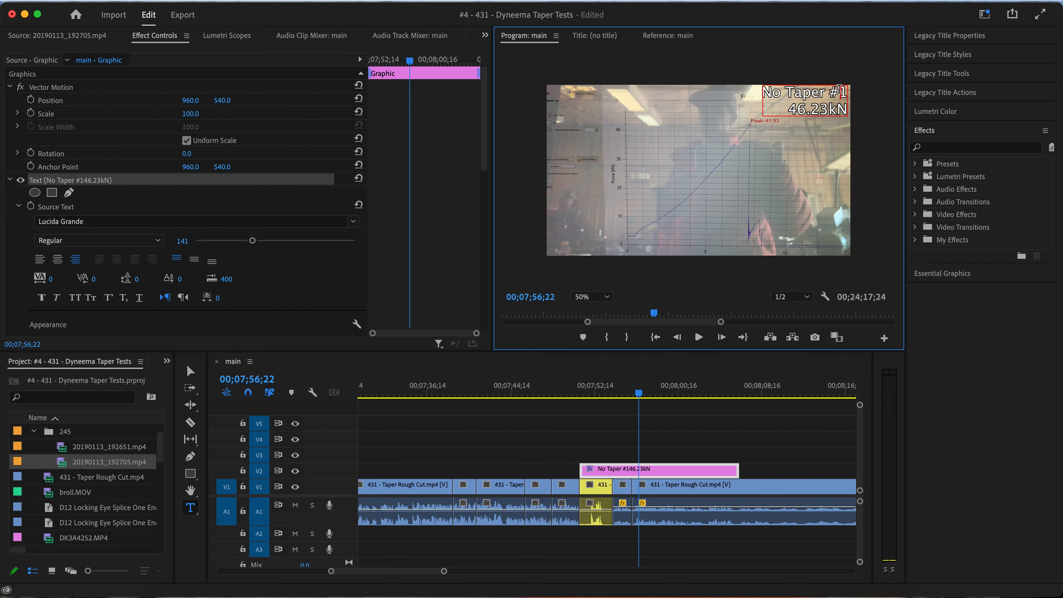
key(BackSpace)
text(2)
key(ctrl+Left)
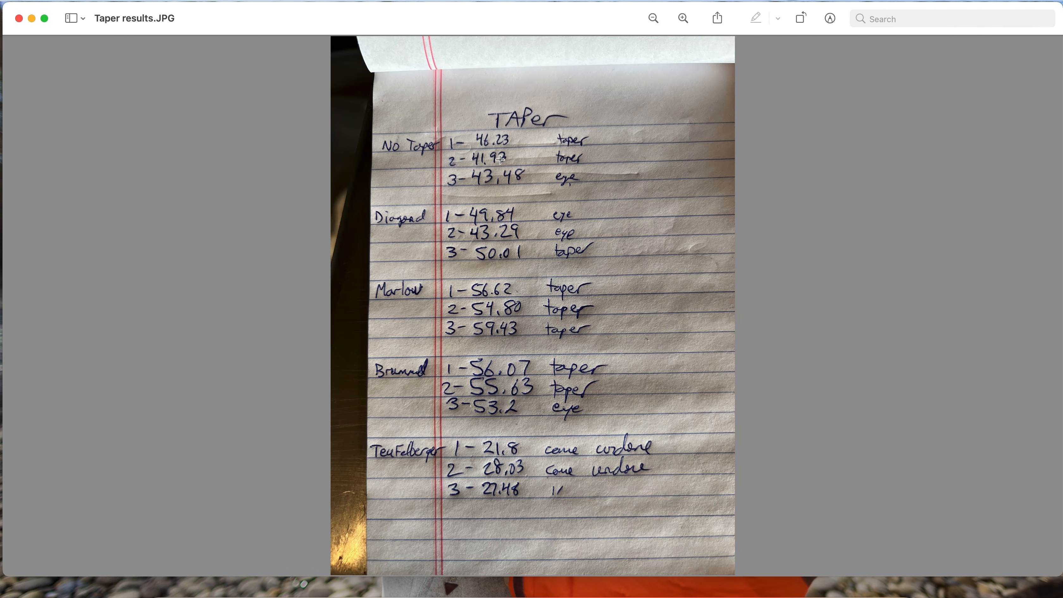
key(ctrl+Right)
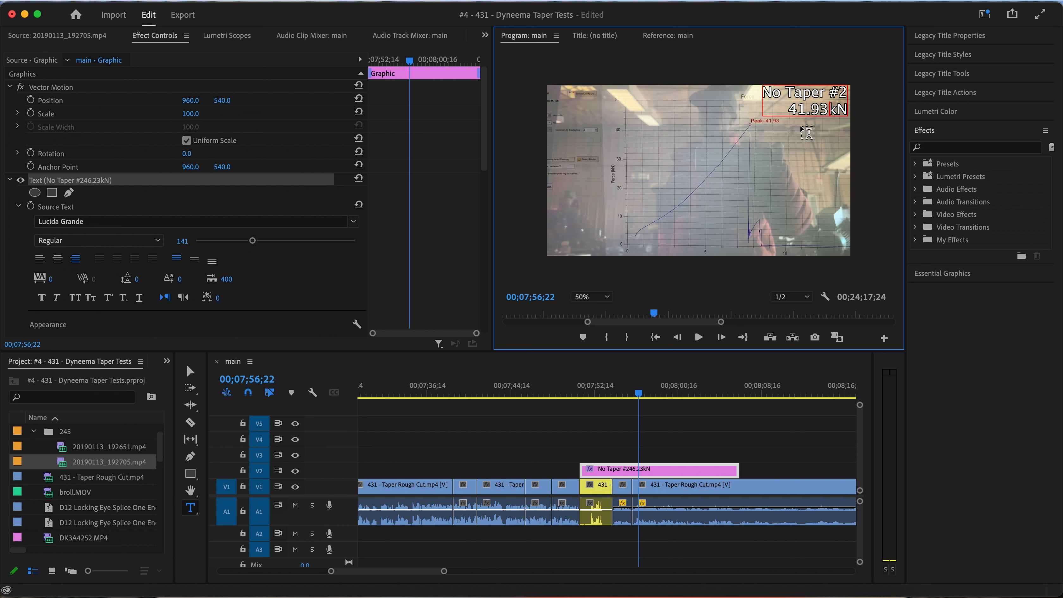
key(Escape)
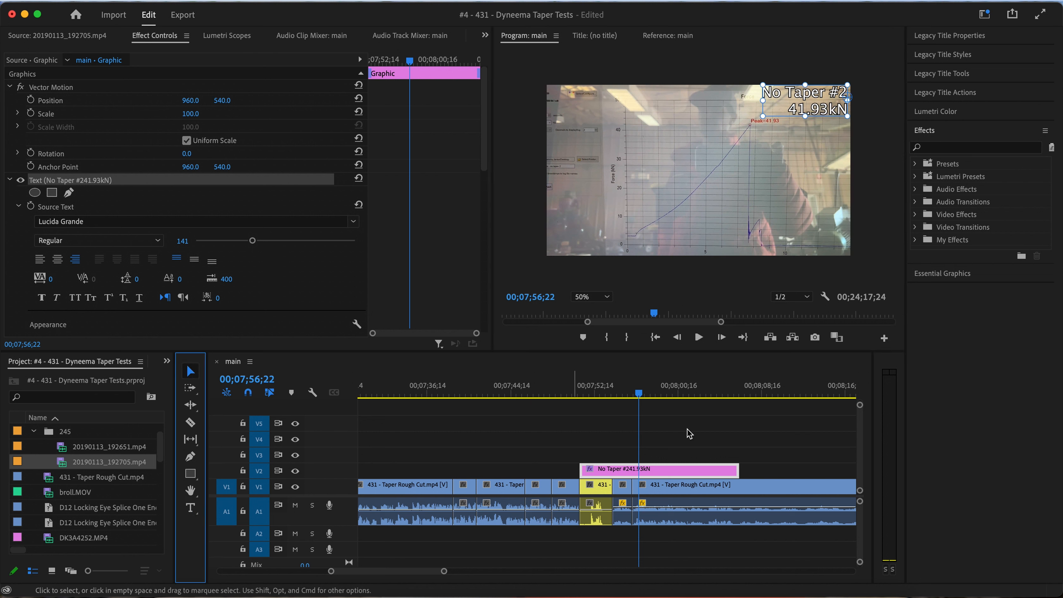
Play the second No Taper test from just before its title through the graph and hand-held rope shots
click(576, 393)
key(space)
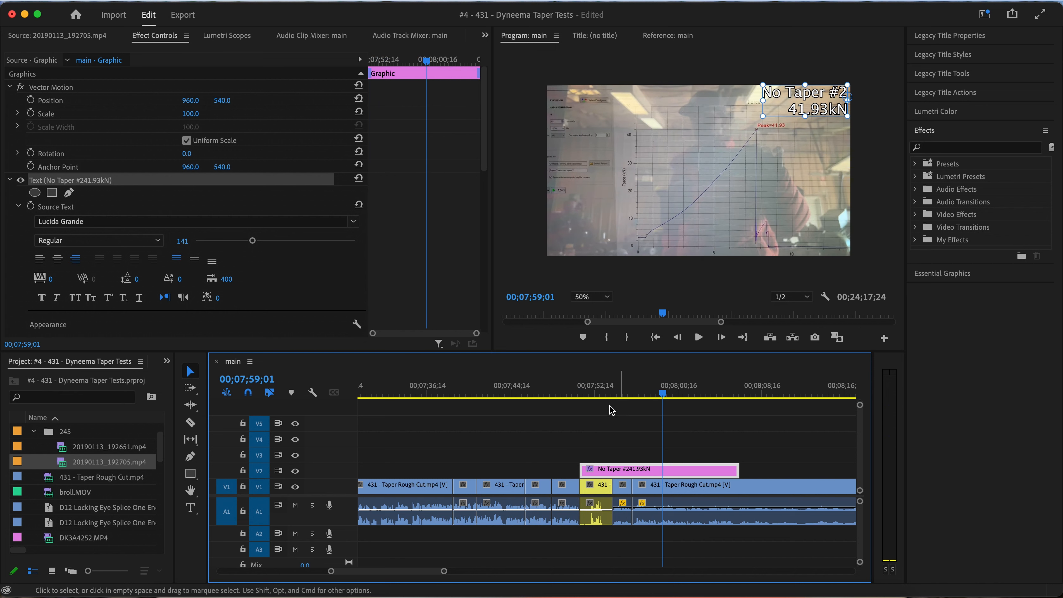
click(602, 393)
key(space)
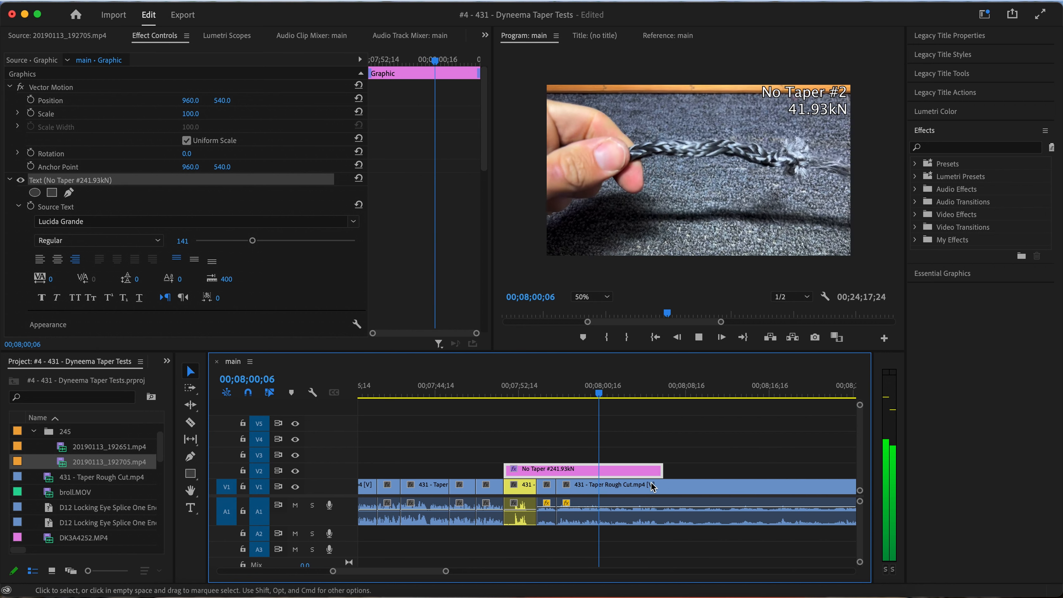
key(space)
Delete the short clip after the yellow break clip, move the following clip back to close the gap, and replay the shot
click(547, 487)
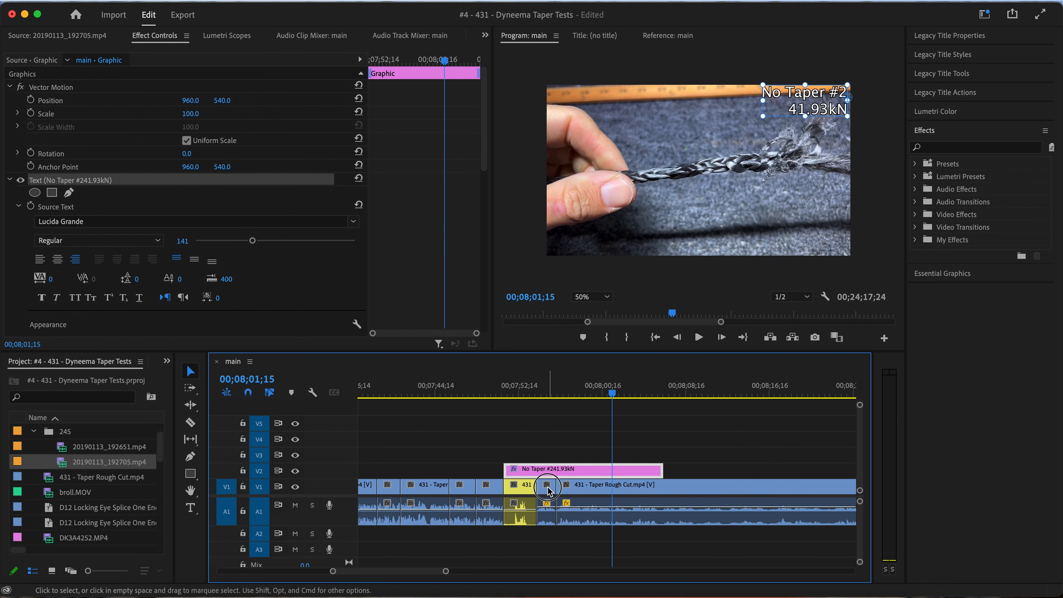
key(Delete)
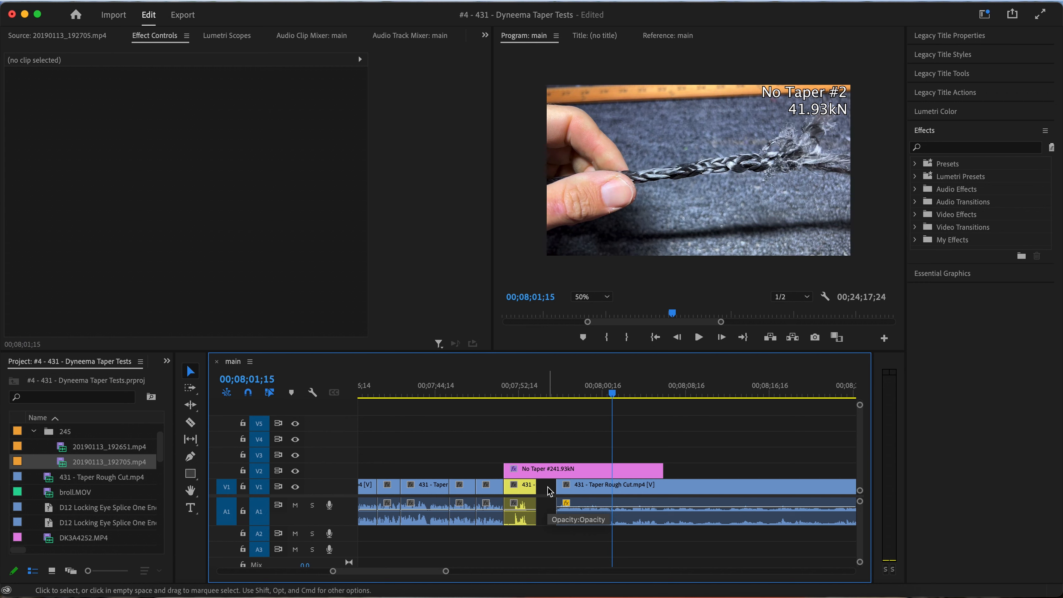
drag(572, 487, 555, 492)
key(=)
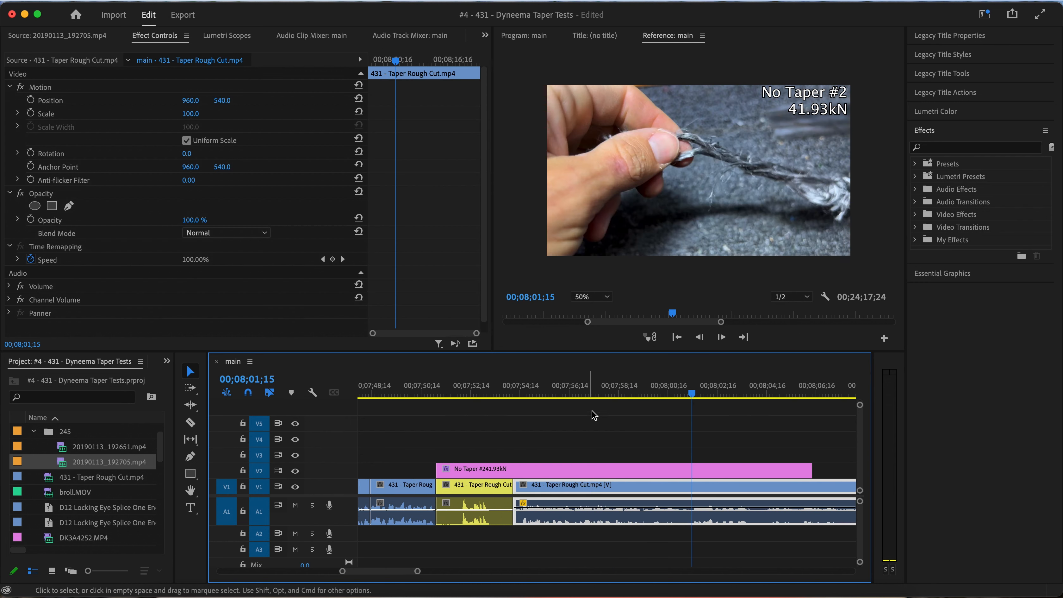
click(600, 397)
key(space)
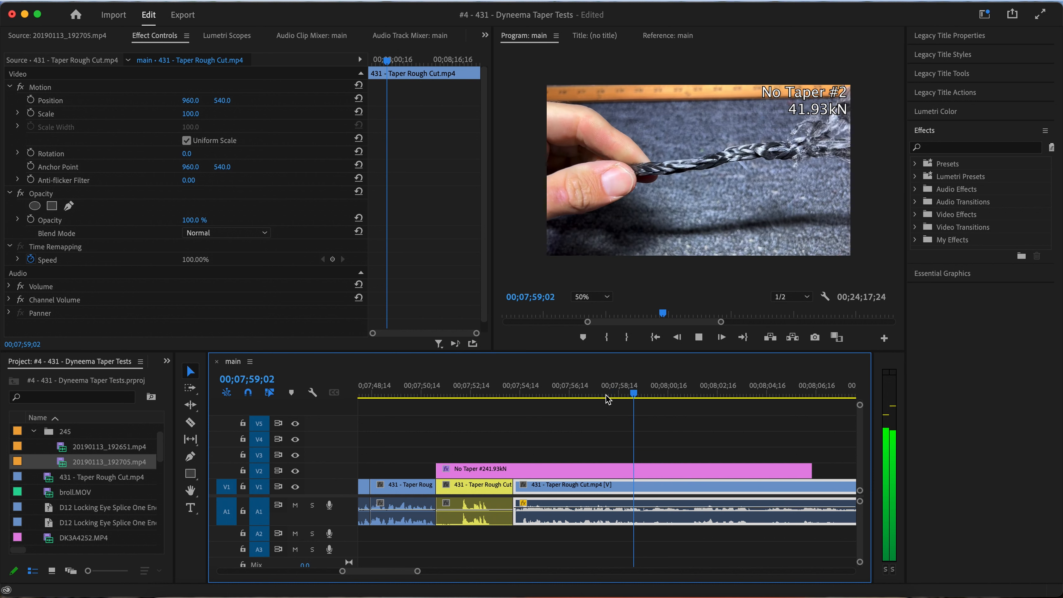
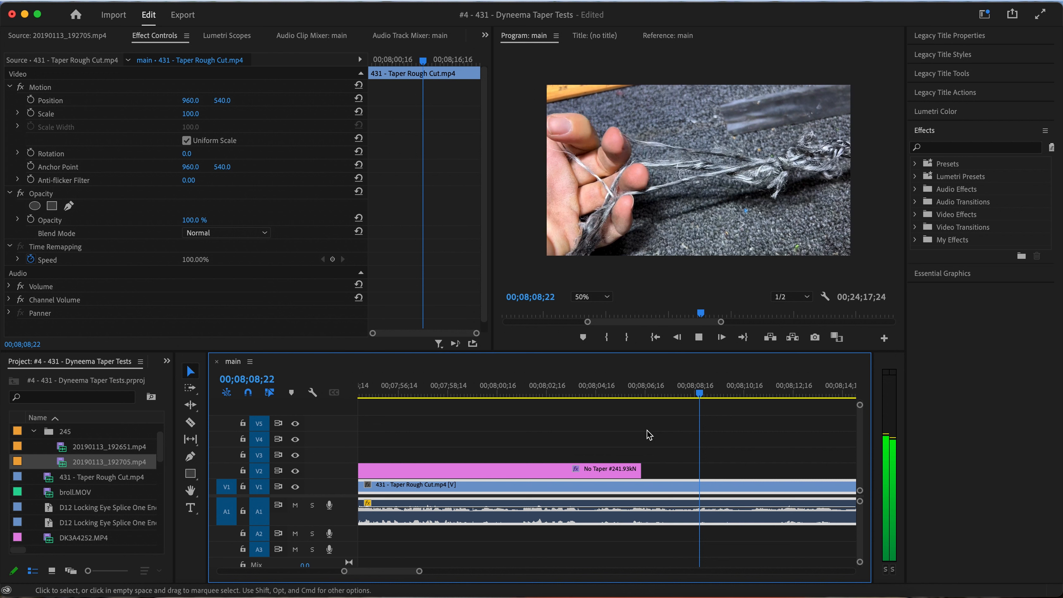
Split the hand-held rope clip shortly after the No Taper #2 title ends and play the remaining part through to its end
drag(657, 399, 665, 403)
key(super+k)
key(minus)
key(minus)
click(564, 389)
key(space)
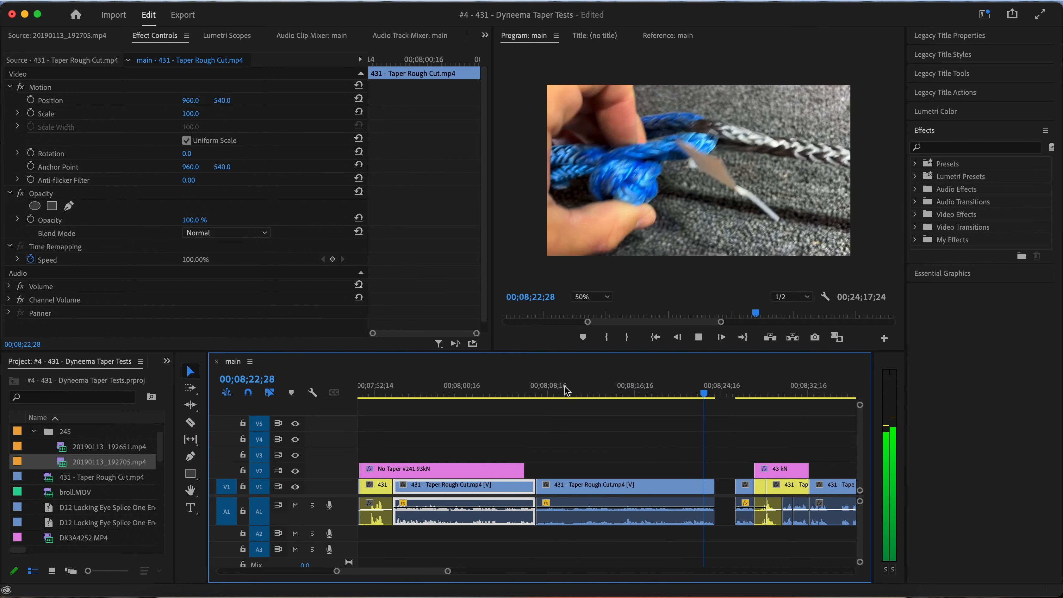
key(space)
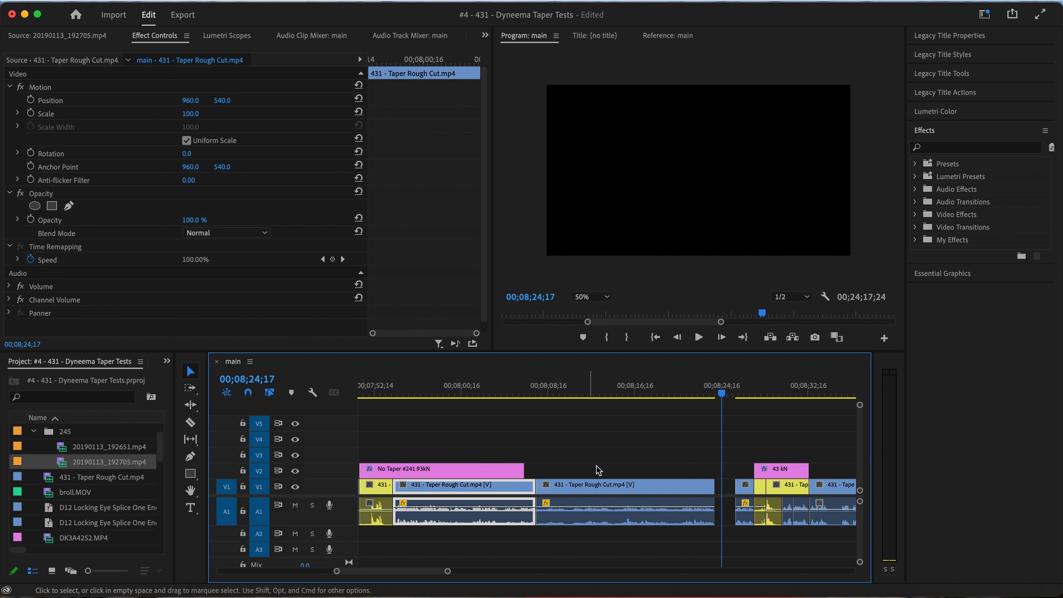
Delete the remainder of the rope clip with its gap and extend the No Taper #2 title to the cut
click(598, 487)
key(Delete)
drag(523, 469, 536, 471)
right_click(550, 485)
click(569, 501)
Play the transition into the 43 kN test and ripple delete the short clip before its yellow break clip
key(space)
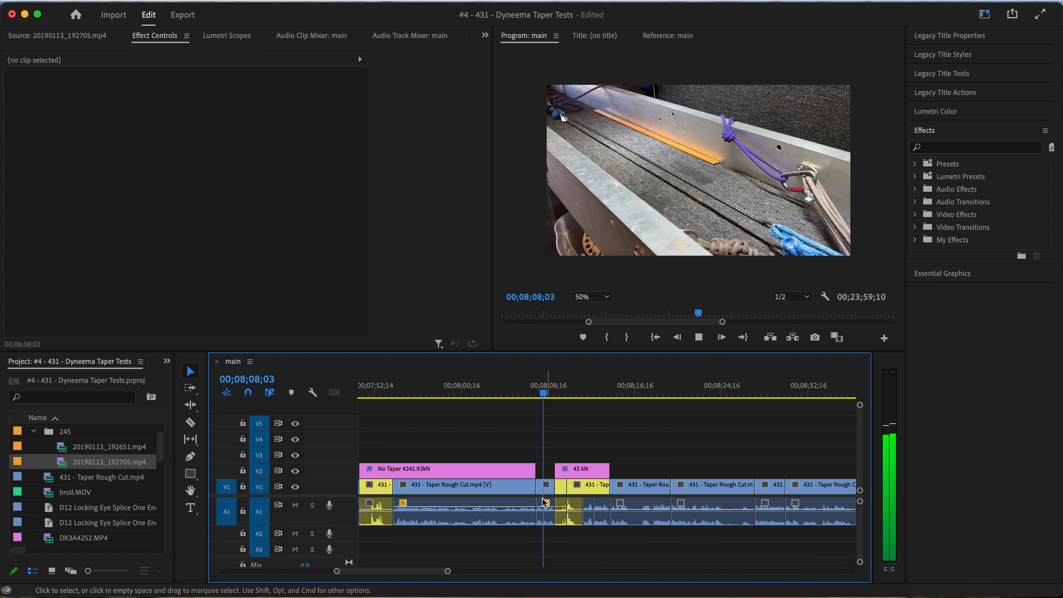
key(space)
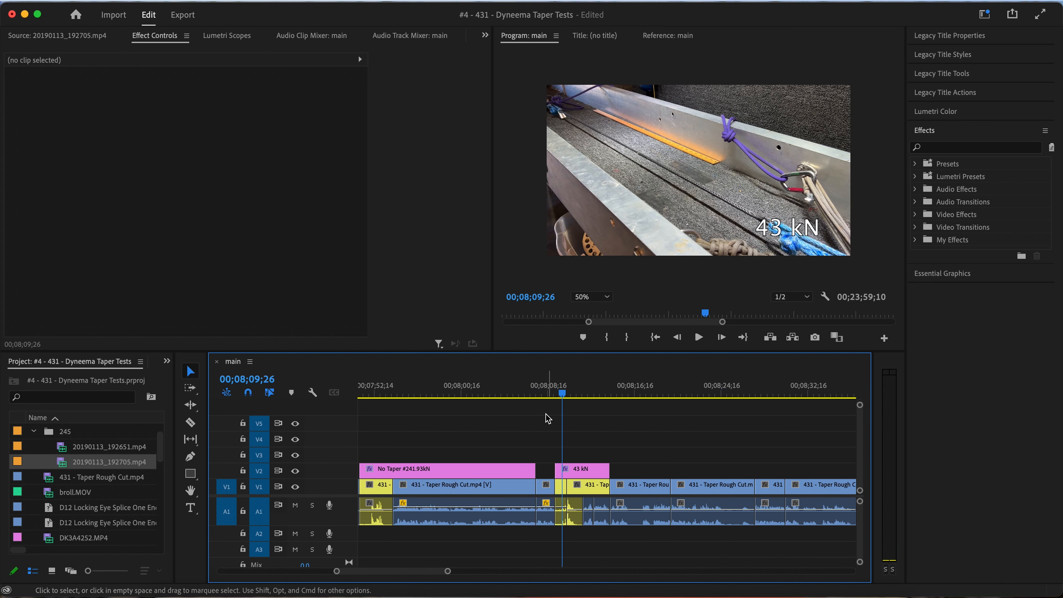
click(539, 395)
key(space)
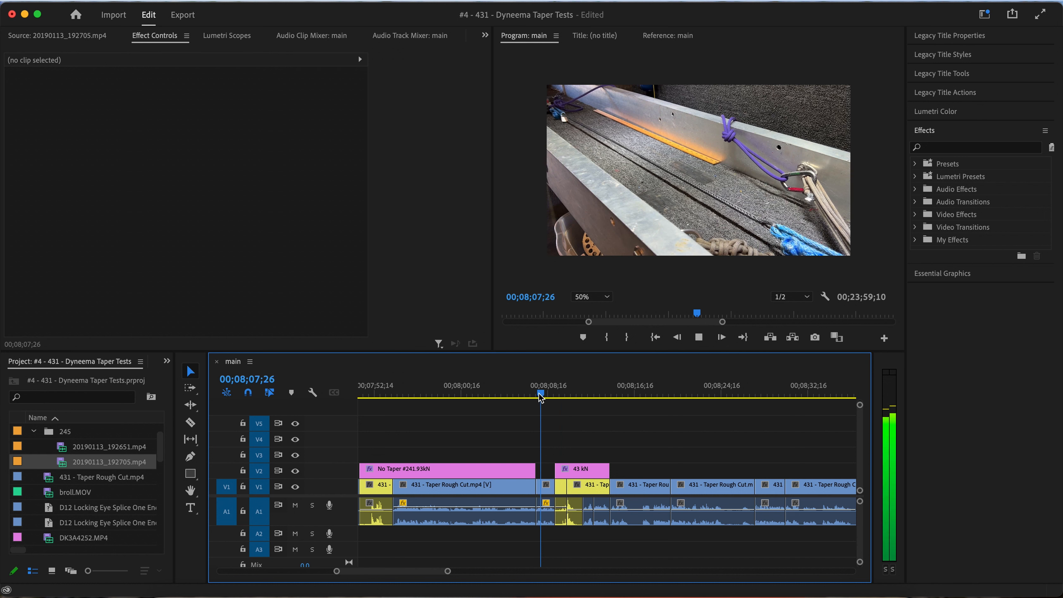
key(space)
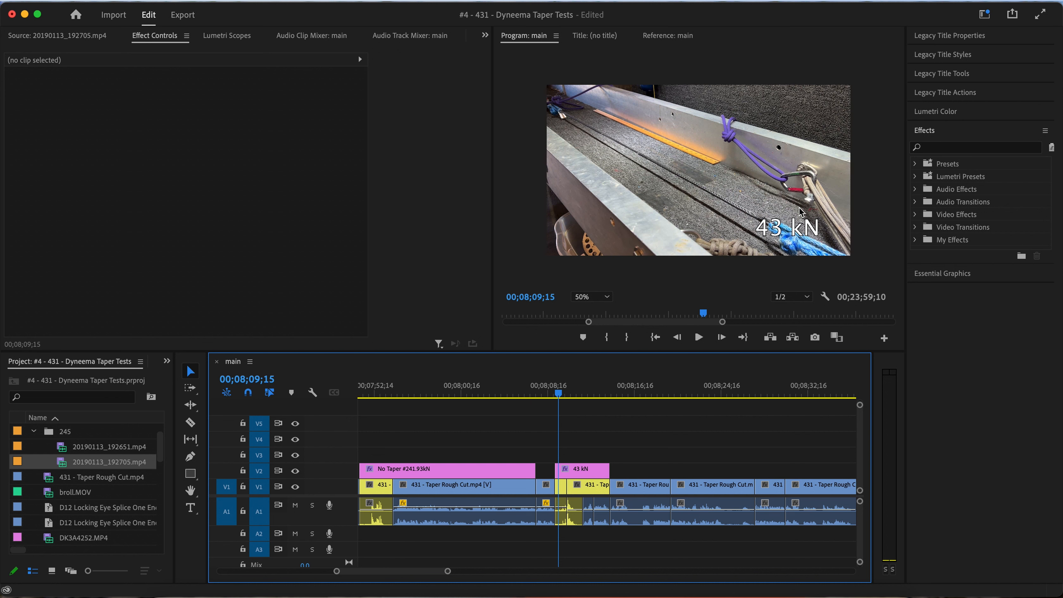
click(777, 232)
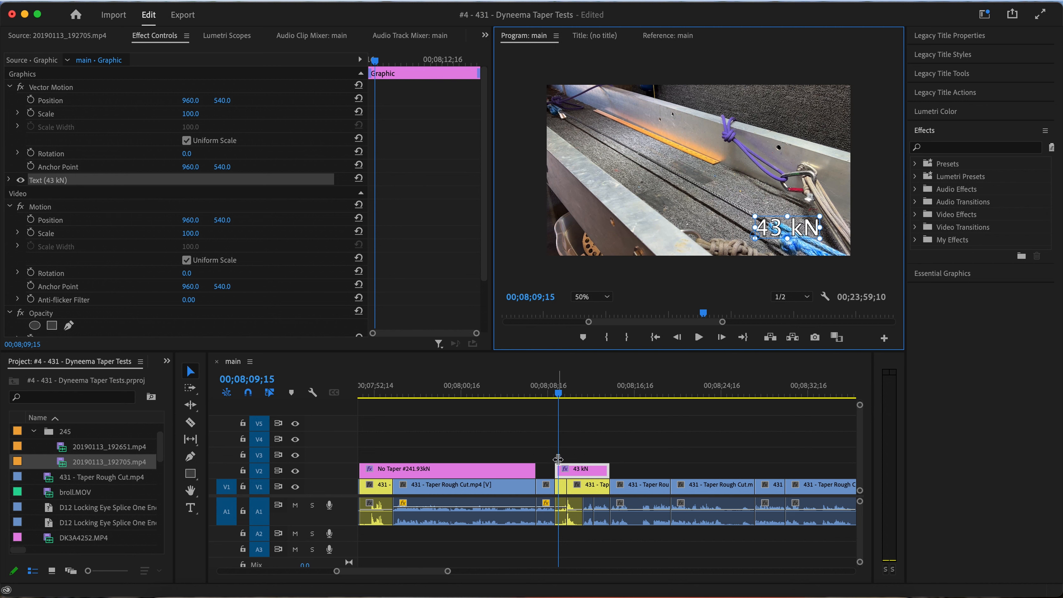
click(544, 493)
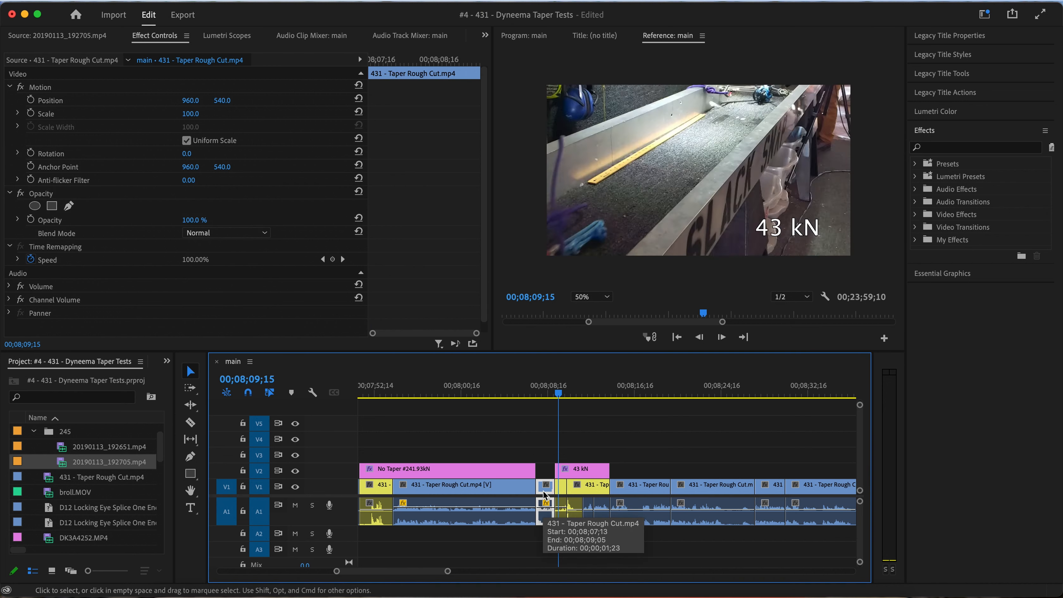
key(alt+BackSpace)
Replace the 43 kN title with a copy of the No Taper #2 title at the start of the yellow break clip
click(496, 477)
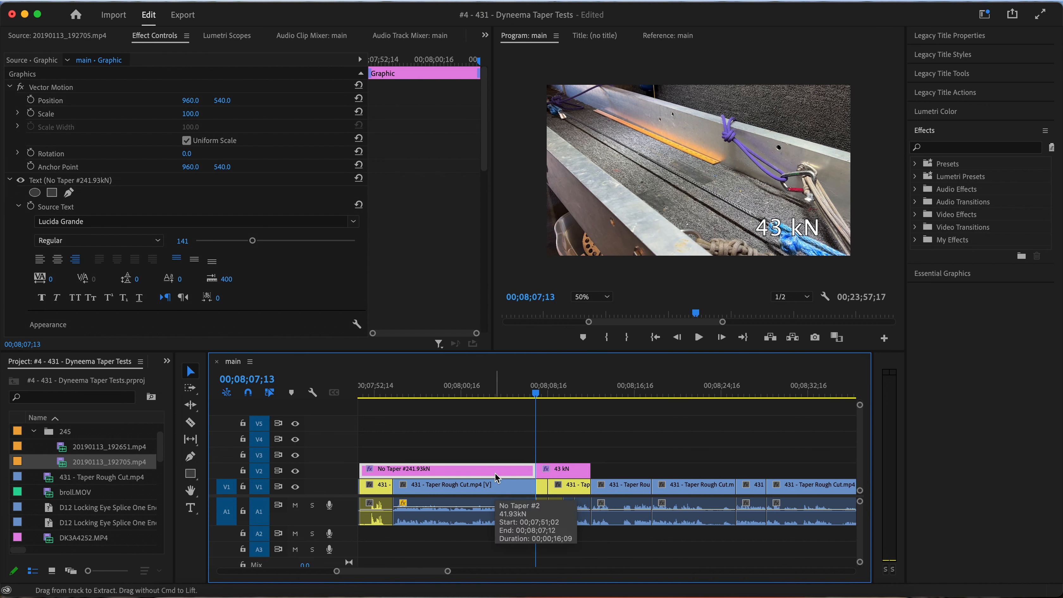
click(546, 473)
key(BackSpace)
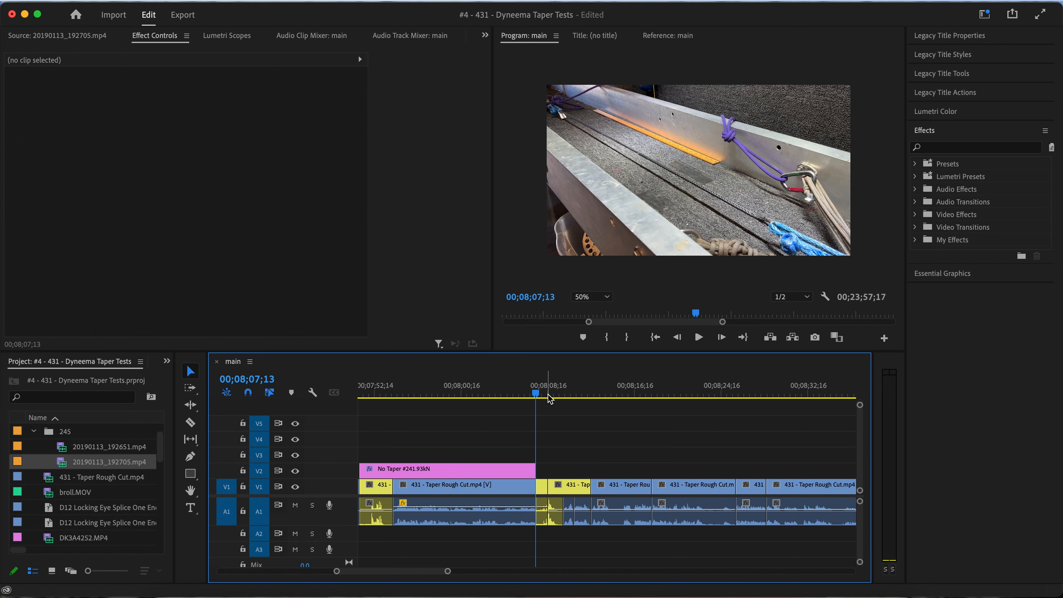
key(super+v)
Change the copied title to No Taper #3 and 43.48kN, consulting Taper results.JPG for the test value
click(566, 392)
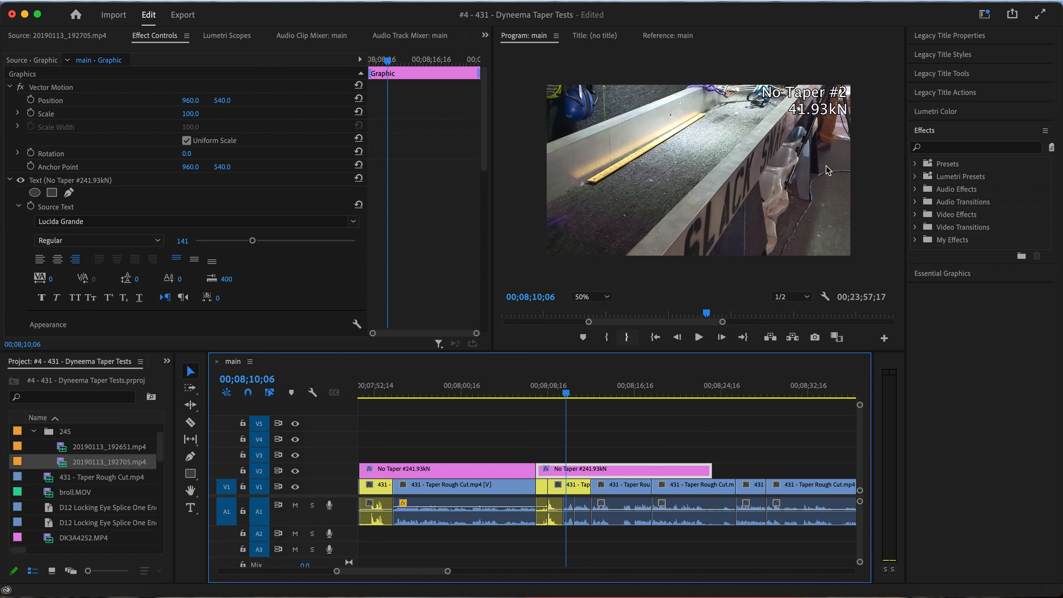
click(821, 105)
double_click(820, 104)
click(836, 96)
key(Right)
key(BackSpace)
text(3)
key(ctrl+Left)
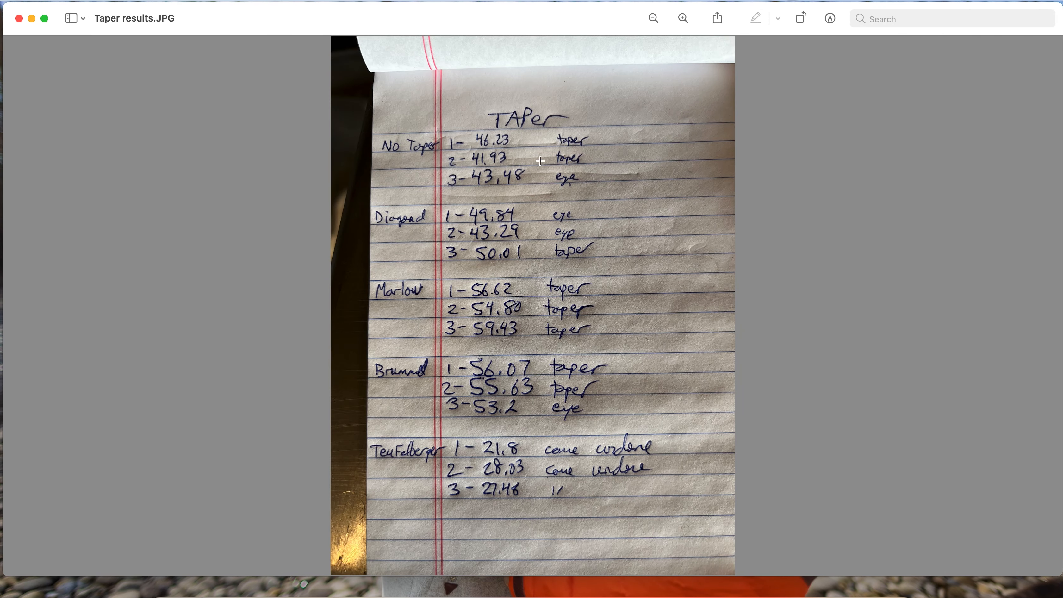
key(ctrl+Right)
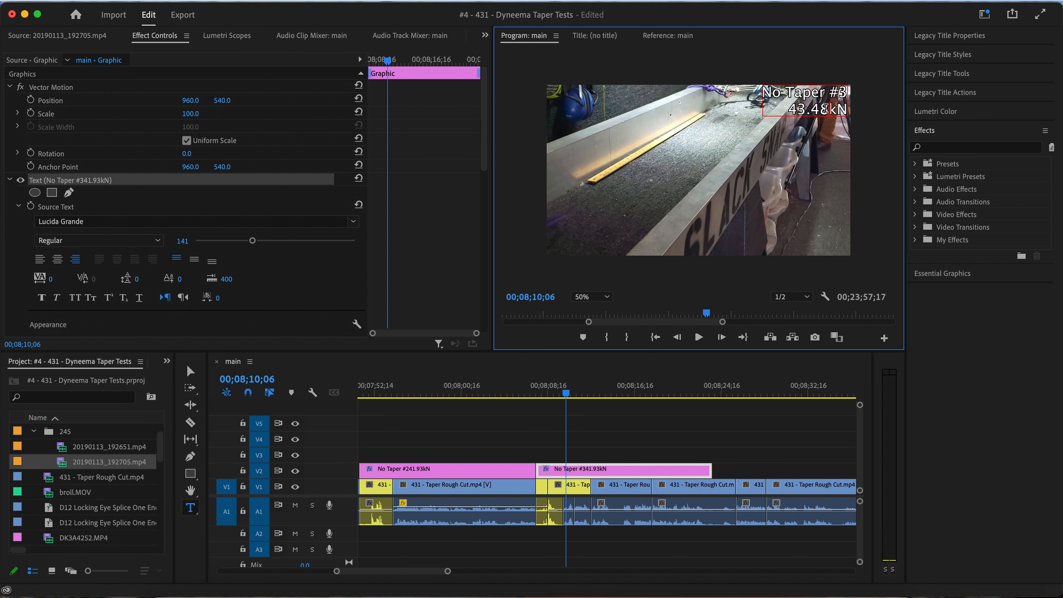
click(190, 371)
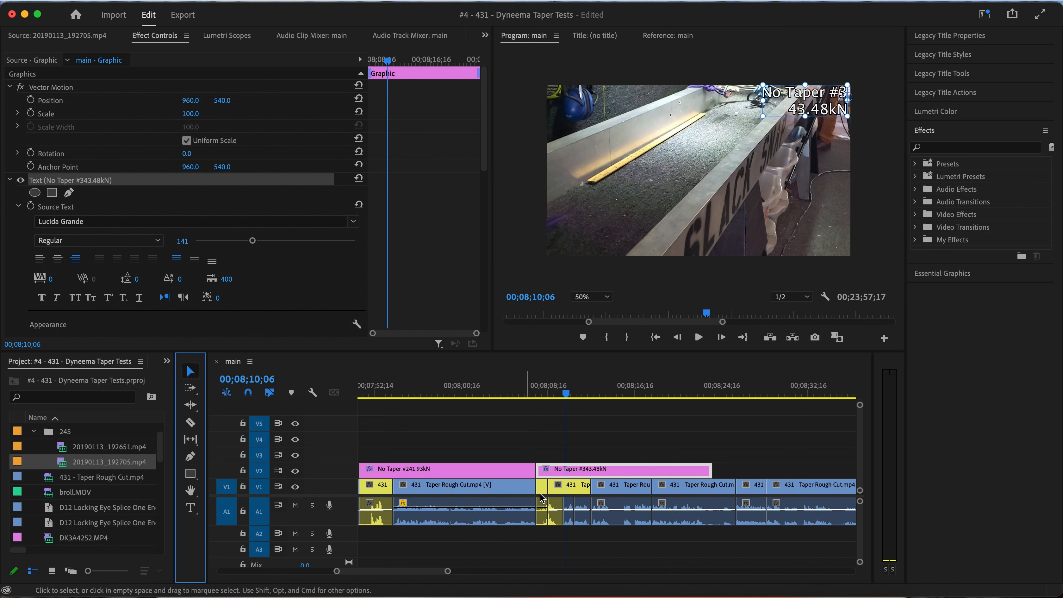
Play the third No Taper test from just before its title into the hand-held rope shot
click(524, 393)
key(space)
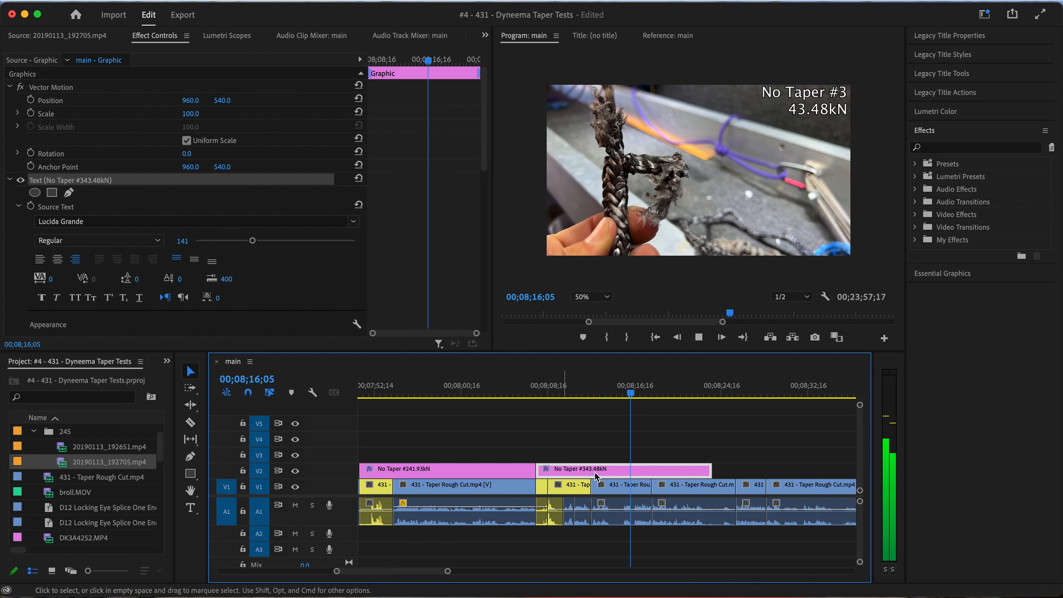
scroll(598, 479, right, 3)
scroll(600, 481, up, 3)
key(space)
Cut the opening of the hand-held rope clip after the yellow clips, closing the gap, and shorten the No Taper #3 title
click(481, 389)
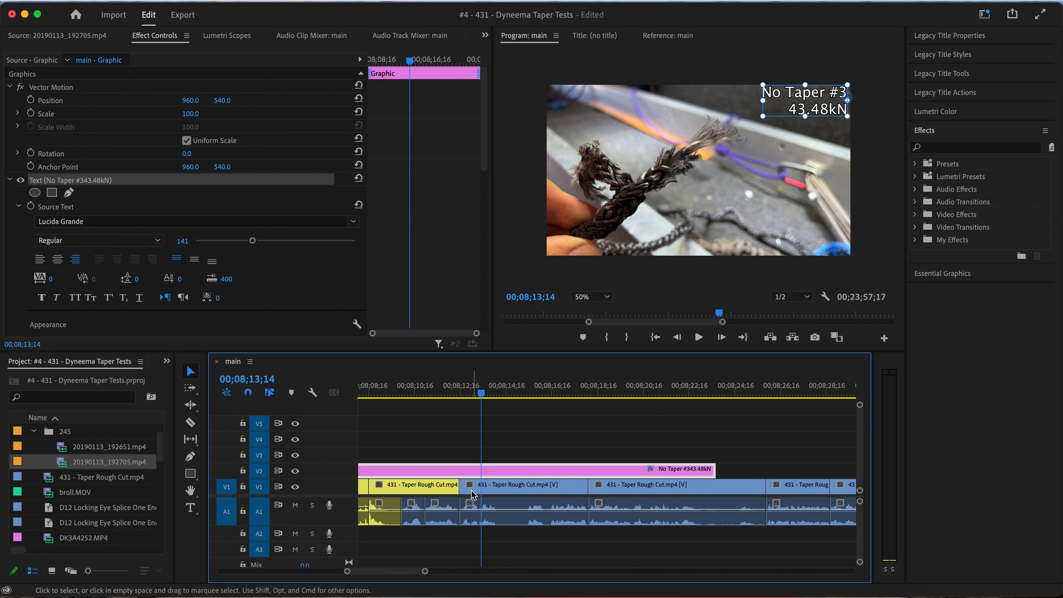
key(space)
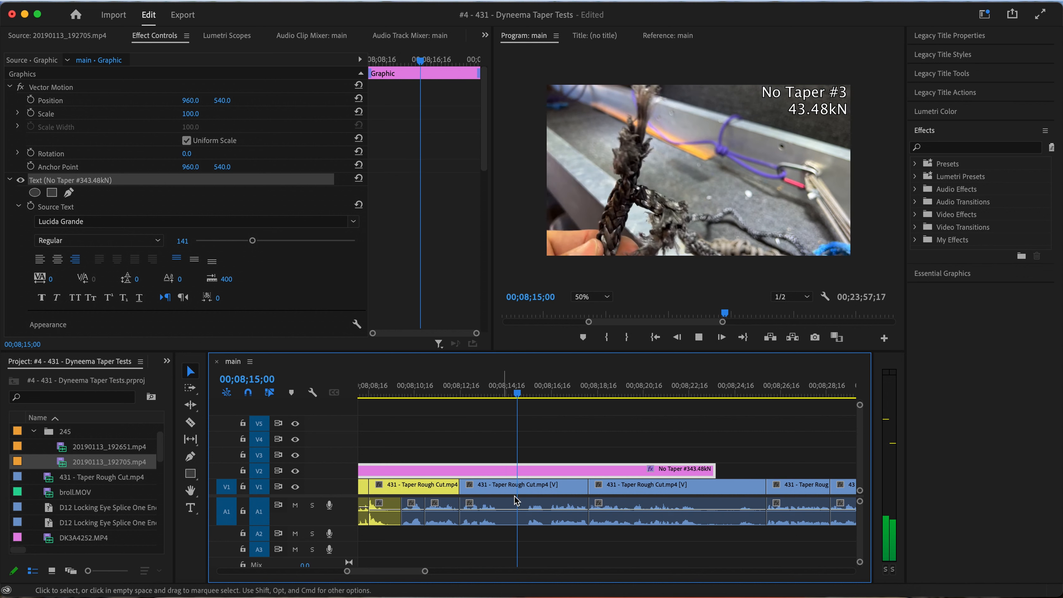
click(525, 393)
mouse_move(460, 488)
mouse_down()
mouse_move(525, 489)
mouse_move(480, 489)
mouse_up()
drag(713, 471, 487, 471)
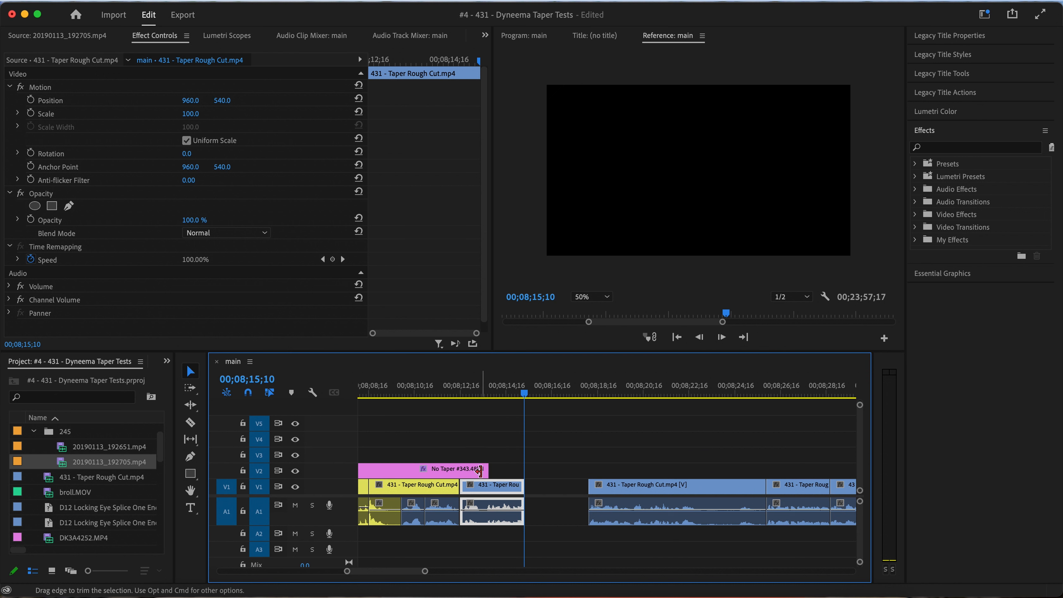
right_click(585, 489)
click(619, 498)
Replay the new cut, tighten the rope clip against the yellow clip, and close the small gap after it
click(441, 386)
key(space)
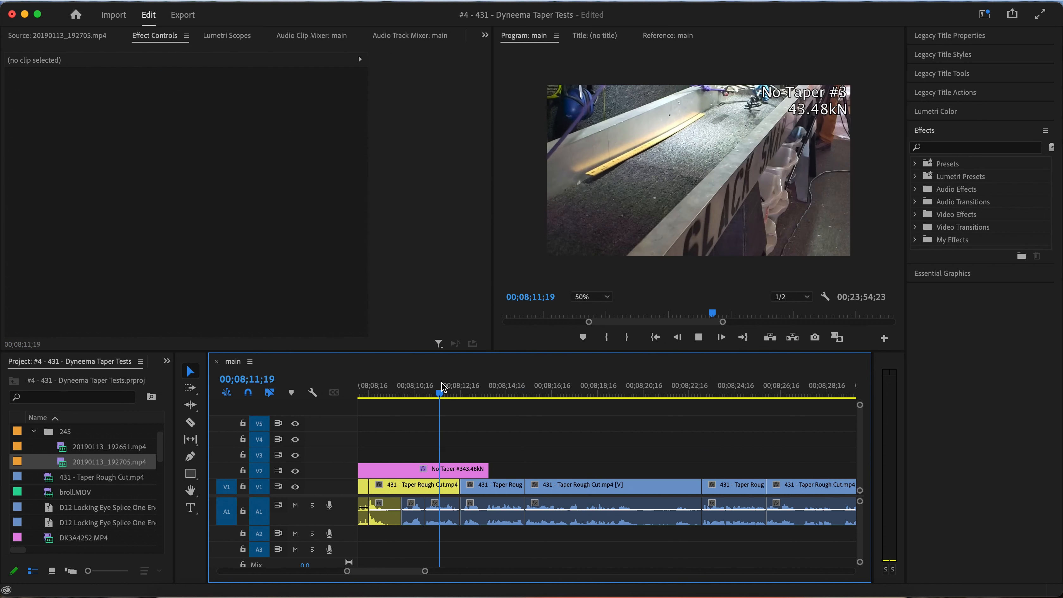
key(space)
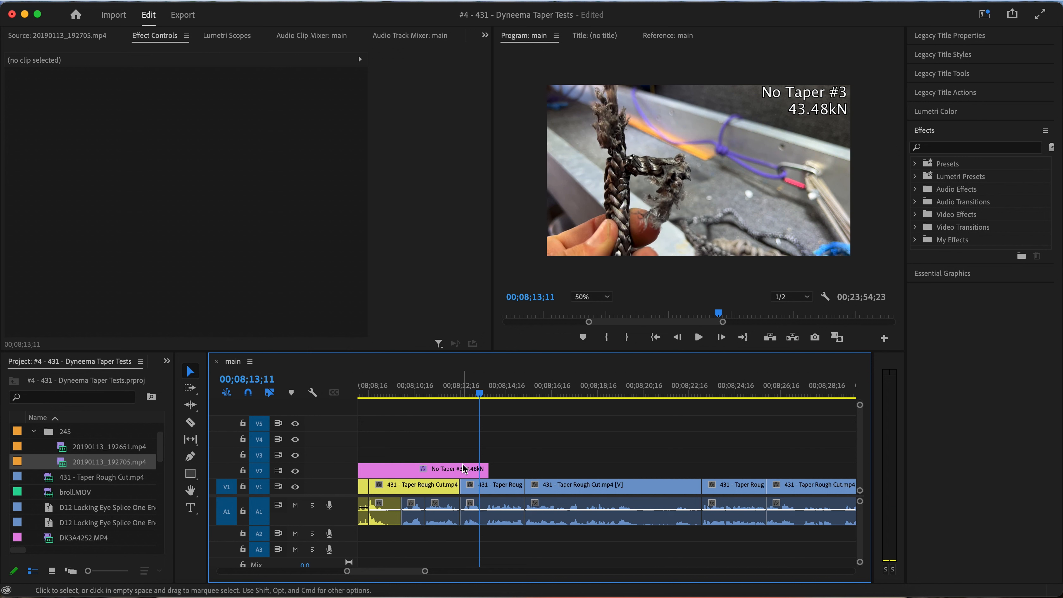
scroll(462, 483, up, 5)
drag(458, 494, 452, 493)
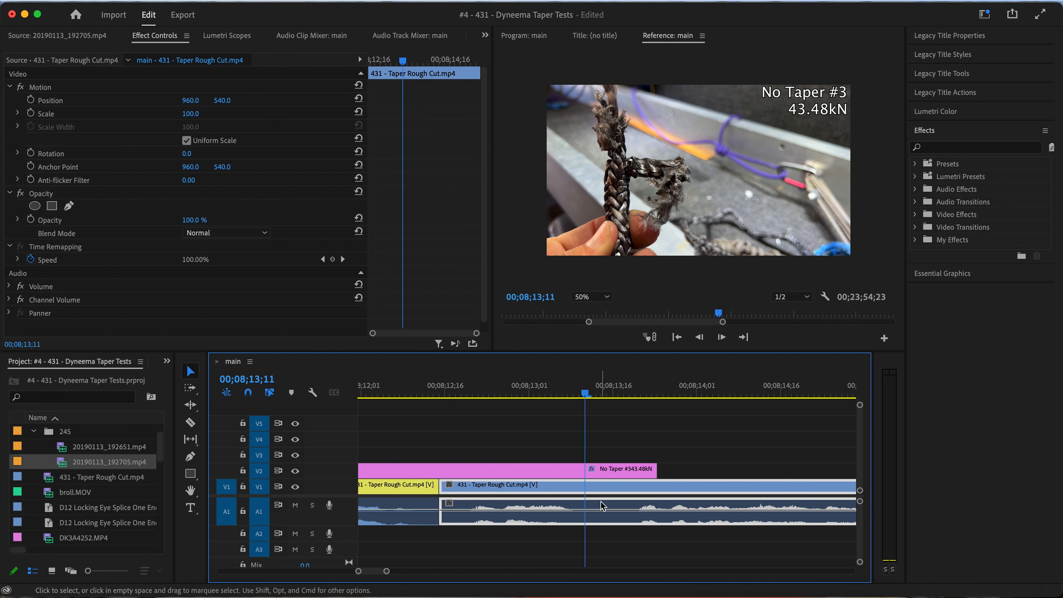
scroll(602, 501, down, 4)
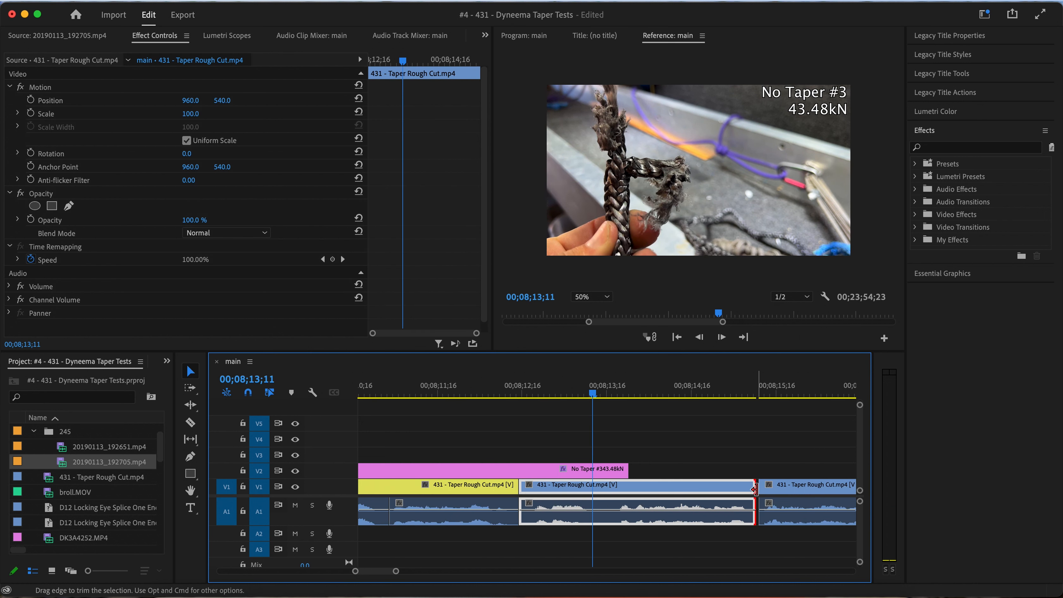
click(754, 489)
scroll(763, 494, up, 5)
right_click(746, 488)
click(779, 500)
scroll(719, 500, down, 4)
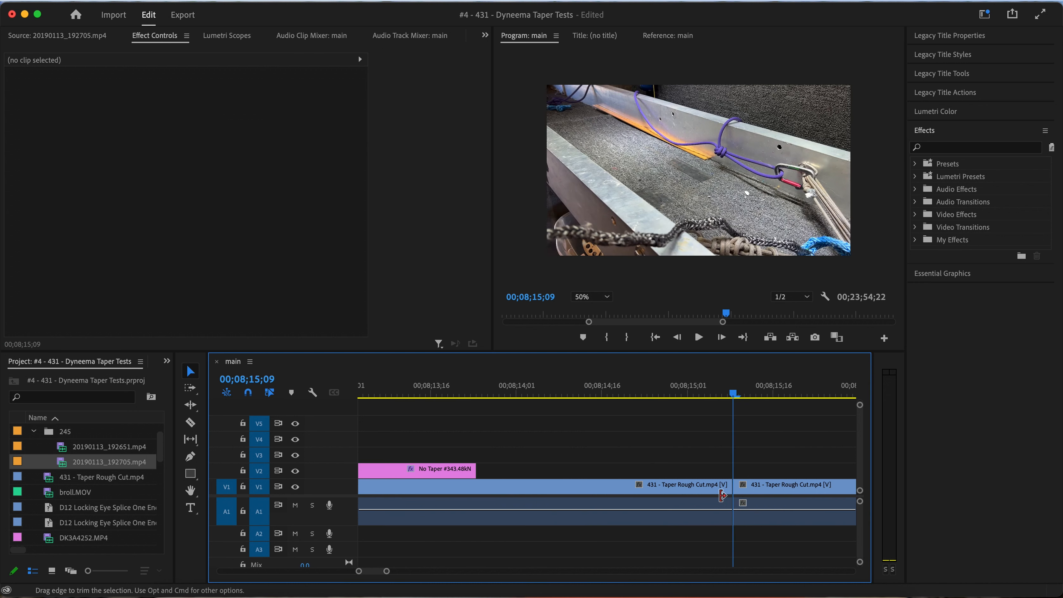
Play the third No Taper test's rope inspection from near the end of its title to the frayed-end close-up
click(568, 392)
key(space)
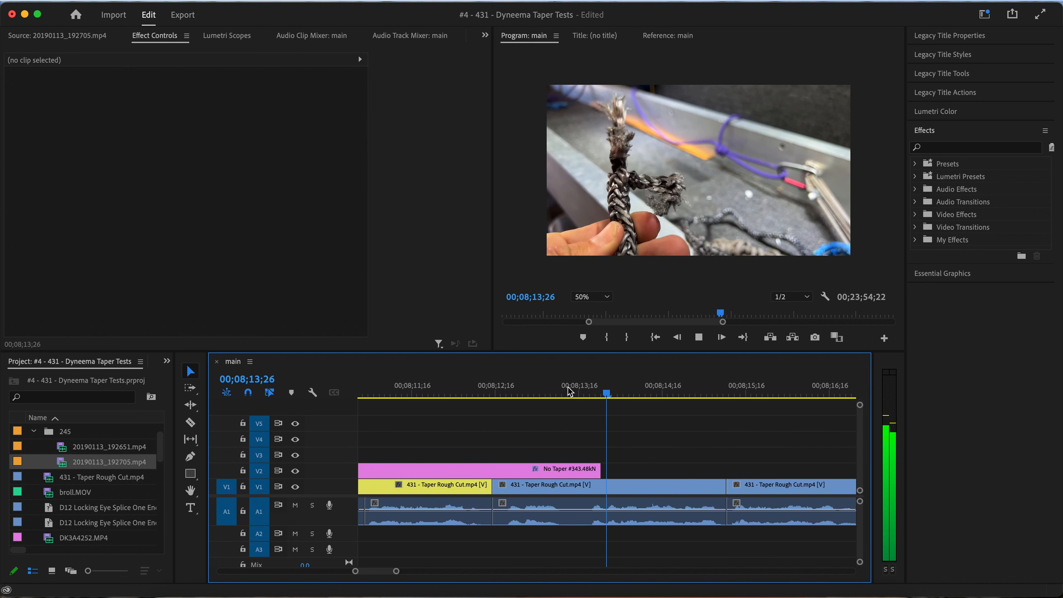
scroll(596, 450, down, 2)
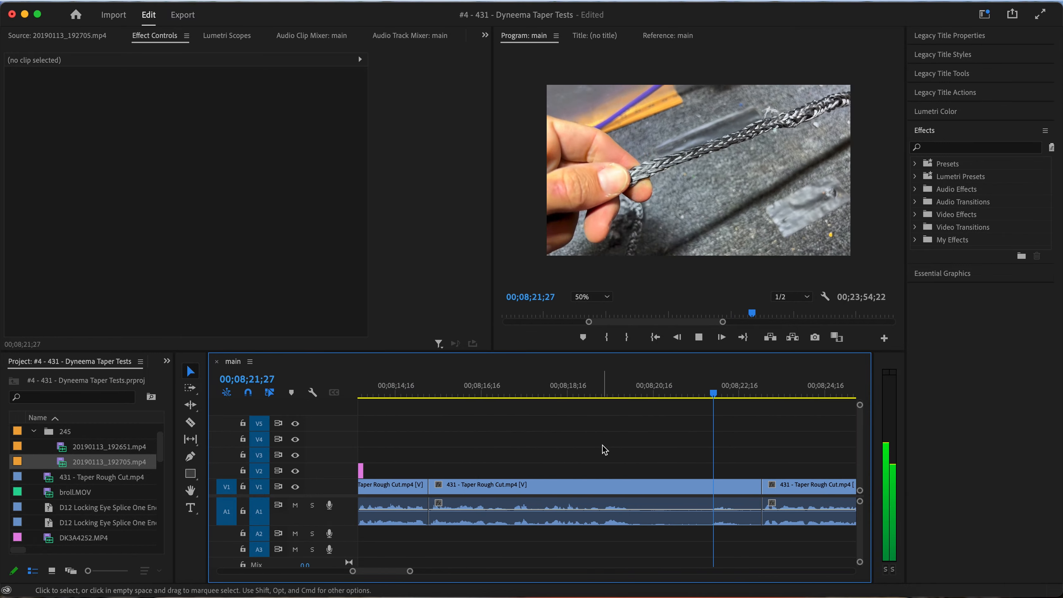
key(space)
key(space)
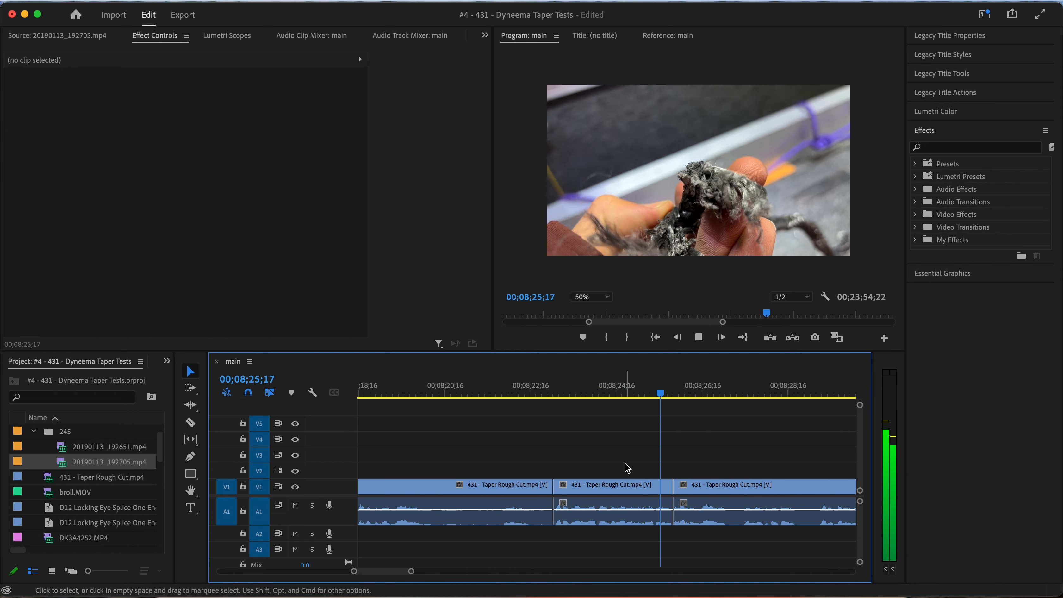
scroll(628, 469, down, 2)
scroll(627, 468, right, 2)
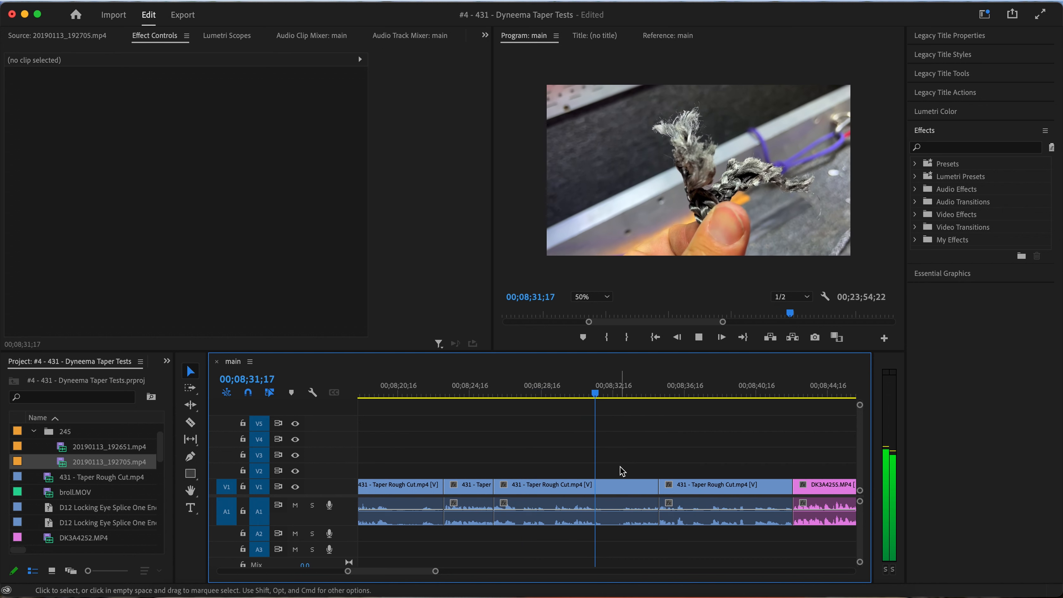
key(space)
Split the frayed-end close-up at the playhead and ripple delete everything from there through the graph clip
click(624, 491)
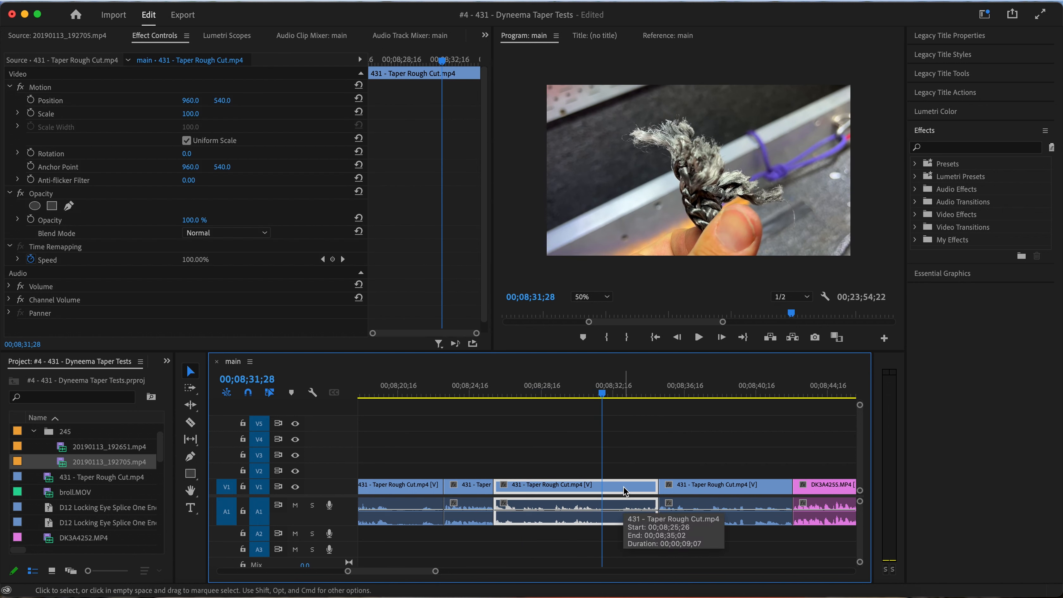
key(super+k)
key(space)
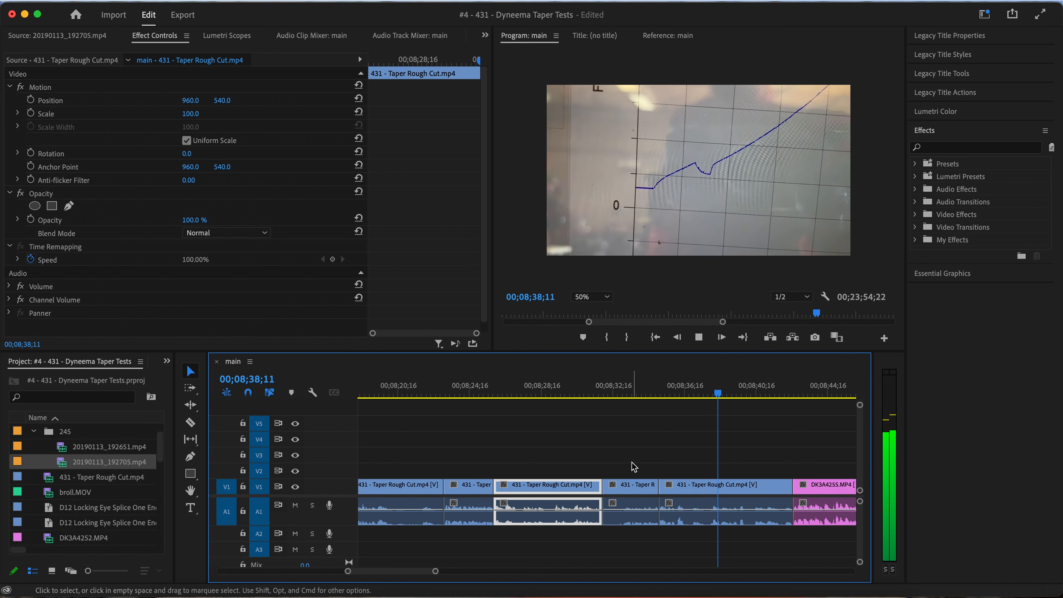
scroll(631, 462, down, 2)
key(space)
drag(632, 462, 690, 526)
key(alt+BackSpace)
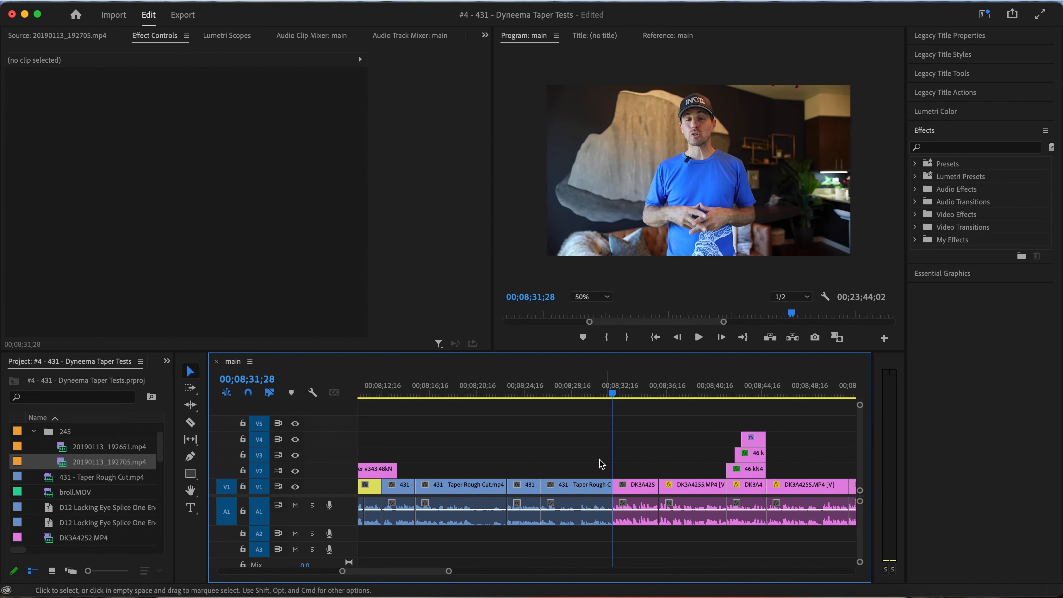
Extend the No Taper #3 title to the start of the on-camera talking clip
scroll(606, 467, down, 2)
drag(497, 467, 605, 468)
scroll(655, 467, down, 2)
scroll(654, 468, down, 2)
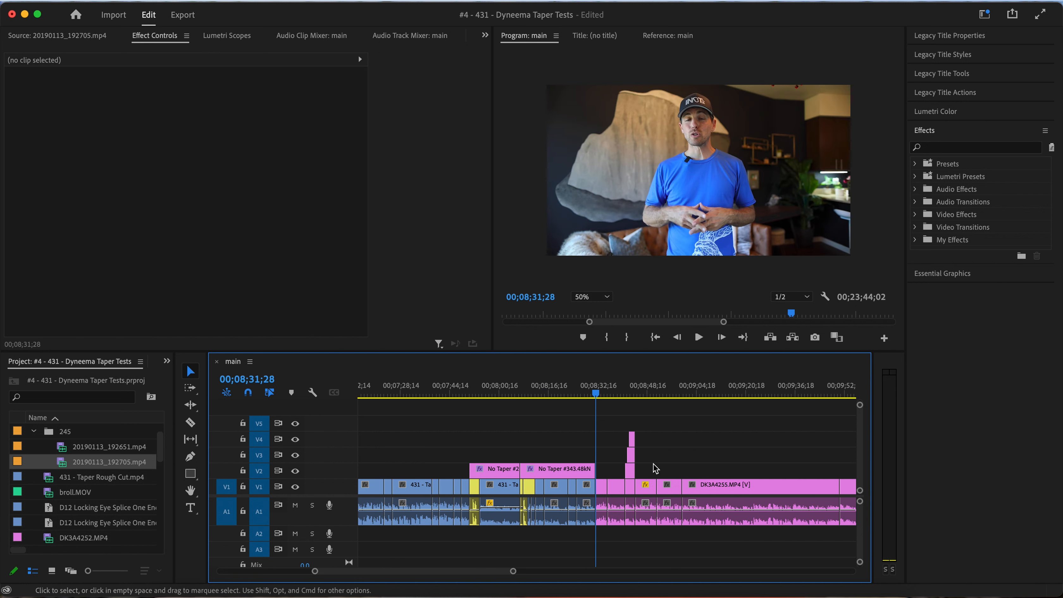
Play the on-camera summary and delete the three stacked 46 kN, 42 kN and 43 kN titles
key(space)
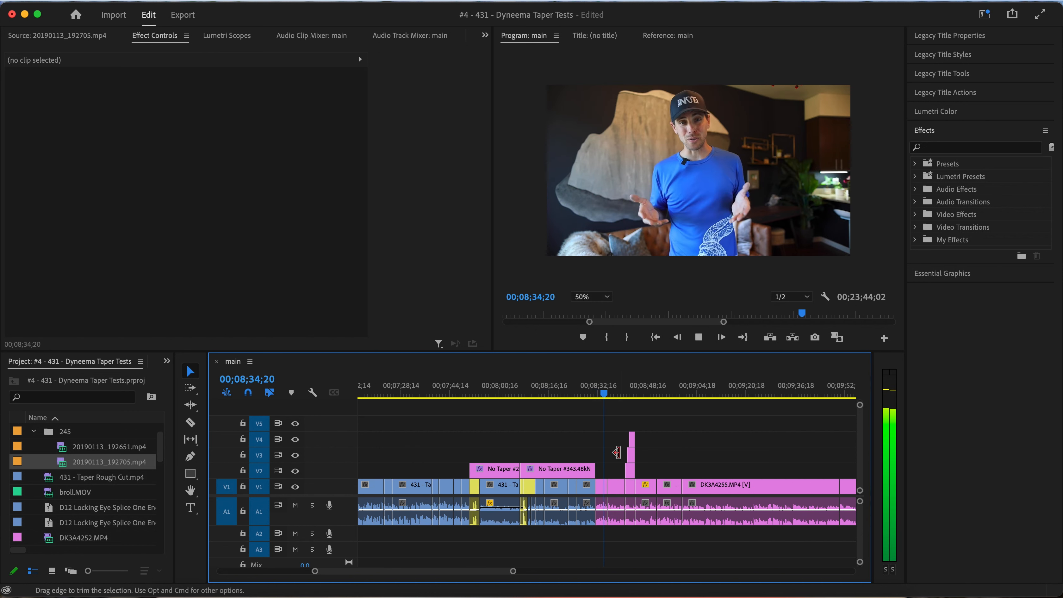
scroll(619, 456, up, 2)
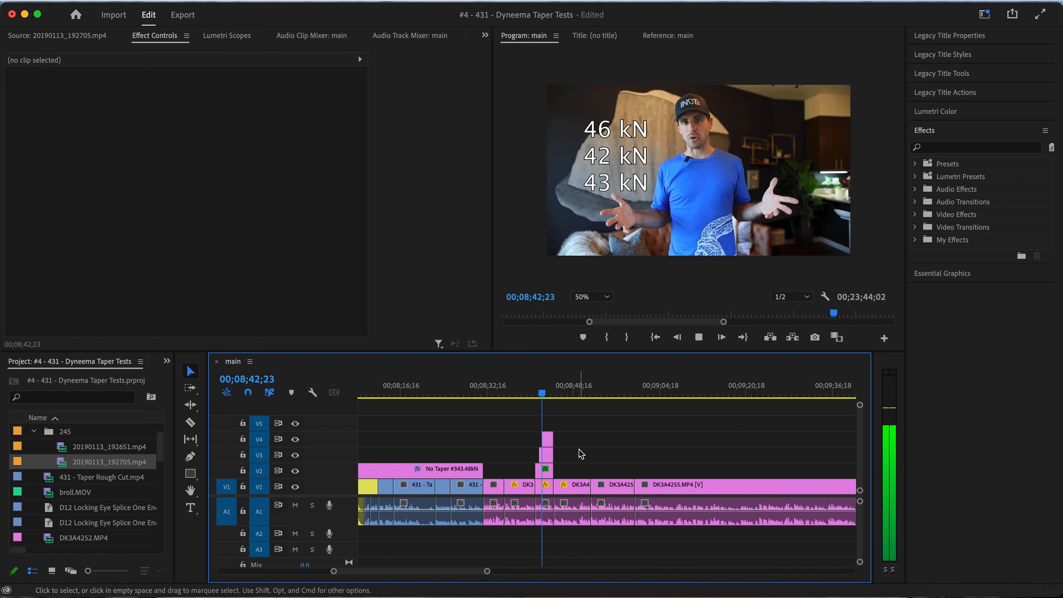
key(space)
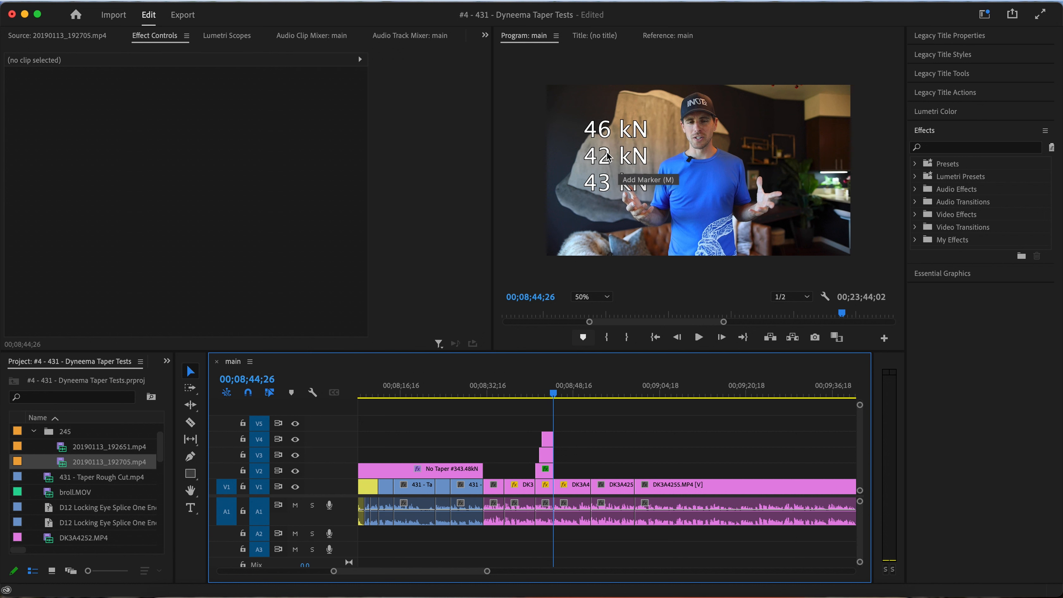
drag(544, 409, 546, 472)
key(Delete)
Find the screenshot listing only the No Taper results, 2022-07-22 at 7.42.39 AM, and place it on V2 above the on-camera summary
scroll(80, 538, down, 5)
scroll(79, 538, down, 4)
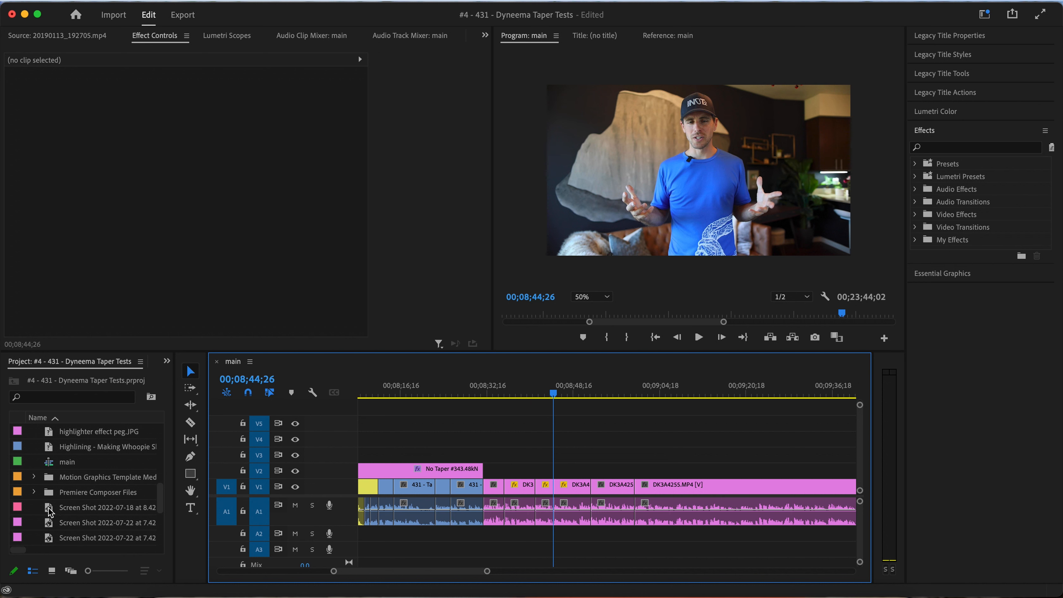
double_click(49, 511)
double_click(50, 526)
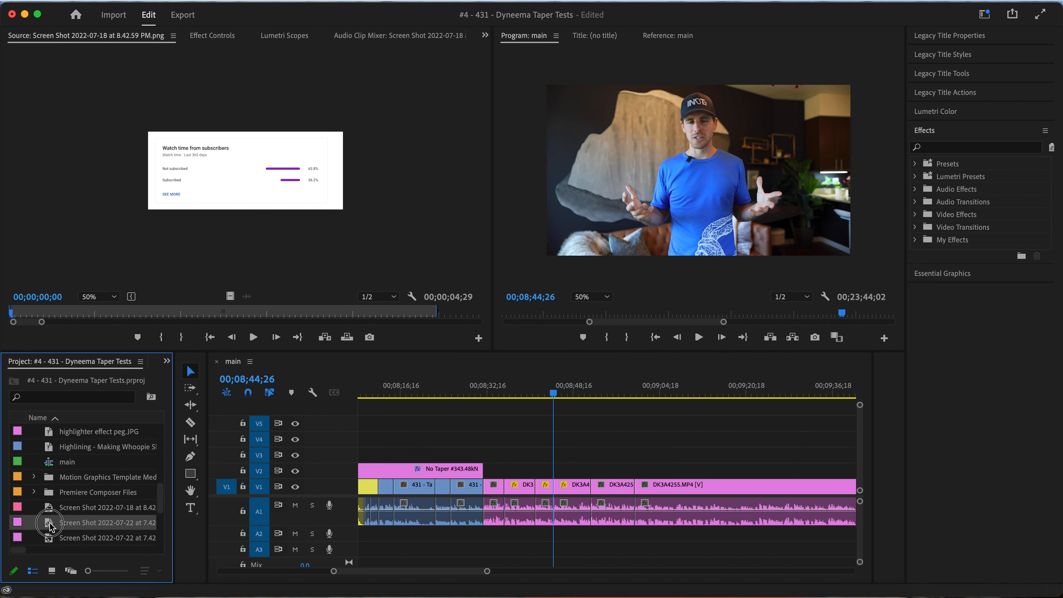
scroll(50, 526, down, 5)
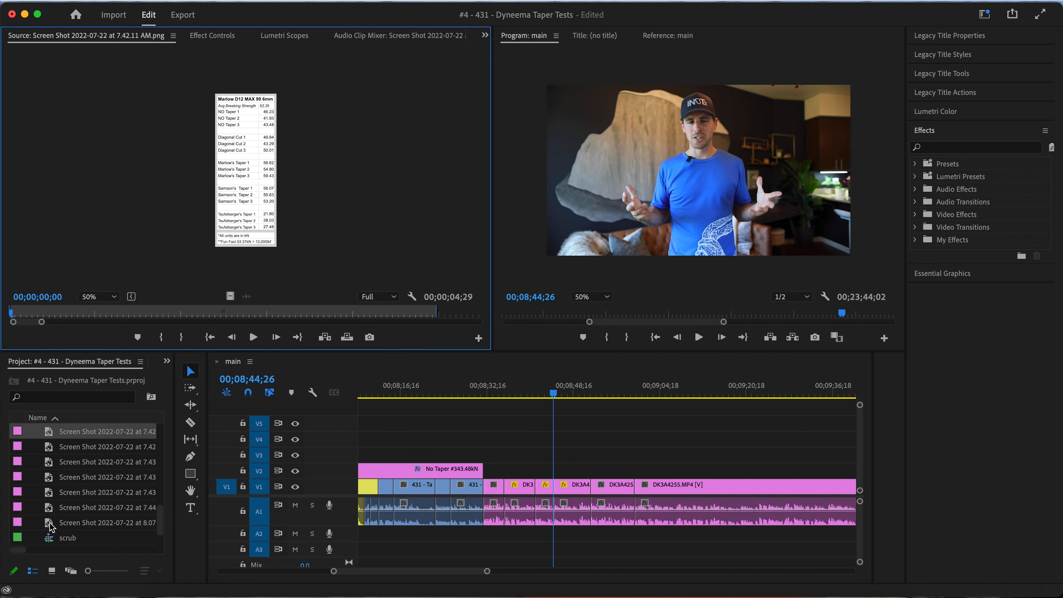
double_click(49, 448)
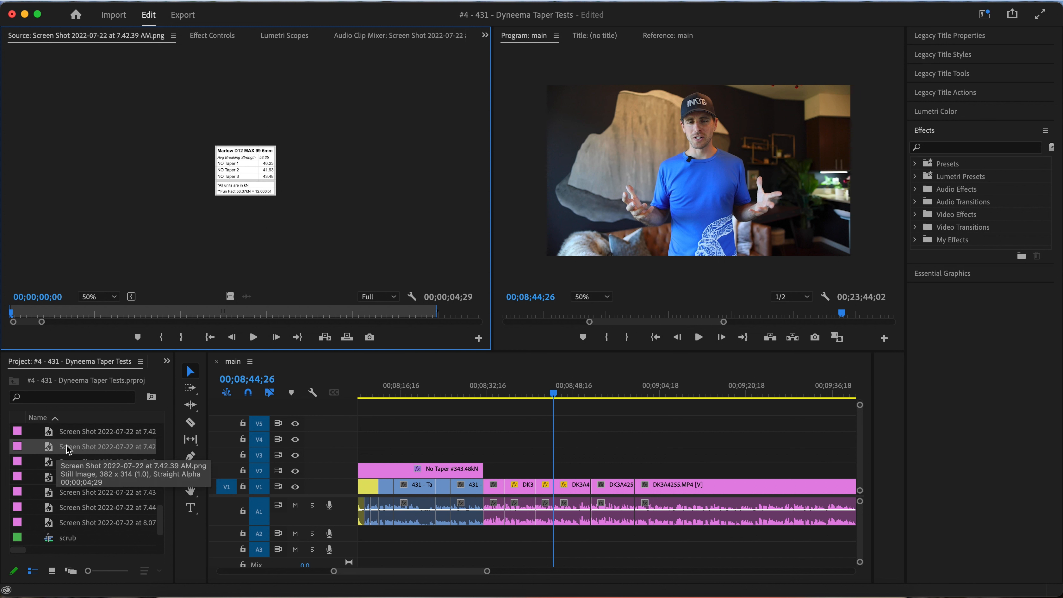
drag(68, 450, 504, 470)
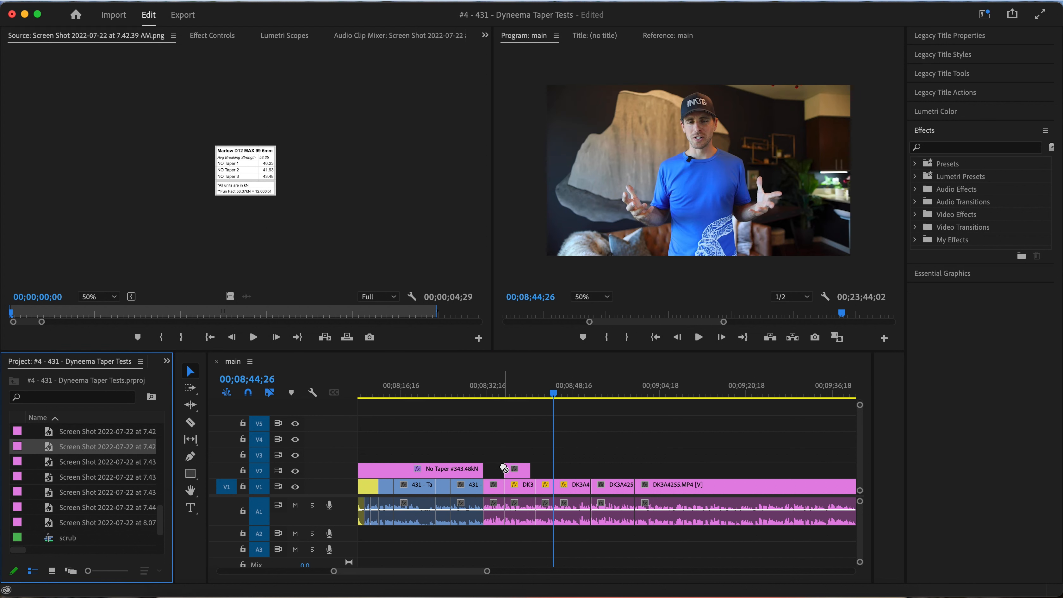
Extend the results screenshot on V2 back to the end of the No Taper #3 title and forward to the start of the last DK3A4255 clip
click(481, 392)
key(space)
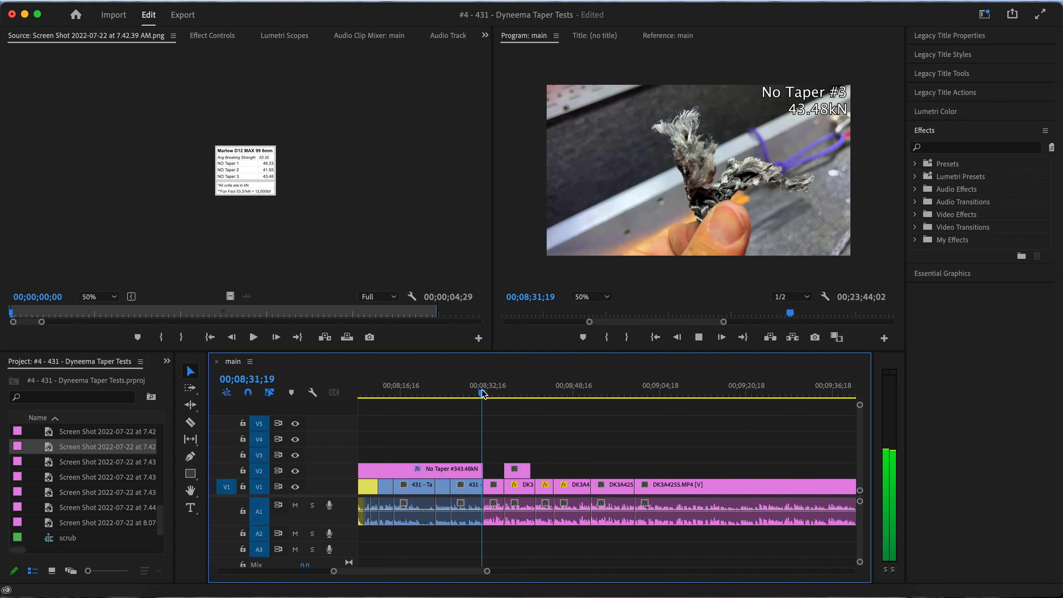
drag(507, 471, 489, 471)
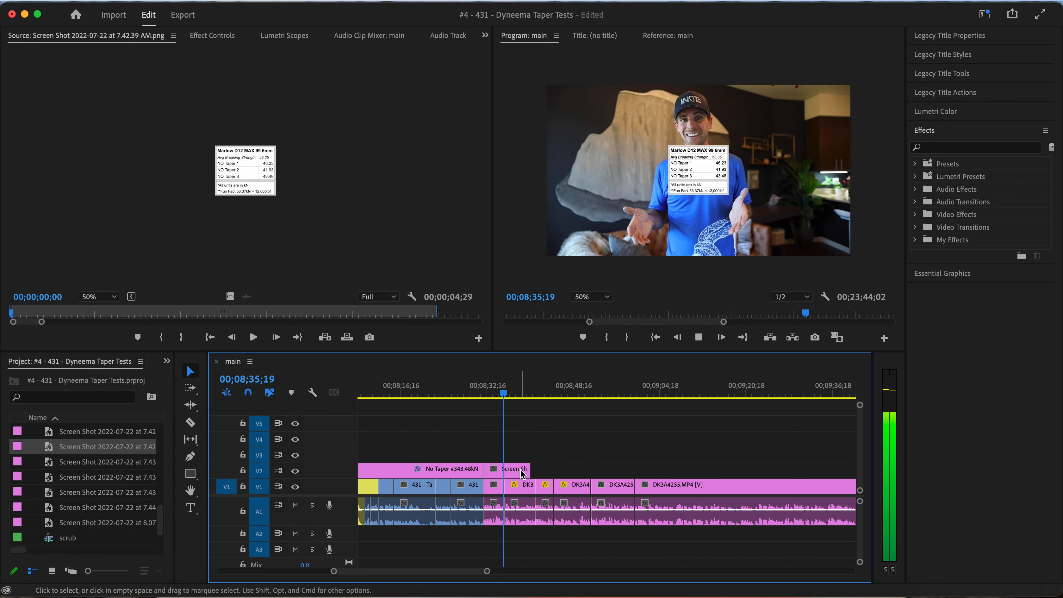
scroll(526, 470, up, 1)
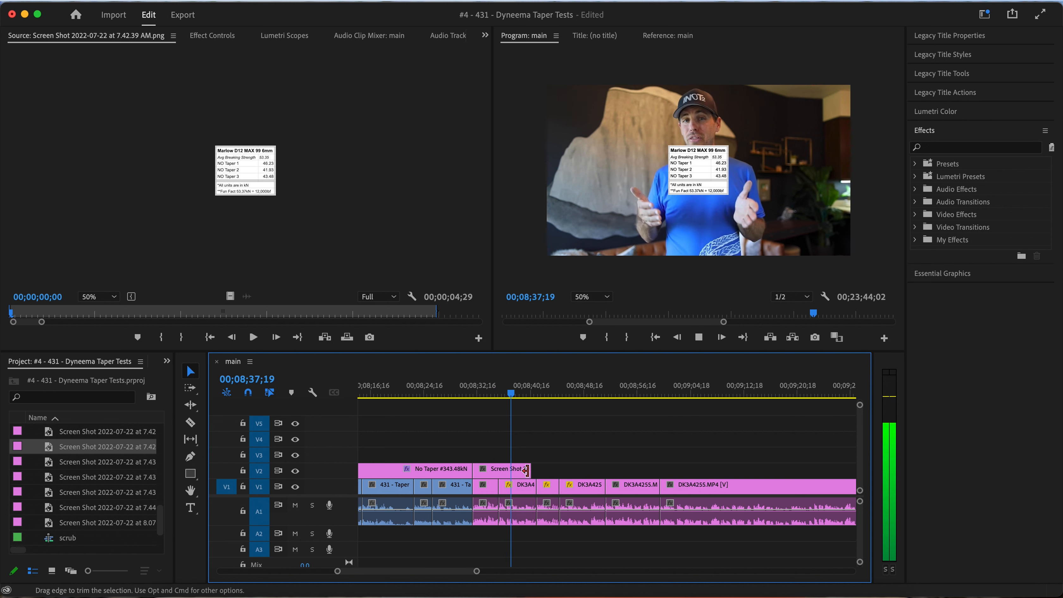
drag(526, 469, 656, 470)
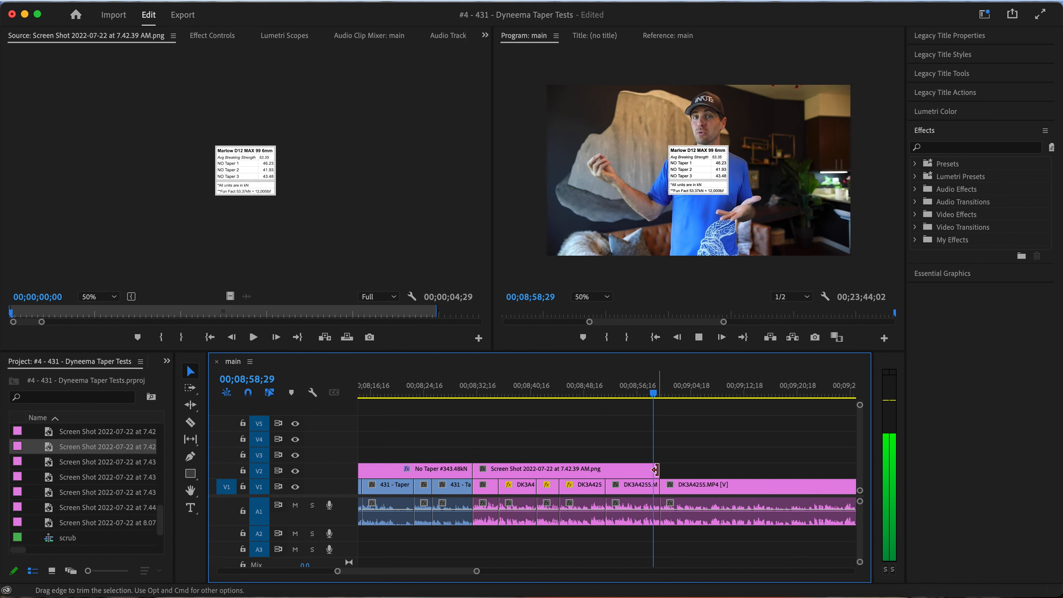
key(space)
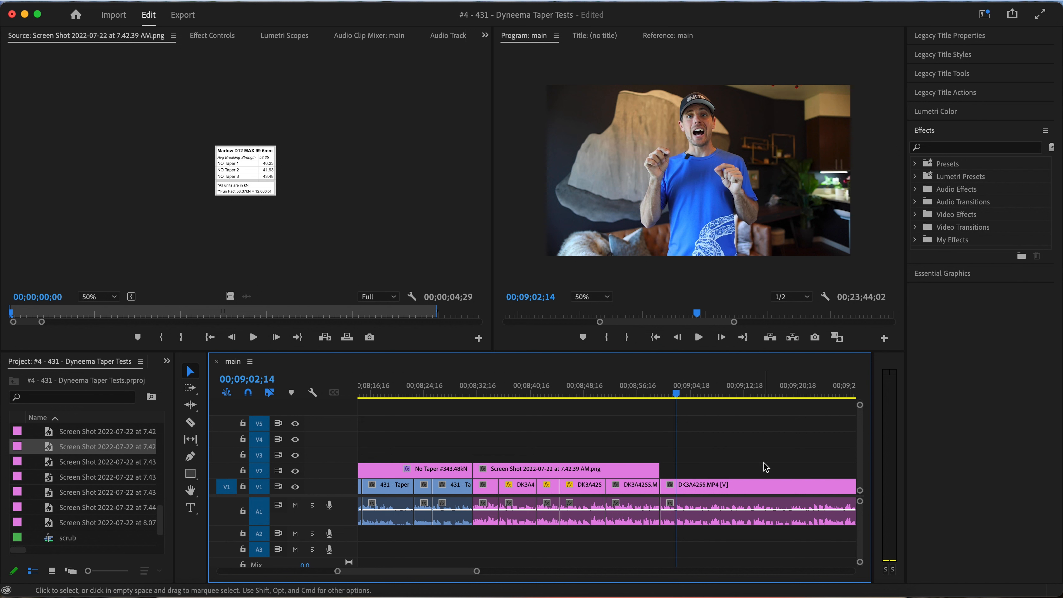
mouse_move(606, 393)
mouse_down()
mouse_move(553, 396)
mouse_move(593, 393)
mouse_up()
click(692, 179)
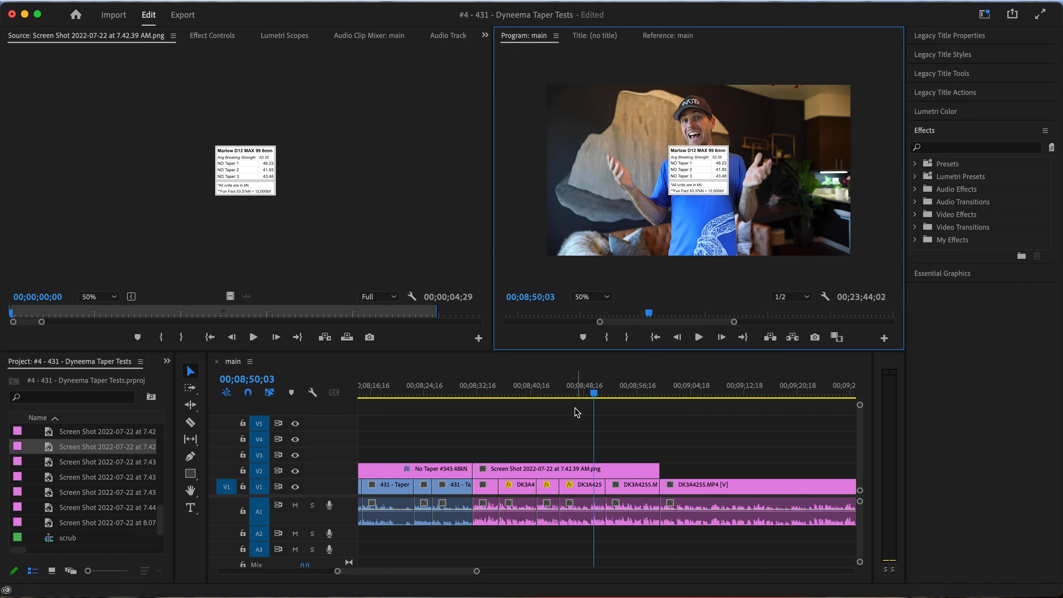
click(561, 469)
click(667, 35)
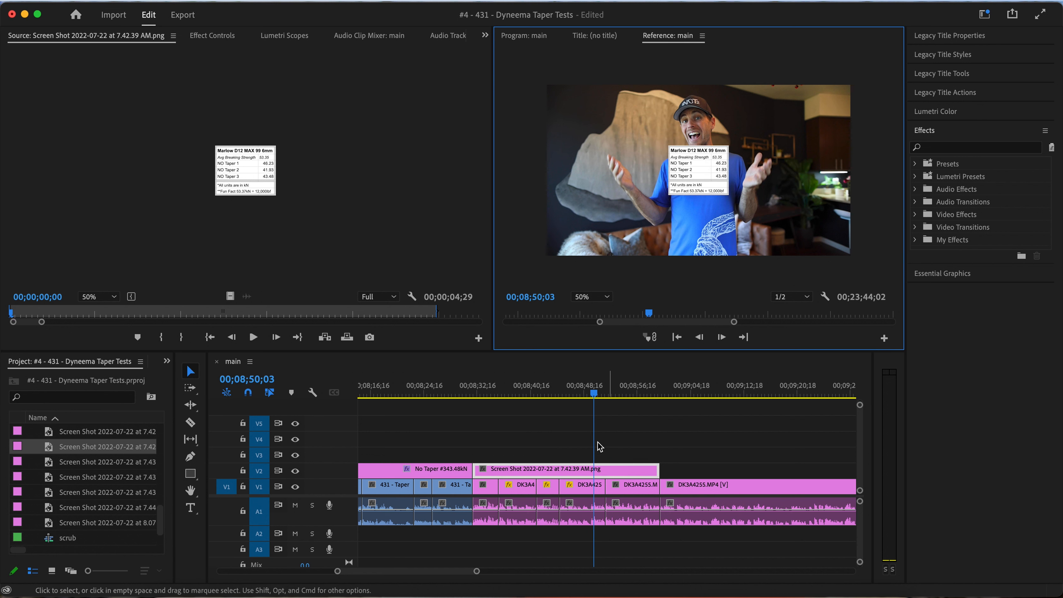
click(600, 473)
click(691, 176)
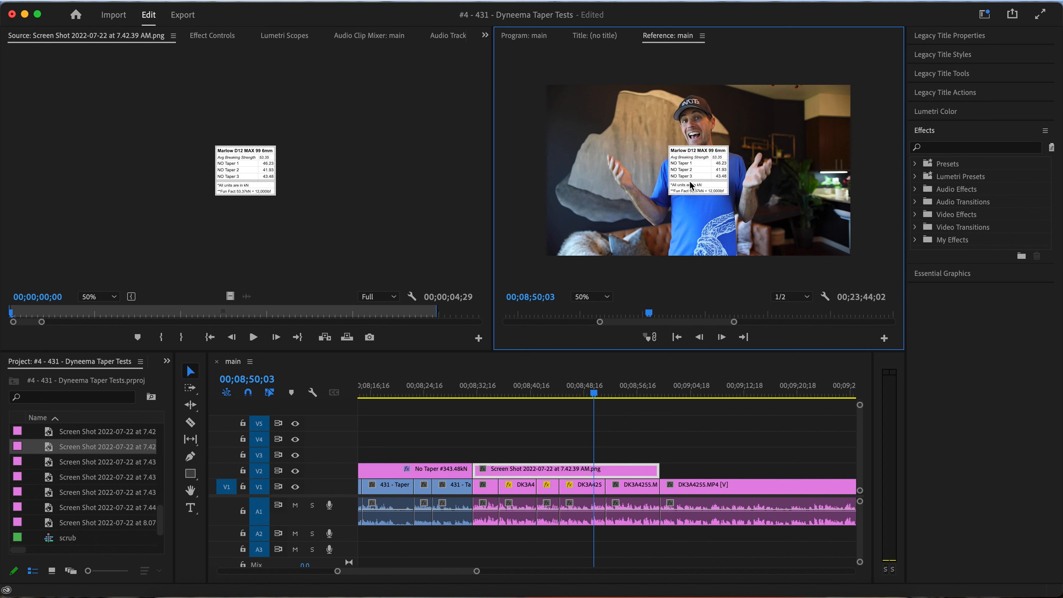
click(582, 419)
click(569, 273)
click(519, 478)
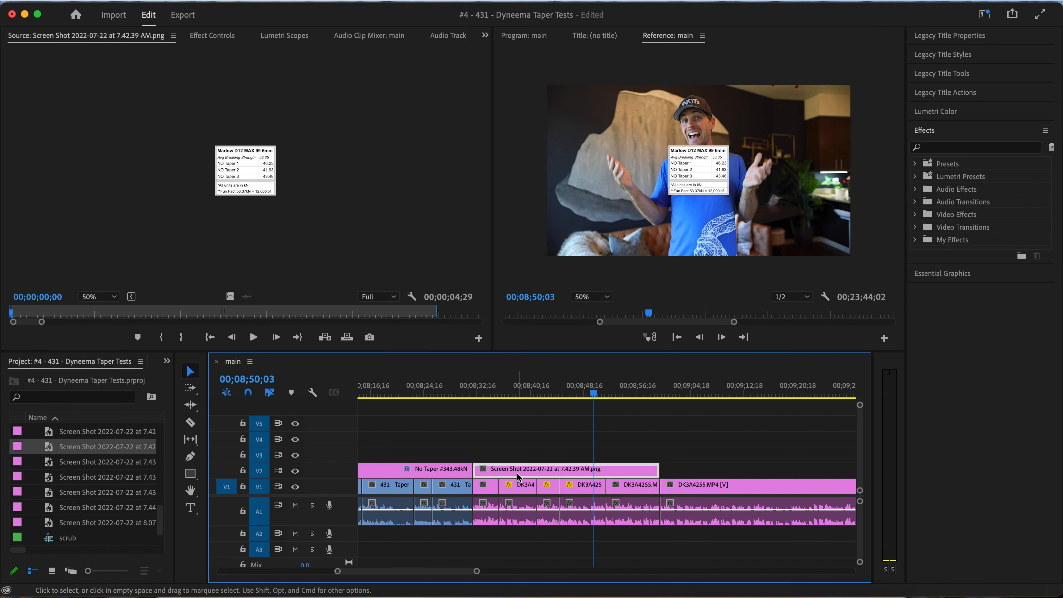
click(704, 182)
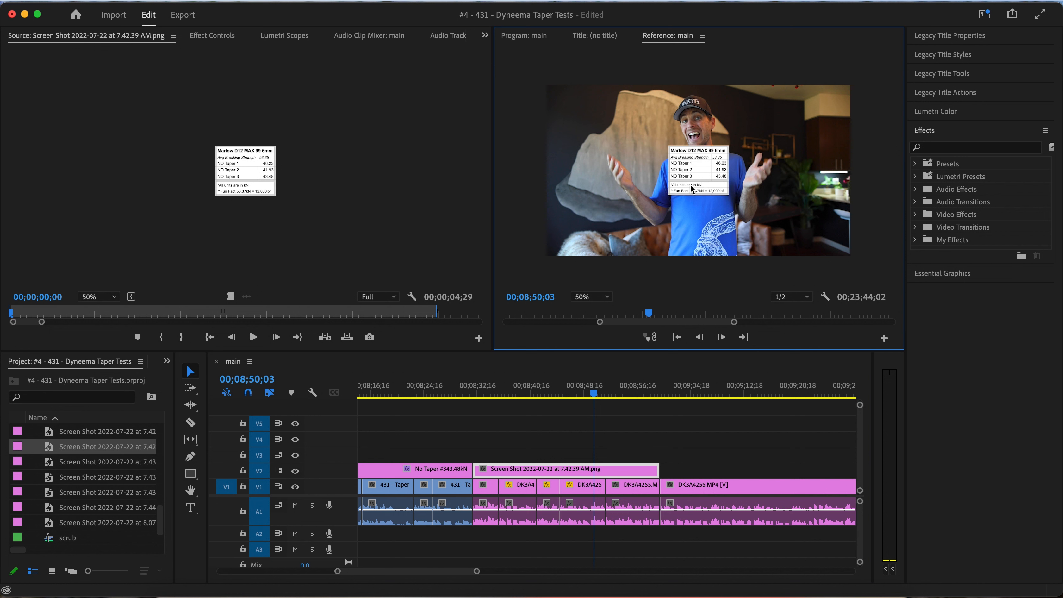
Enlarge the No Taper results table and place it in the upper-left corner of the frame beside the speaker
click(464, 395)
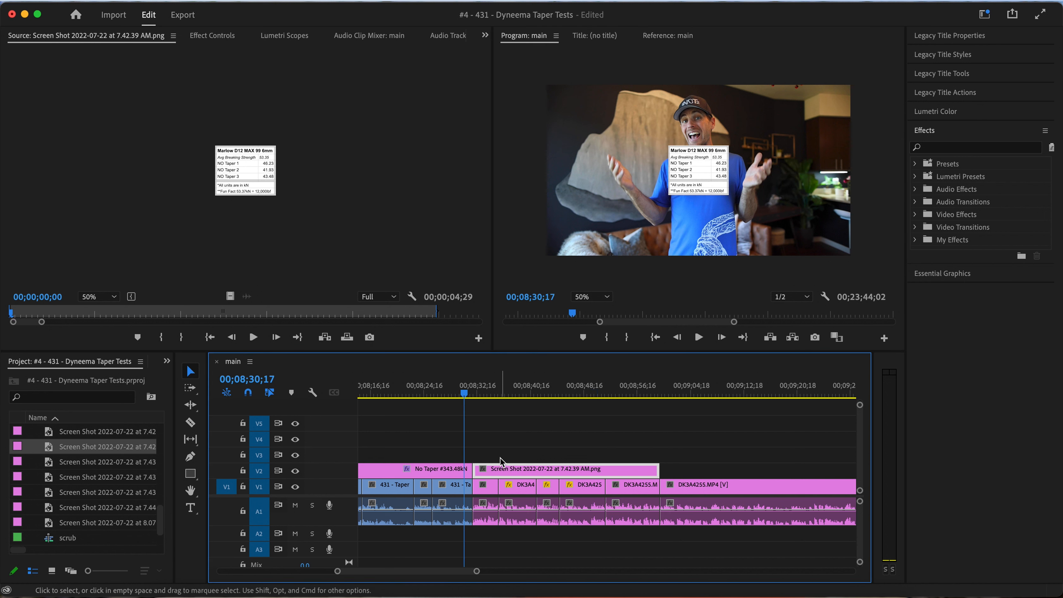
click(532, 394)
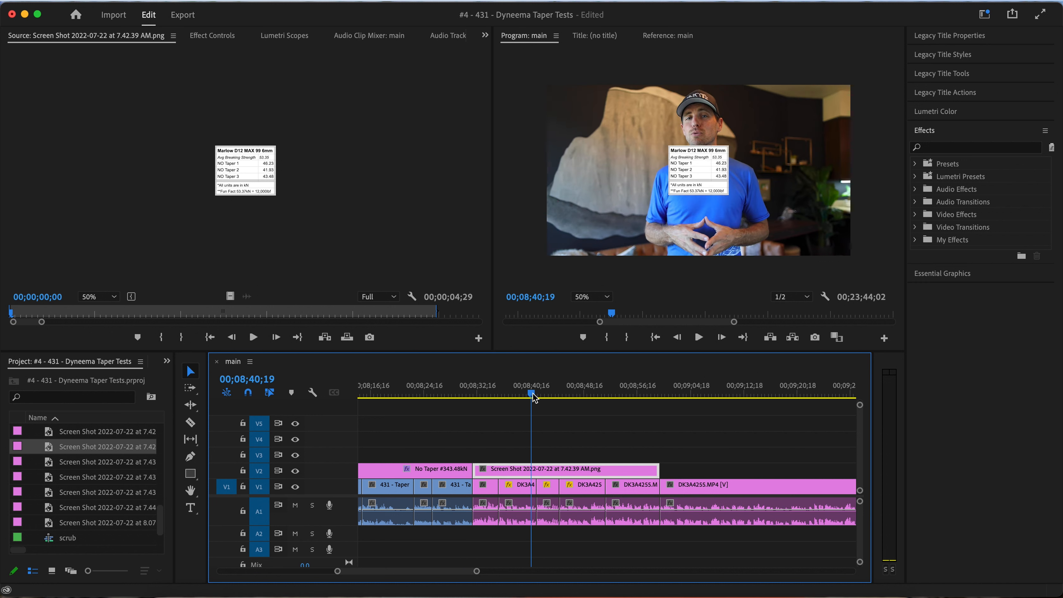
click(697, 176)
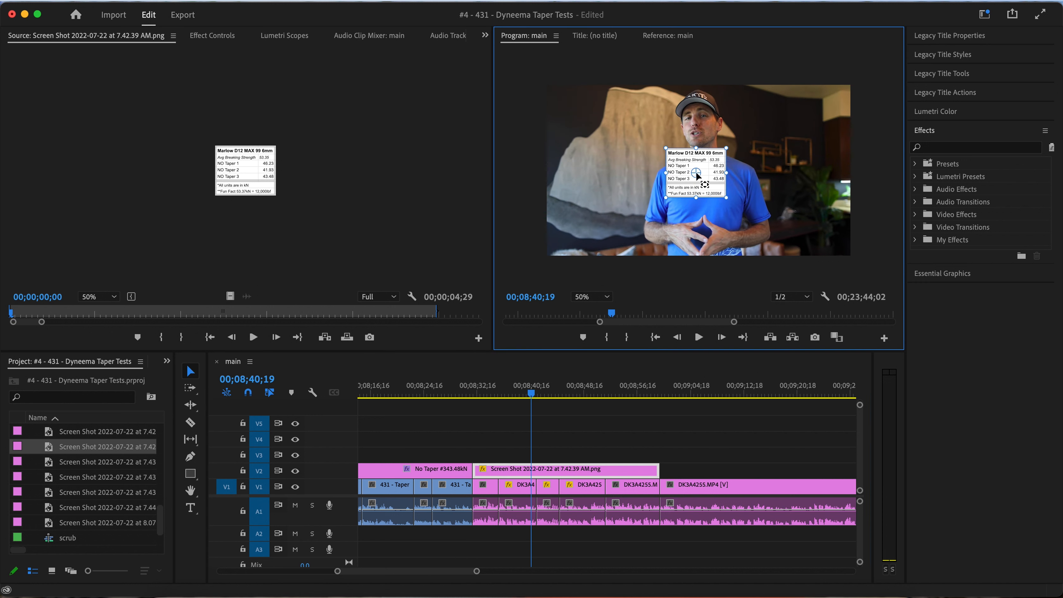
scroll(686, 183, up, 10)
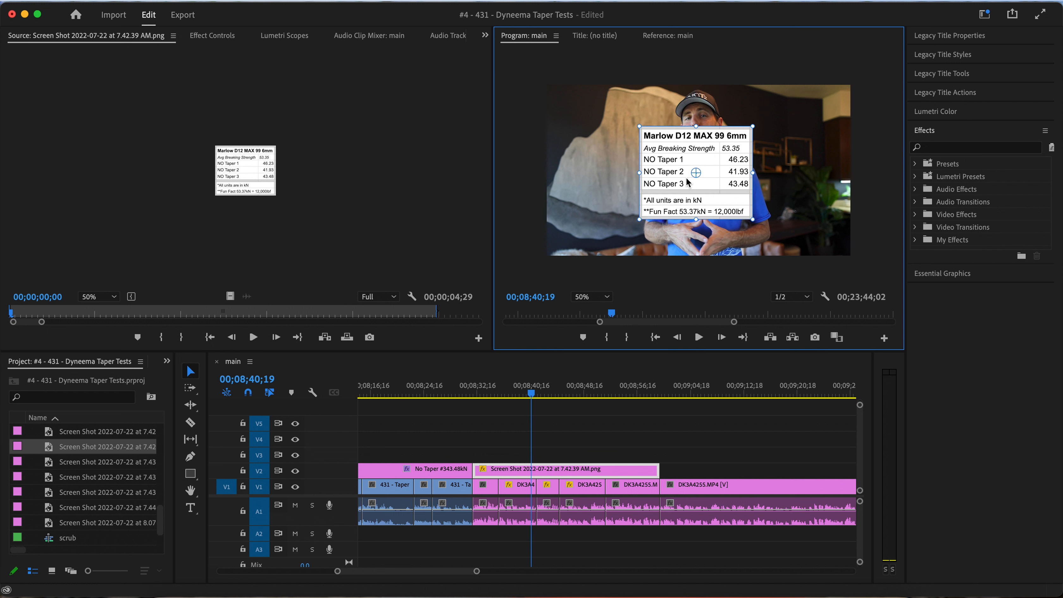
drag(665, 164, 586, 126)
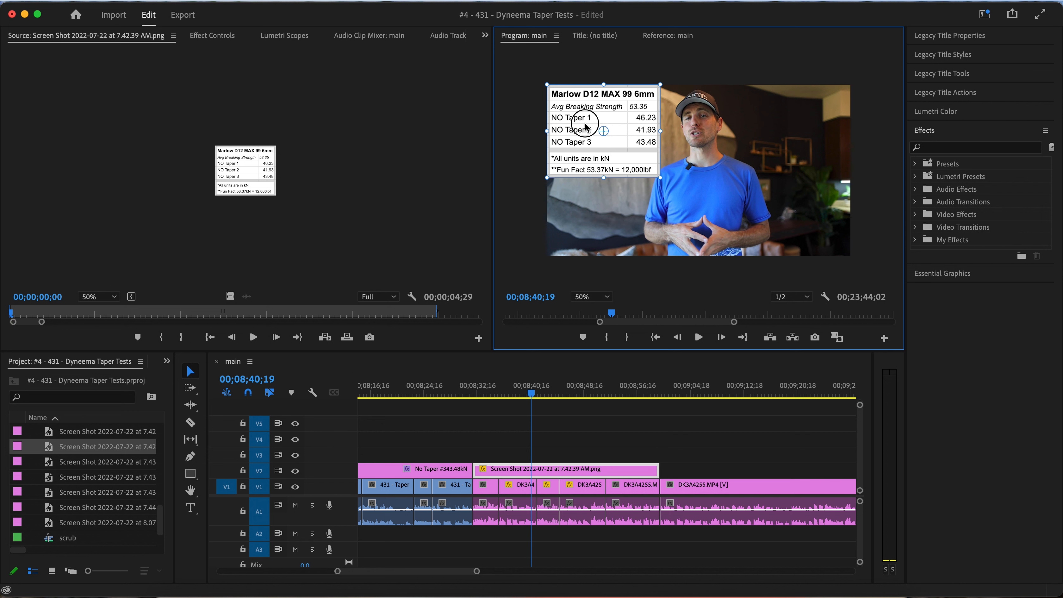
Play the start of the summary and shift the second on-camera clip's image right, so the speaker clears the results table
click(461, 394)
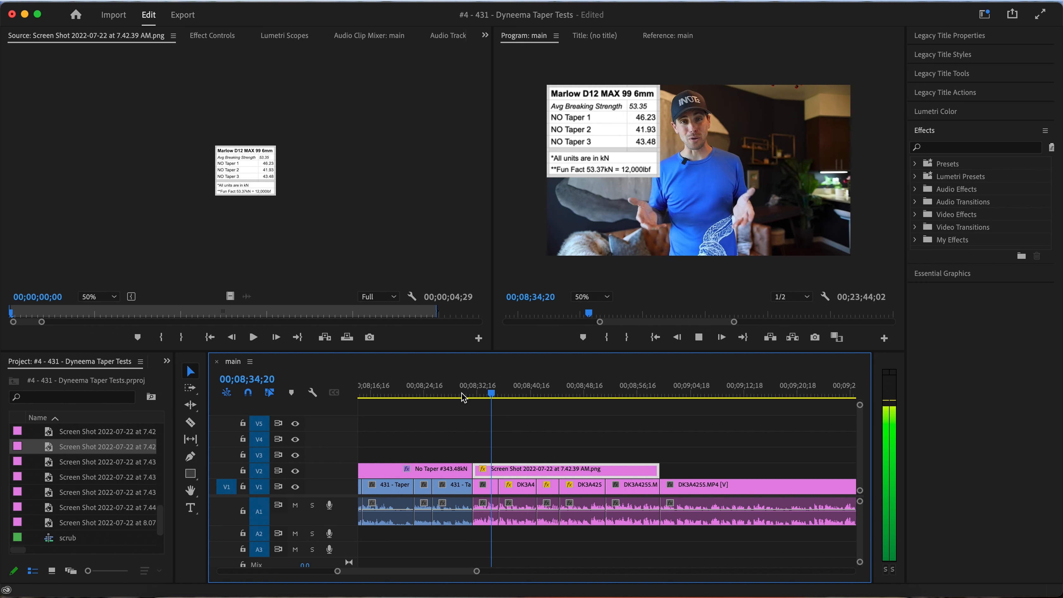
key(space)
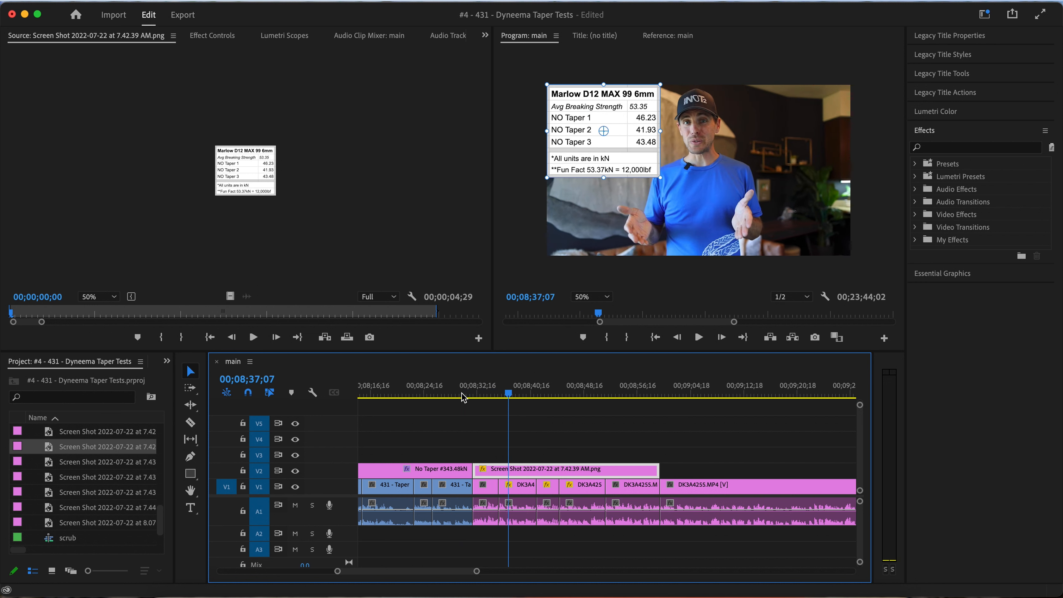
click(524, 492)
click(712, 194)
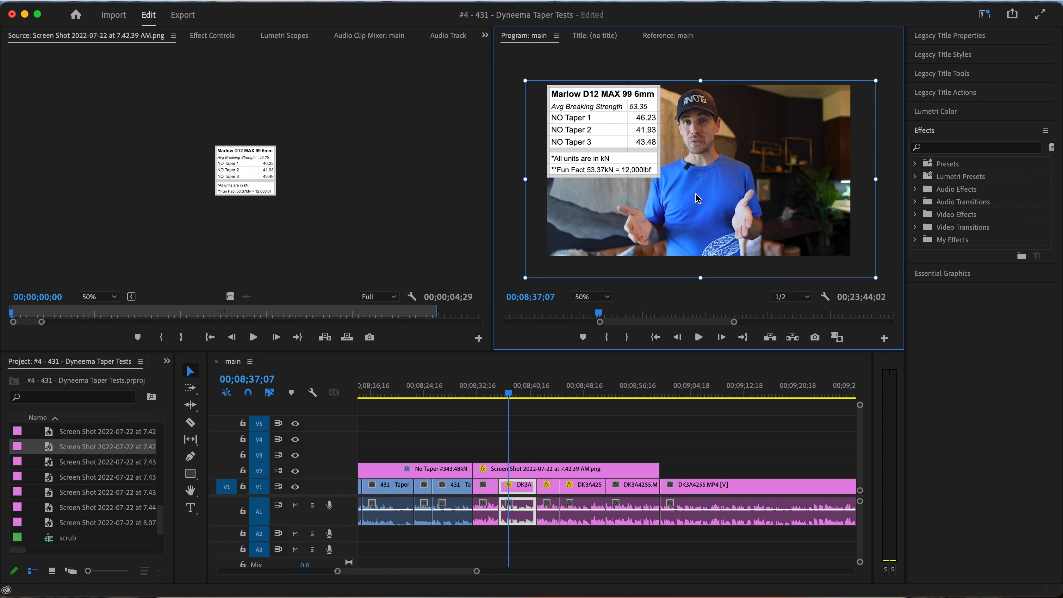
drag(711, 191, 726, 192)
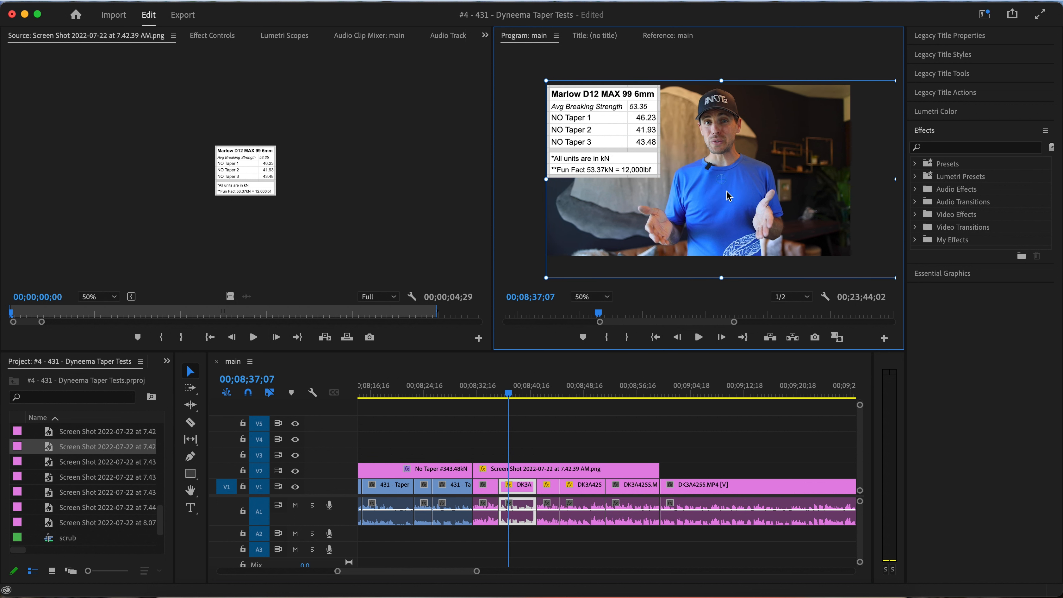
Play the on-camera summary through to the end of the results table to check the speaker's framing
click(490, 396)
key(space)
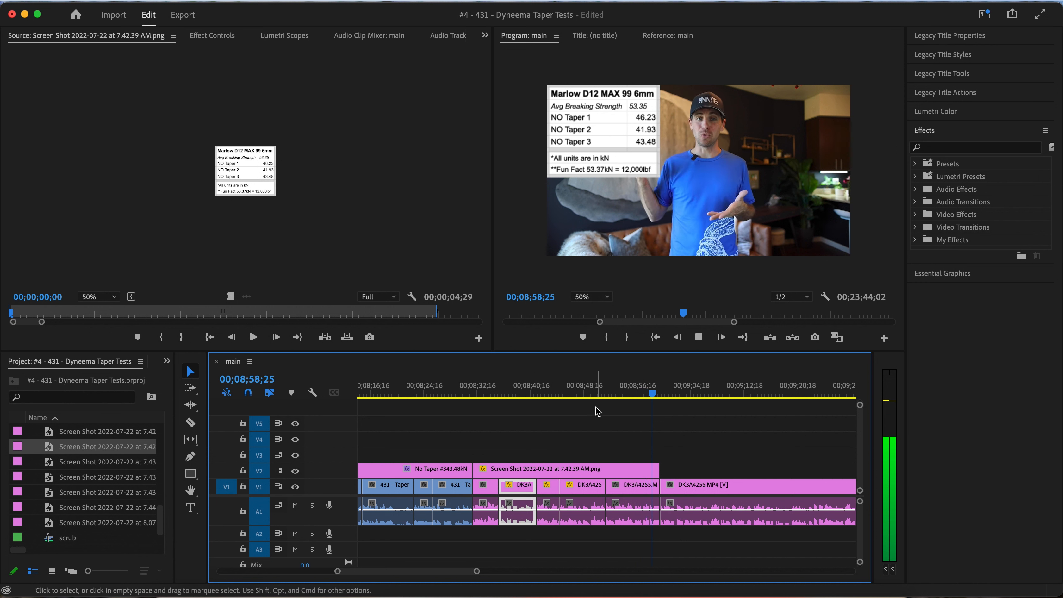
key(space)
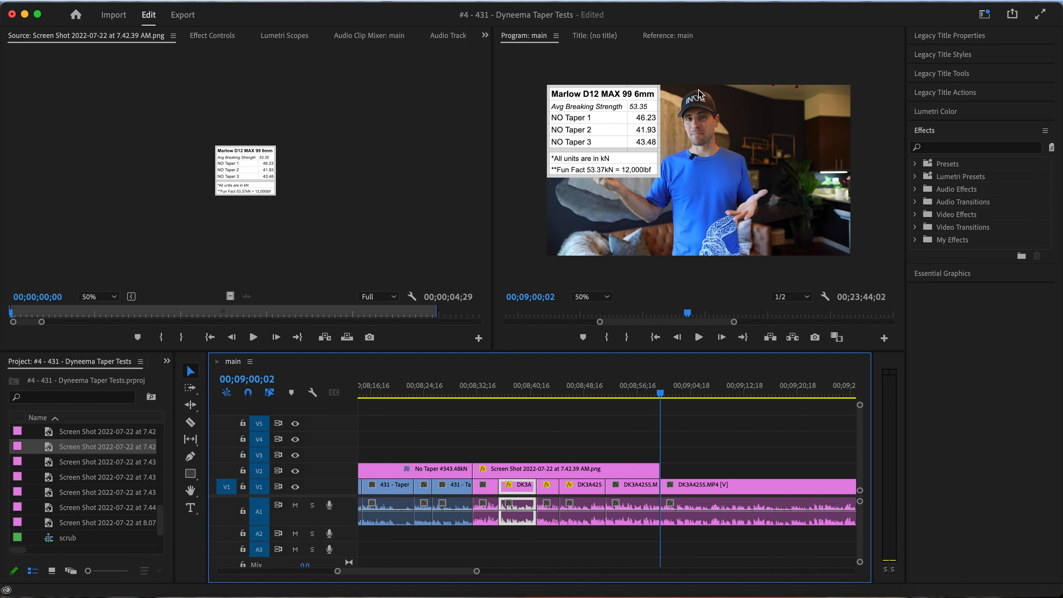
Enlarge the fourth on-camera clip under the results table and shift its image right, keeping the speaker beside the table
click(565, 394)
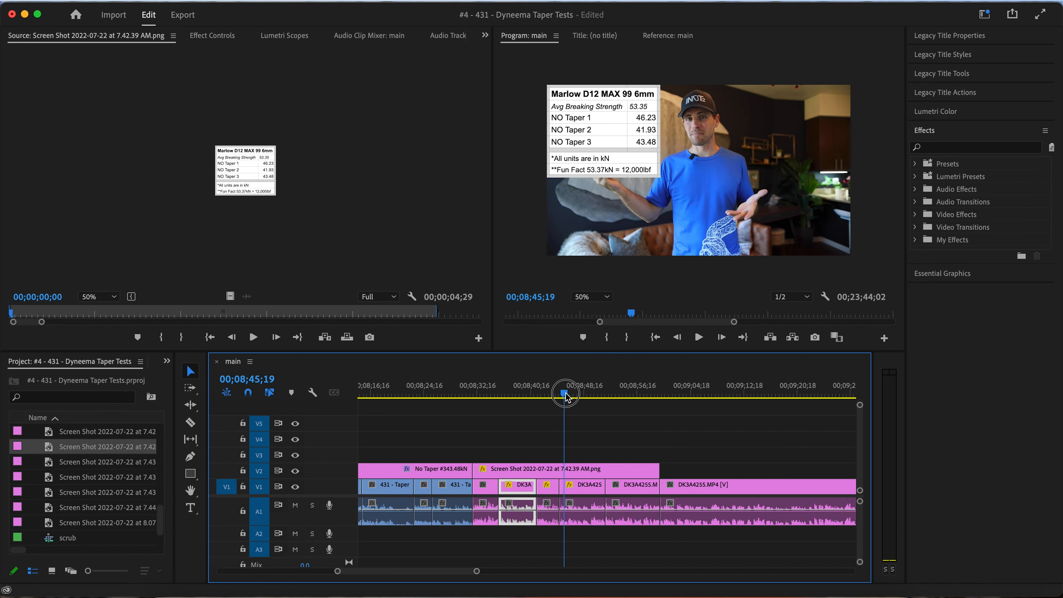
click(584, 485)
click(683, 192)
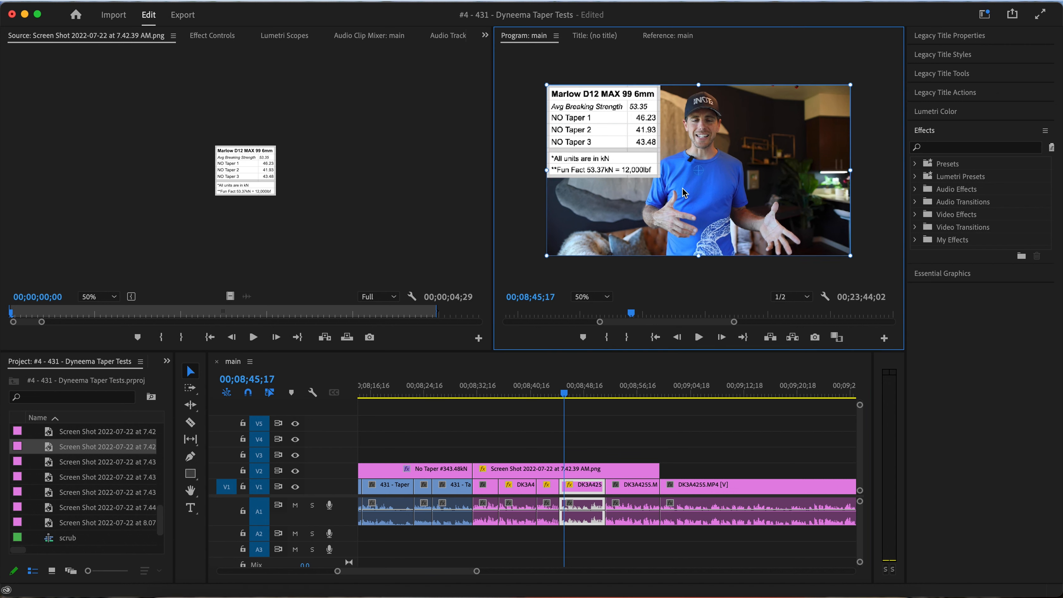
key(super+alt+v)
drag(724, 192, 771, 215)
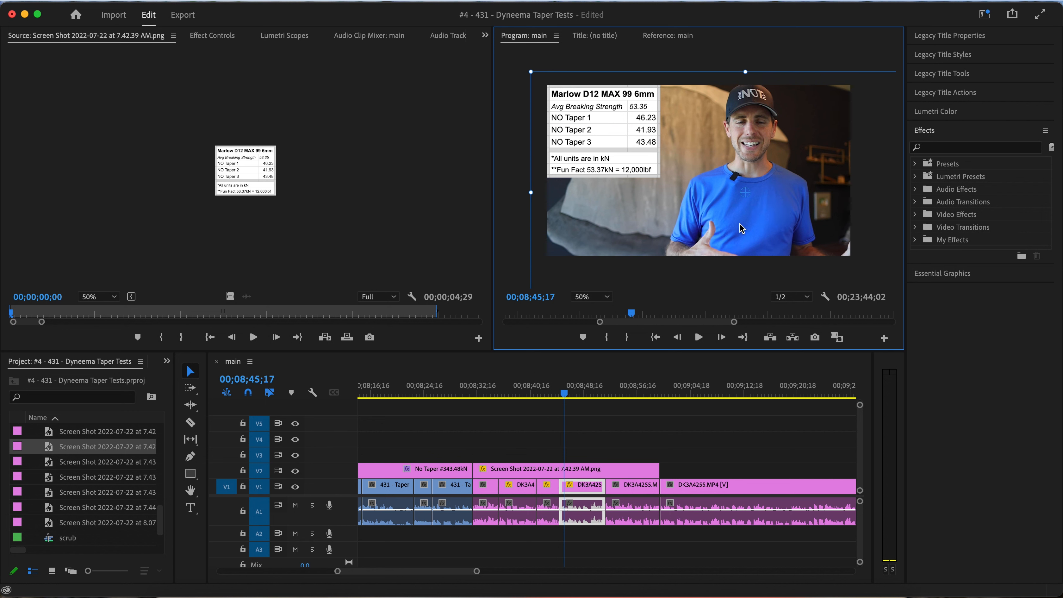
Enlarge the last on-camera clip under the results table and shift its image right and slightly down to clear the table
click(600, 441)
key(space)
click(626, 392)
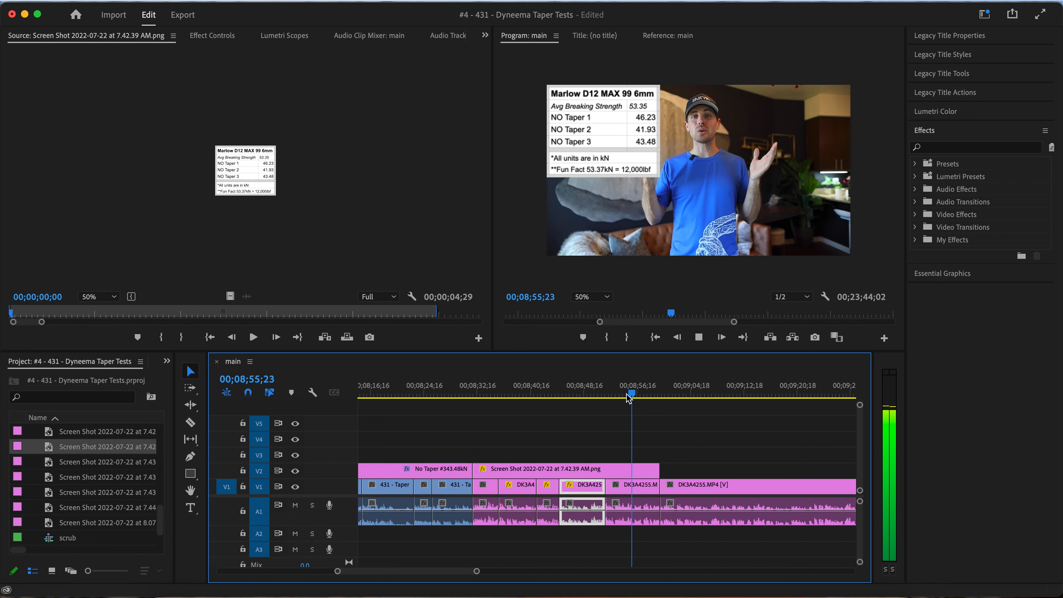
key(space)
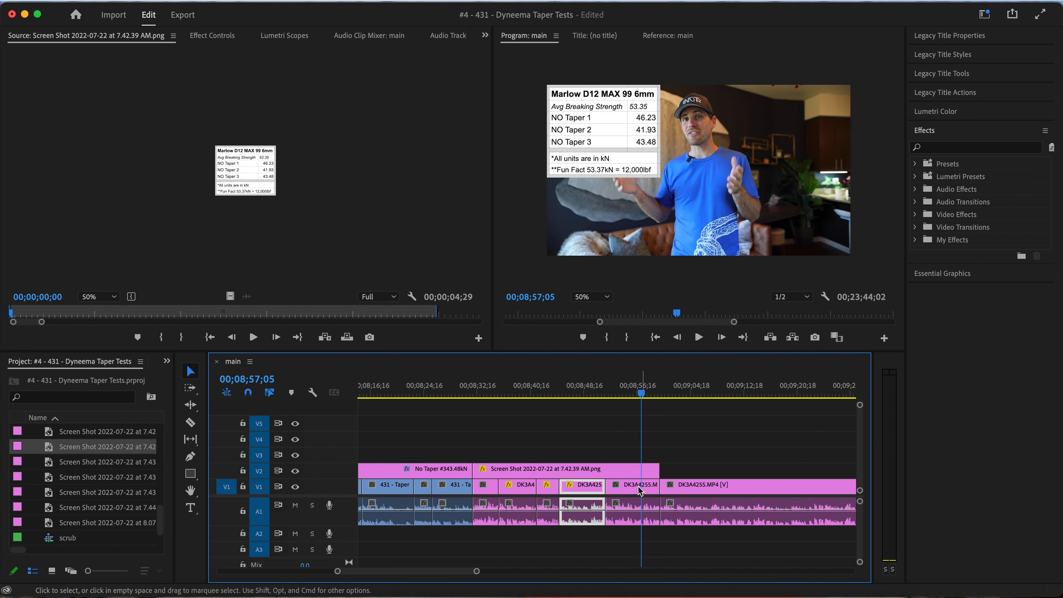
click(738, 148)
scroll(737, 147, up, 5)
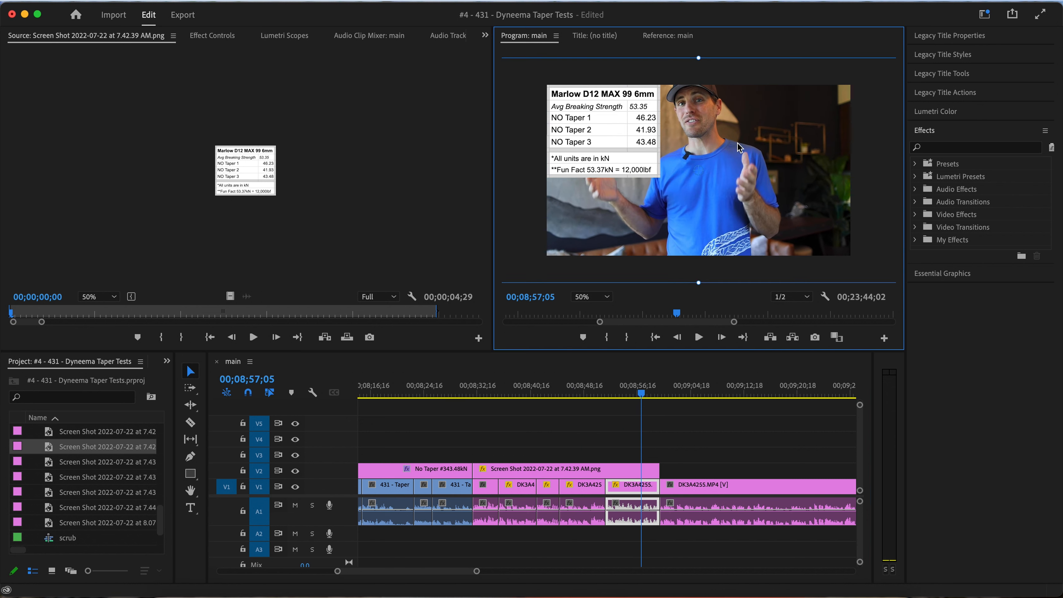
drag(737, 147, 767, 157)
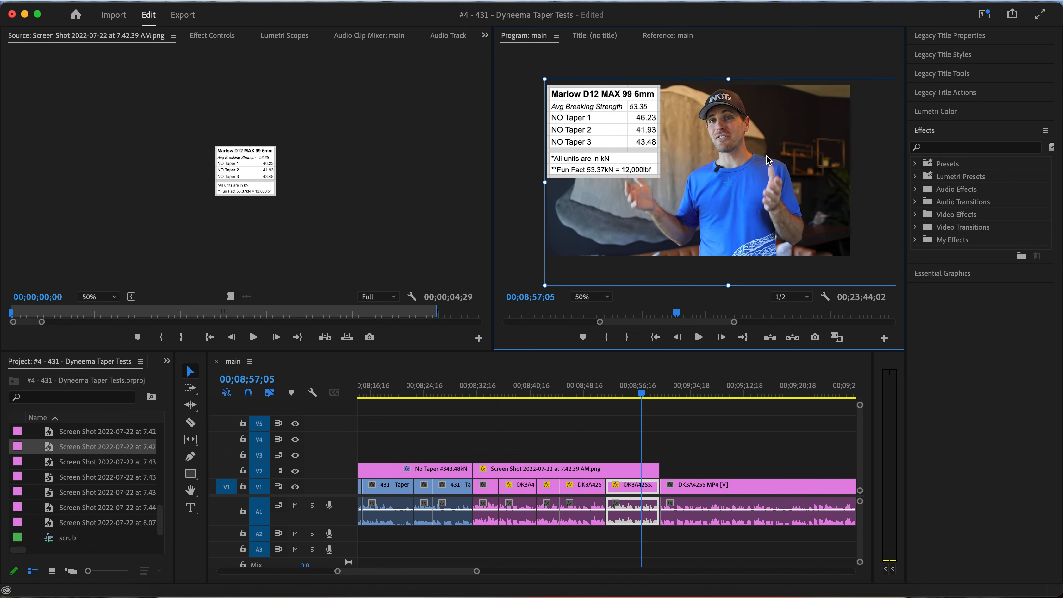
Play the on-camera summary from the start of the results table to review the reframed clips
click(515, 392)
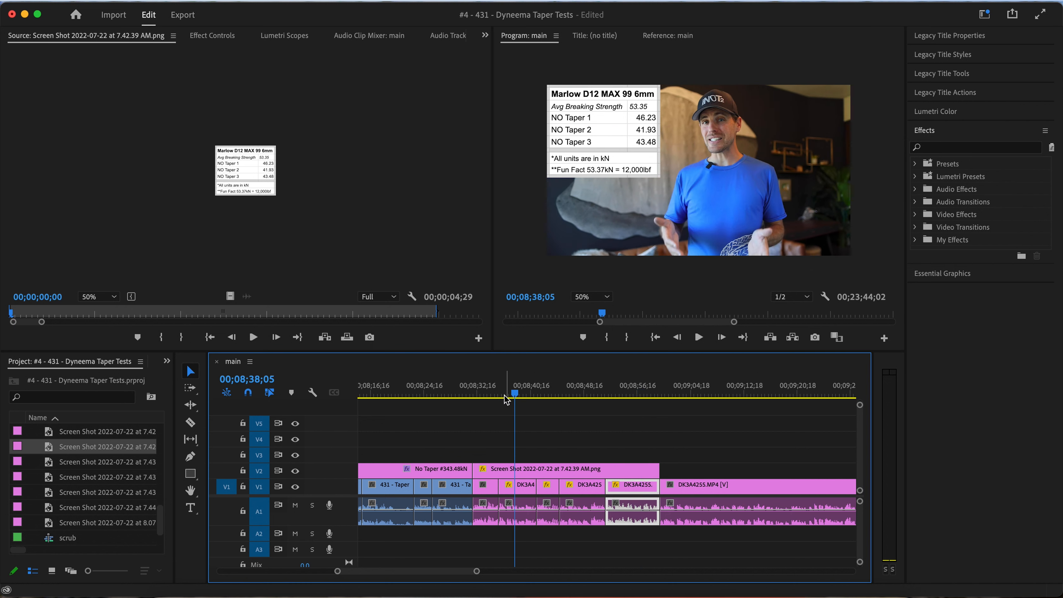
click(474, 392)
key(space)
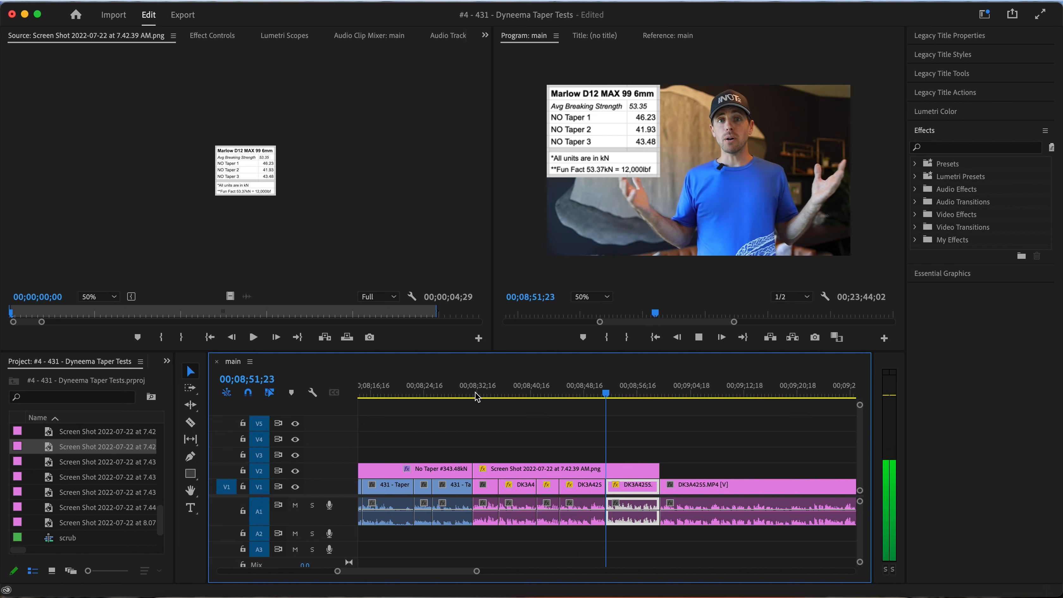
Shift the third on-camera clip's image under the results table right and slightly down to clear the table, and play back the reframed summary
click(541, 393)
click(725, 197)
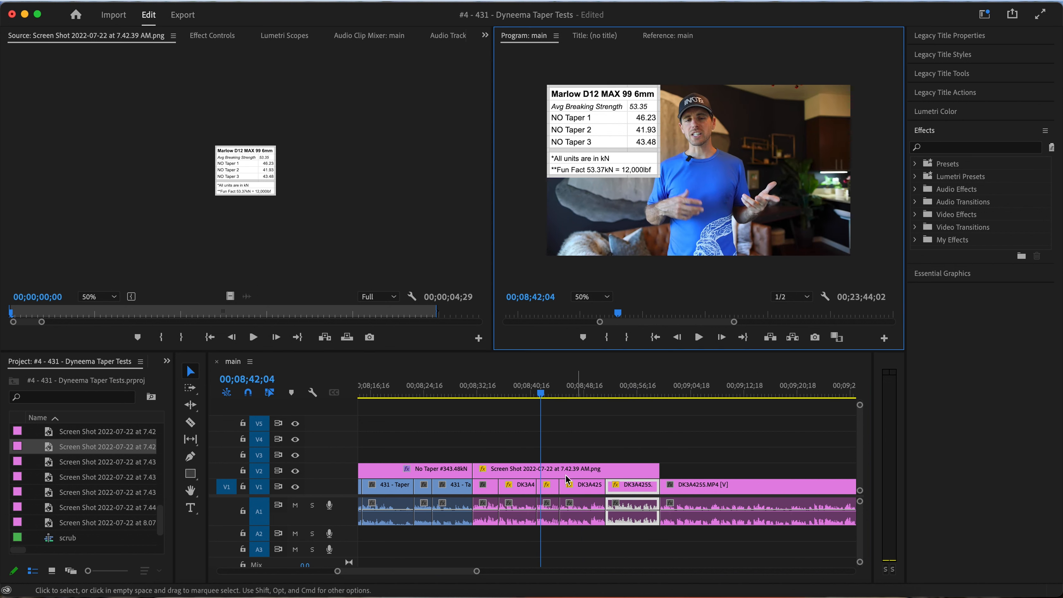
click(545, 491)
click(697, 247)
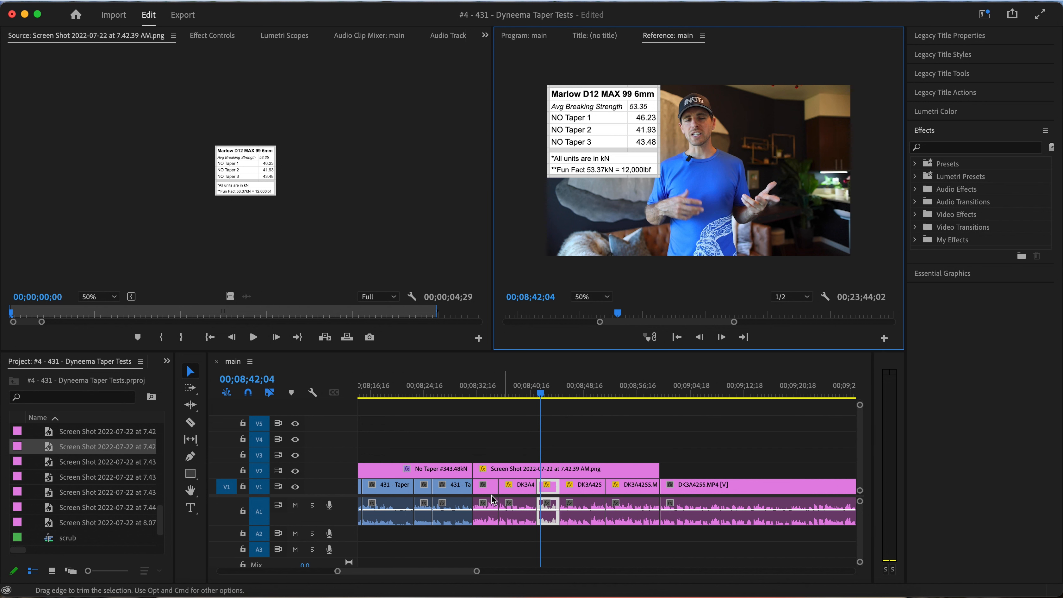
drag(550, 394, 548, 395)
click(699, 213)
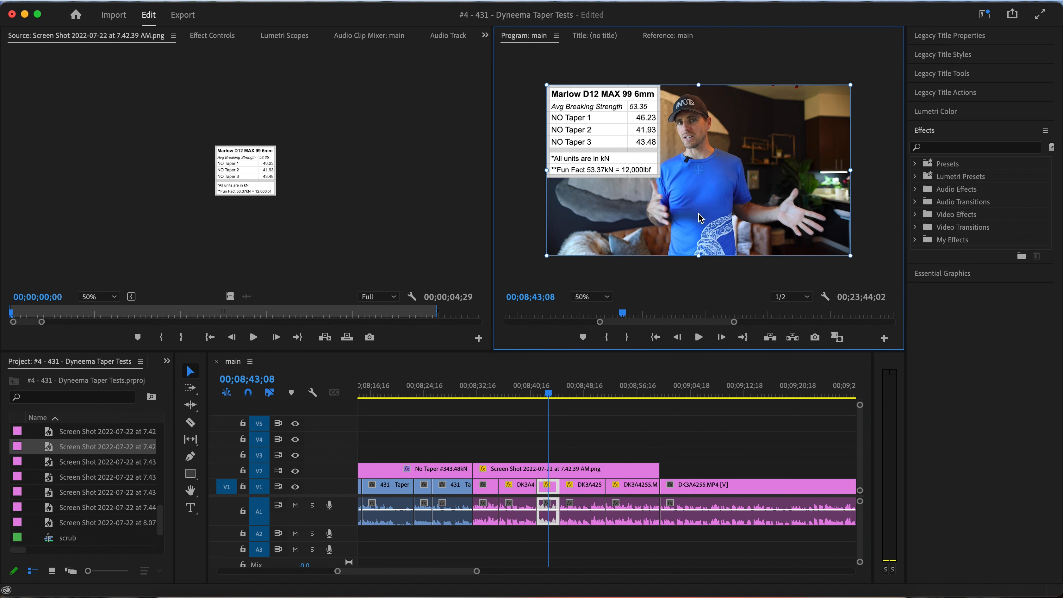
key(super+z)
drag(699, 213, 727, 227)
key(space)
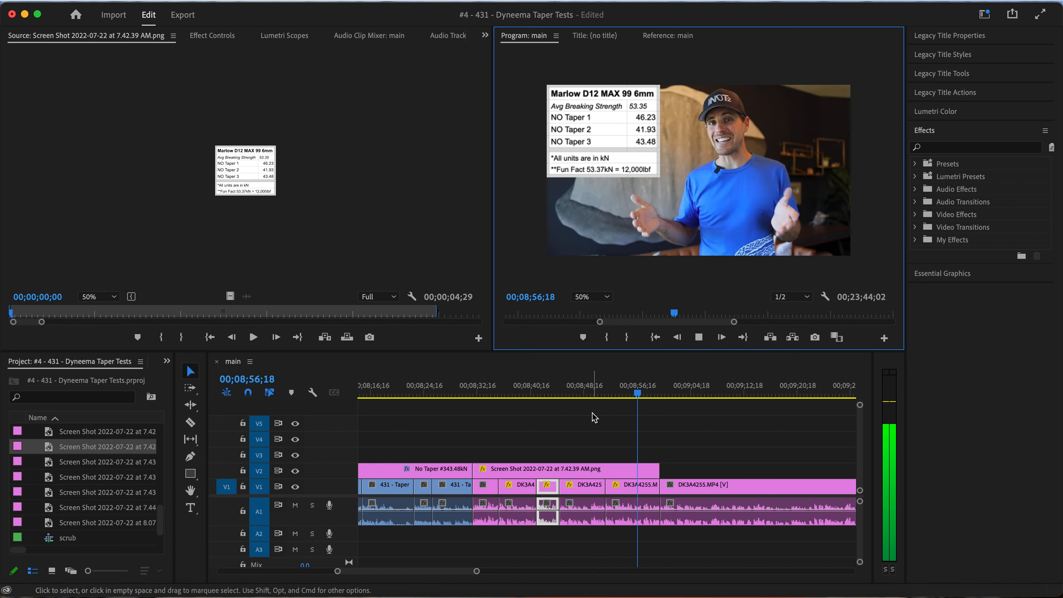
key(space)
Split the 50 kN test clip and its title at 00;12;17;22 and ripple delete the opening portion
scroll(598, 445, down, 5)
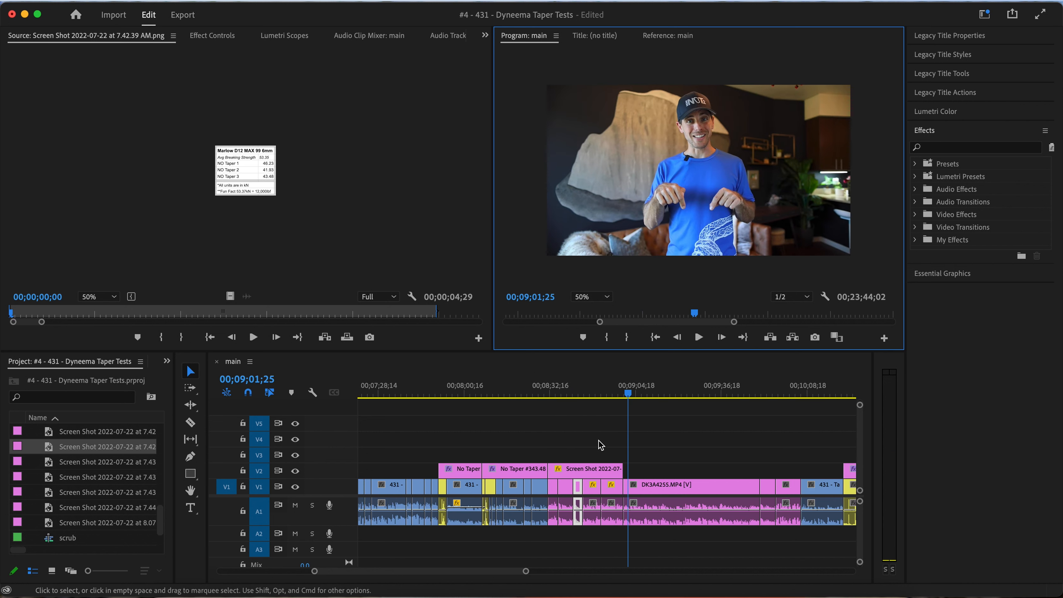
scroll(660, 439, down, 3)
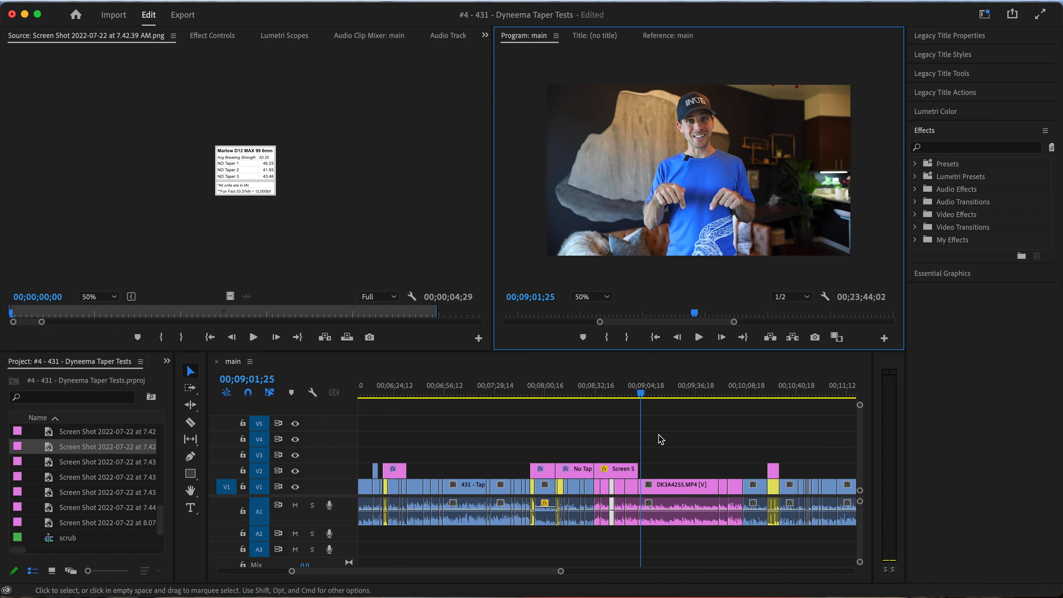
scroll(561, 449, down, 2)
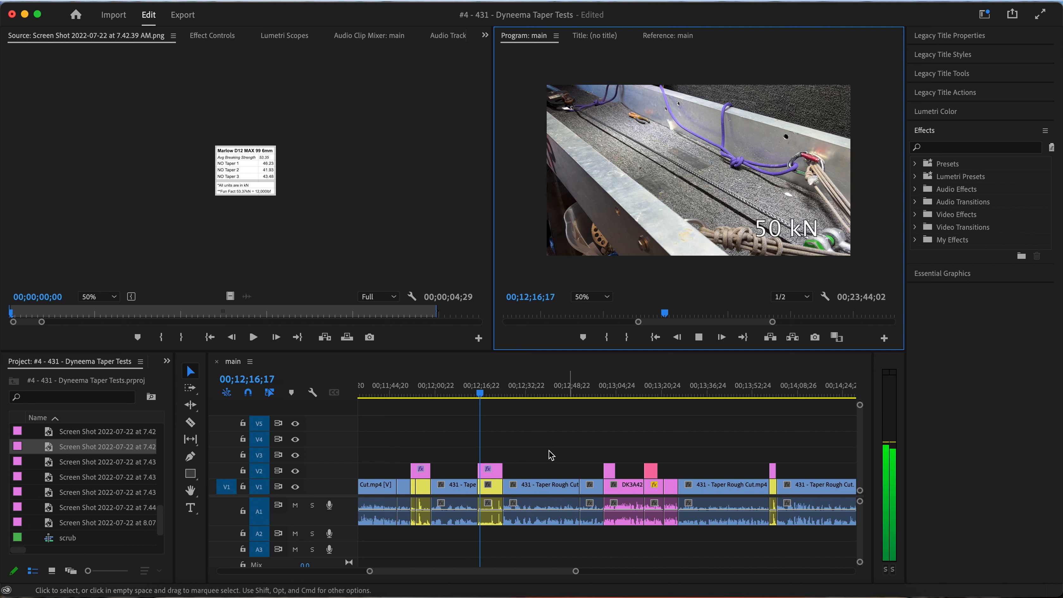
scroll(532, 443, up, 5)
scroll(531, 442, left, 10)
scroll(532, 443, right, 10)
scroll(531, 442, left, 8)
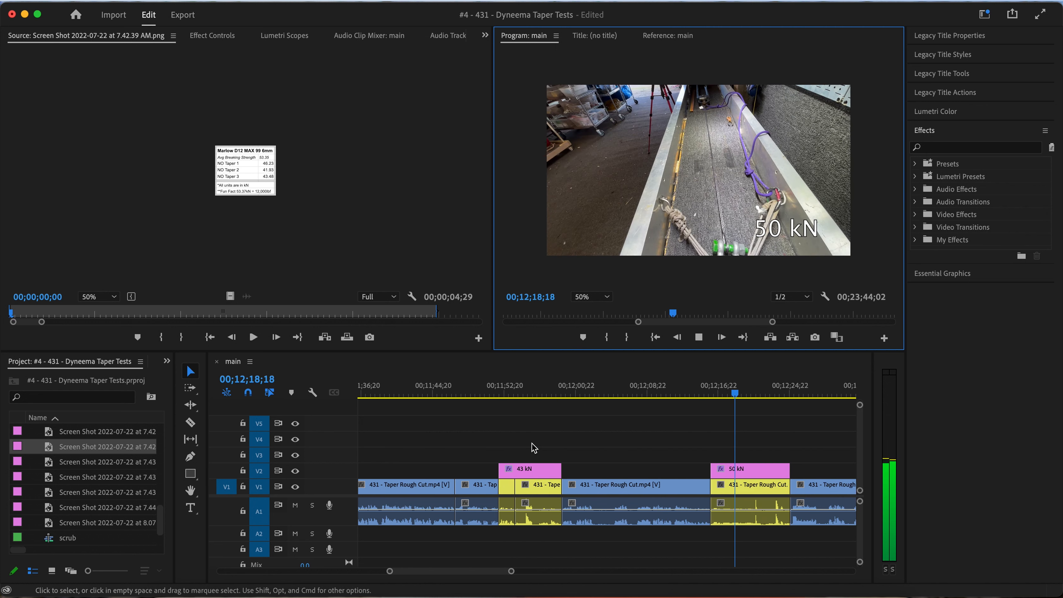
click(711, 392)
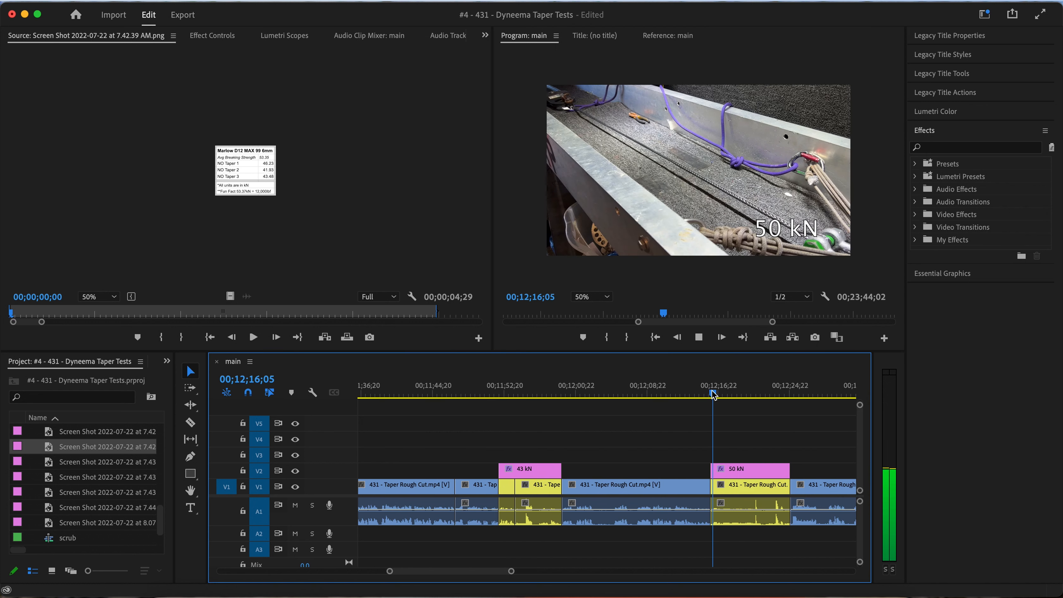
key(space)
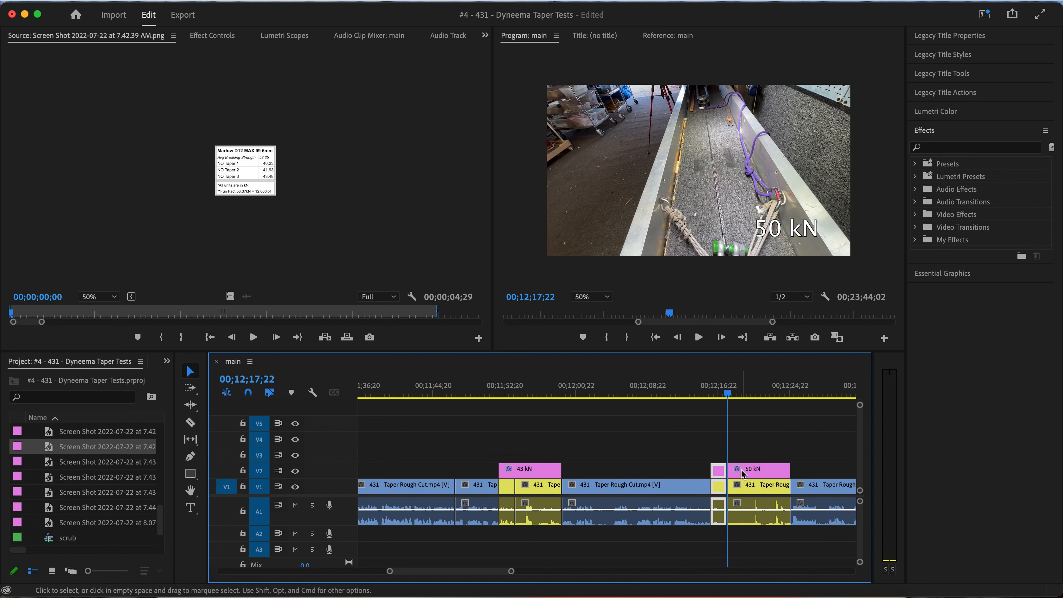
key(shift+Delete)
Split the shortened 50 kN test clip and its title at 00;12;18;00 and ripple delete everything in them before that point
key(space)
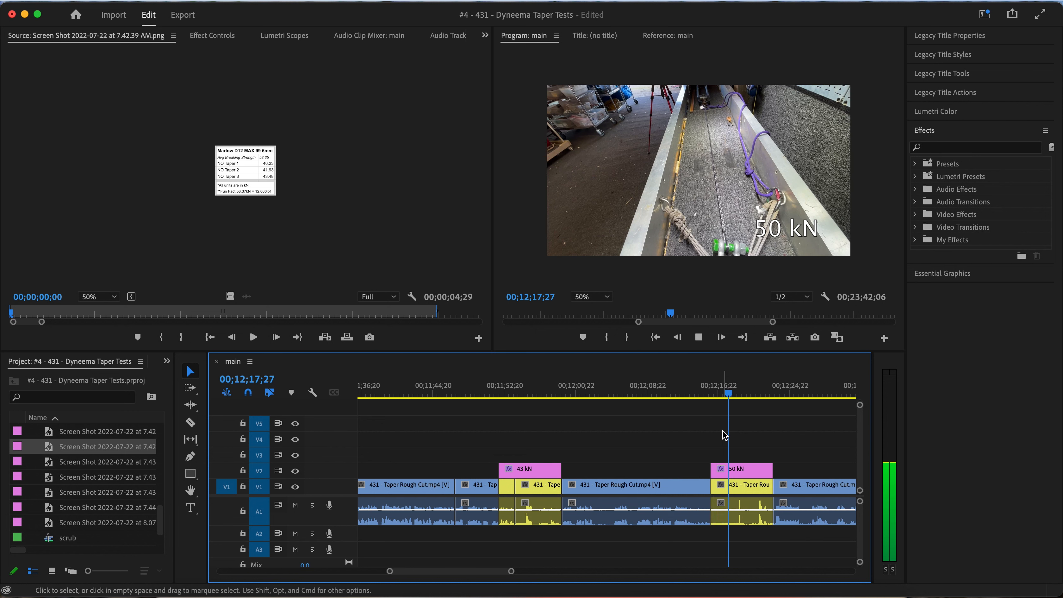
key(=)
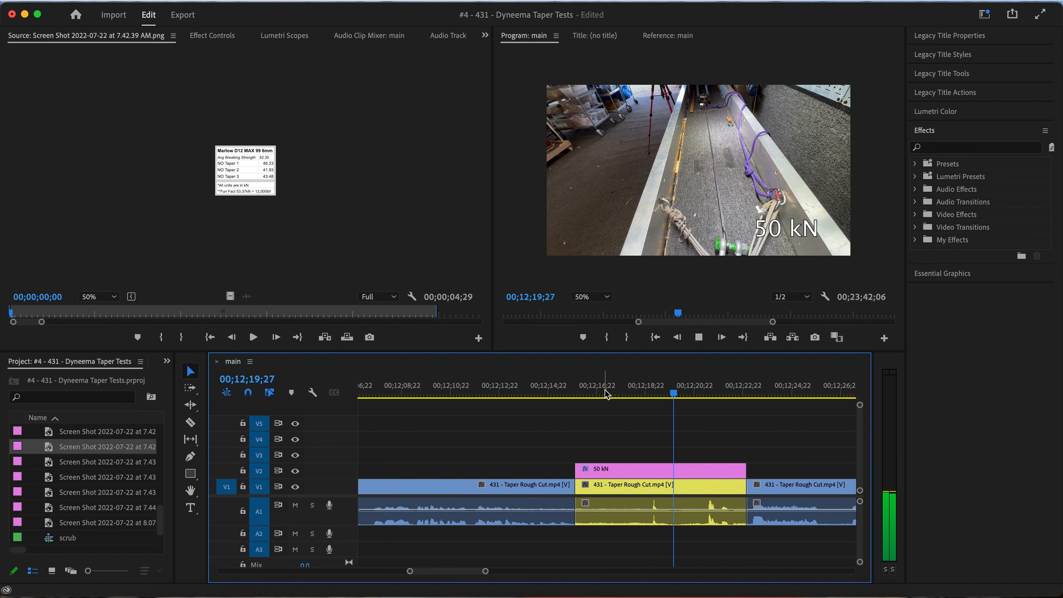
click(627, 393)
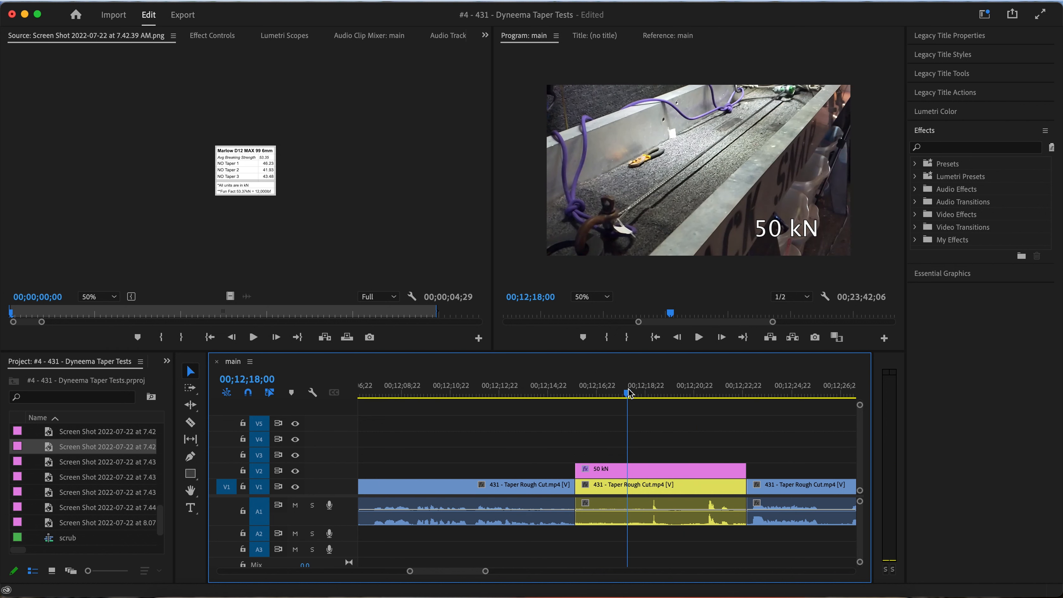
drag(601, 507, 591, 506)
key(shift+Delete)
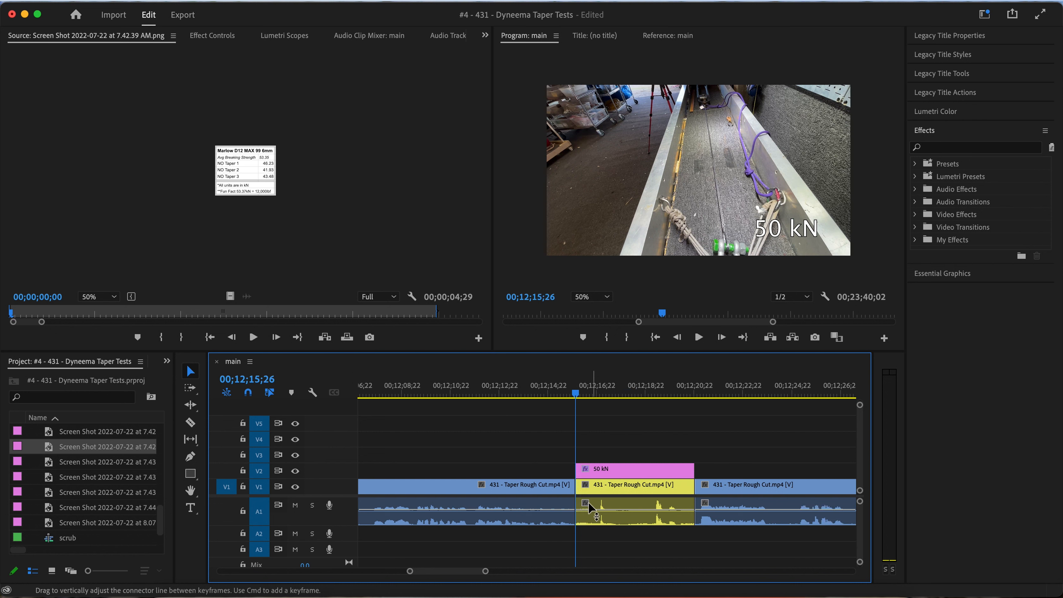
Split the rough-cut clip ahead of the 50 kN test at 00;12;14;12 and ripple delete its tail
click(559, 388)
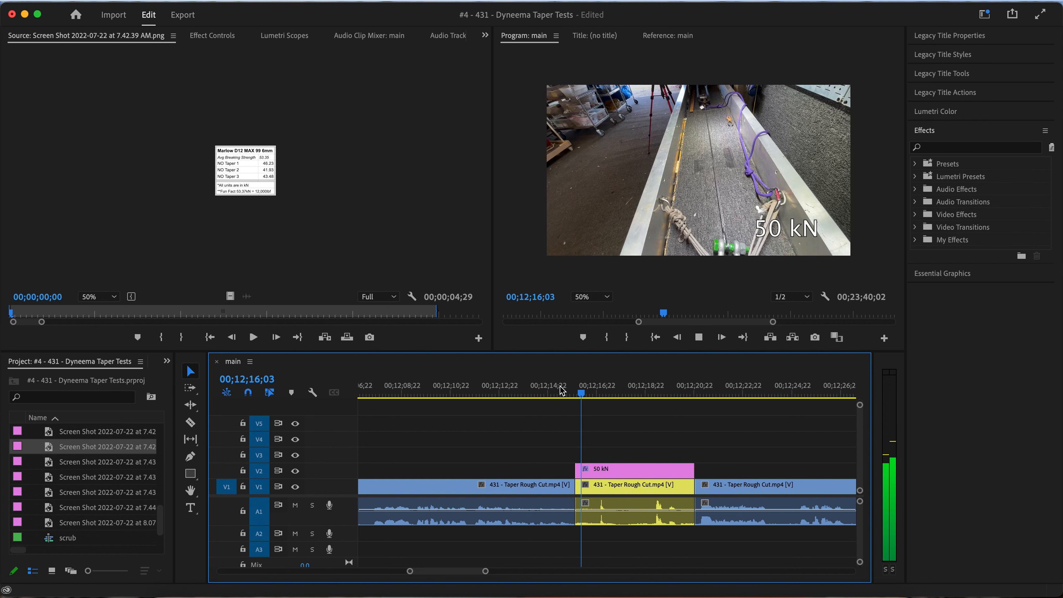
click(524, 394)
scroll(547, 425, up, 5)
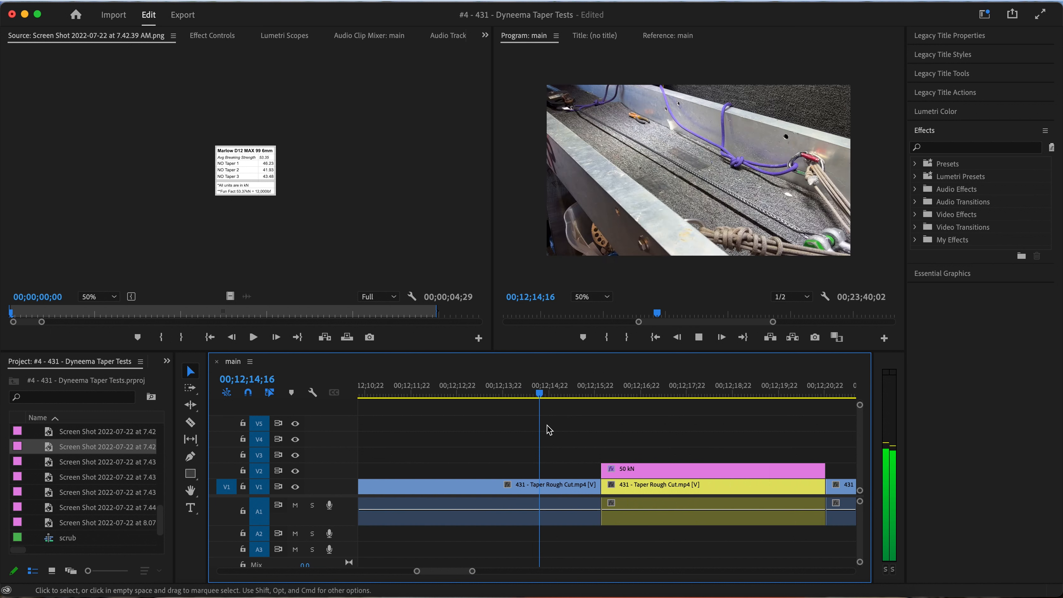
click(479, 393)
key(space)
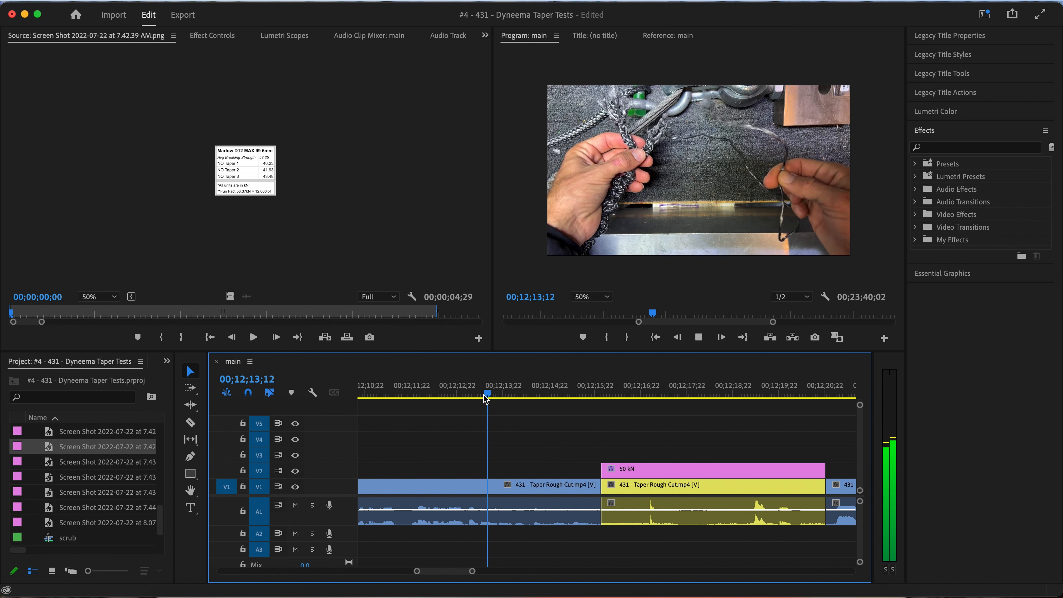
key(space)
click(564, 487)
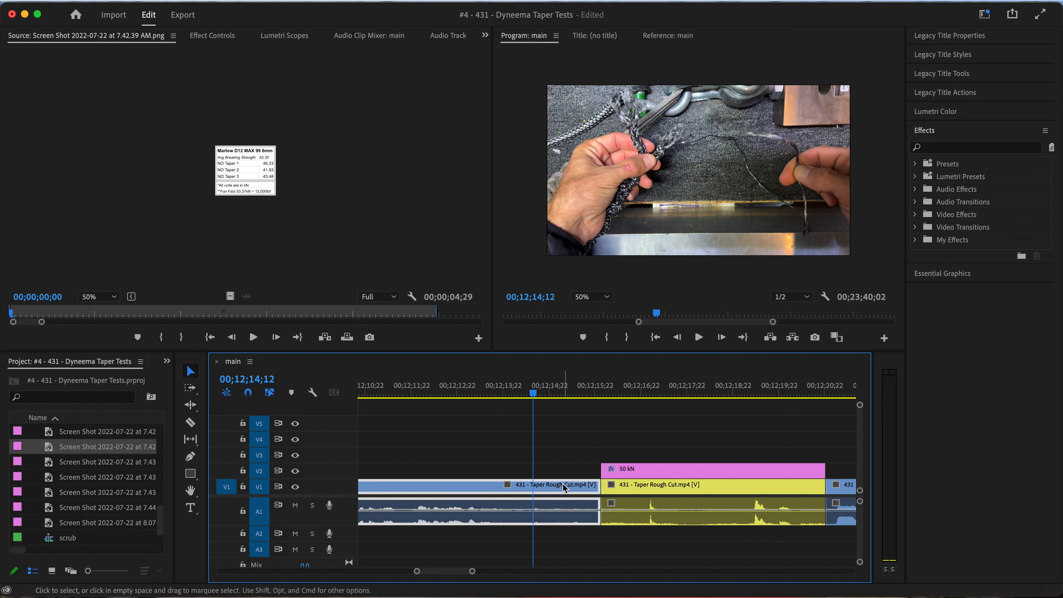
key(super+k)
click(563, 484)
key(shift+Delete)
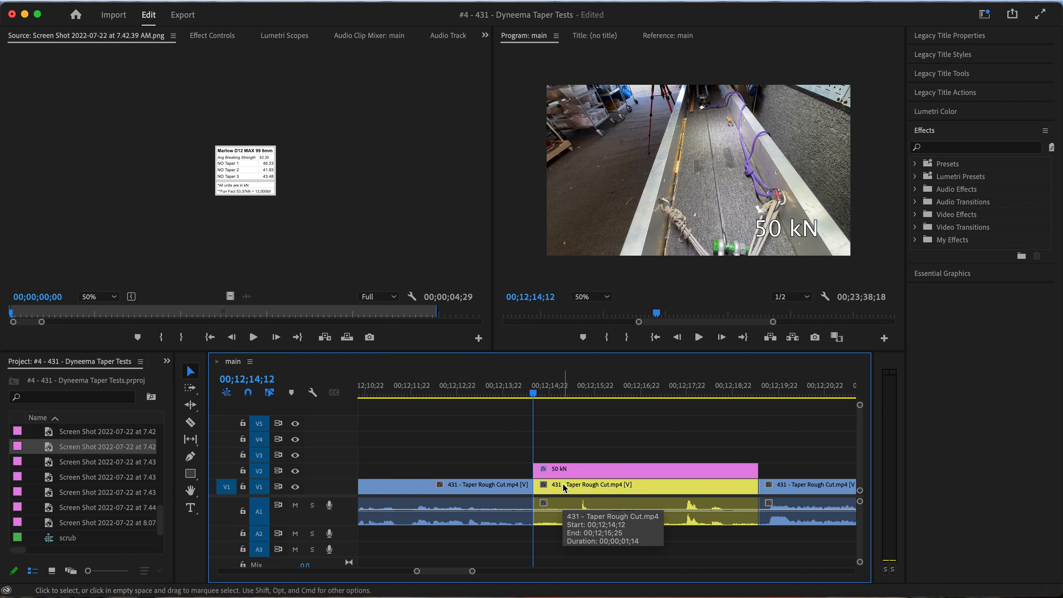
Play from the 50 kN test through the following rope footage into the on-camera summary to check the cuts
key(space)
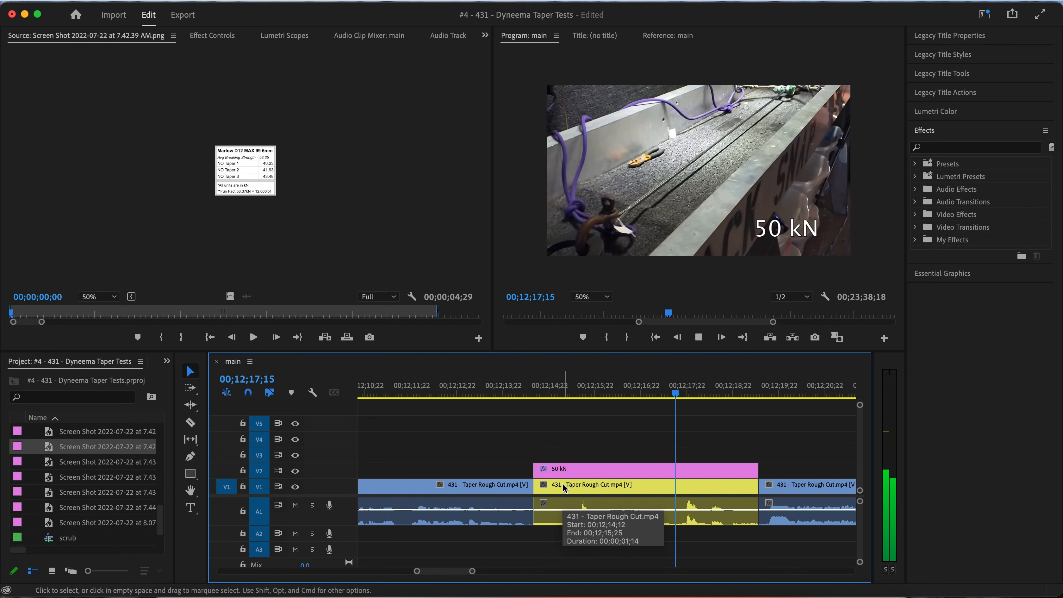
key(minus)
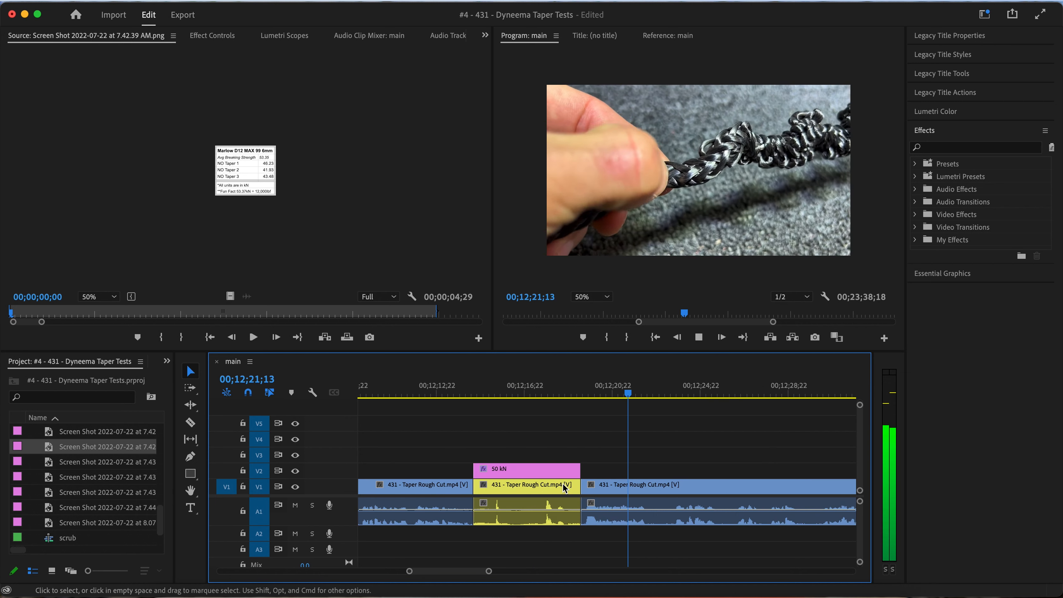
key(space)
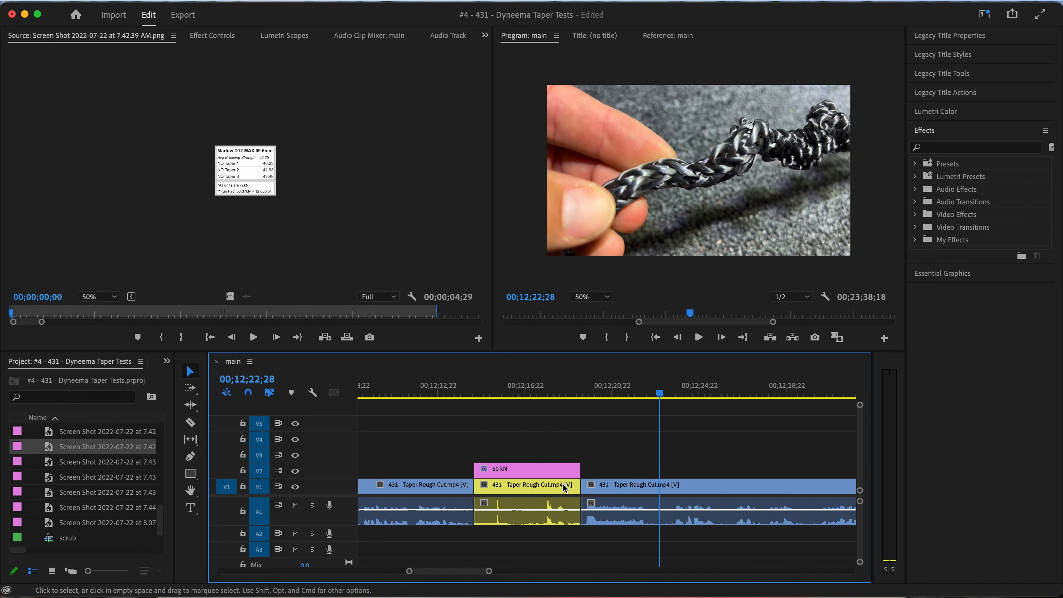
key(minus)
key(minus)
key(minus)
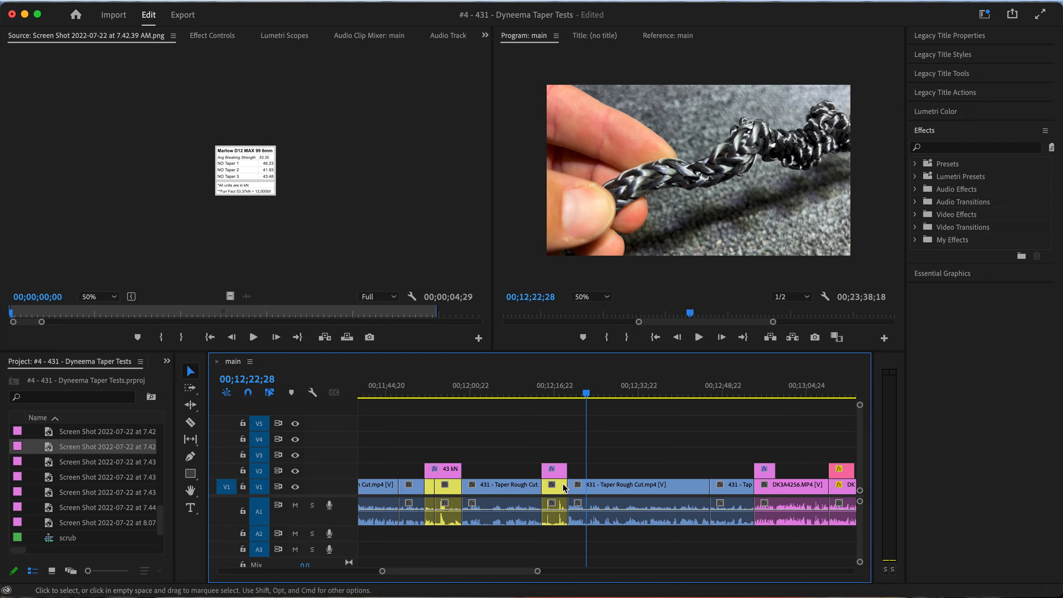
scroll(564, 487, right, 1)
key(space)
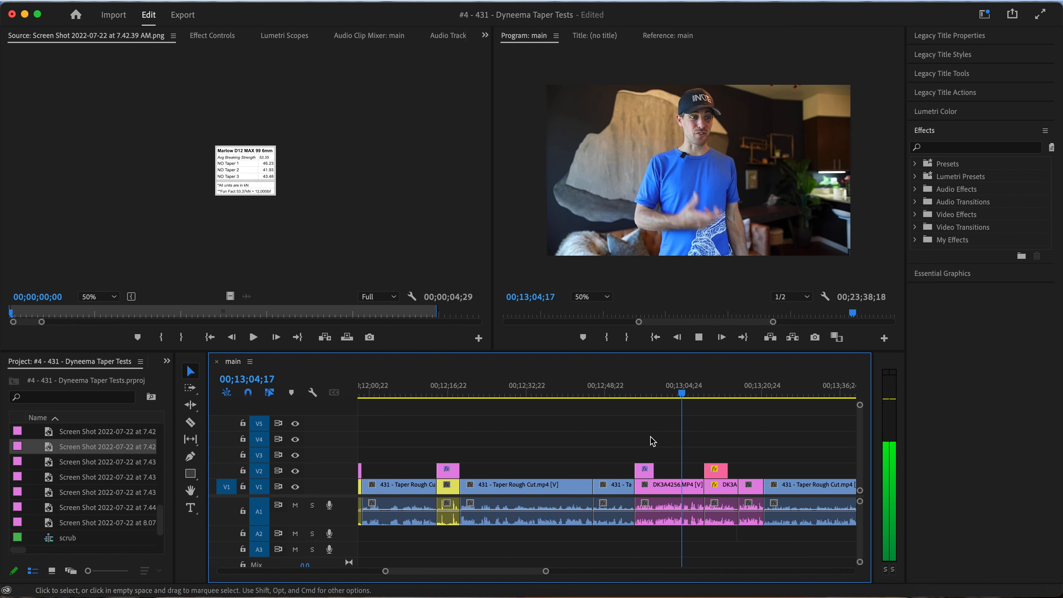
Ripple delete the short rough-cut clip showing the force graph just before the 43 – 50 kN on-camera summary
click(497, 397)
key(space)
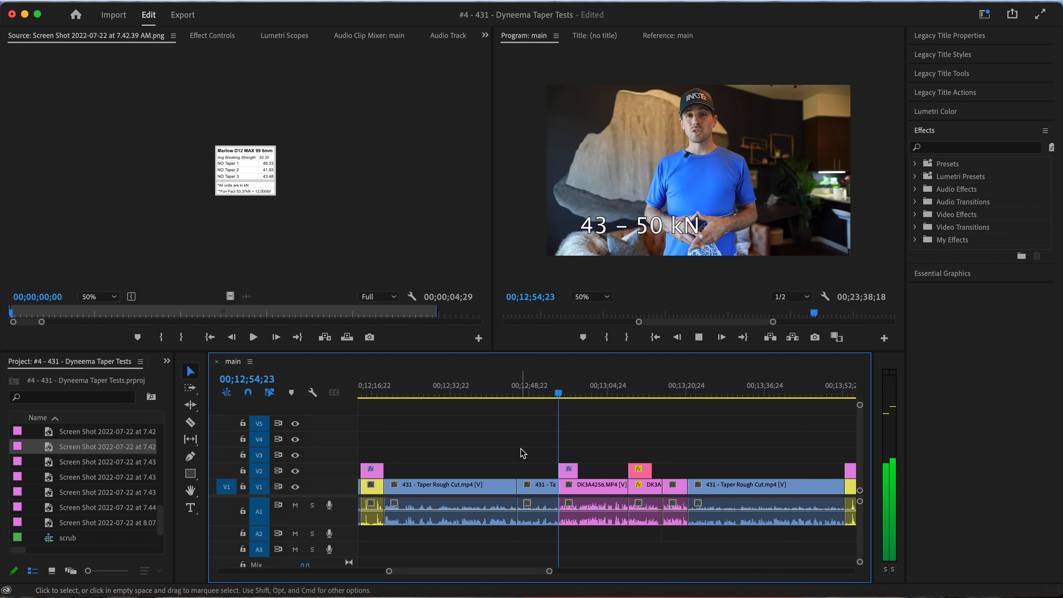
key(space)
click(538, 393)
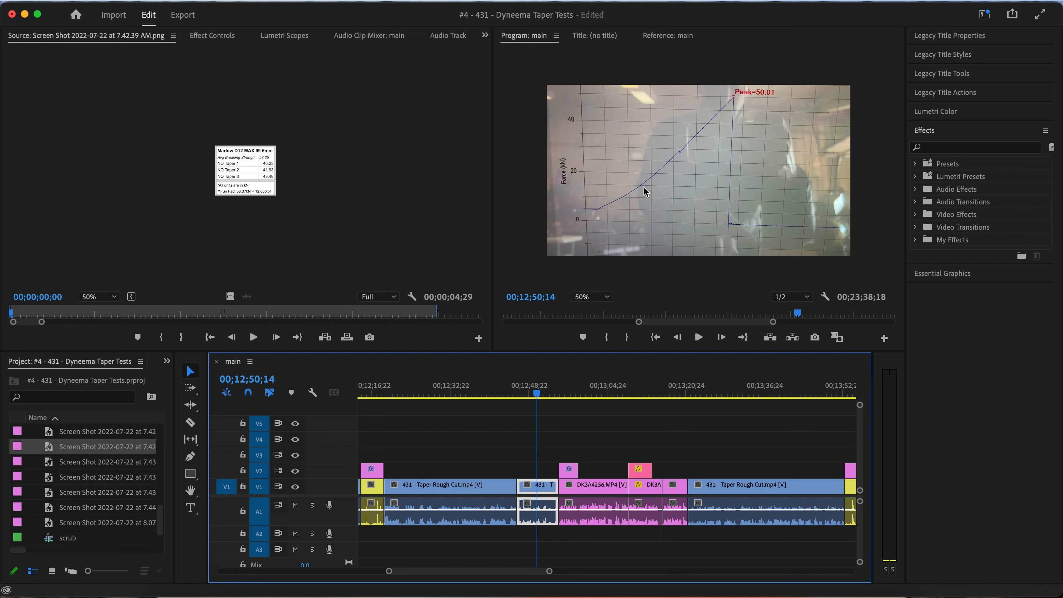
key(shift+Delete)
key(Up)
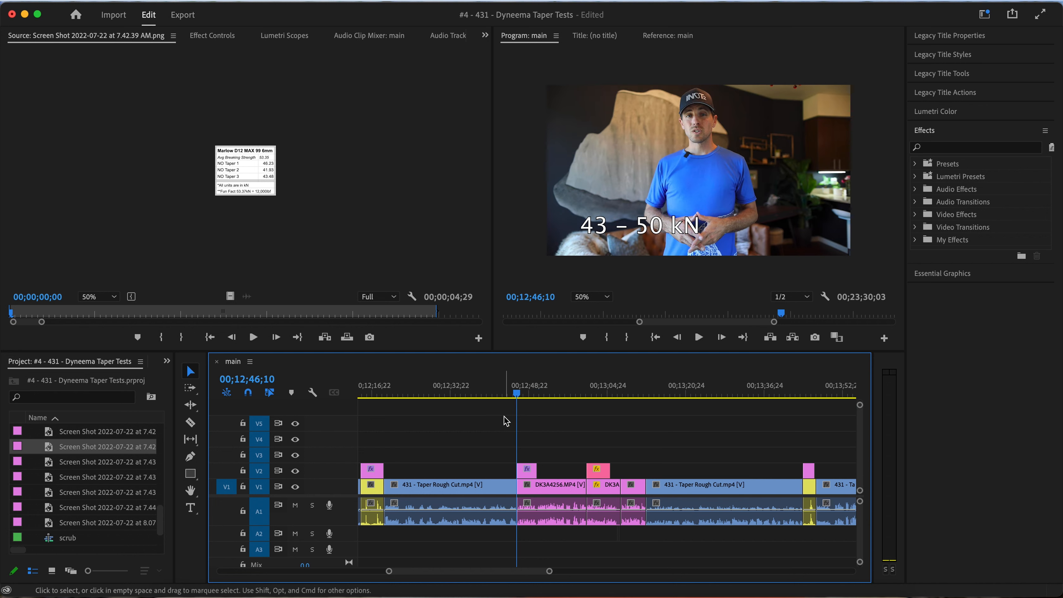
Place the Diagonal Cut results table, Screen Shot 2022-07-22 at 7.43.03 AM.png, on V3 above the 43 – 50 kN title
drag(469, 391, 434, 390)
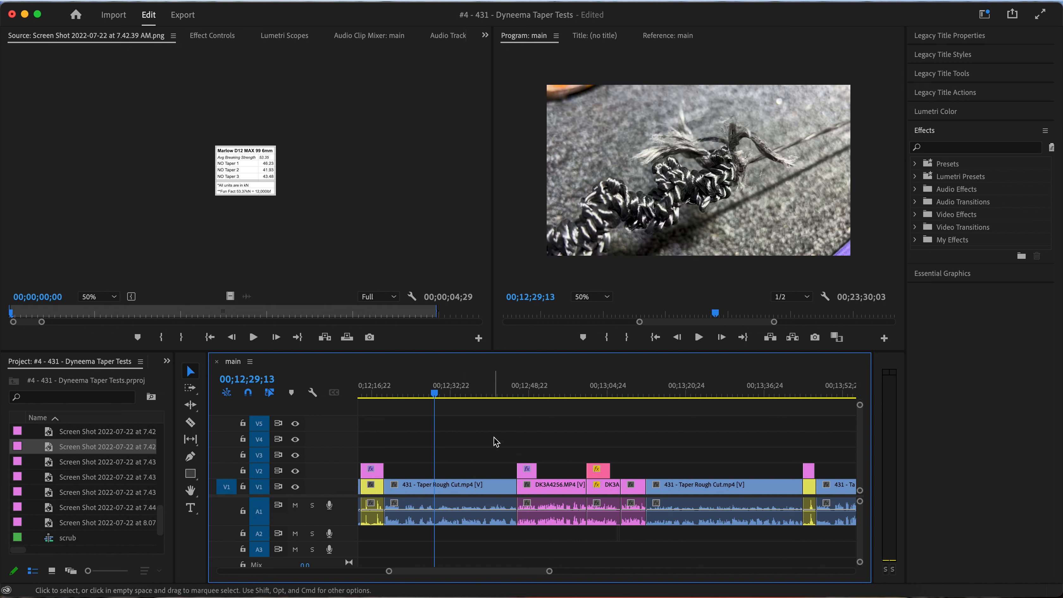
scroll(519, 462, right, 4)
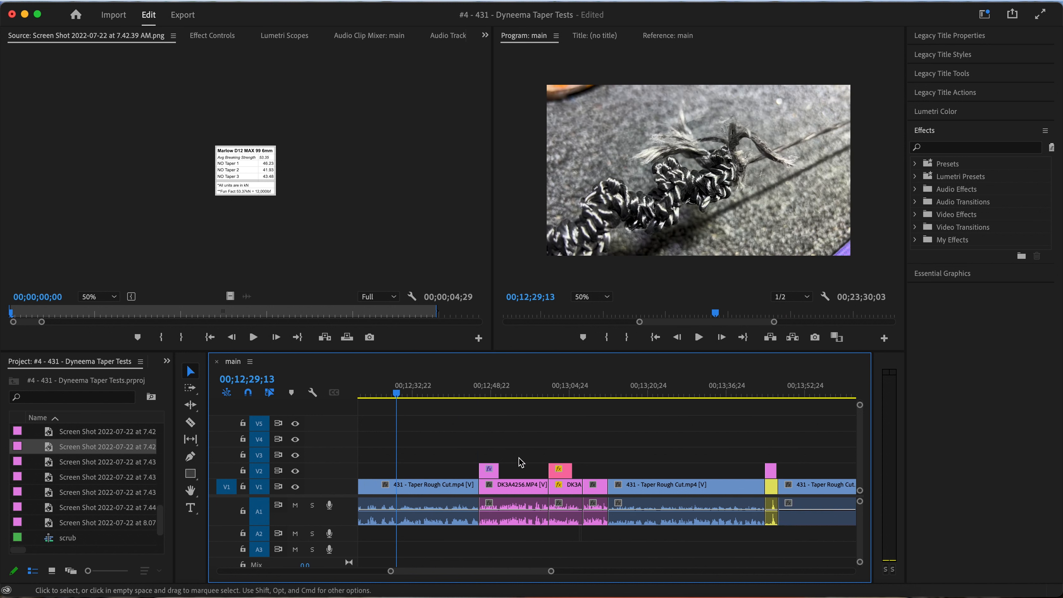
click(514, 393)
drag(515, 394, 443, 392)
click(618, 236)
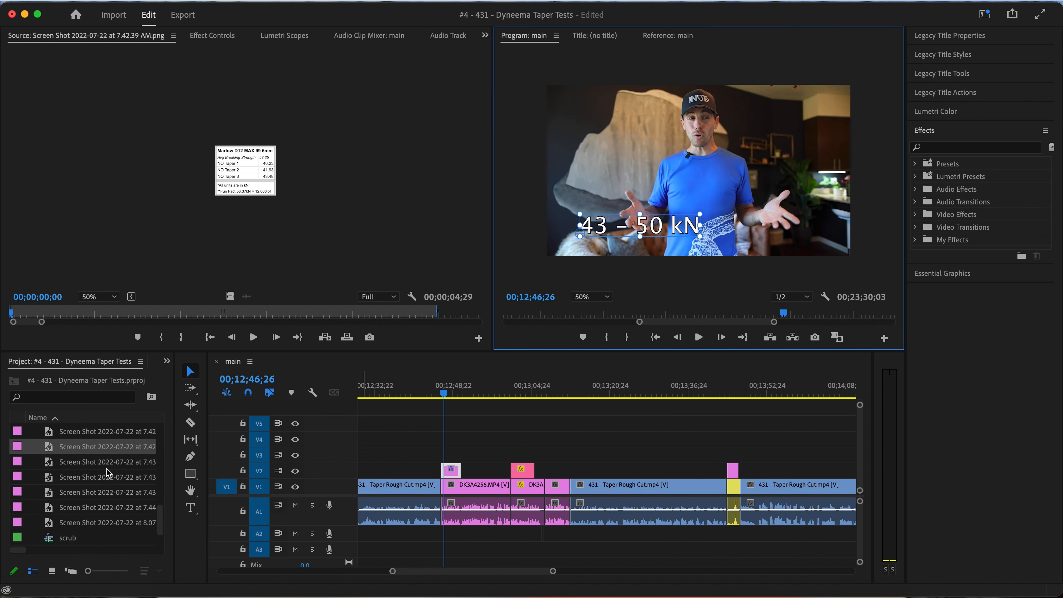
double_click(49, 464)
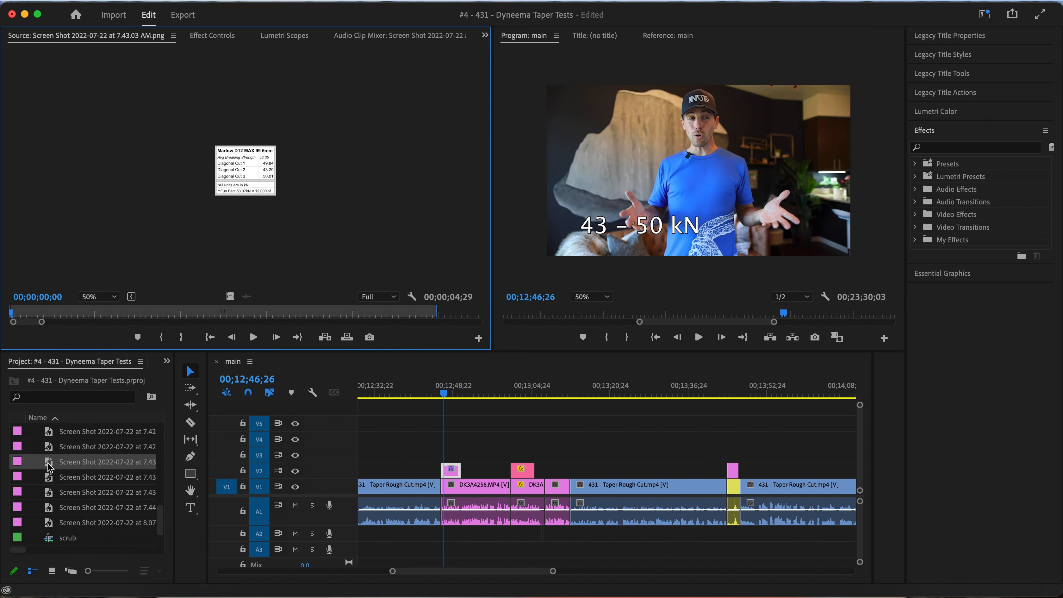
drag(50, 466, 455, 455)
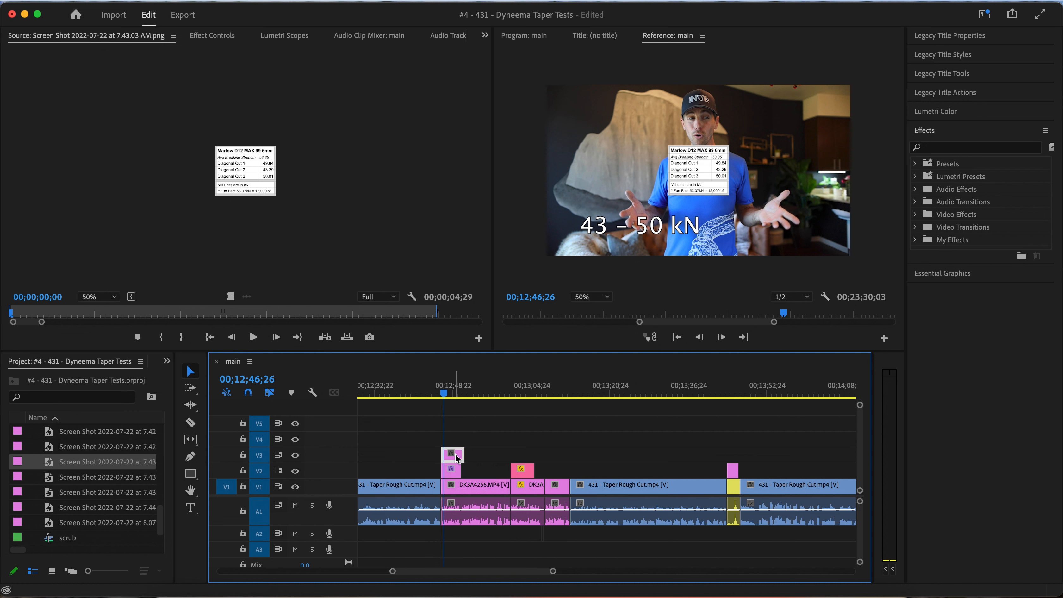
click(684, 184)
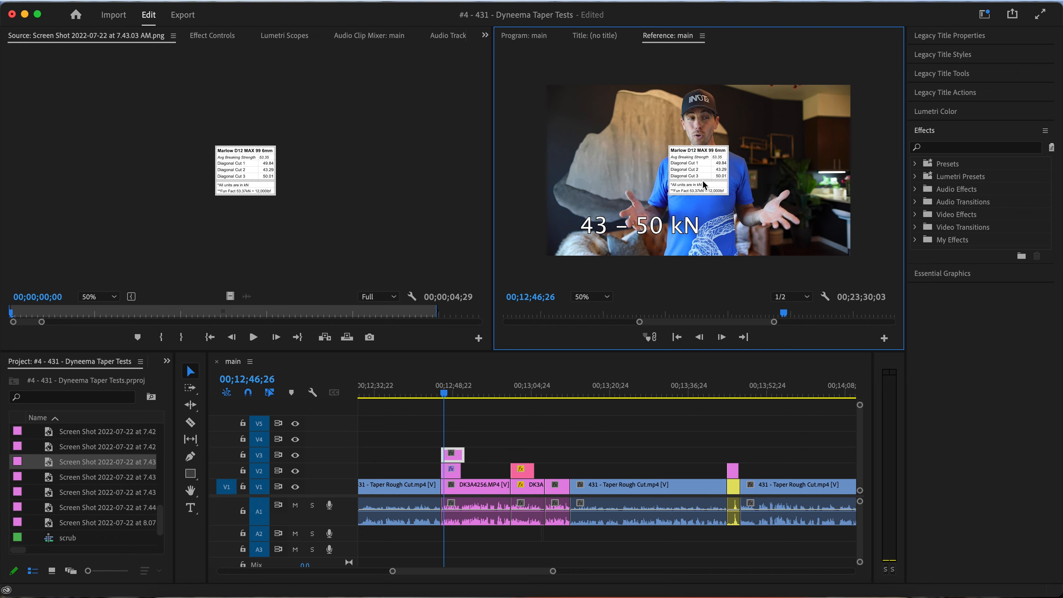
Find where the rope footage ahead of the 56 kN test turns redundant and split the rough-cut clip at 00;13;30;03
drag(514, 393, 695, 389)
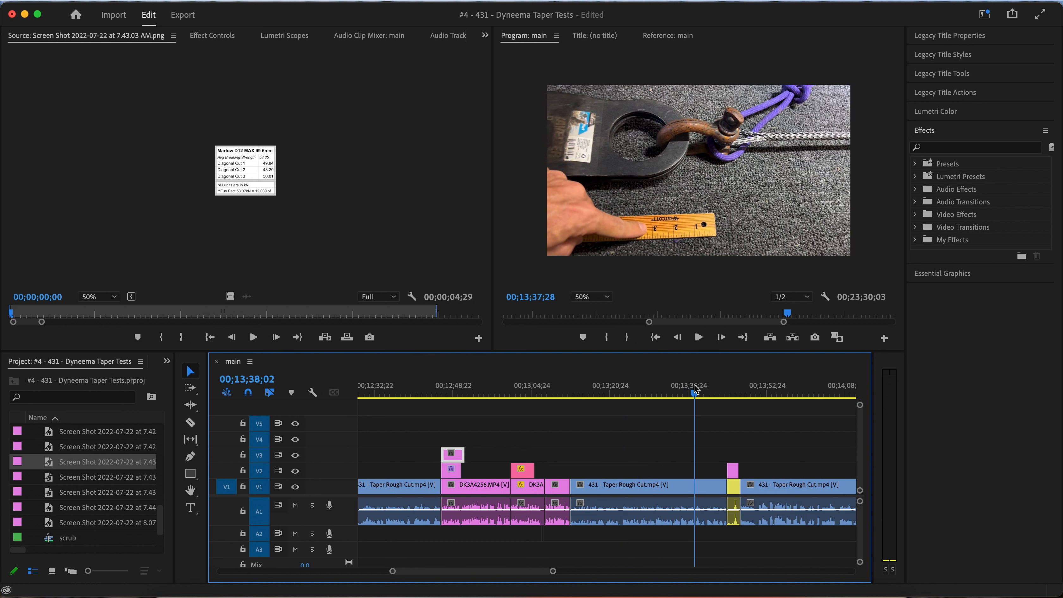
scroll(678, 428, down, 5)
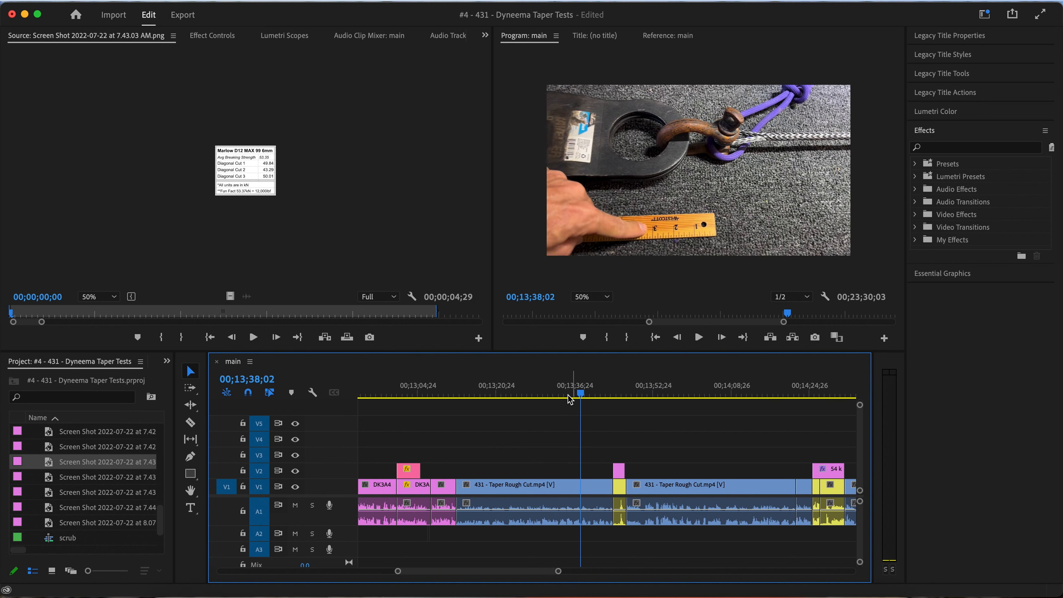
click(557, 393)
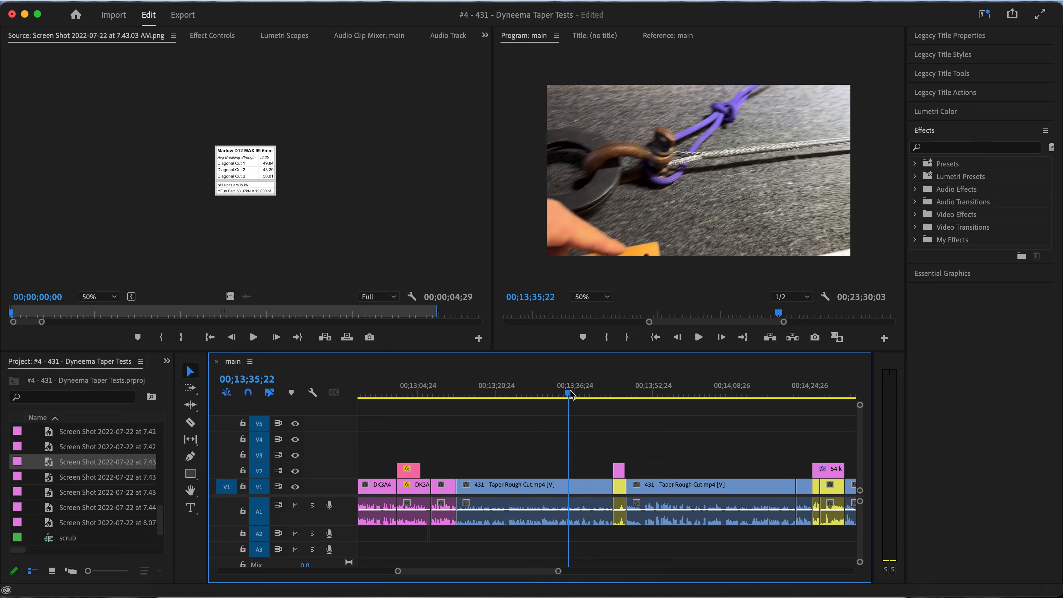
click(546, 395)
mouse_move(546, 394)
mouse_down()
mouse_move(624, 387)
mouse_move(526, 392)
mouse_up()
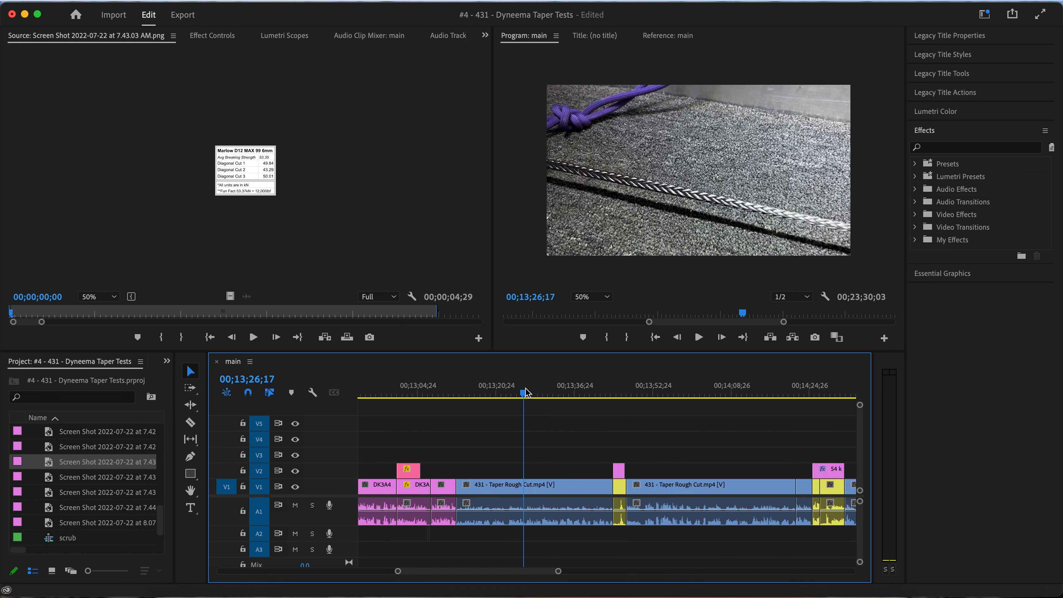
key(space)
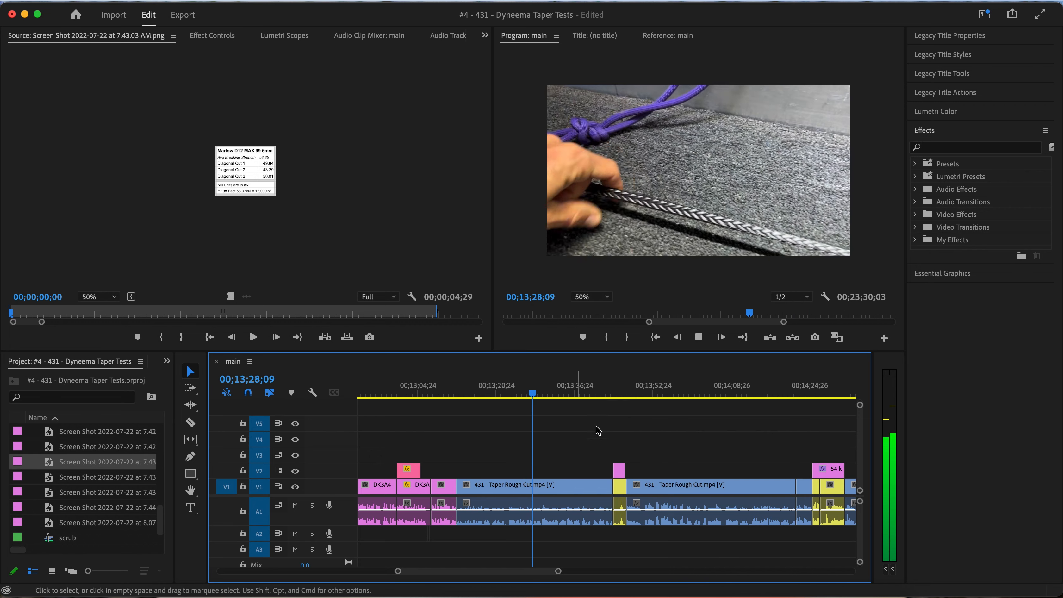
scroll(561, 449, up, 3)
key(space)
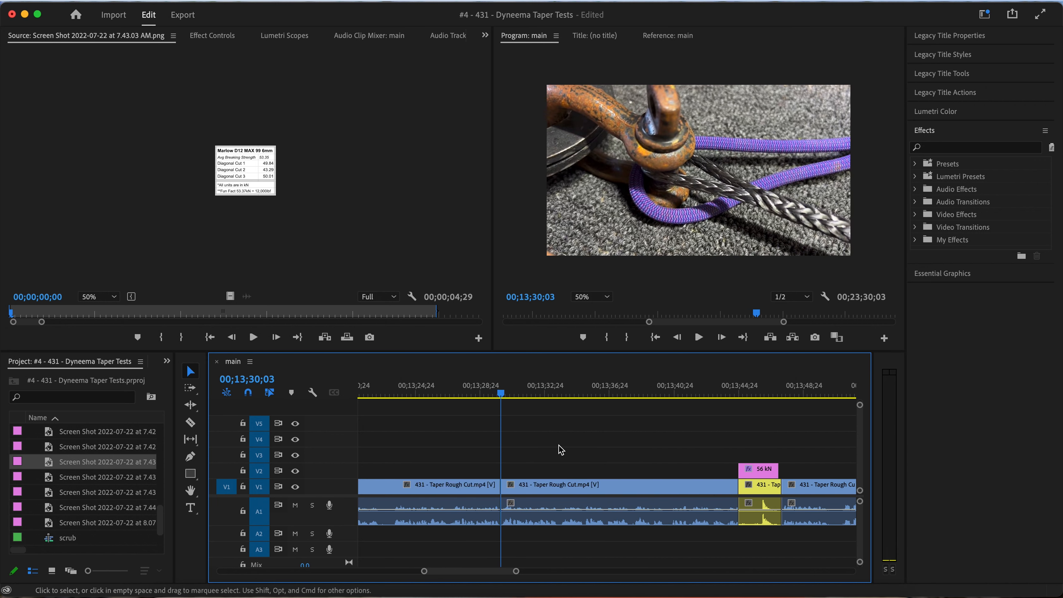
Review the rough-cut segment from 00;13;30;03 to the start of the 56 kN test and ripple delete it
key(space)
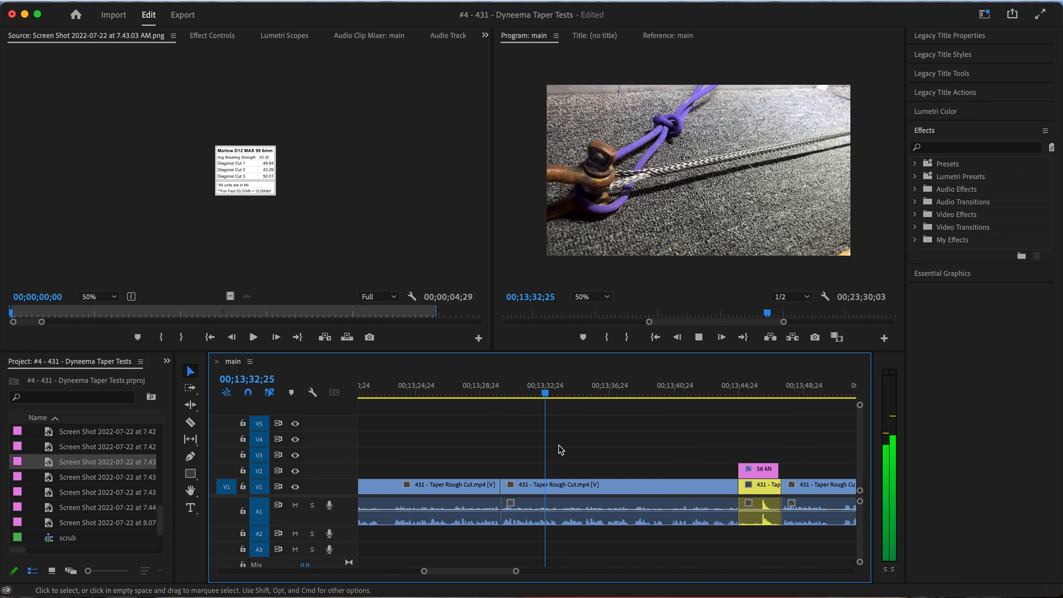
key(space)
key(space)
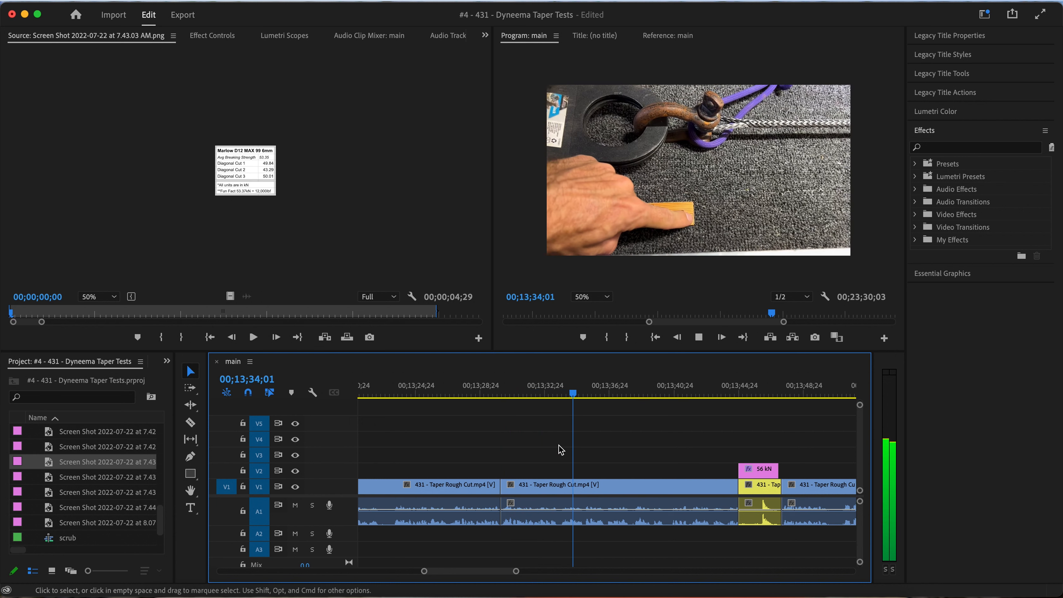
click(682, 493)
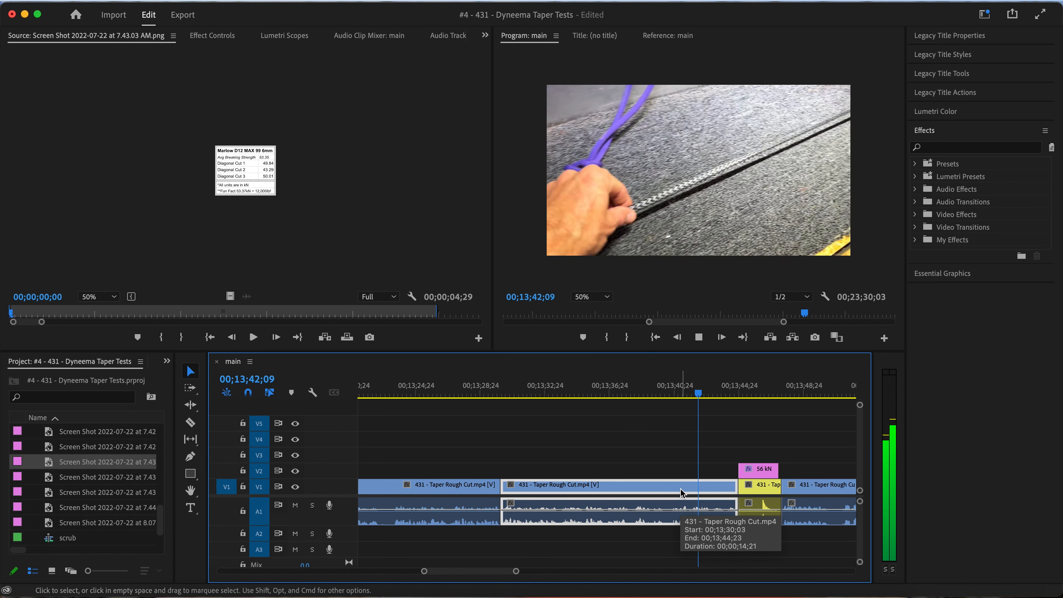
key(space)
key(shift+Delete)
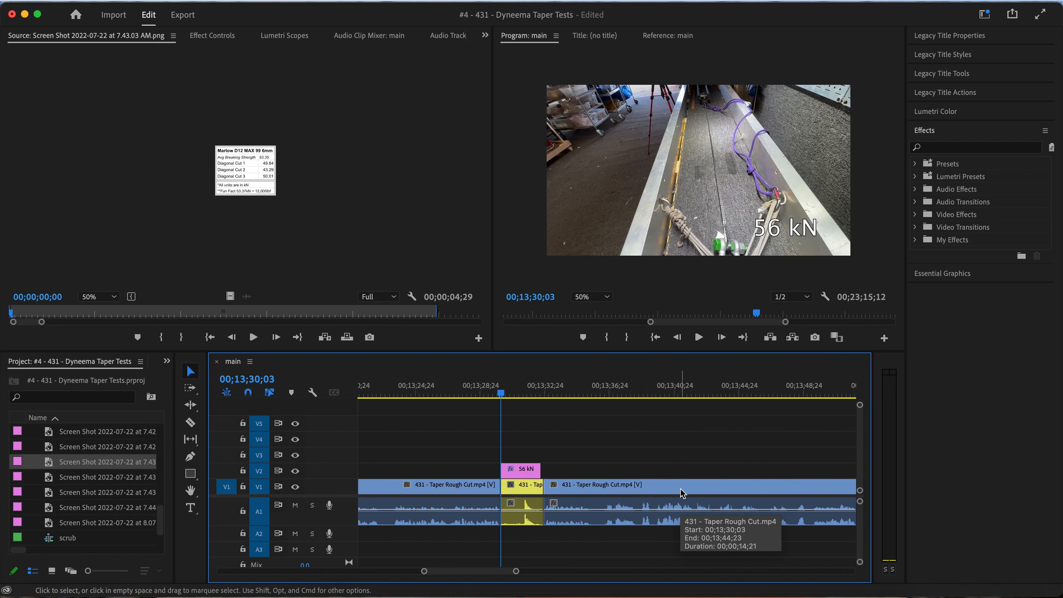
Play from the cut into the 56 kN test and look over the clips that follow it
key(space)
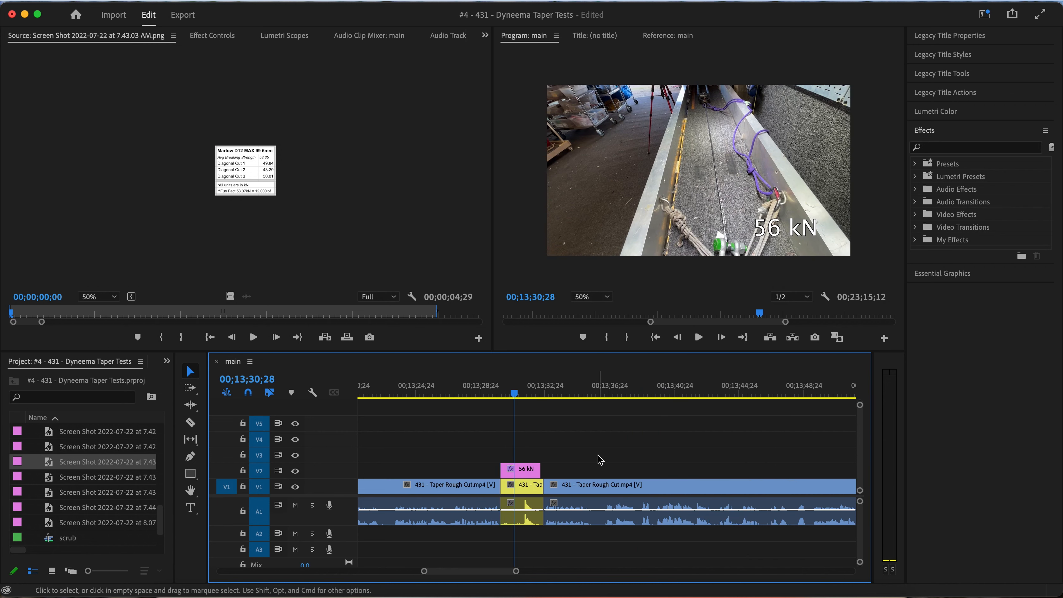
scroll(597, 454, down, 10)
scroll(572, 465, right, 5)
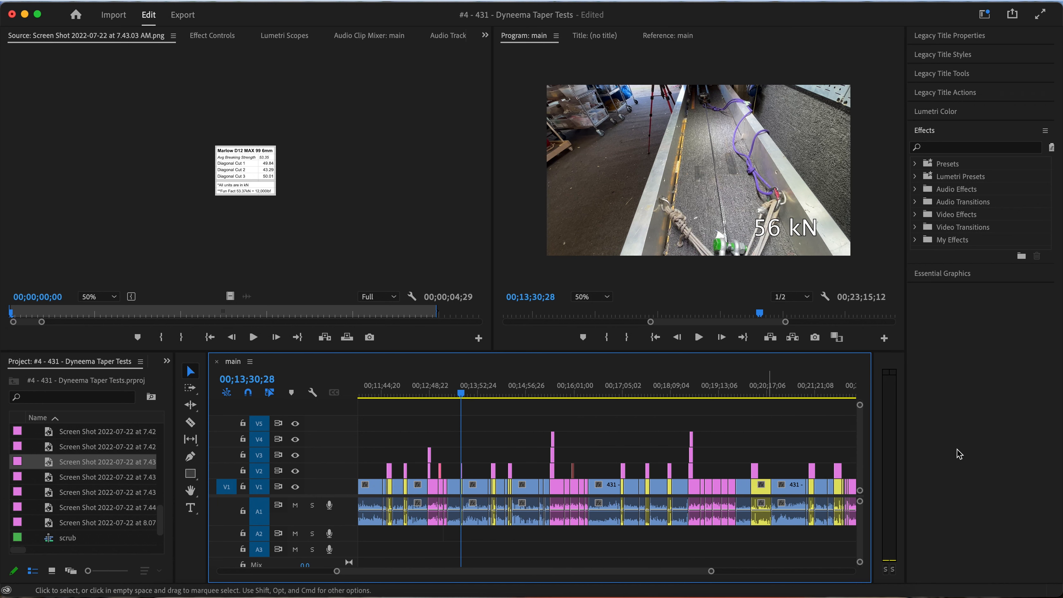
scroll(467, 447, up, 8)
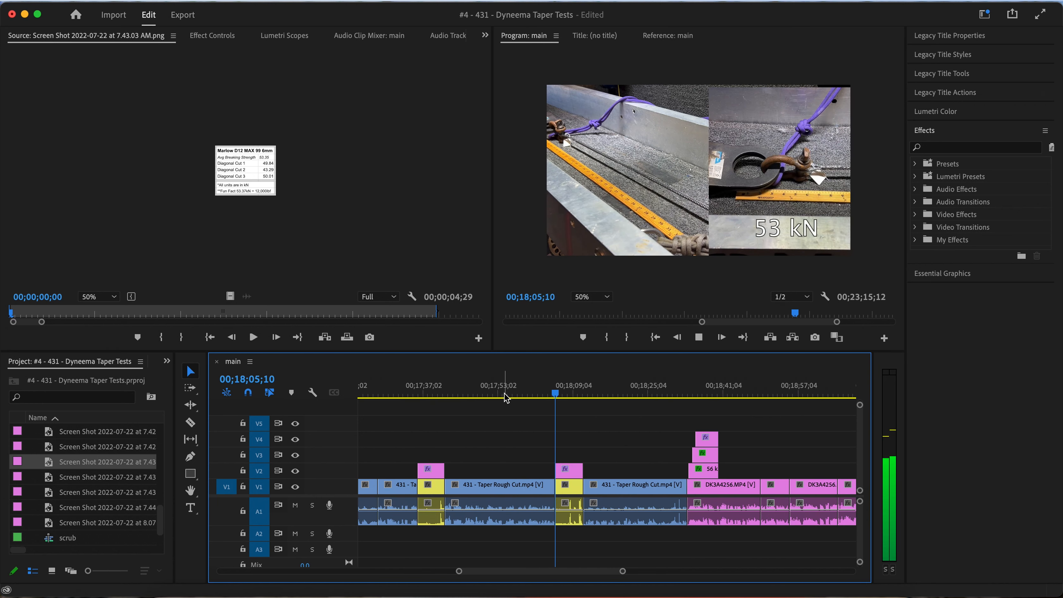
key(space)
Play the rough-cut footage ahead of the 53 kN test and split it at about 00;17;58
click(506, 397)
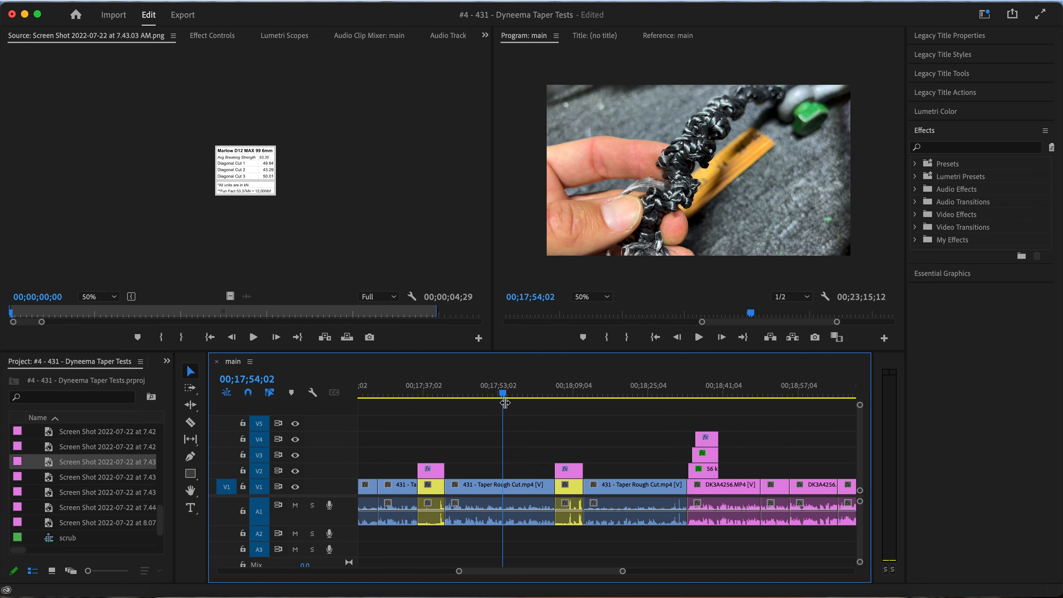
key(space)
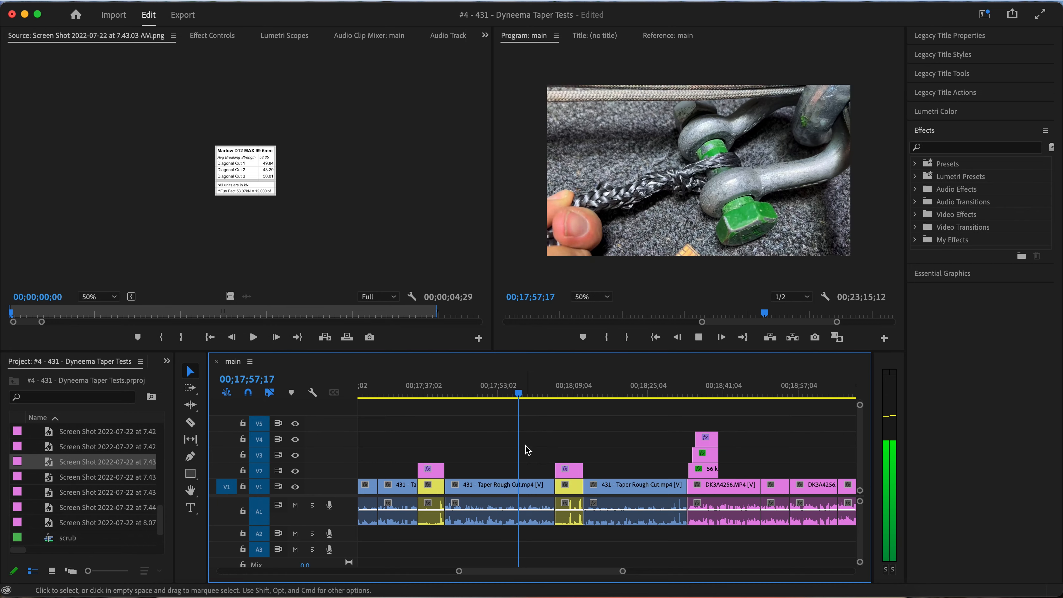
key(space)
key(space)
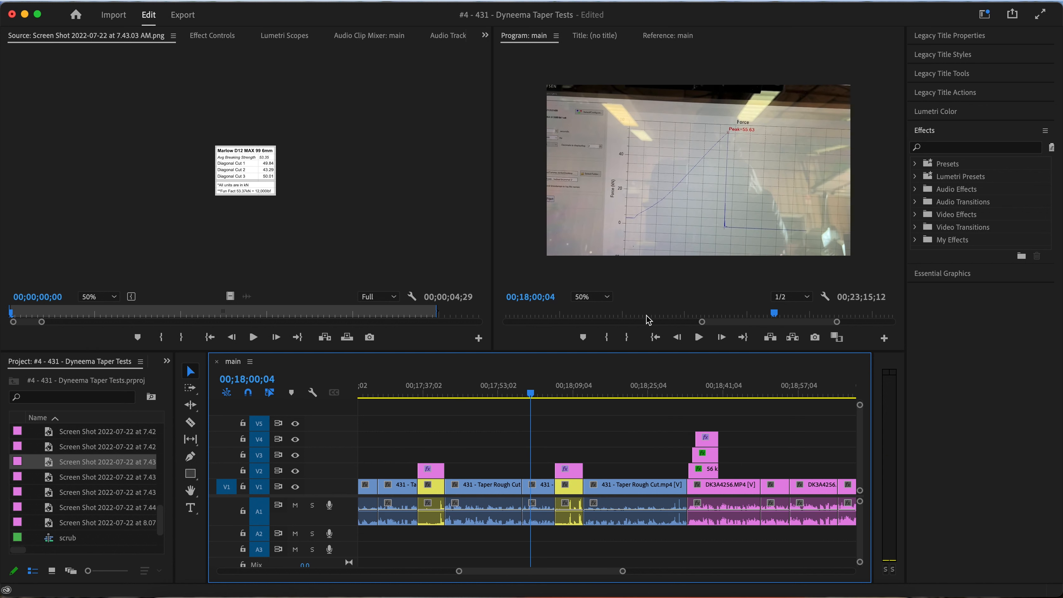
Play into the 53 kN test to check the remainder, and ripple delete the short force-graph segment just before the test
key(space)
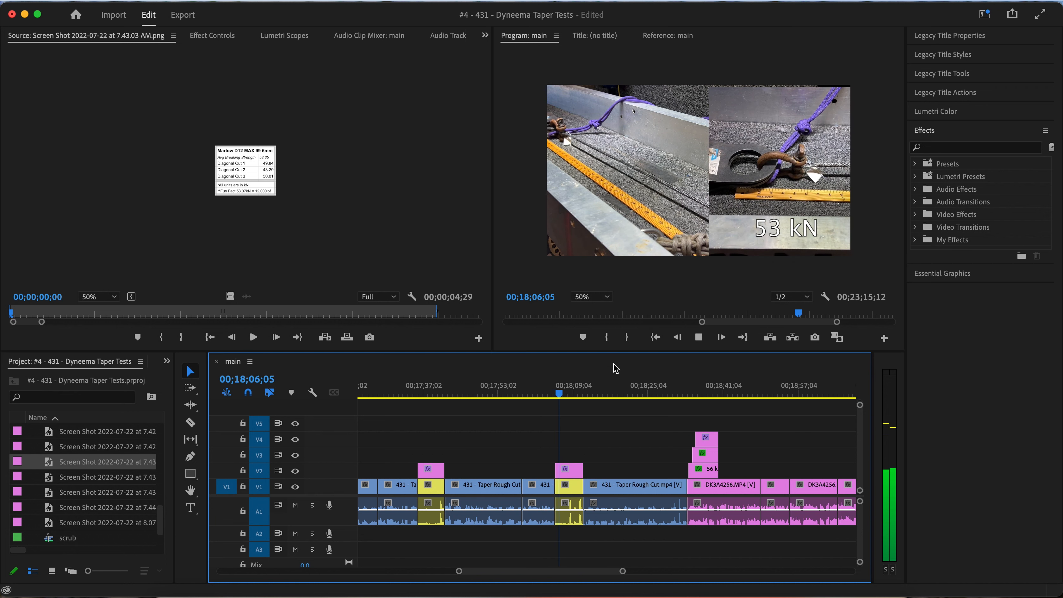
key(space)
scroll(552, 487, up, 3)
mouse_move(569, 393)
mouse_down()
mouse_move(544, 393)
mouse_move(560, 393)
mouse_up()
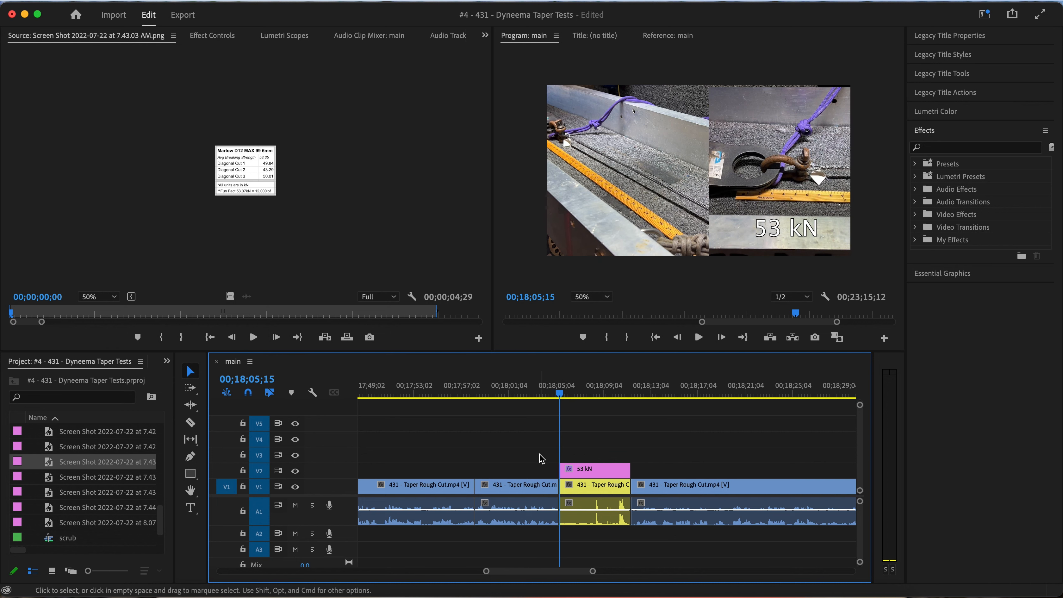
click(530, 521)
key(shift+Delete)
Play through the new cut at the 53 kN test, then review the rope footage between the 28 kN and 27 kN tests
key(Up)
key(space)
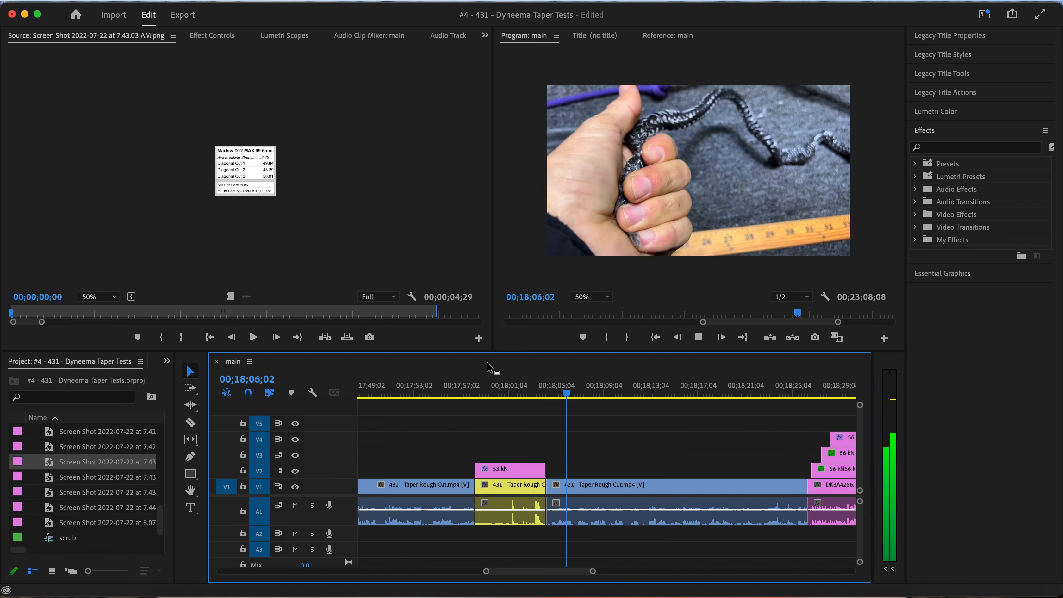
scroll(500, 406, down, 3)
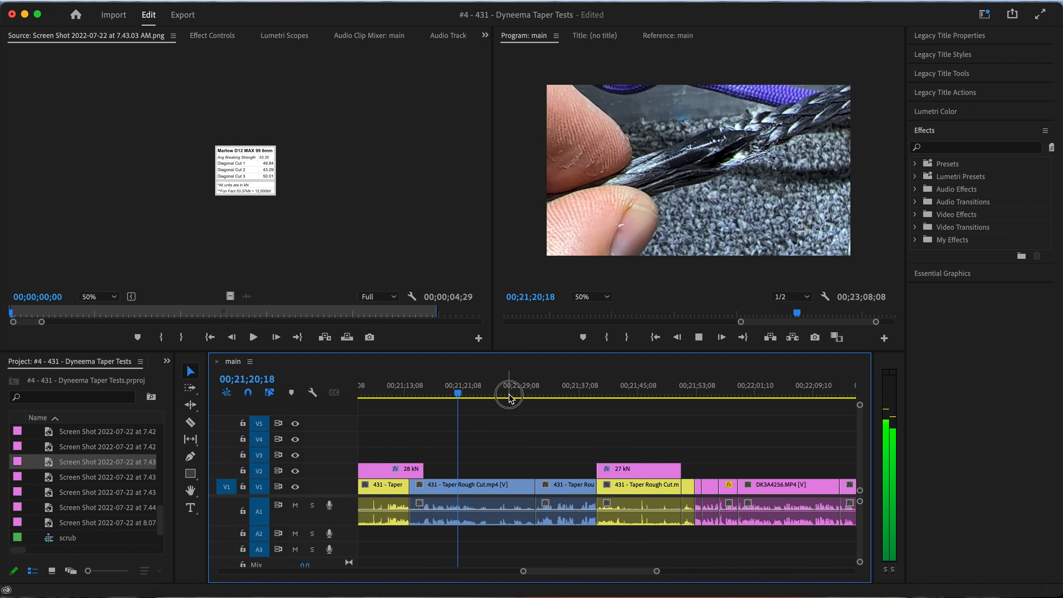
mouse_move(508, 396)
mouse_down()
mouse_move(543, 397)
mouse_move(502, 398)
mouse_up()
key(space)
scroll(495, 443, up, 3)
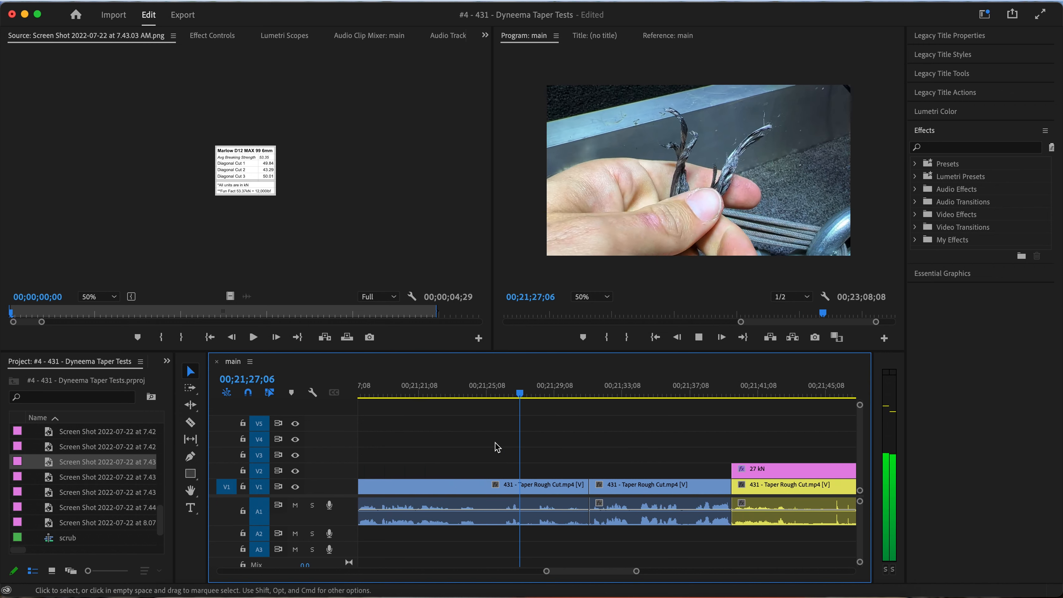
scroll(495, 442, right, 2)
scroll(495, 443, down, 2)
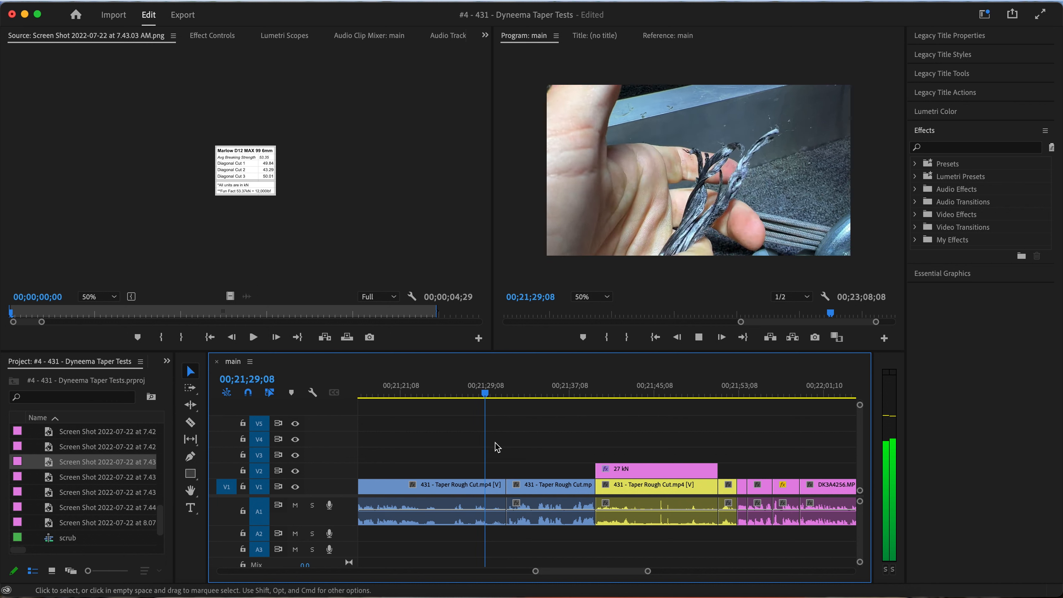
scroll(495, 442, left, 2)
key(space)
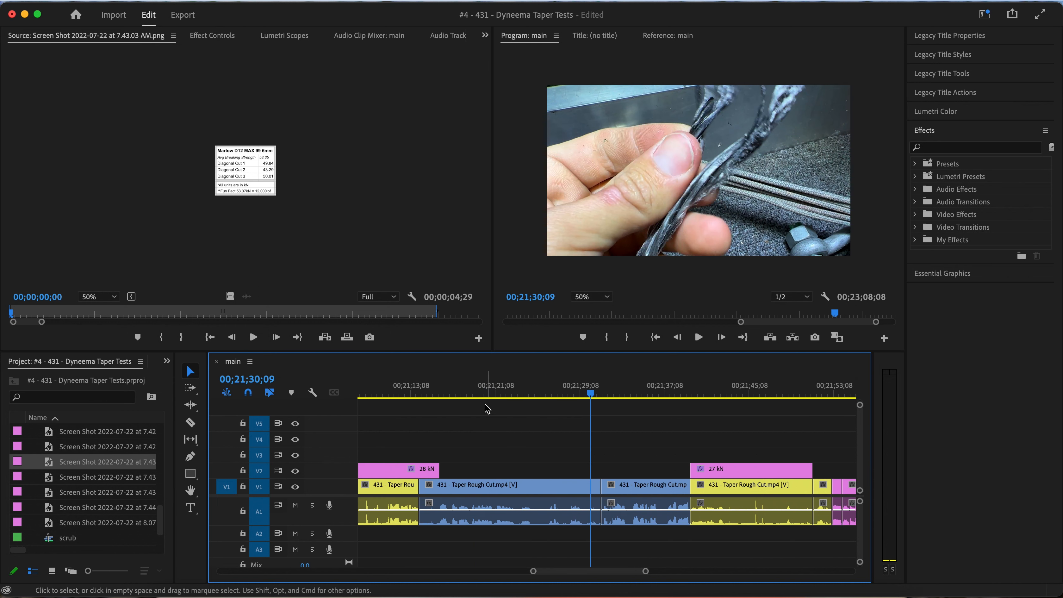
Review the 28 kN test and its title through to the start of the rope footage that follows
click(477, 394)
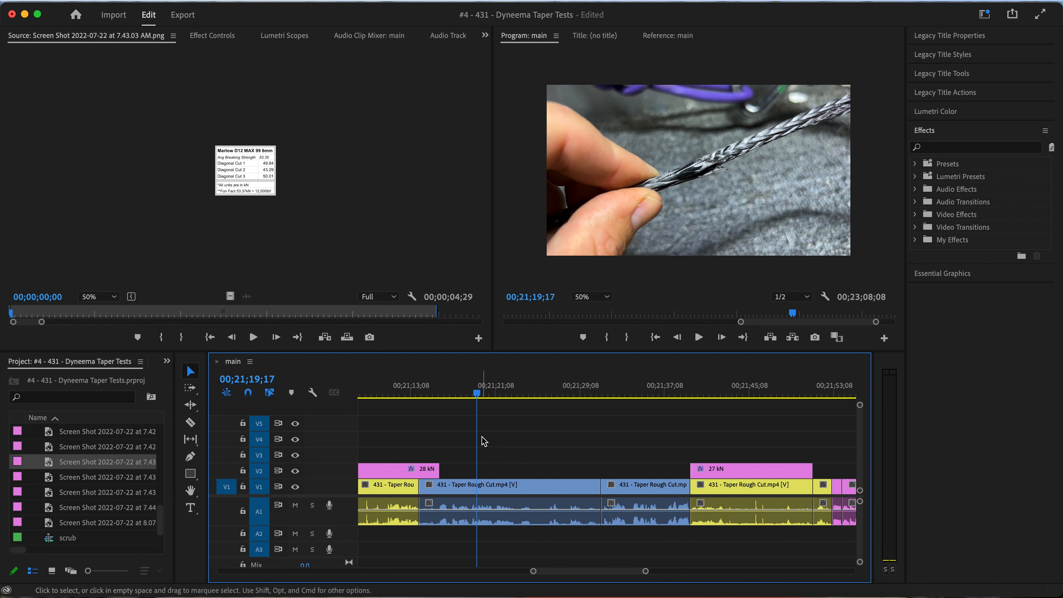
scroll(481, 438, down, 5)
click(459, 383)
scroll(469, 412, up, 3)
key(space)
scroll(447, 428, up, 5)
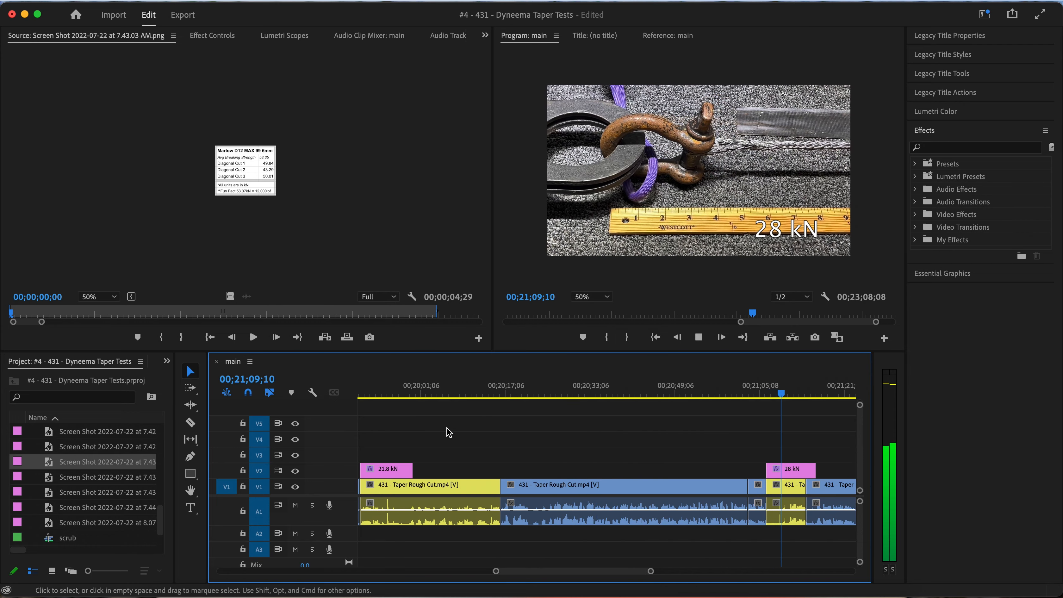
key(space)
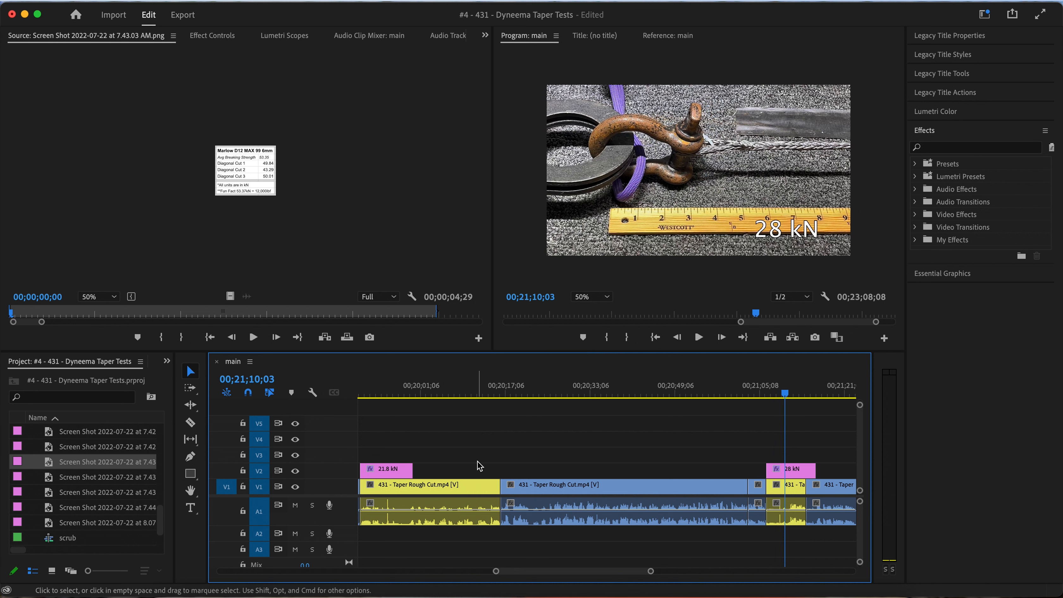
key(space)
scroll(502, 465, down, 4)
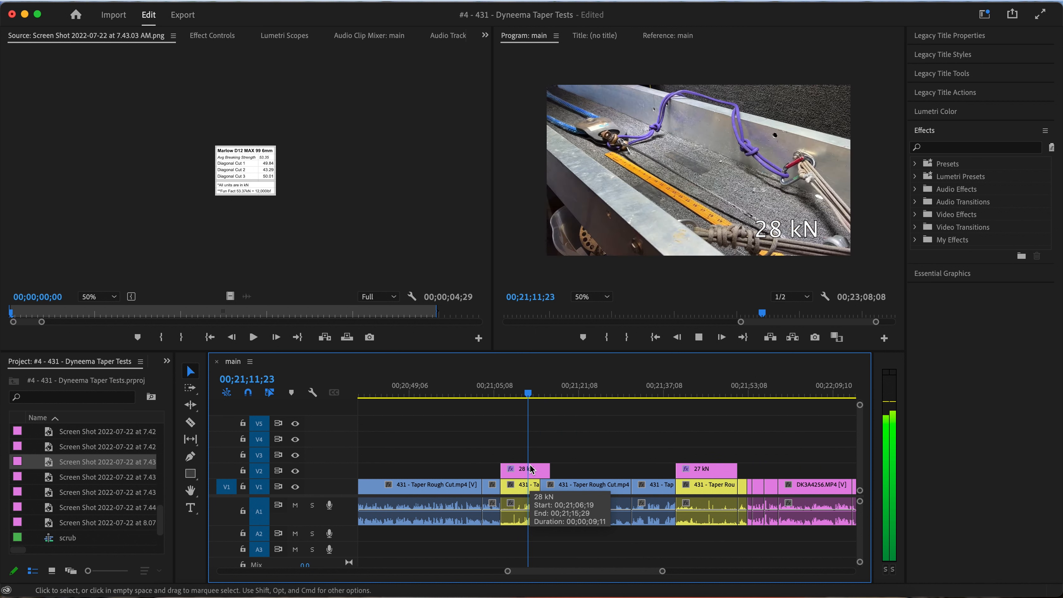
scroll(544, 445, up, 5)
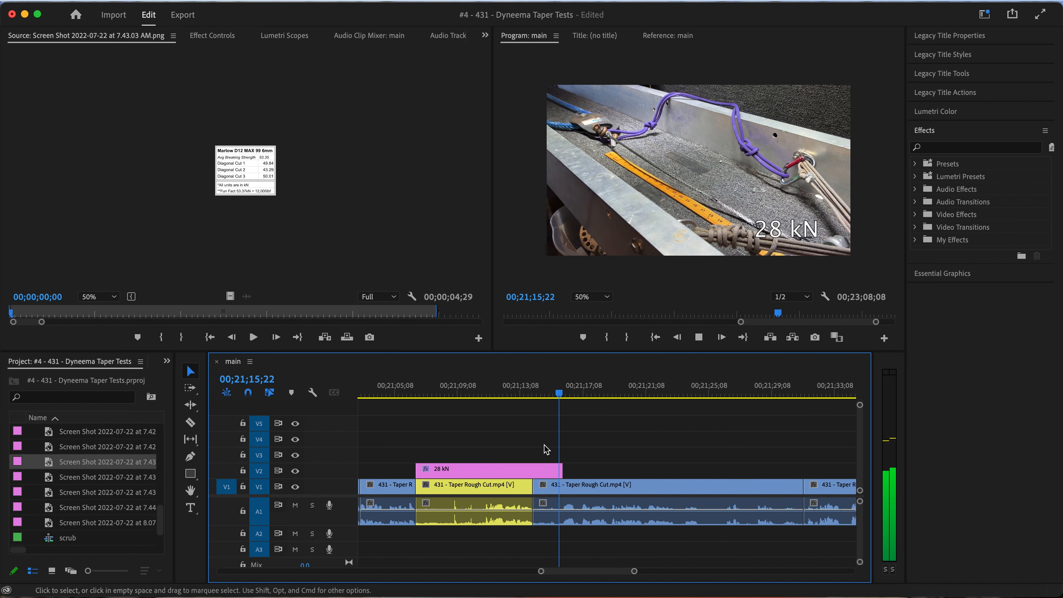
Trim the start of the rough-cut clip following the 28 kN test, close it up against the test, and end the 28 kN title with the test clip
click(522, 392)
key(space)
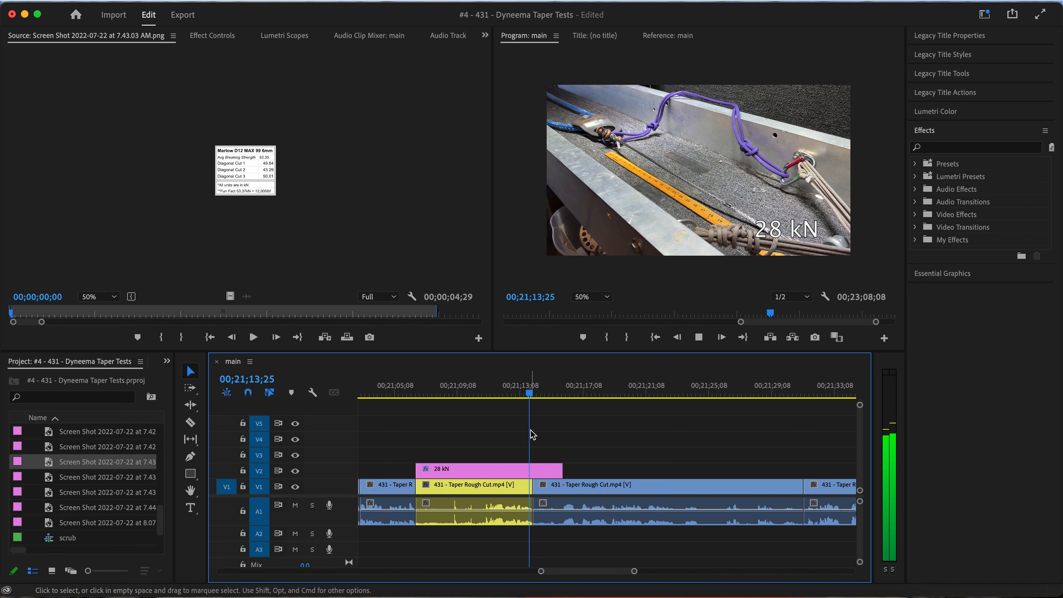
key(space)
key(space)
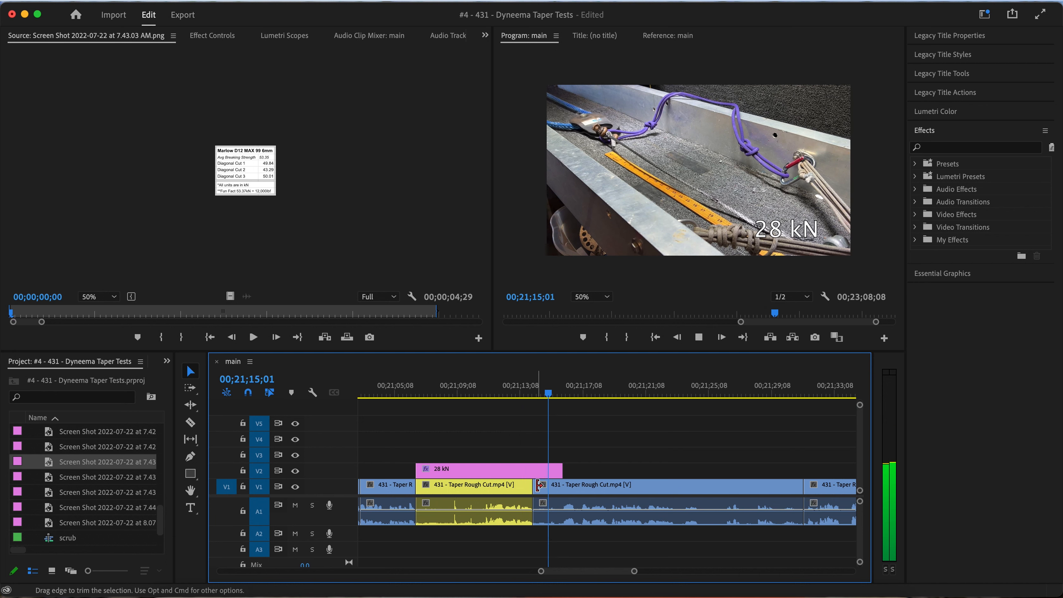
key(space)
key(space)
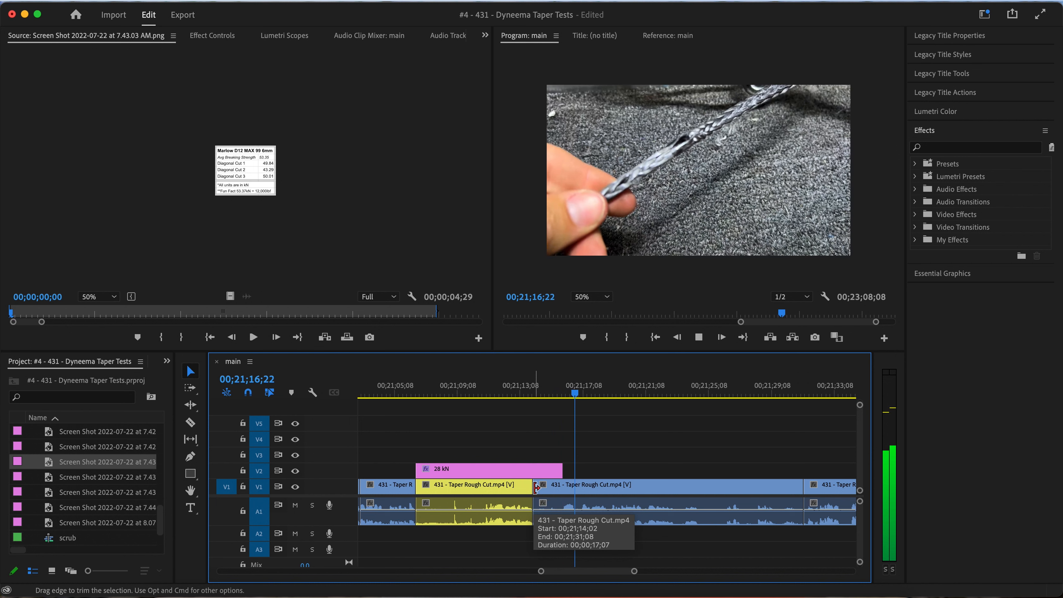
mouse_move(536, 487)
mouse_down()
mouse_move(633, 486)
mouse_move(591, 491)
mouse_move(531, 472)
mouse_up()
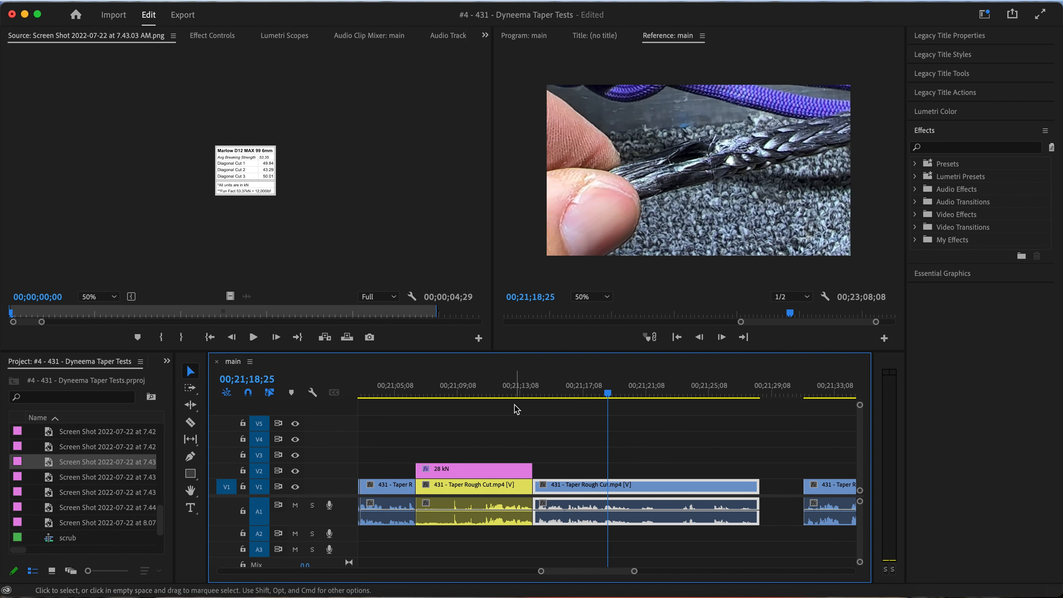
Compare the 28 kN title with the Teufelberger's Taper results table, Screen Shot 2022-07-22 at 7.44.13 AM.png, viewing the source at 150%
click(509, 396)
click(774, 230)
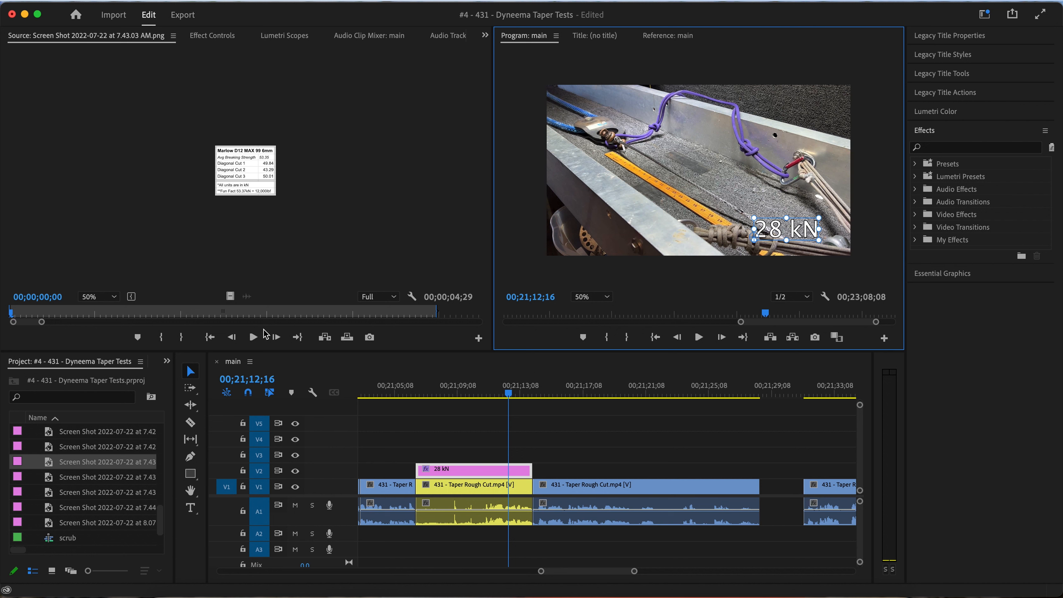
key(=)
key(=)
key(=)
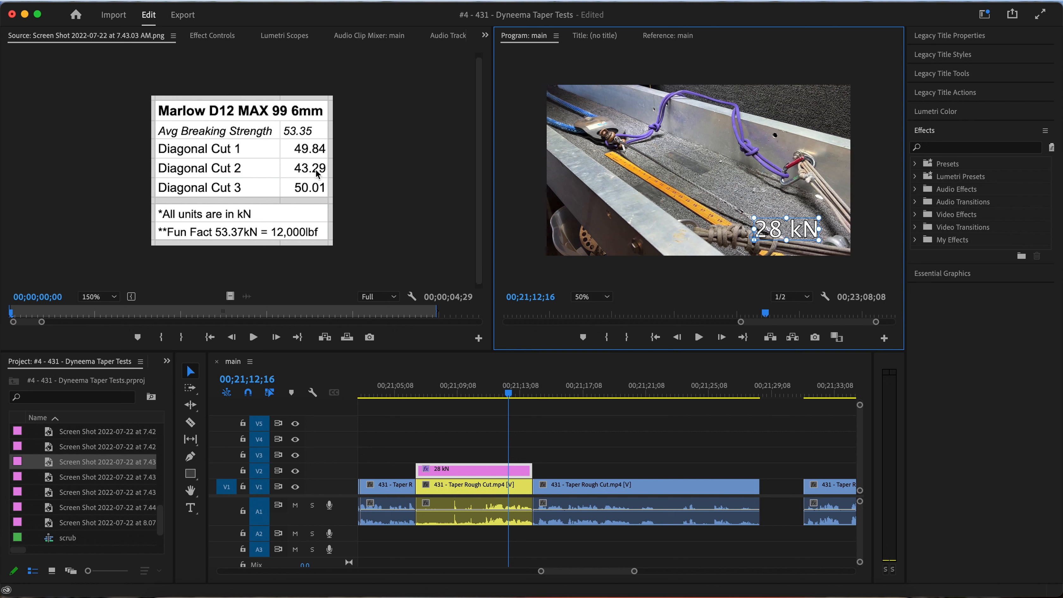
double_click(51, 508)
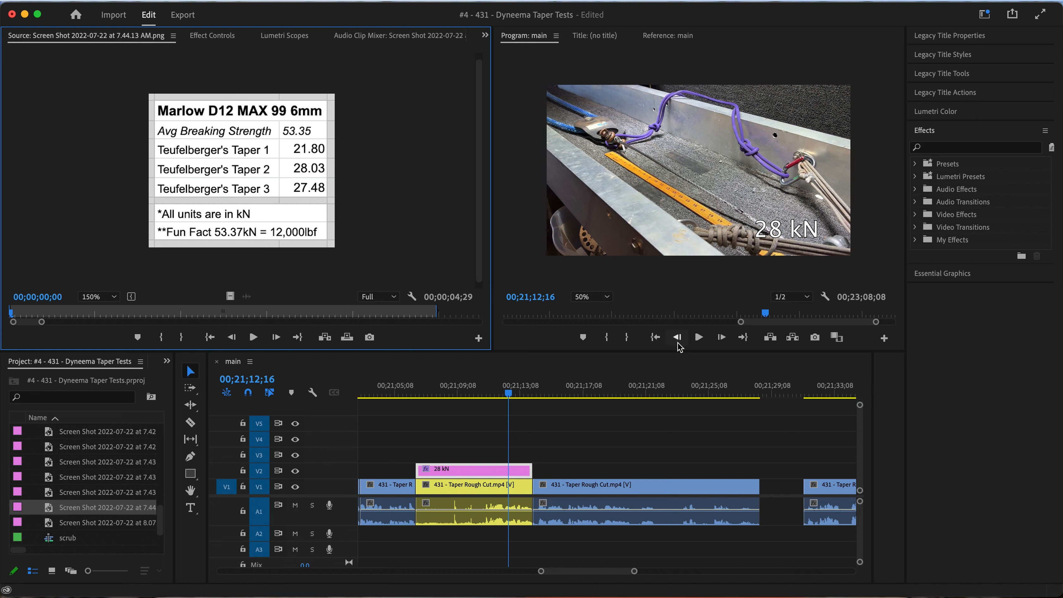
Review the rope footage after the 28 kN test and split the clip at about 00;21;20
click(552, 400)
key(space)
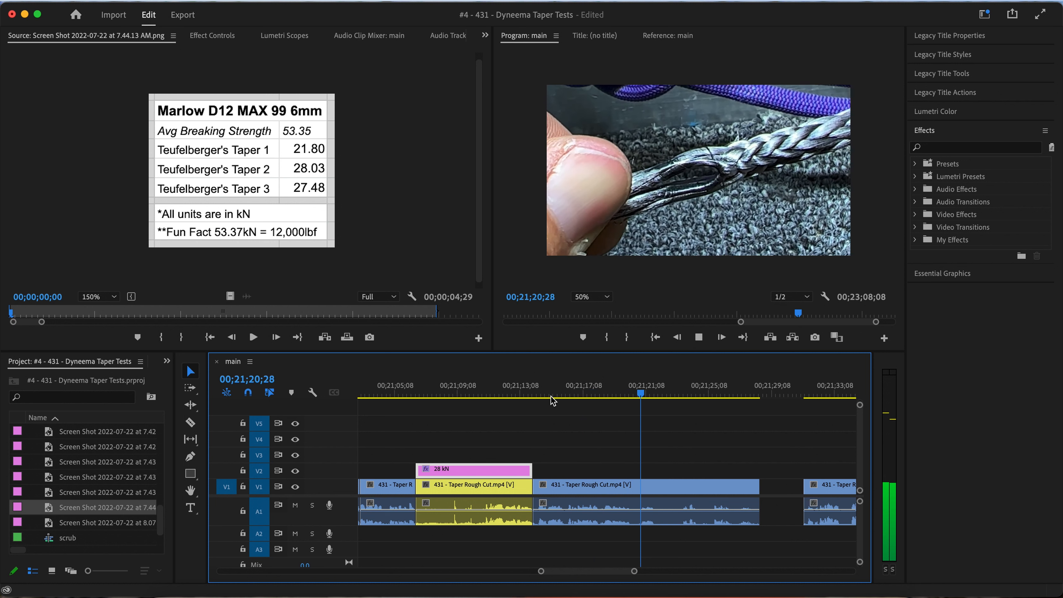
click(628, 393)
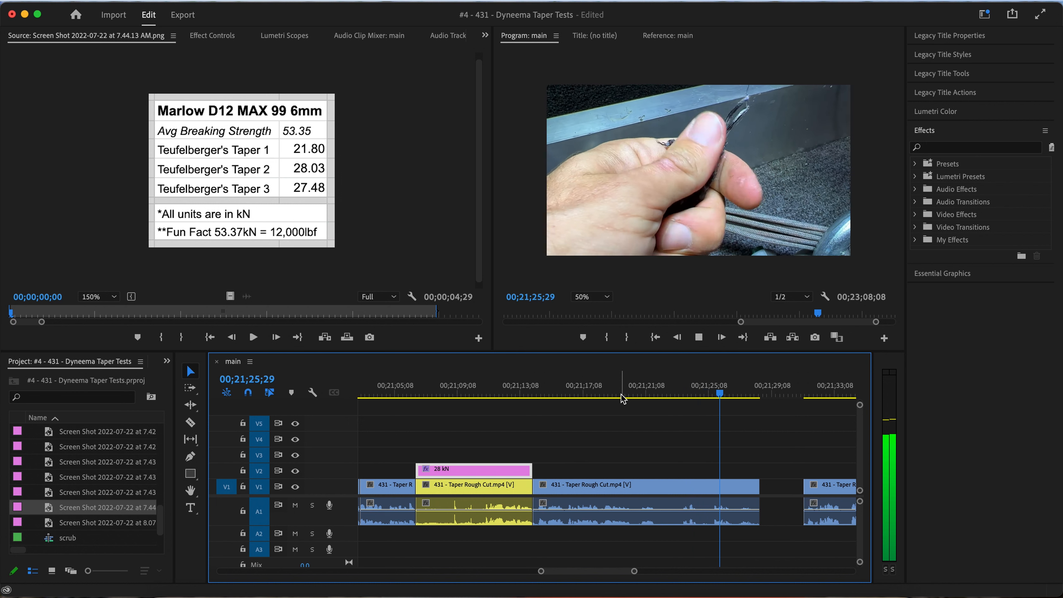
click(620, 394)
key(space)
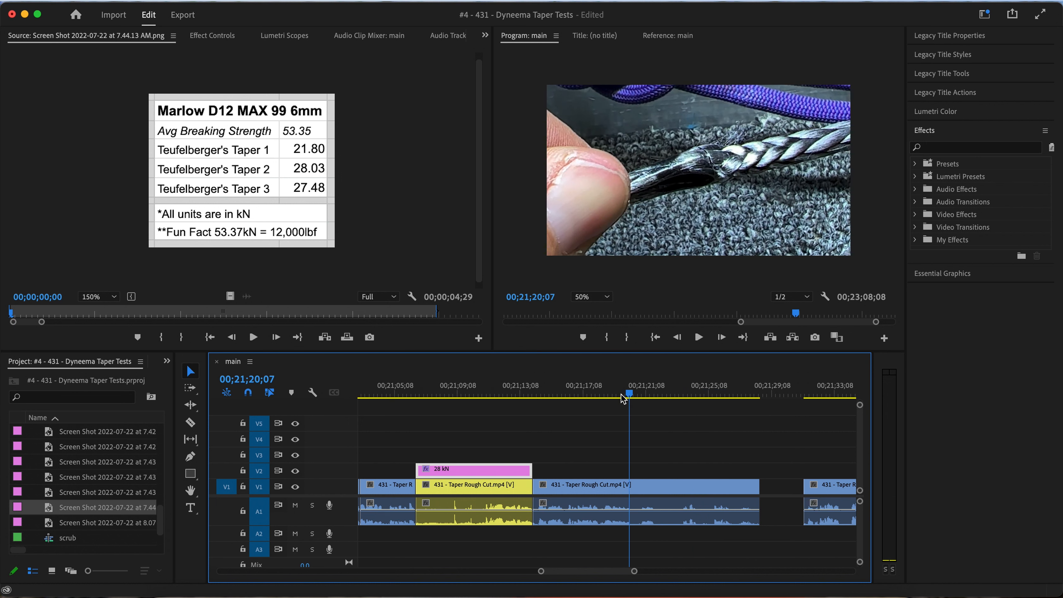
Remove the footage between the new split and 00;21;25;19, closing the gap, and play from the cut
click(684, 394)
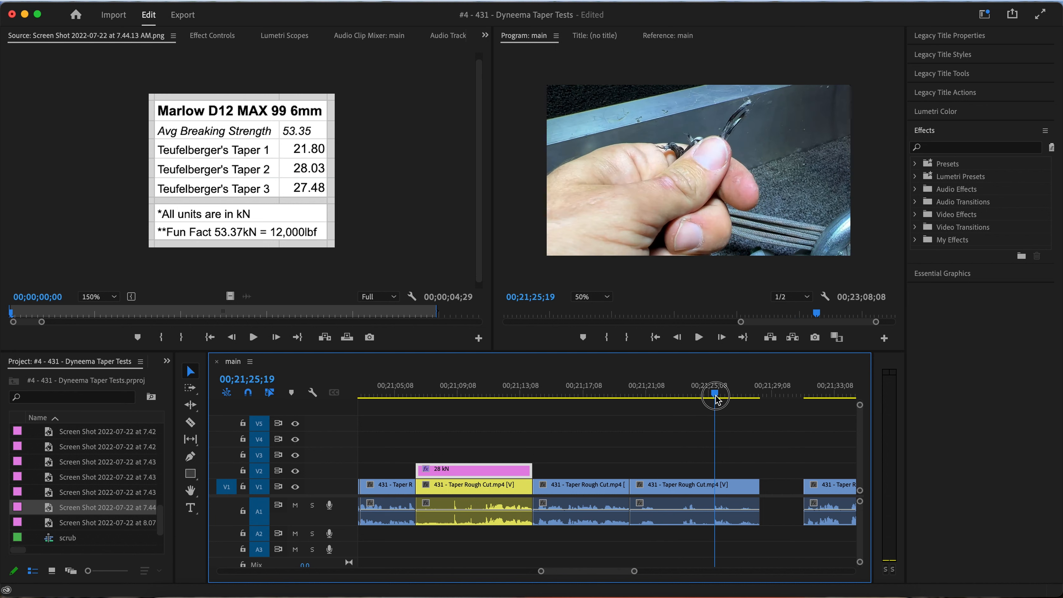
click(695, 486)
key(shift+Delete)
key(Up)
key(space)
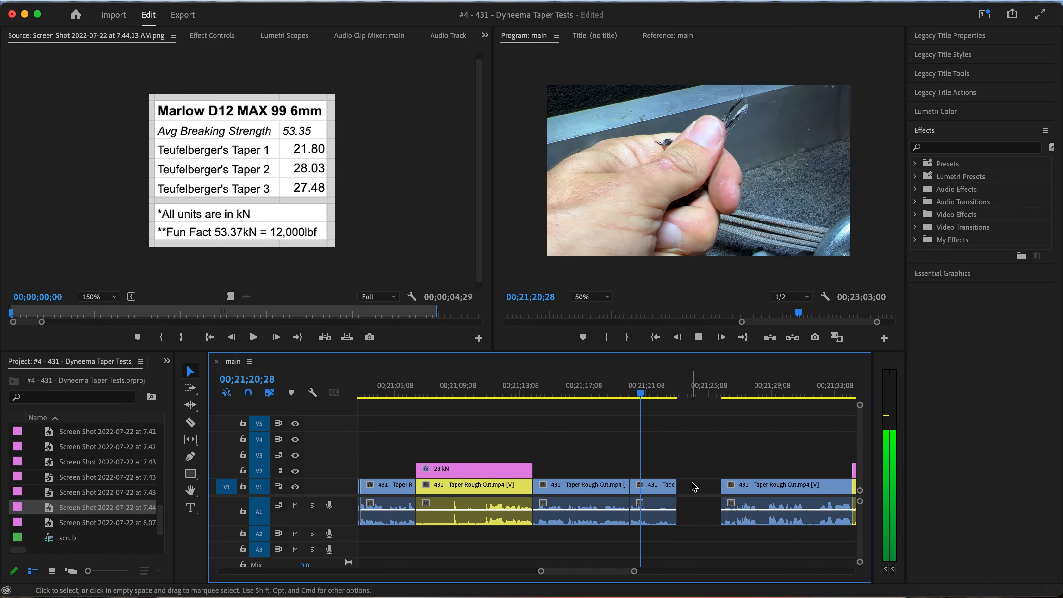
Trim the end of the short remaining rope clip to 00;21;22;28 and ripple delete the gap before the force-graph clip
key(space)
drag(676, 484, 671, 485)
right_click(693, 486)
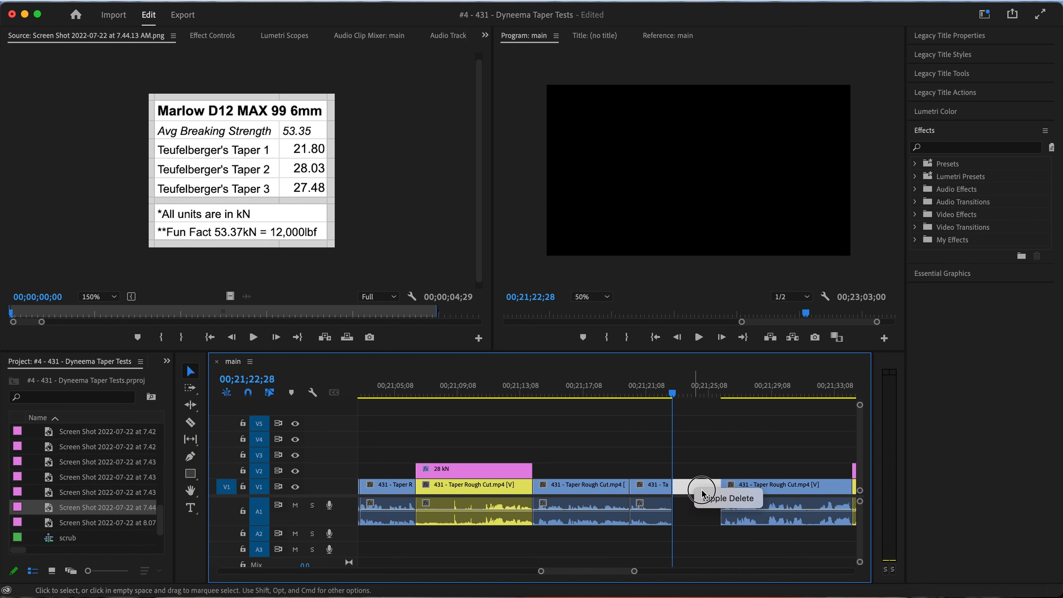
click(704, 496)
Cut about the first second off the force-graph clip following the rope footage and close the gap
key(space)
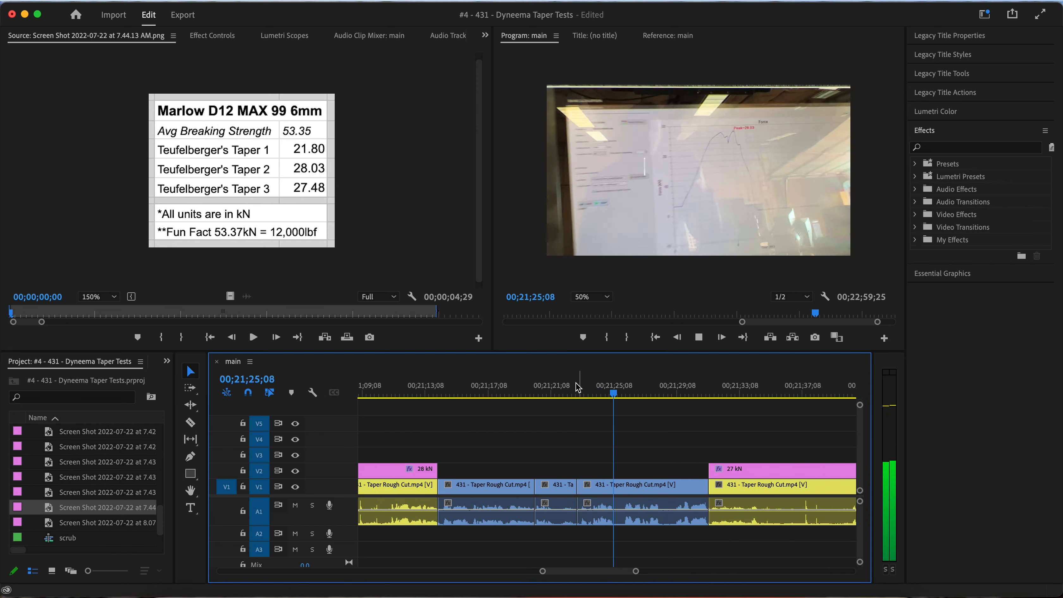
click(580, 394)
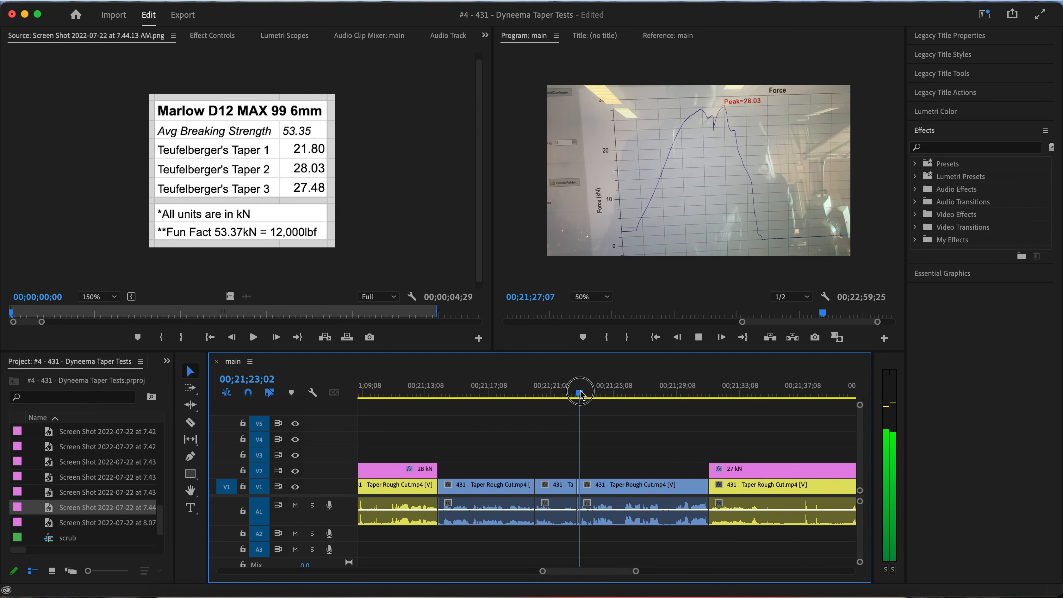
key(space)
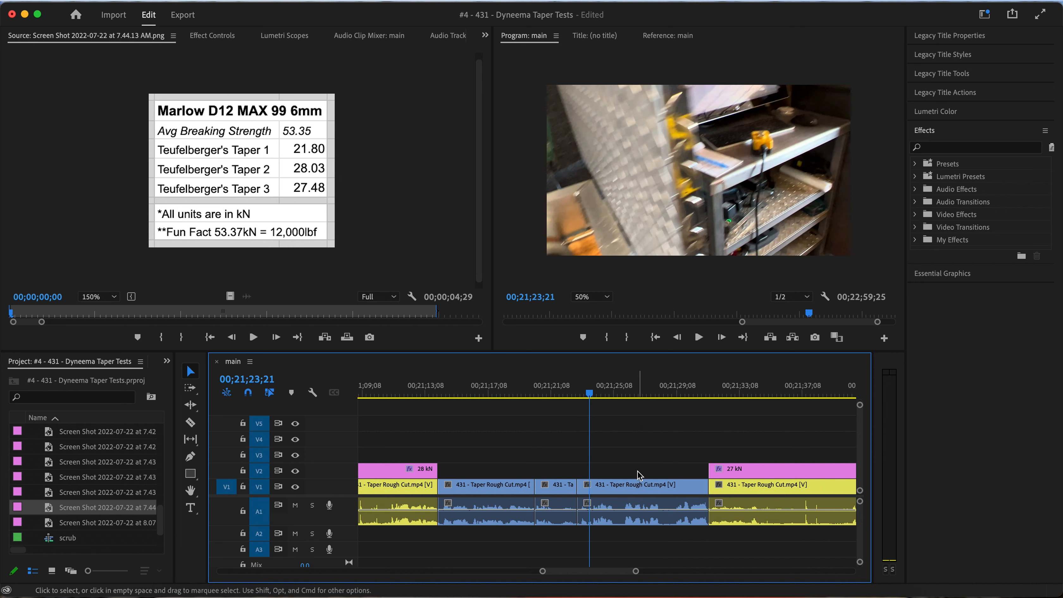
key(=)
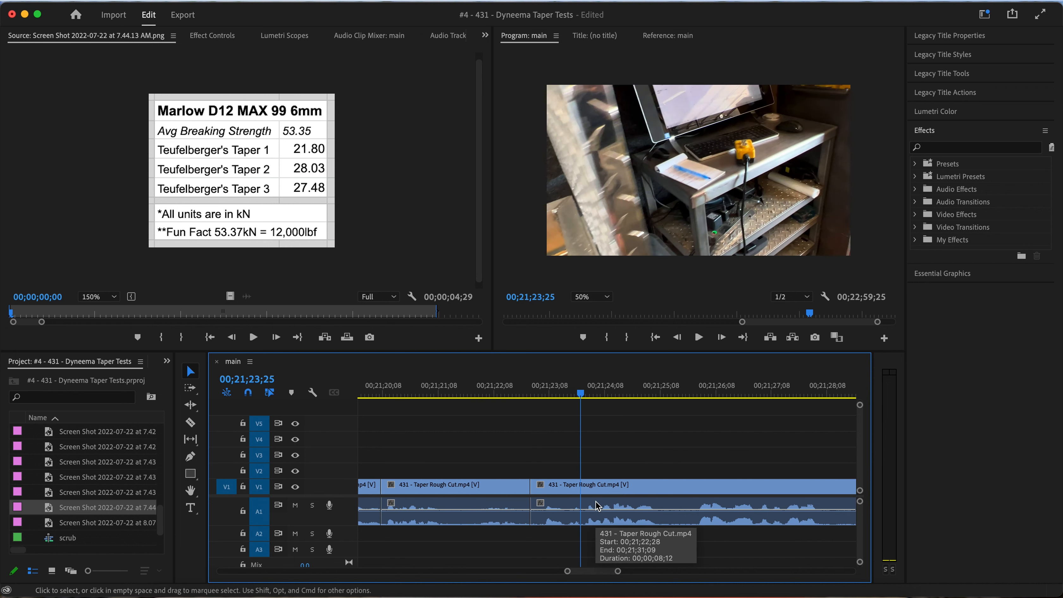
key(space)
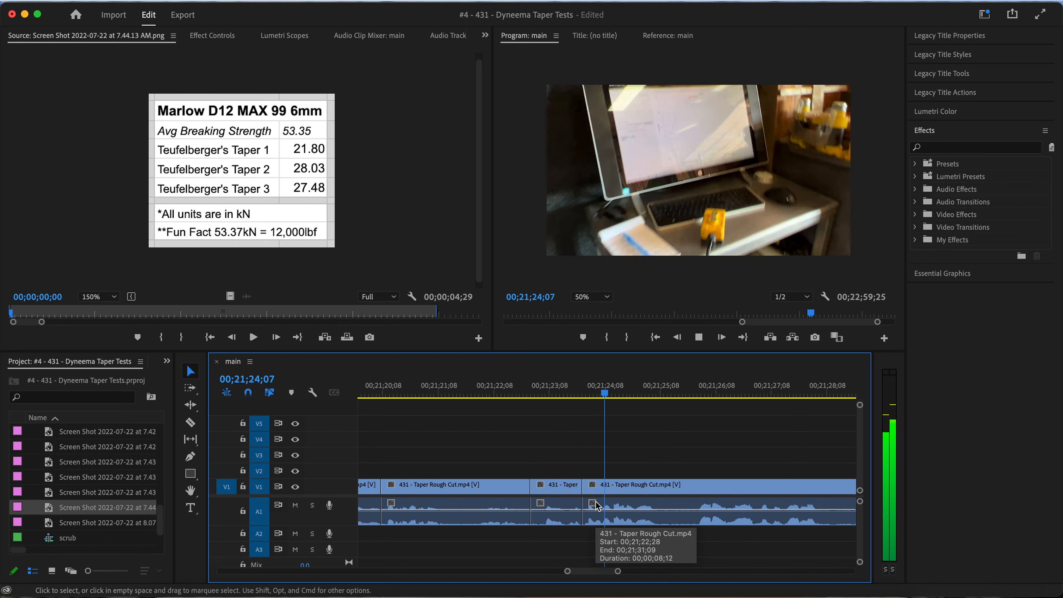
click(566, 490)
key(shift+Delete)
key(Up)
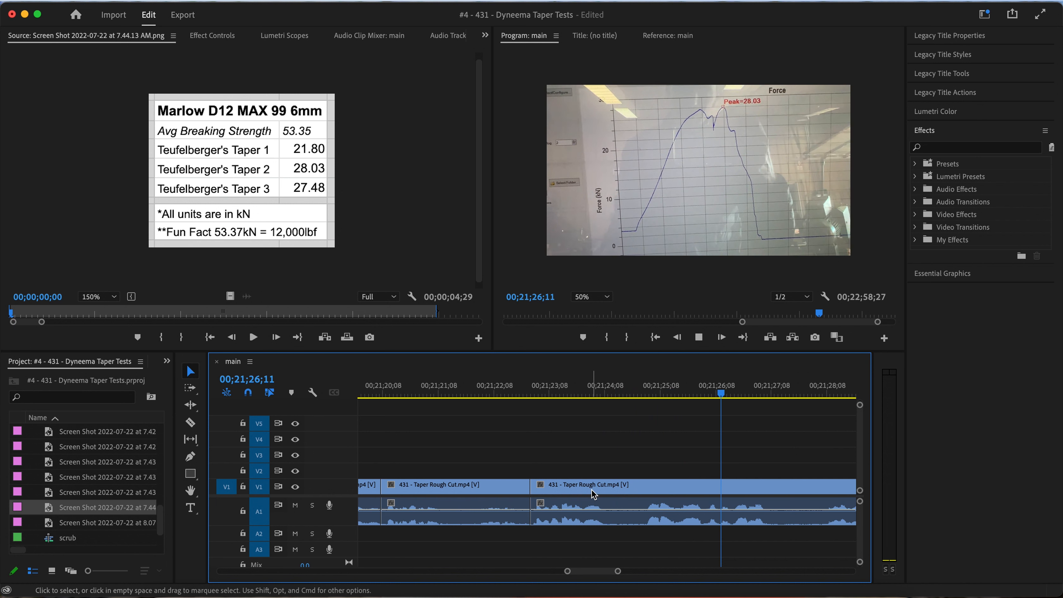
Play the force-graph clip before the 27 kN test and split it at 00;21;27;14
key(minus)
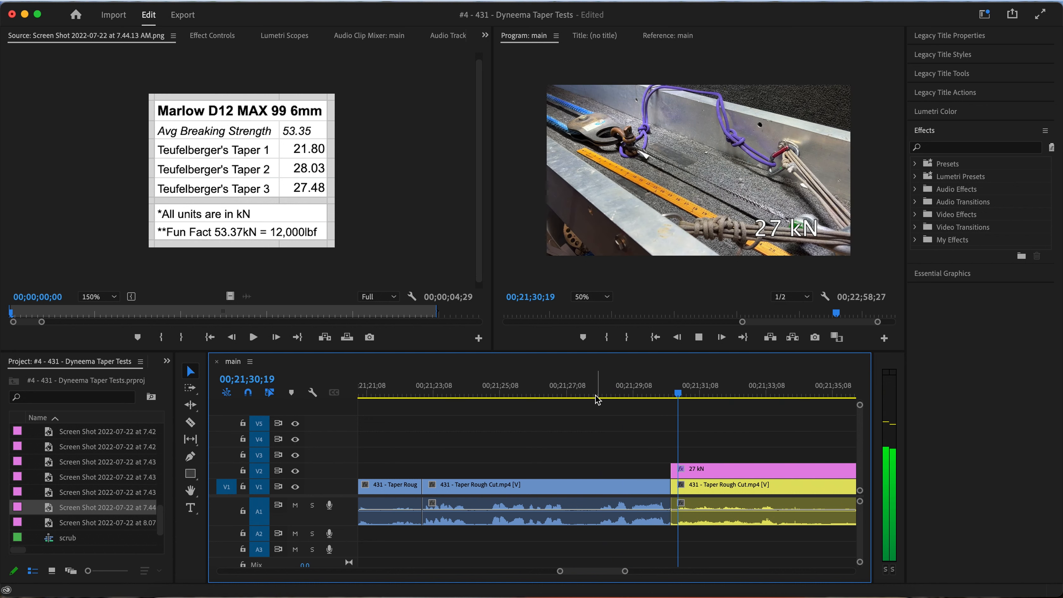
click(556, 396)
key(space)
key(space)
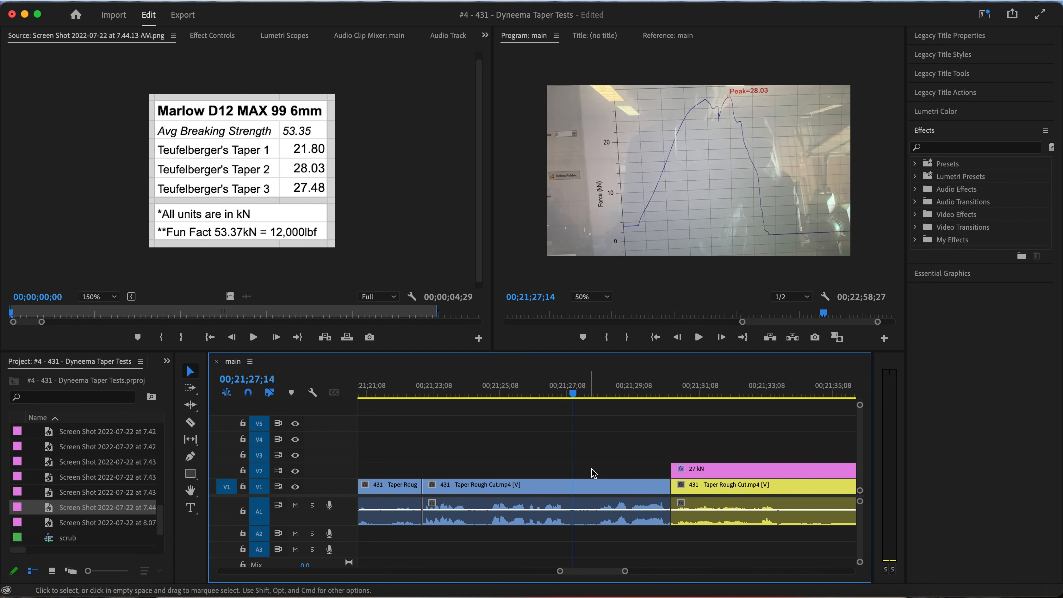
click(592, 485)
key(super+k)
Trim the start of the second force-graph piece to 00;21;28;04, ripple delete the gap, and play through the join
key(space)
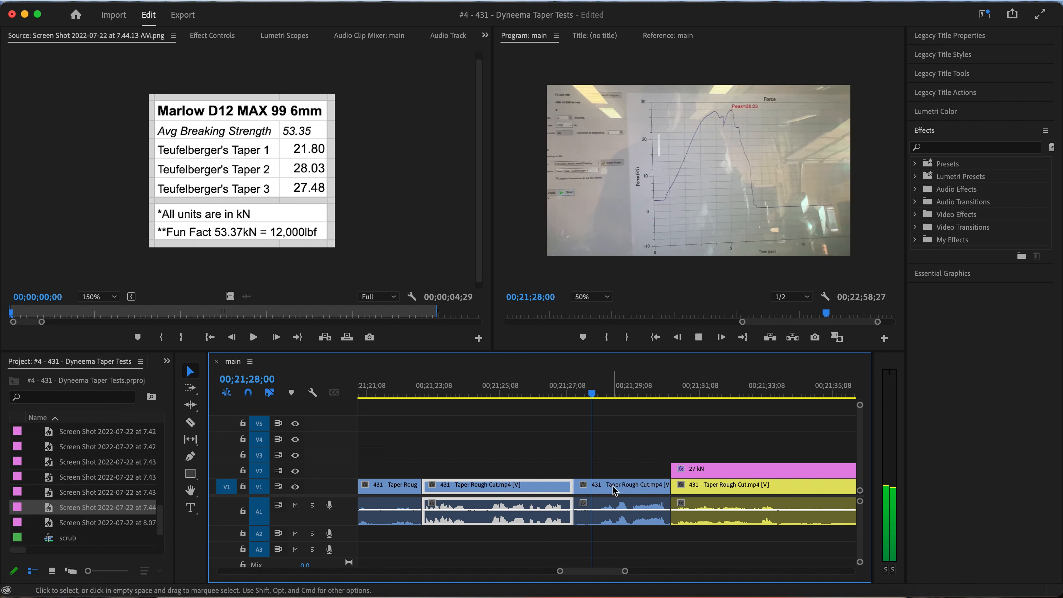
key(space)
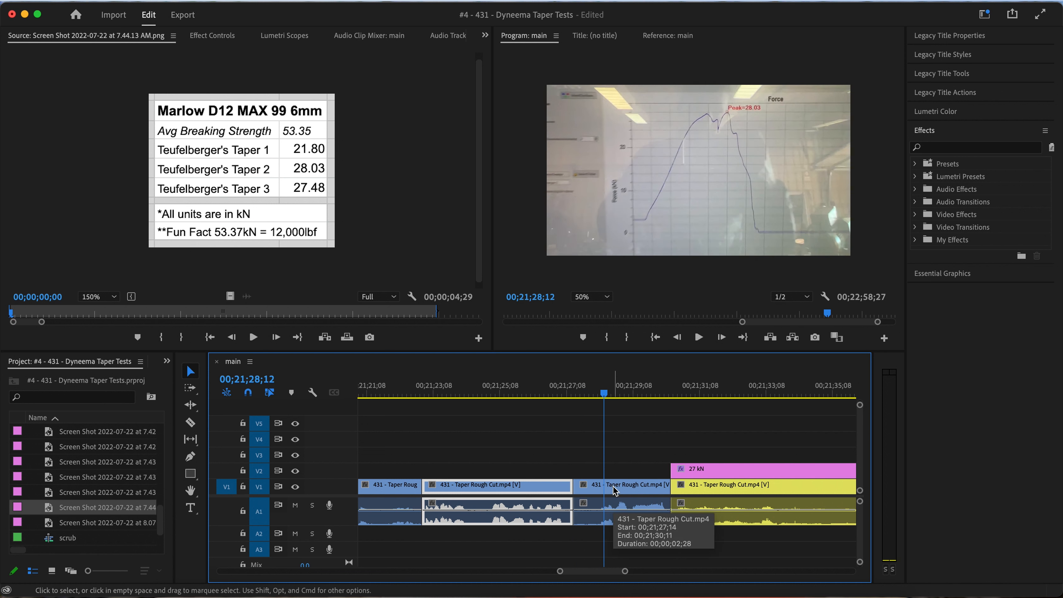
key(space)
key(super+k)
key(space)
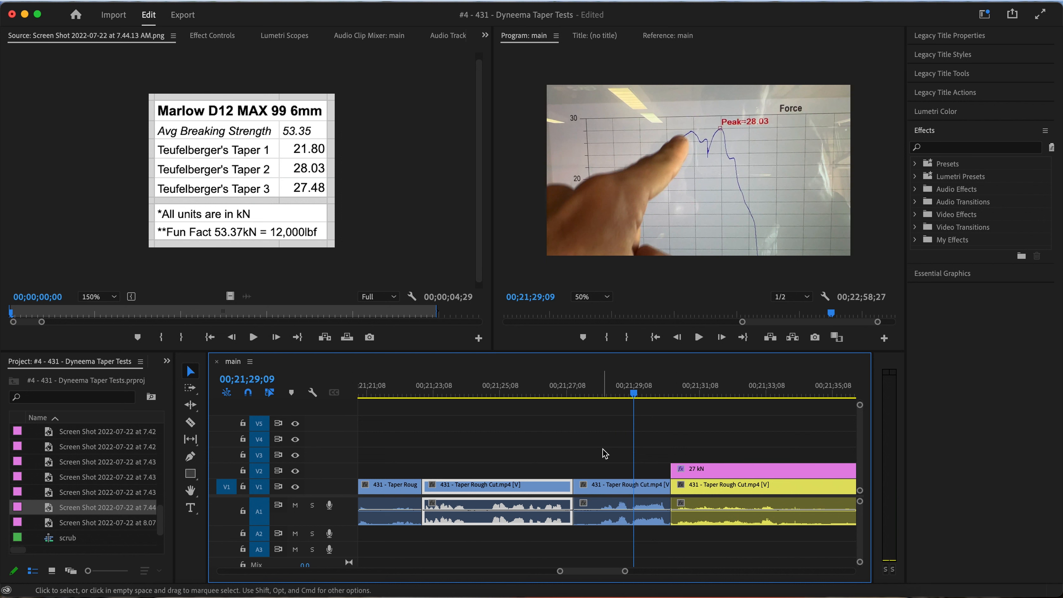
click(594, 394)
drag(573, 485, 598, 488)
right_click(587, 488)
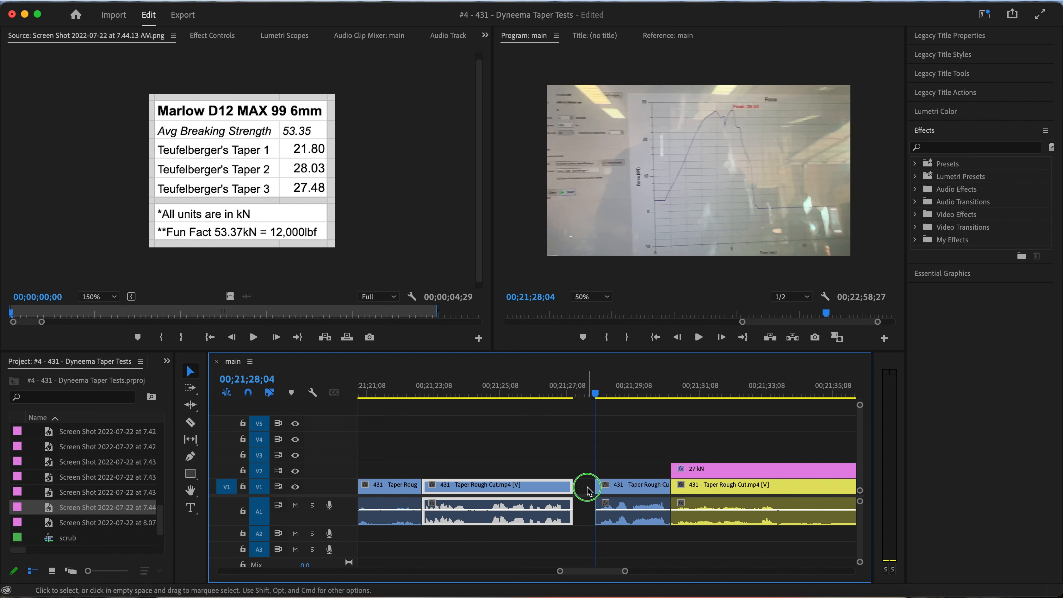
click(598, 501)
click(517, 378)
key(space)
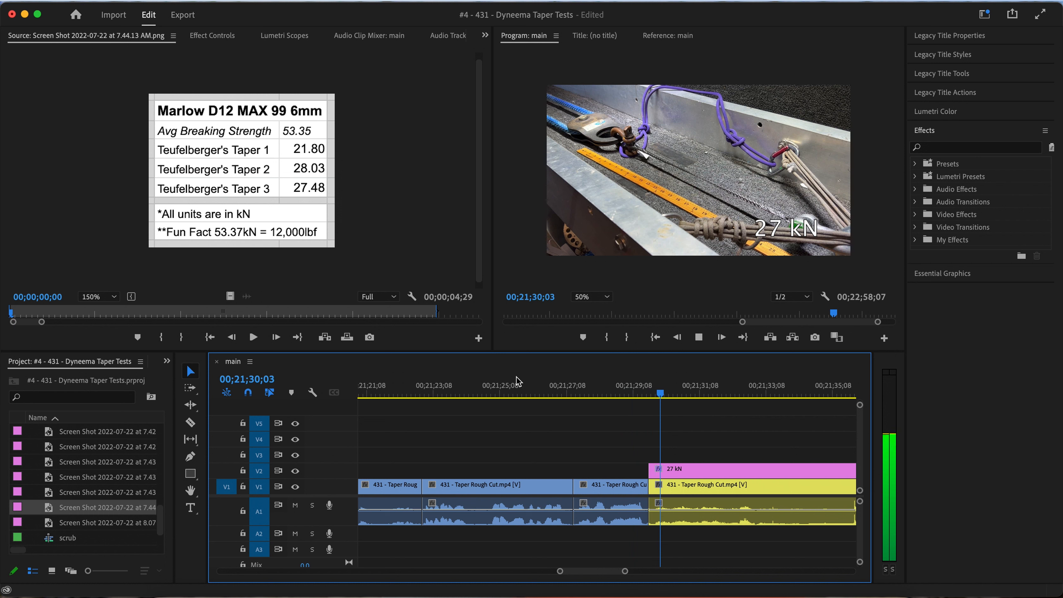
key(space)
Trim the start of the 27 kN test clip to 00;21;29;29, close the gap, and align the 27 kN title's start with it
scroll(594, 398, right, 2)
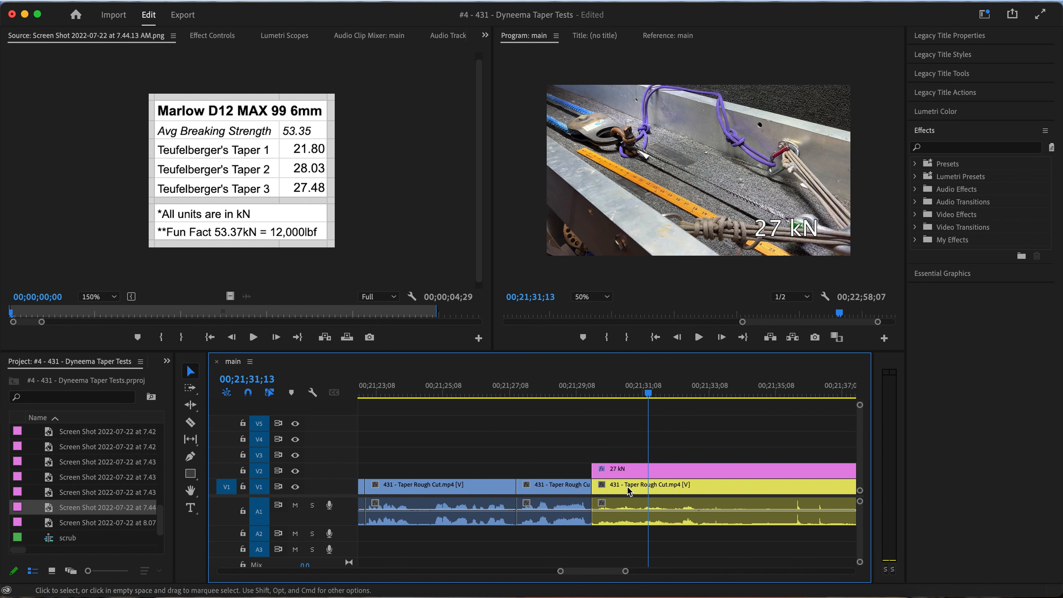
drag(588, 396, 575, 396)
key(Right)
key(Right)
key(Right)
key(Right)
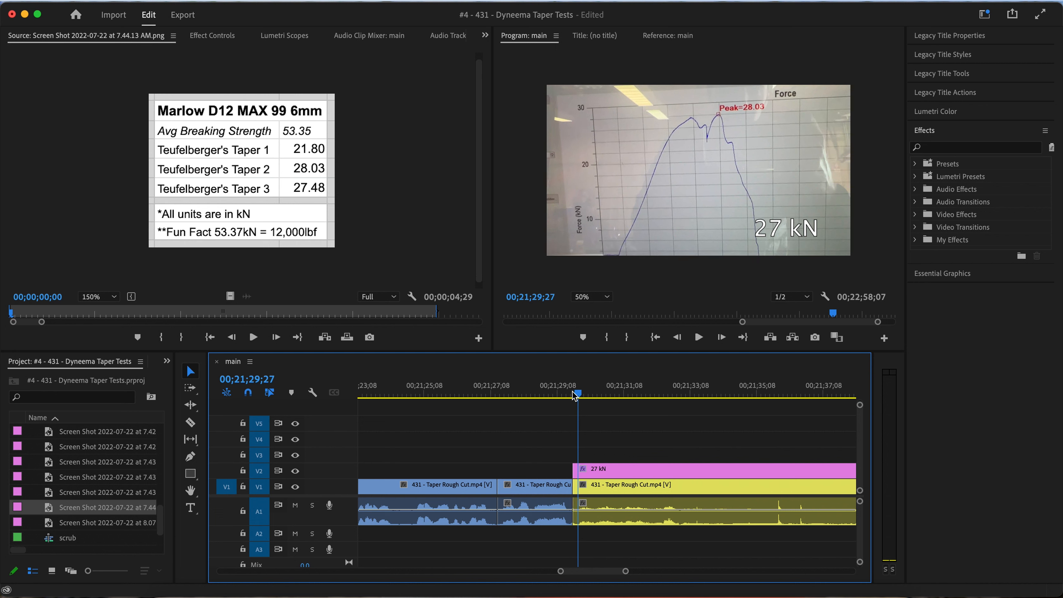
key(=)
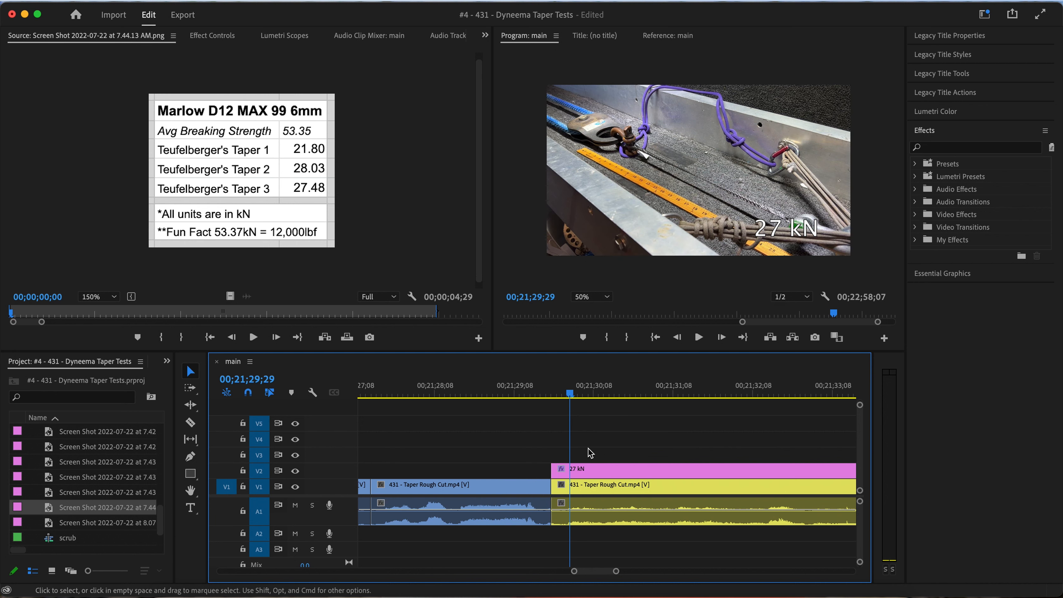
drag(553, 488, 577, 471)
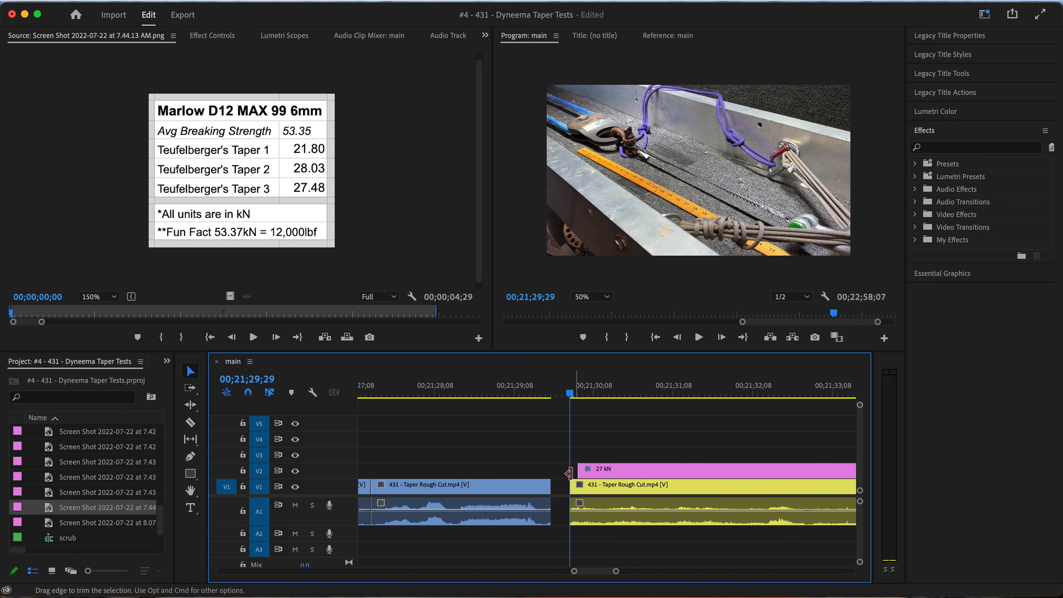
right_click(563, 490)
click(578, 499)
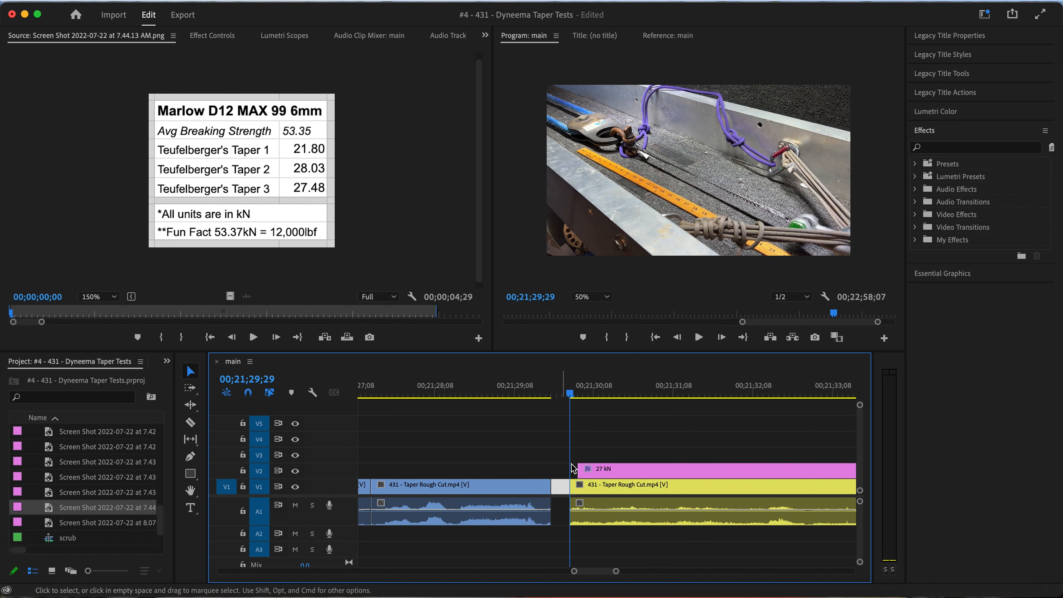
drag(559, 470, 550, 470)
Play the opening of the 27 kN test and ripple-trim the start of the clip and its title to 00;21;34;14
key(space)
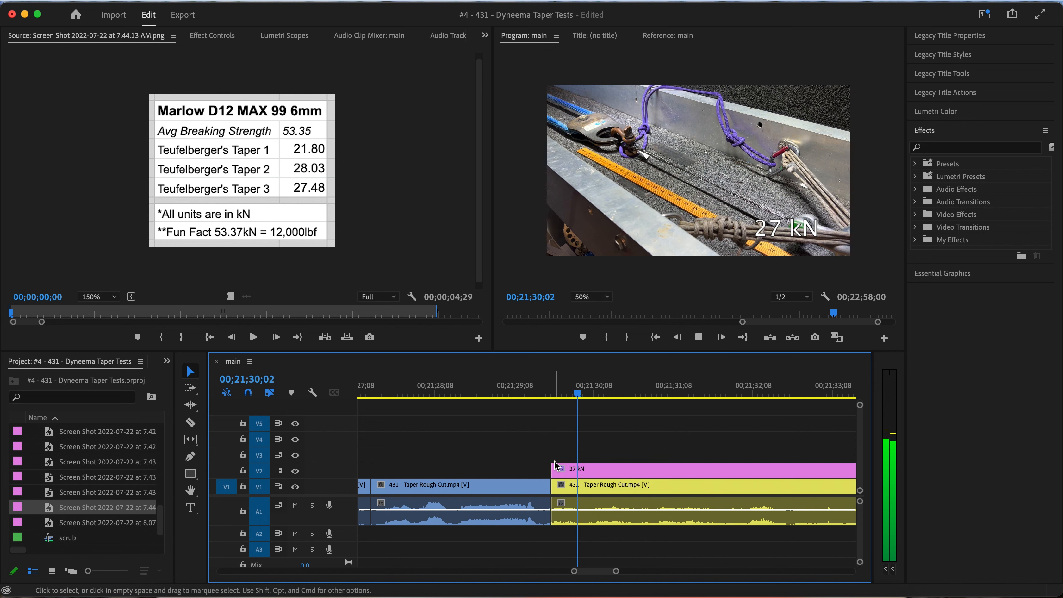
key(minus)
key(minus)
key(minus)
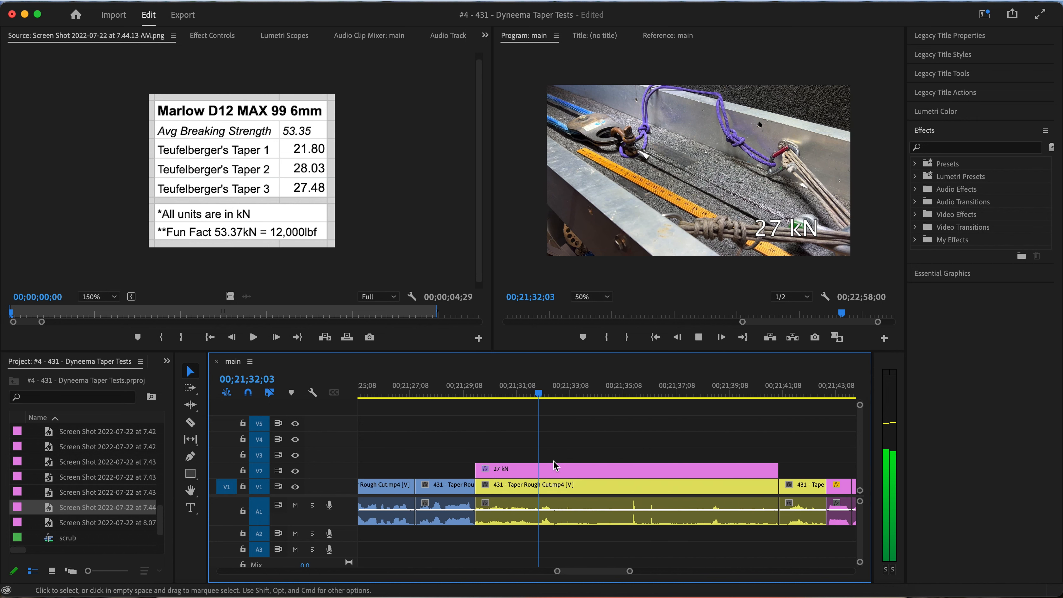
key(space)
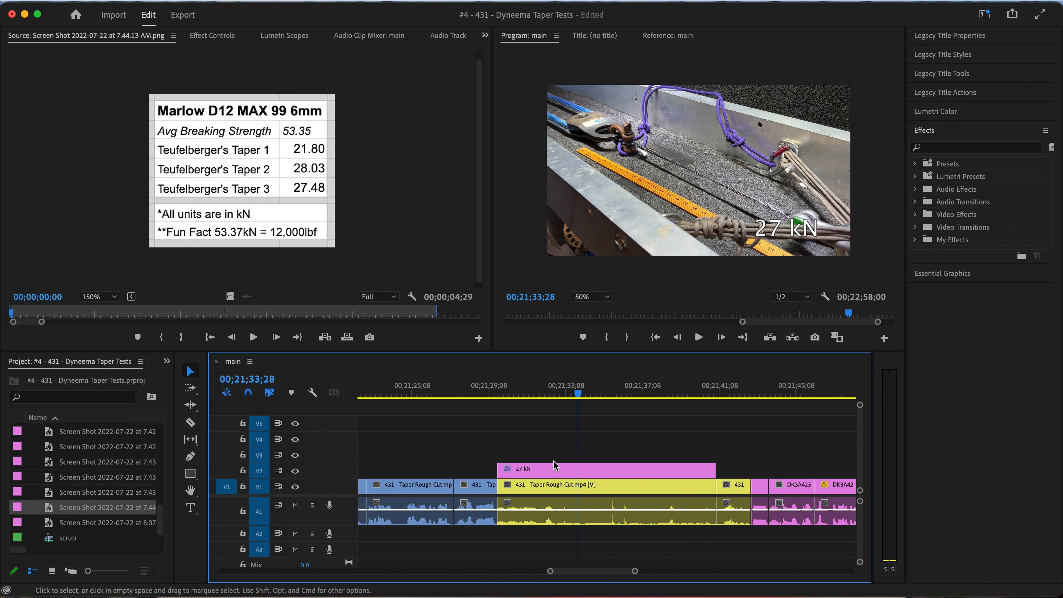
key(space)
key(space)
key(space)
click(600, 491)
drag(598, 450, 582, 507)
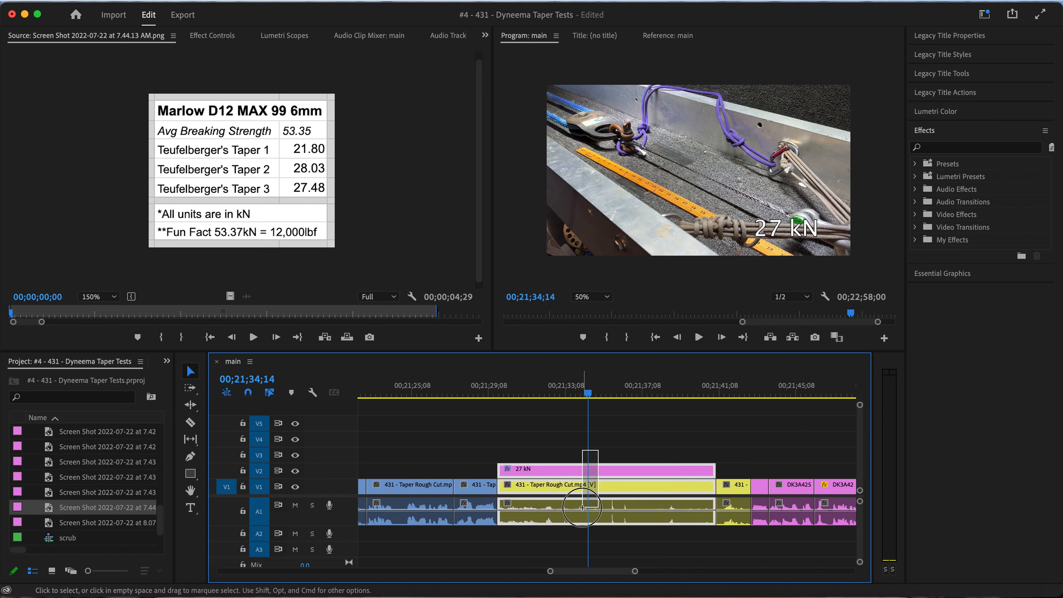
key(q)
Review the shortened 27 kN test through the rope break and into the force graph that follows
key(space)
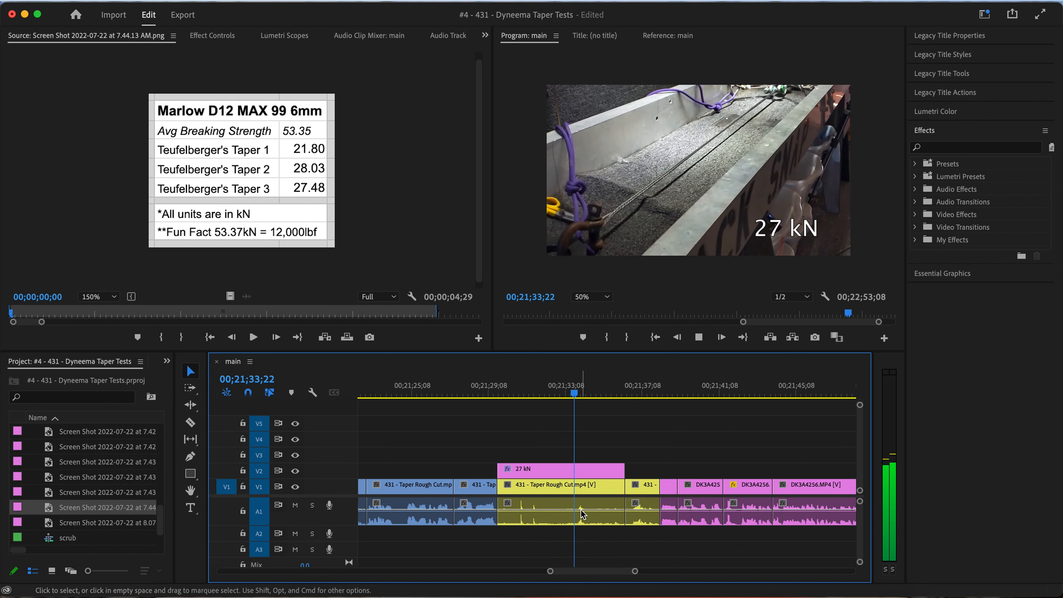
key(space)
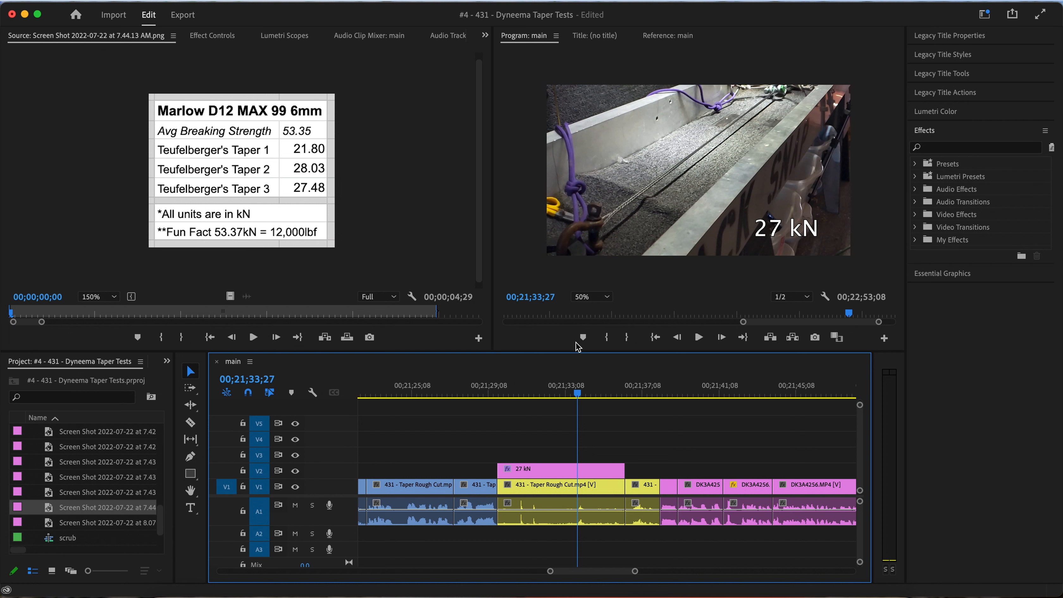
click(555, 391)
drag(547, 392, 517, 393)
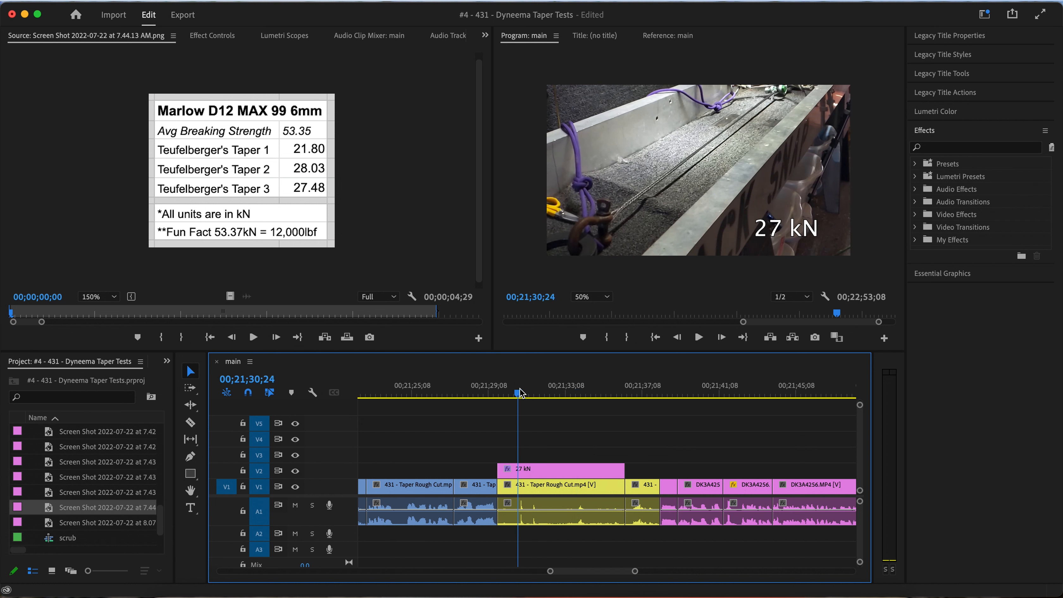
key(space)
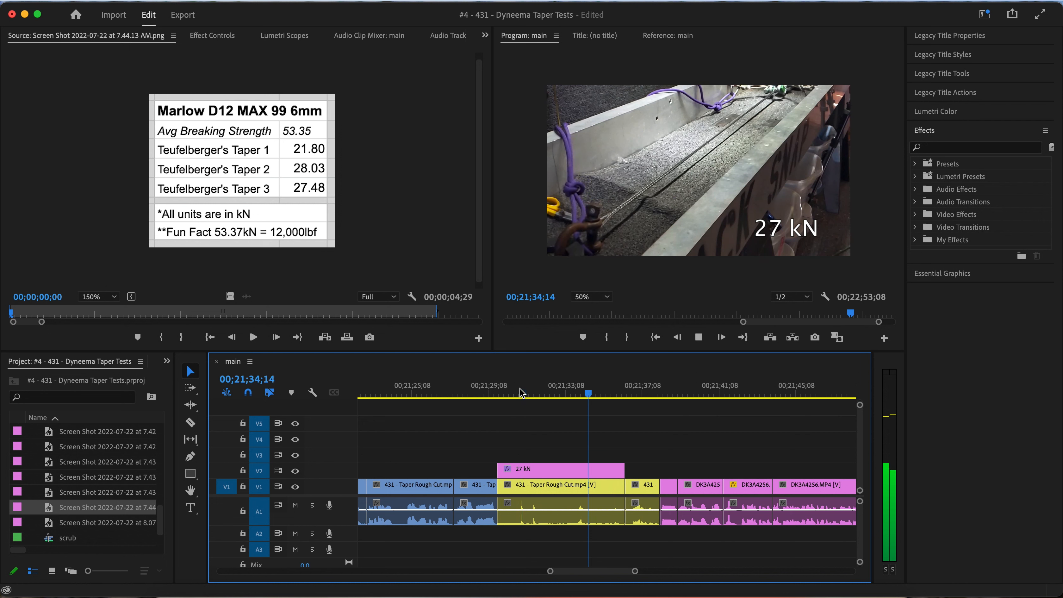
key(space)
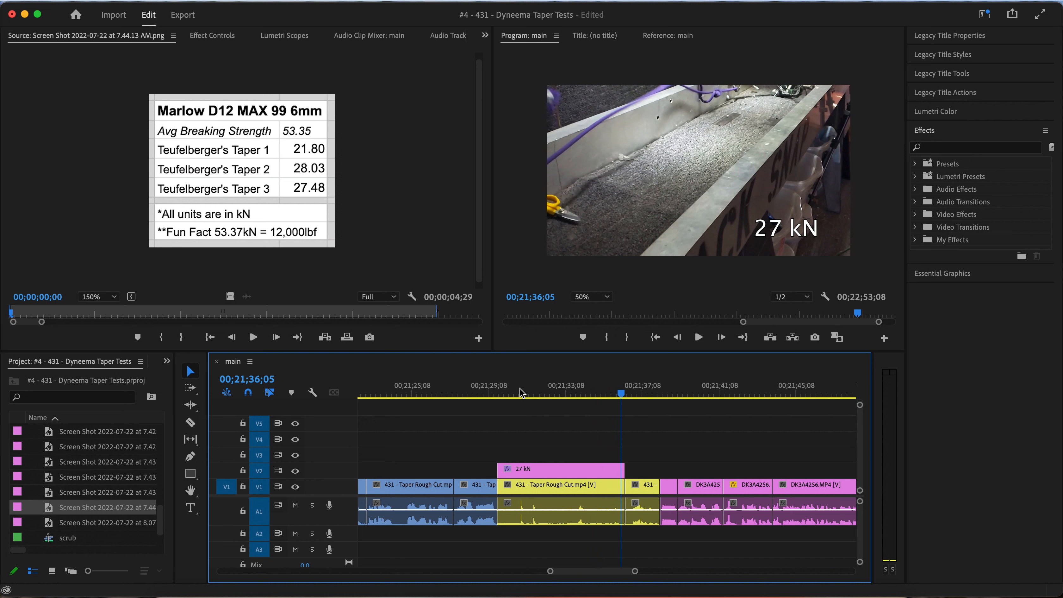
drag(586, 393, 607, 399)
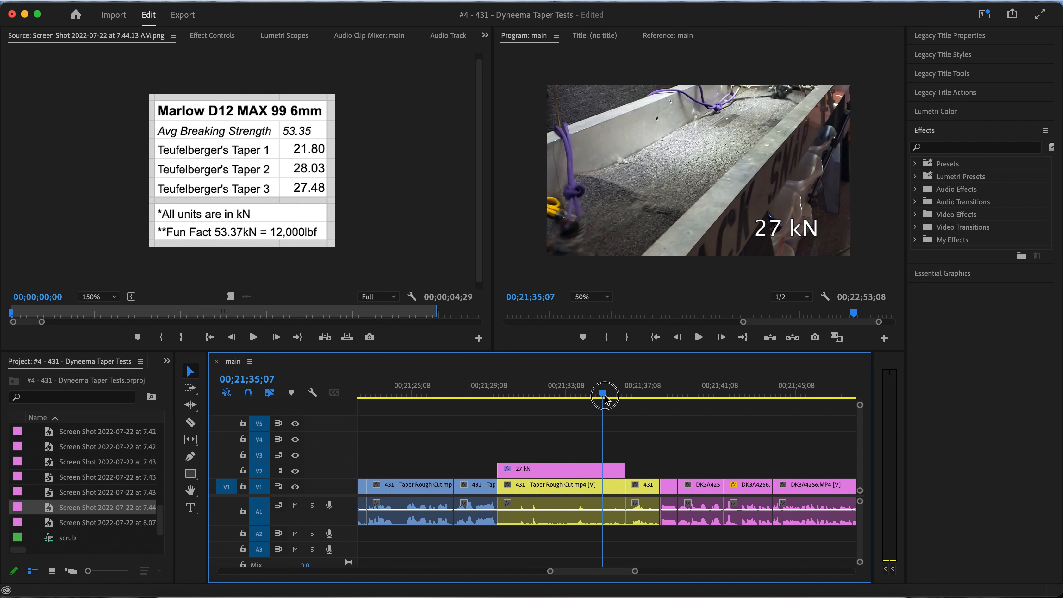
key(space)
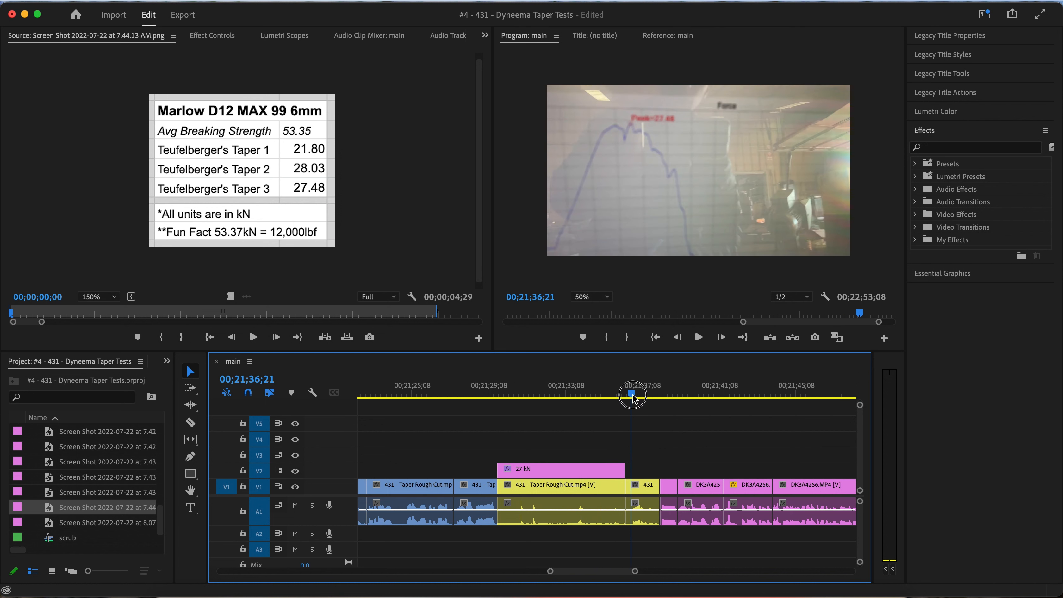
key(space)
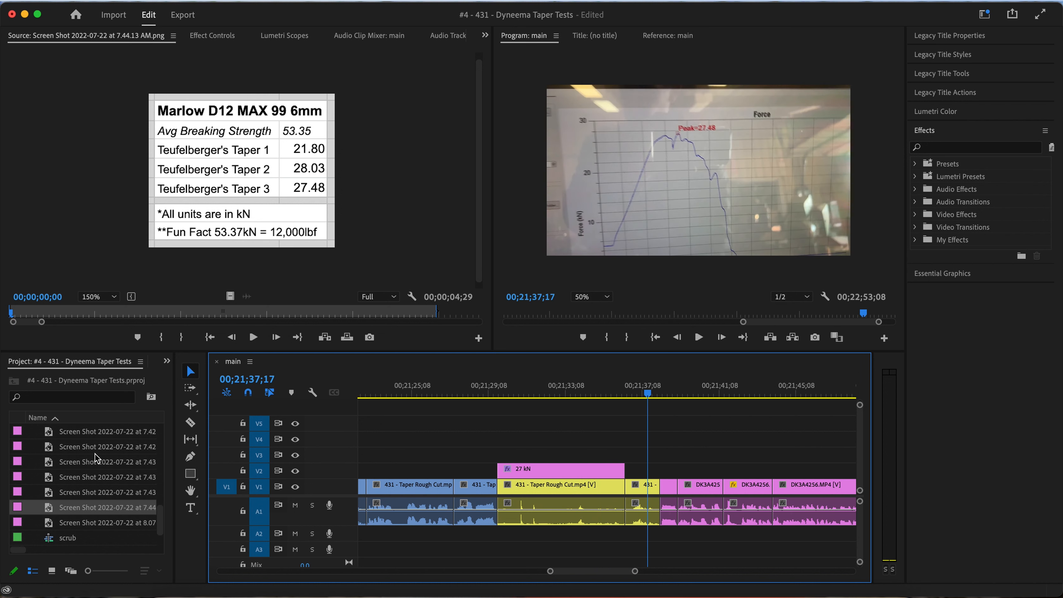
Look through the project's media items for source footage of the tests
scroll(95, 454, up, 10)
scroll(94, 453, up, 3)
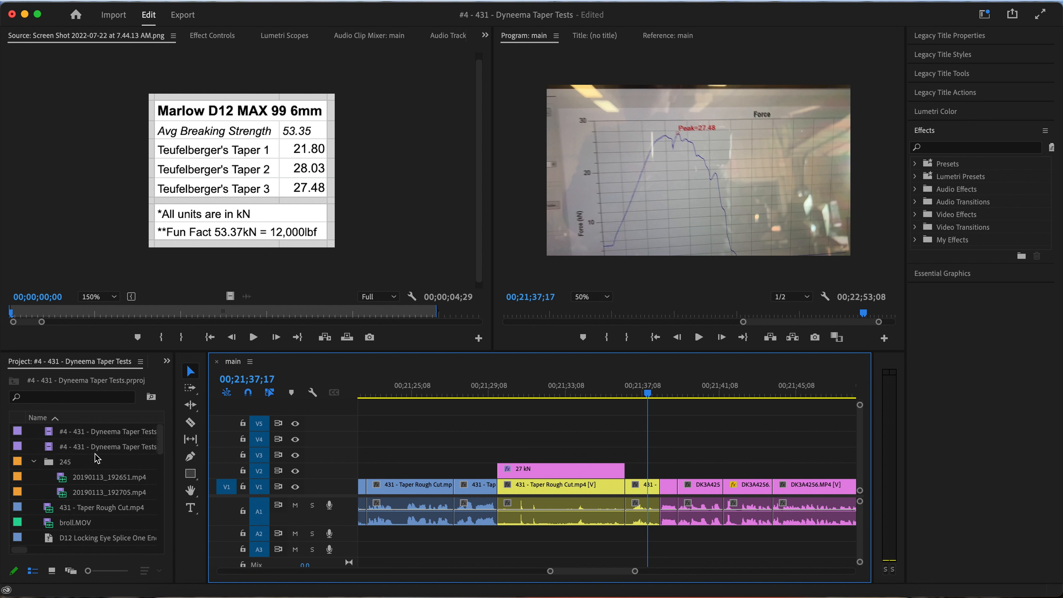
scroll(71, 489, down, 3)
scroll(68, 484, down, 3)
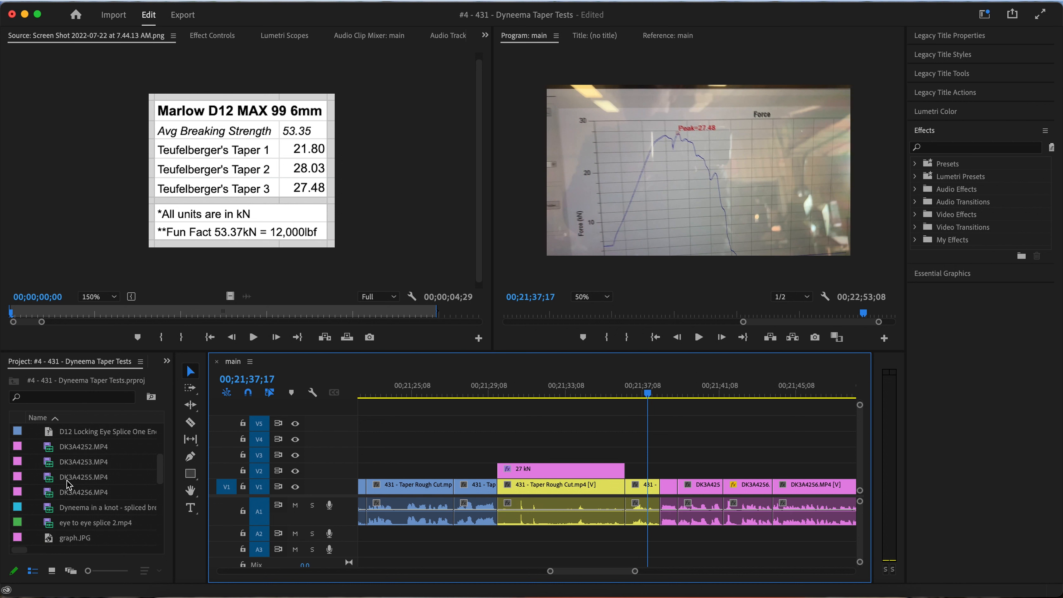
scroll(68, 485, down, 1)
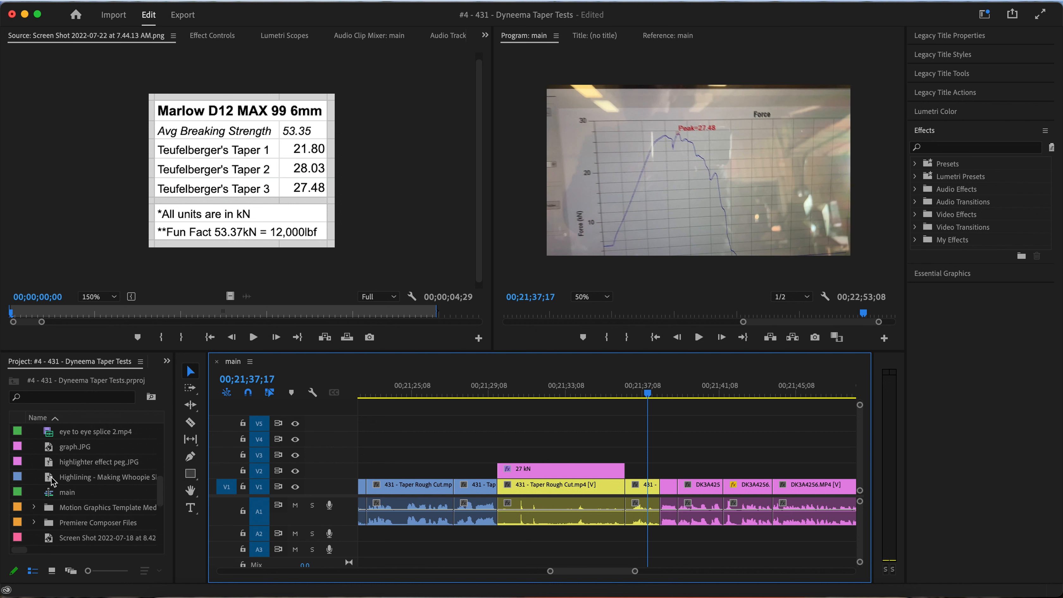
Replay the sequence from the second test's force graph through the 27 kN test into its own graph
click(691, 496)
scroll(691, 496, up, 5)
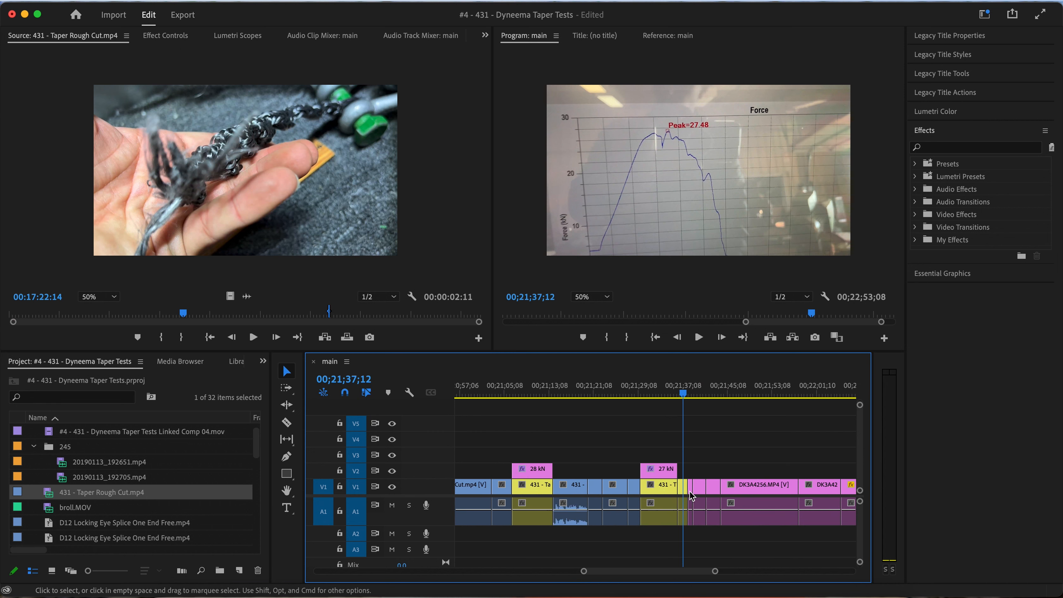
scroll(676, 498, right, 2)
scroll(674, 498, down, 3)
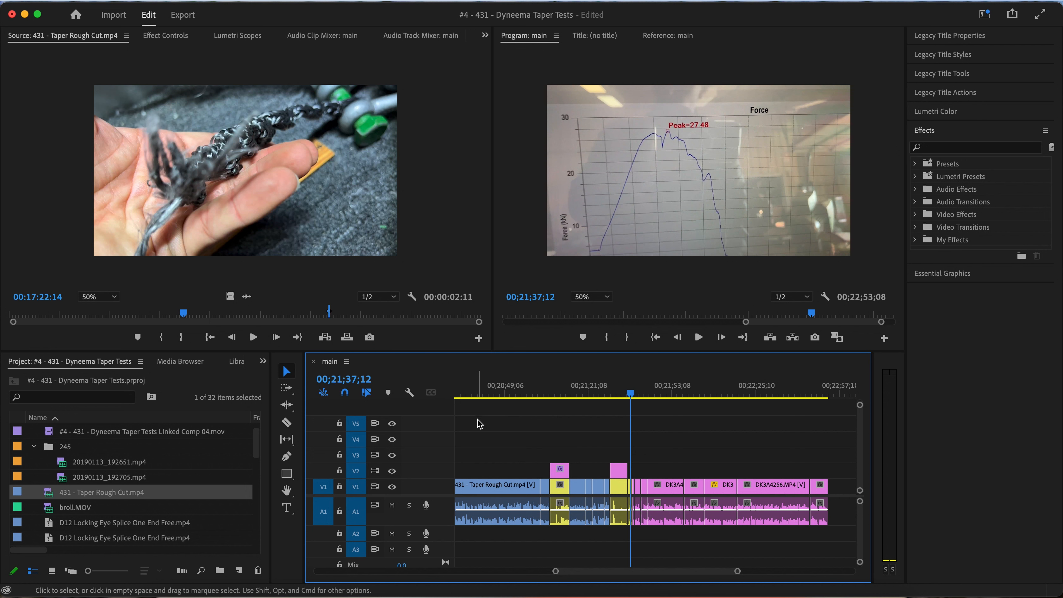
drag(628, 394, 608, 395)
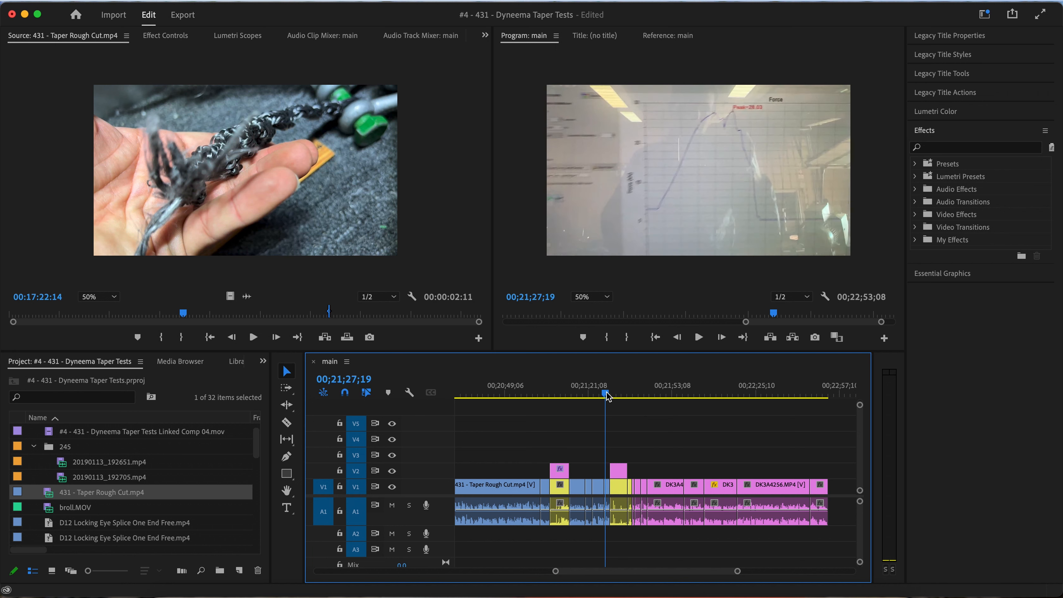
key(space)
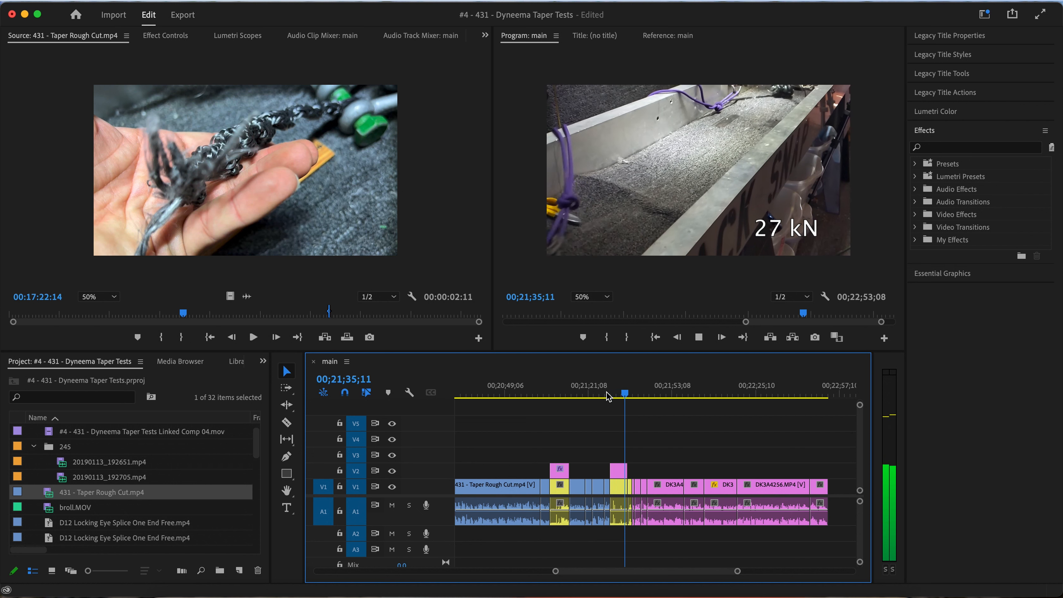
key(space)
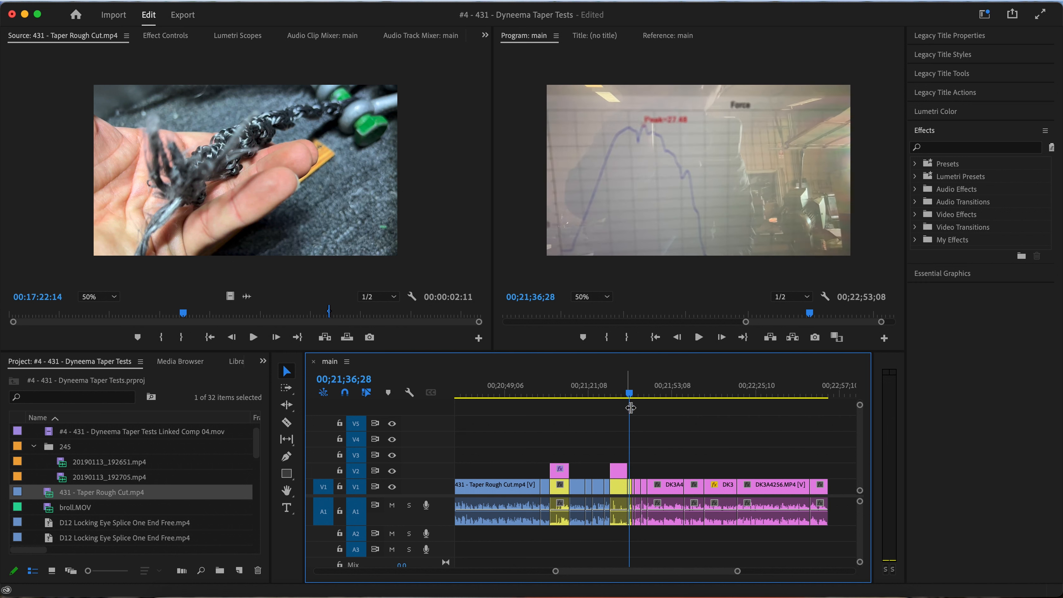
Scrub back over the 28 kN test and its rope and force-graph footage to compare it with the 27 kN test
key(=)
drag(619, 392, 602, 393)
scroll(596, 455, up, 2)
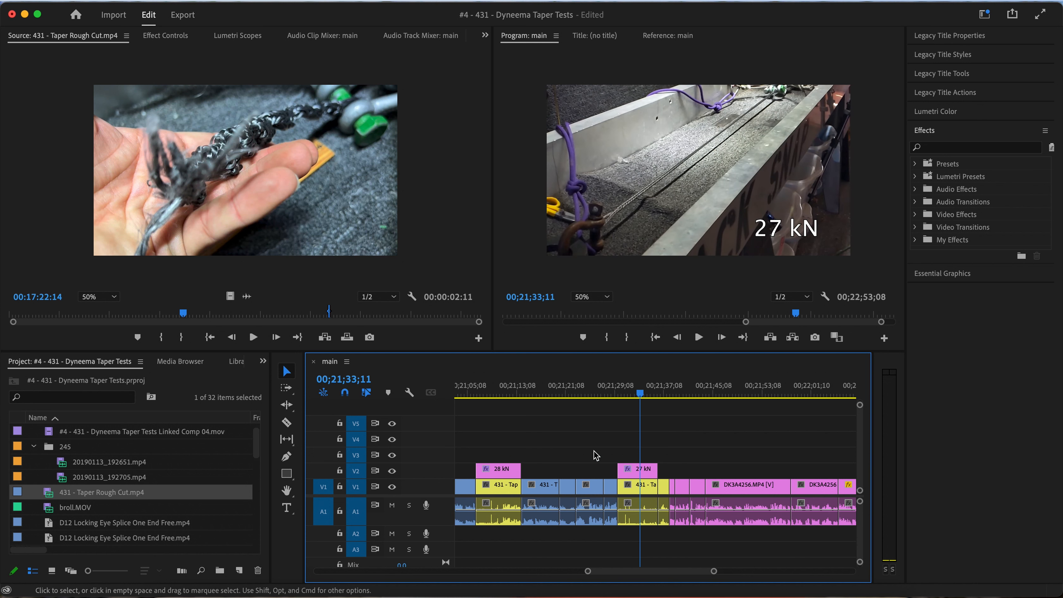
click(507, 393)
drag(508, 394, 528, 396)
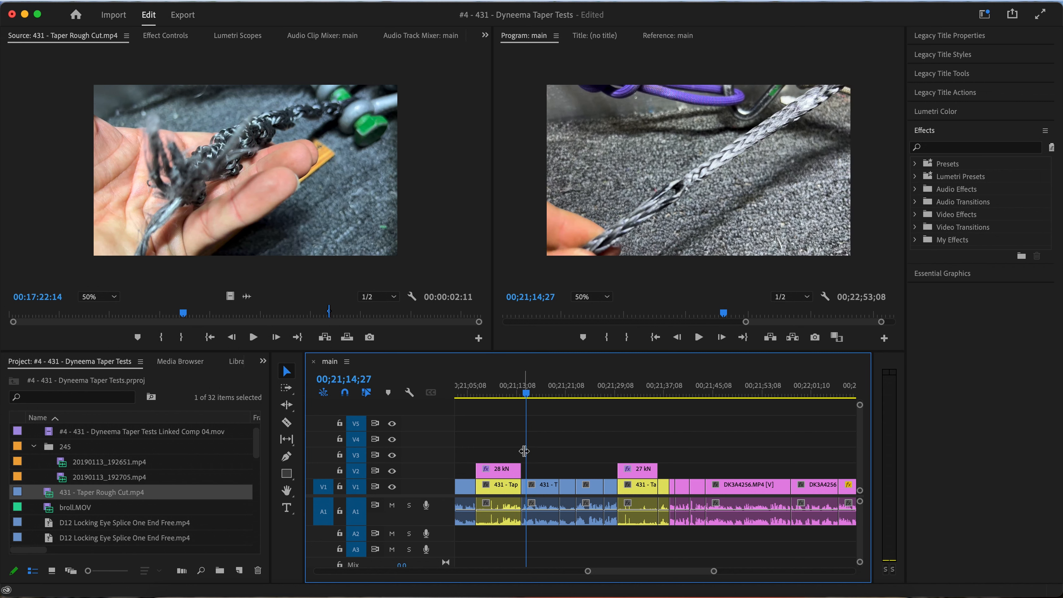
click(613, 394)
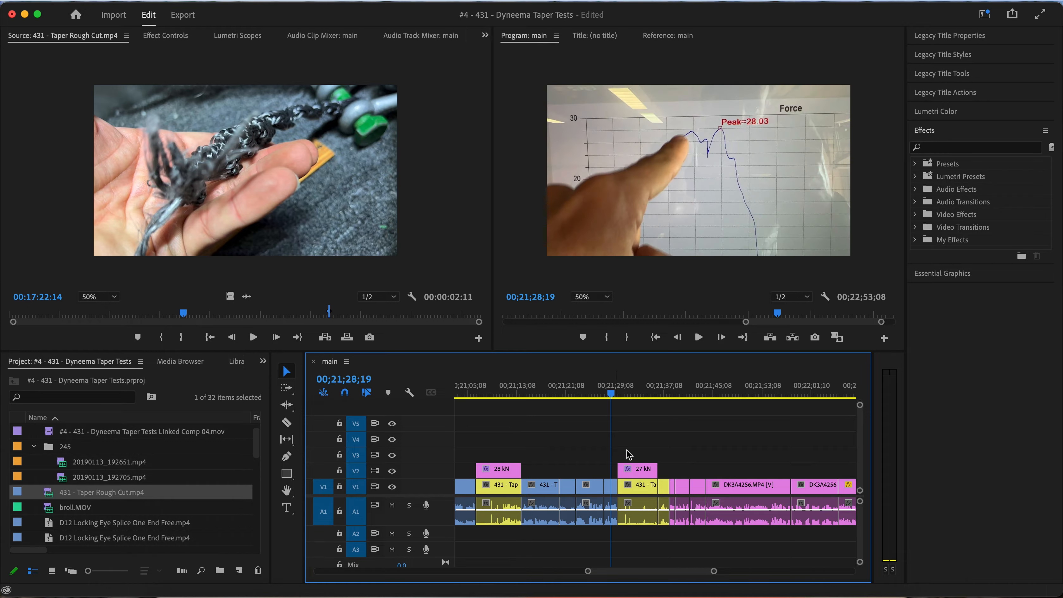
Switch to the Finder window of the iPhone13 folder and import IMG_9936.MOV into the Premiere Pro project
key(ctrl+Up)
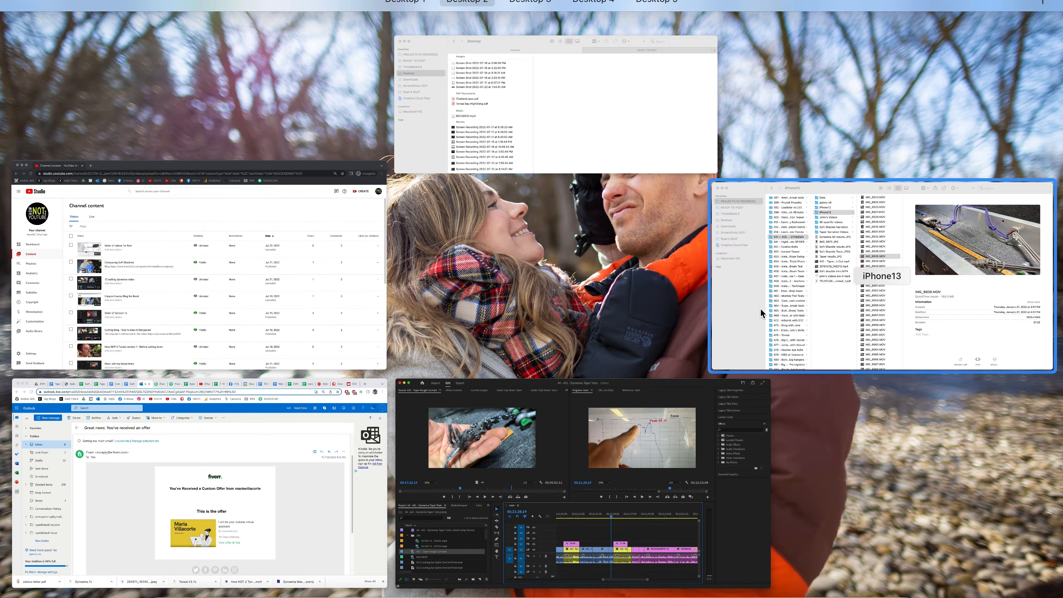
click(760, 308)
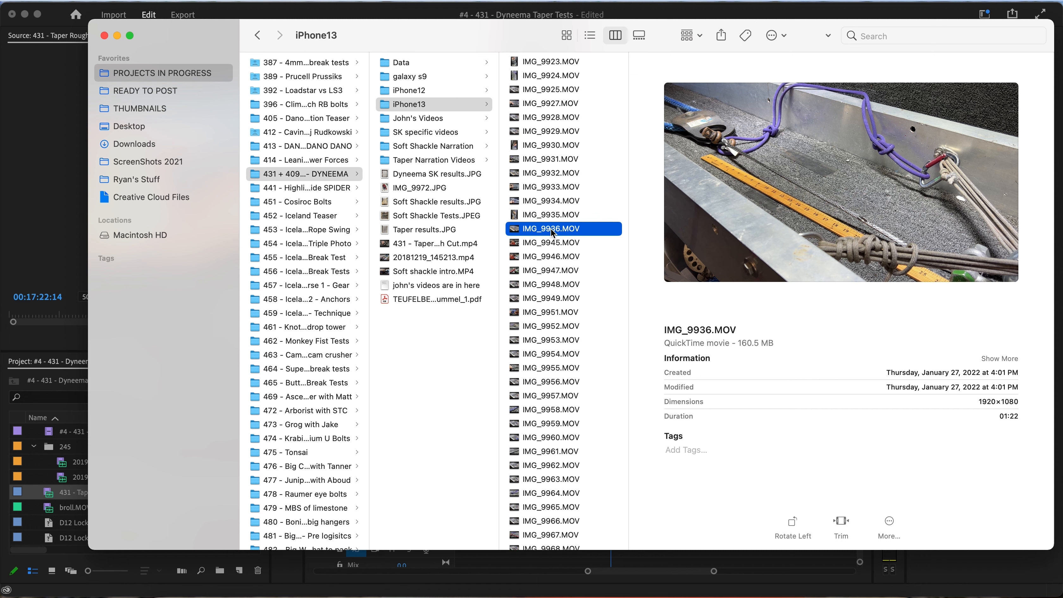
scroll(553, 233, down, 10)
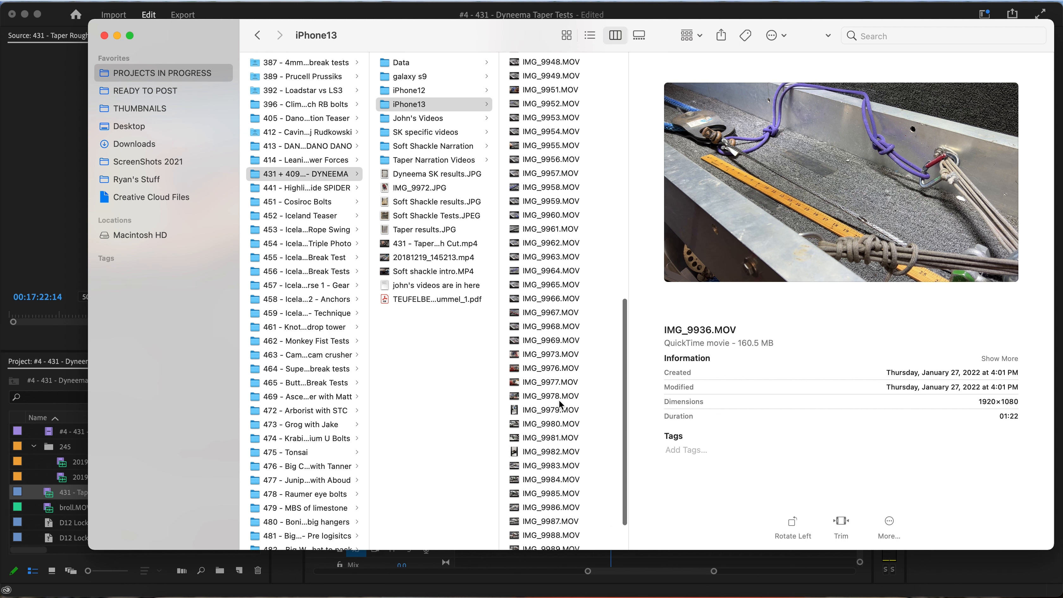
scroll(561, 404, up, 13)
drag(555, 326, 36, 504)
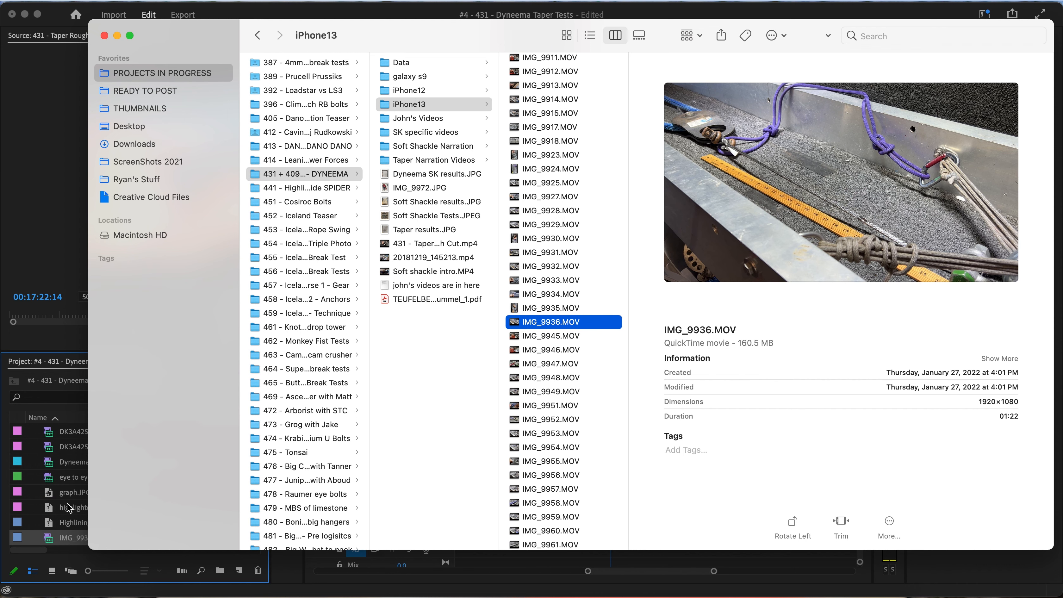
click(68, 524)
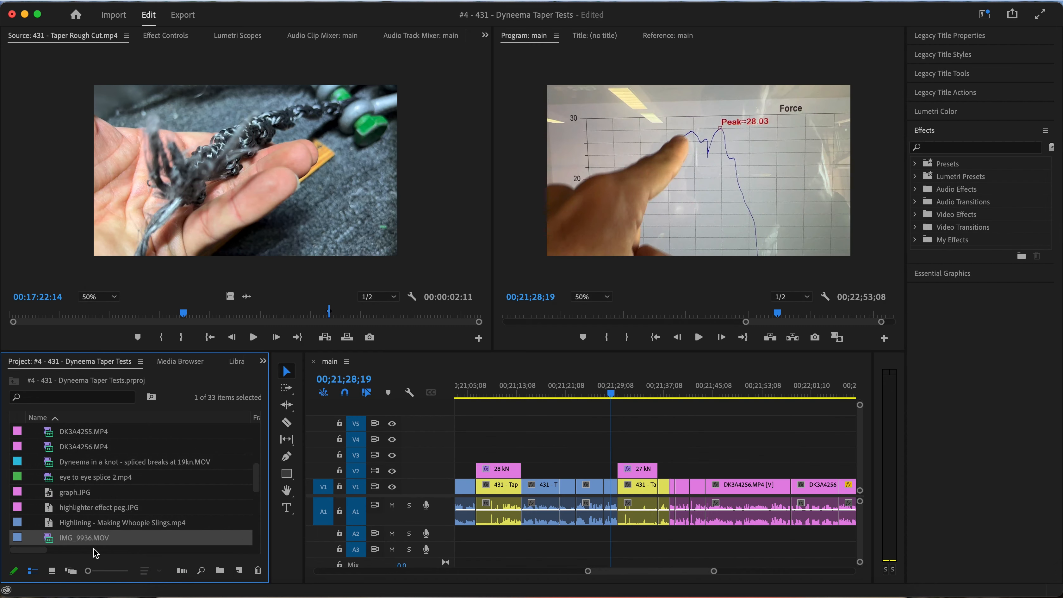
Open IMG_9936.MOV in the source monitor and mark a 00:00:06:15 range ending at 00:00:18:10
double_click(50, 543)
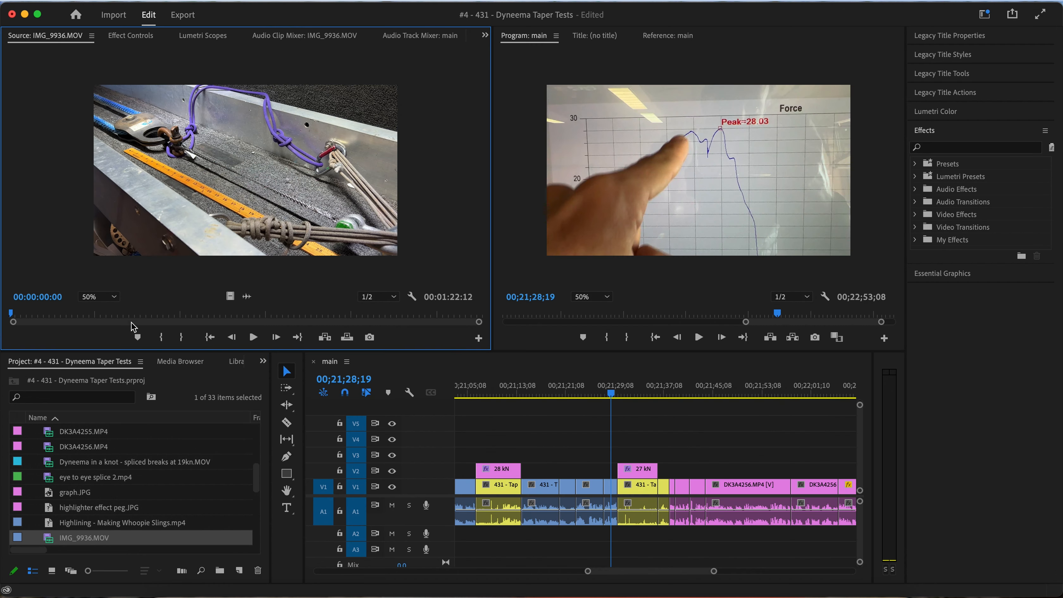
drag(109, 313, 78, 311)
key(space)
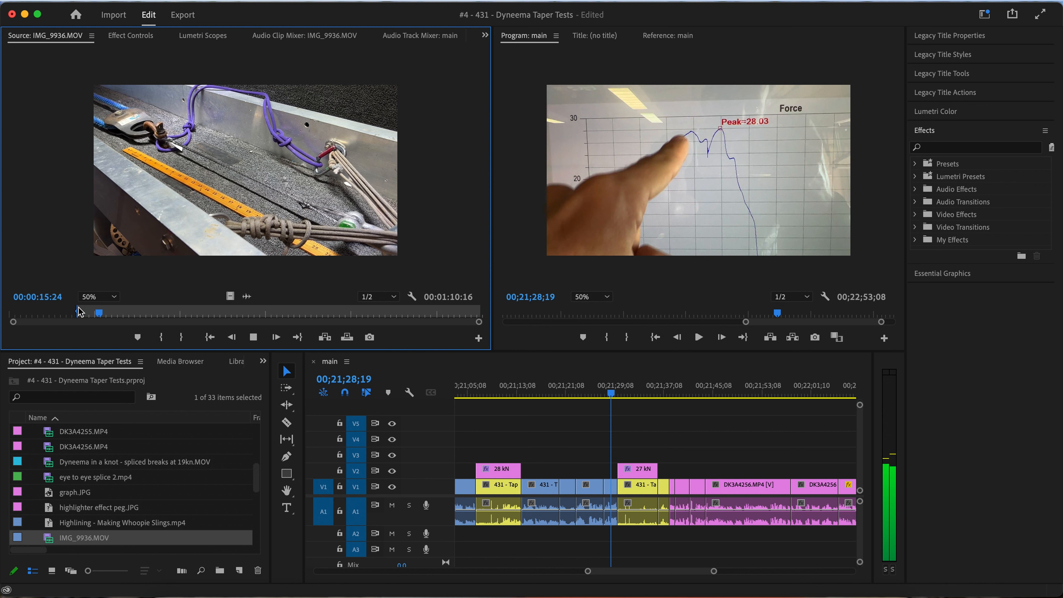
key(space)
key(o)
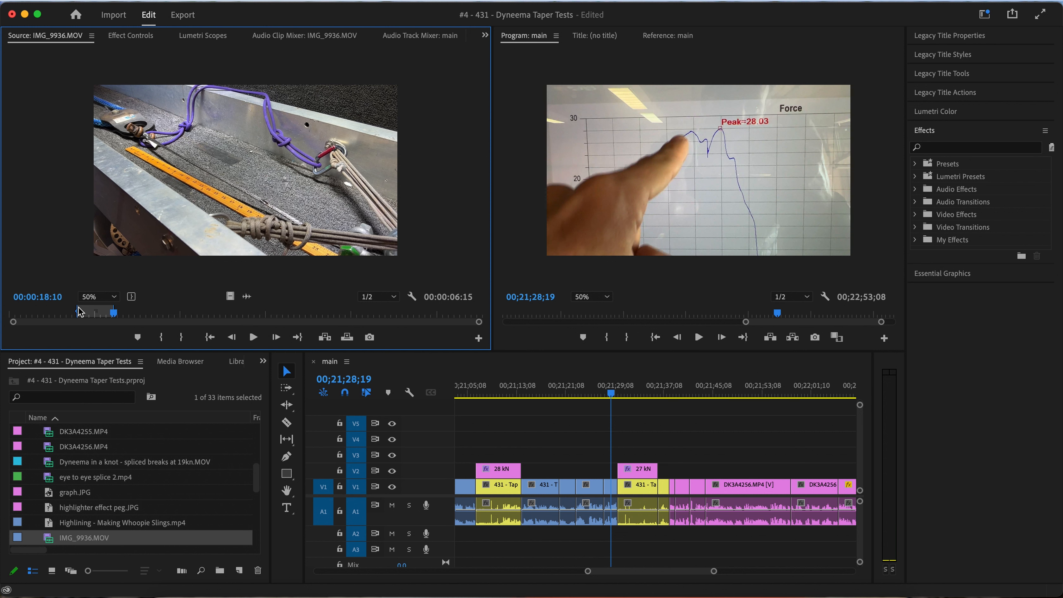
Delete the 27 kN title above the third test clip
click(614, 394)
click(636, 468)
key(Delete)
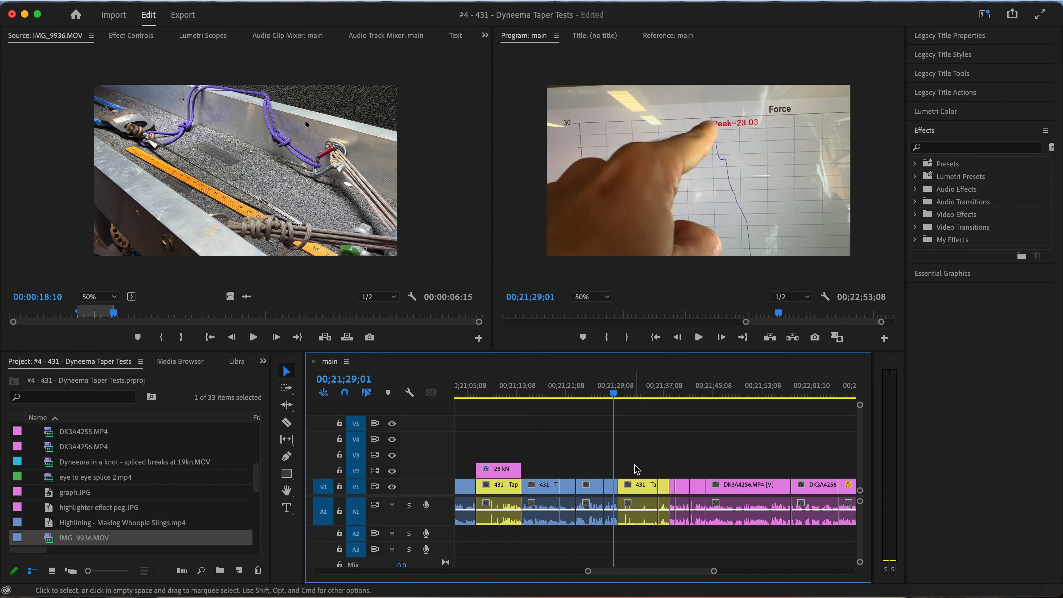
Play through the third test and its force graph, then delete both clips, leaving the gap open
key(space)
scroll(637, 469, down, 2)
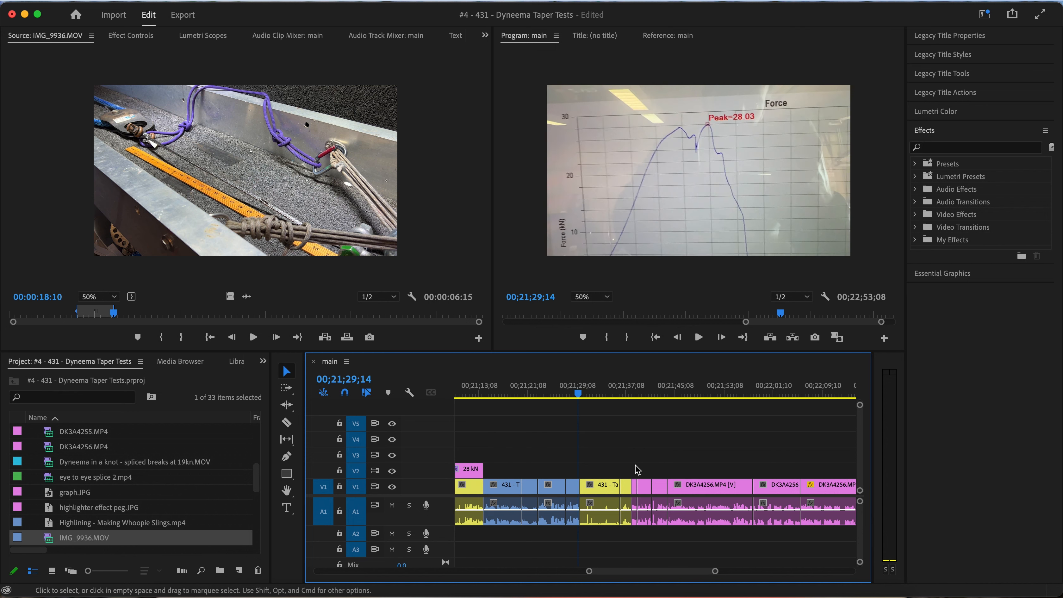
key(space)
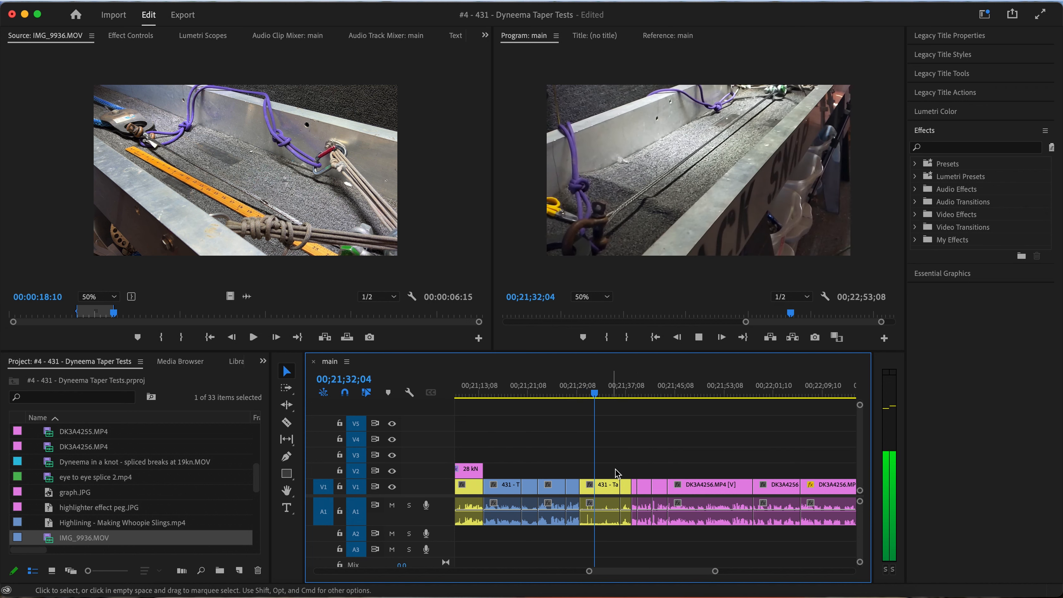
scroll(617, 473, up, 3)
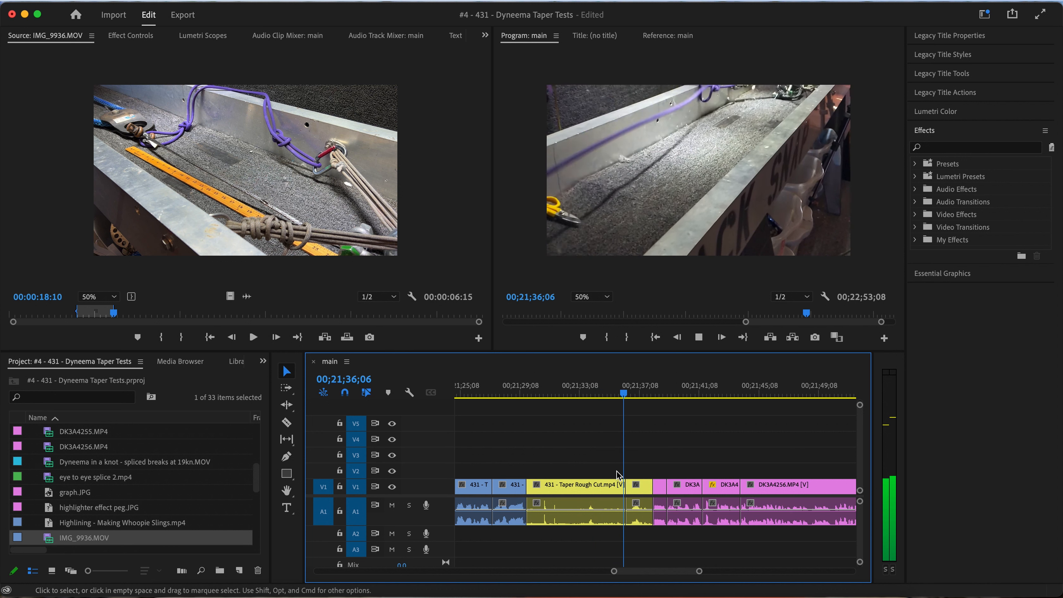
key(space)
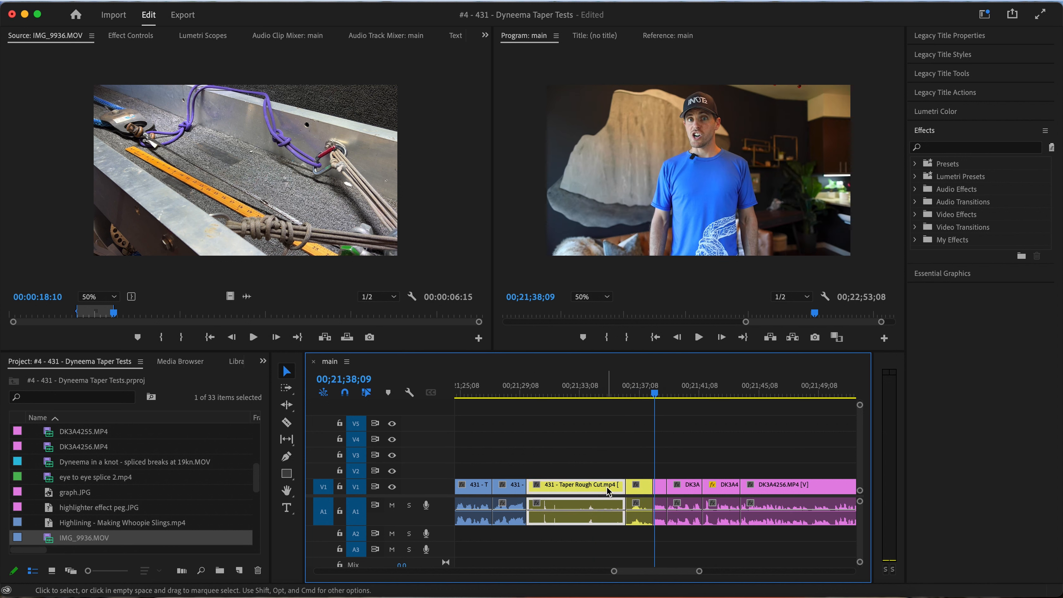
drag(638, 472, 586, 517)
key(Delete)
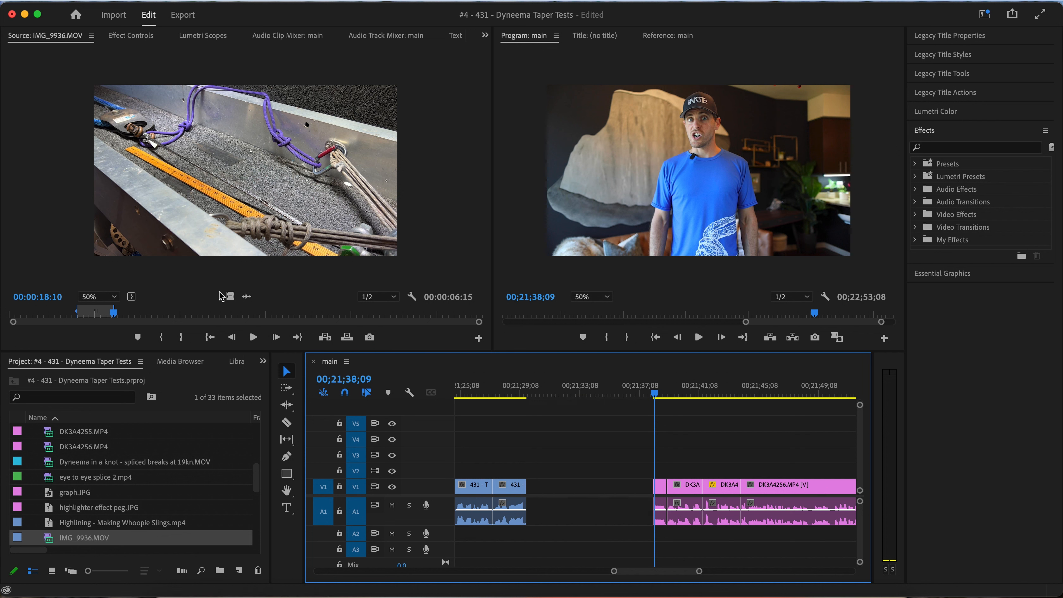
Move the out point of IMG_9936.MOV to 00:01:20:12 and insert the marked range after the second force graph at 00;21;29;22
drag(113, 314, 469, 305)
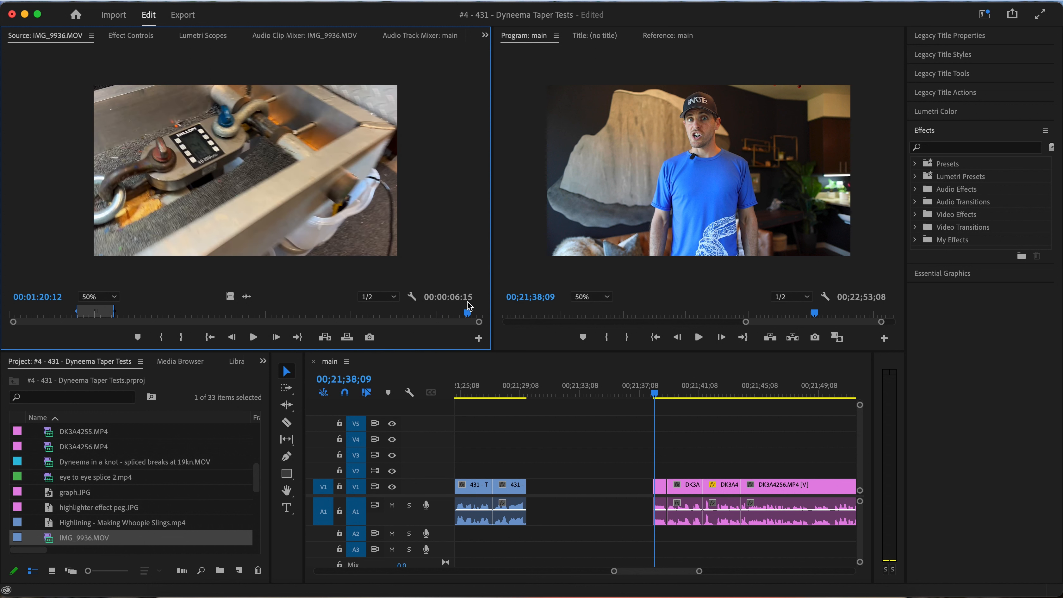
key(o)
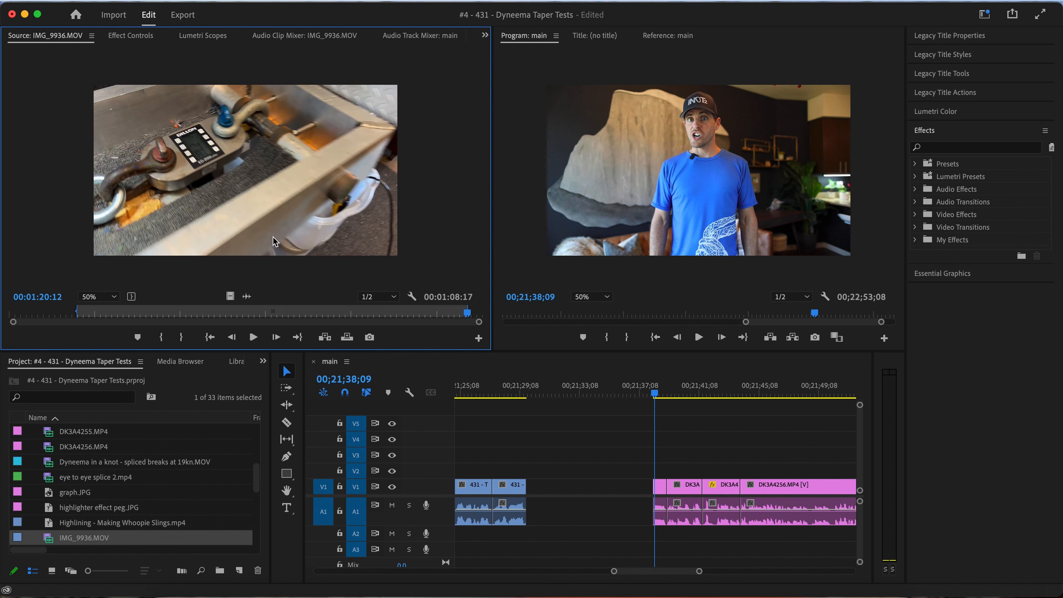
drag(272, 236, 532, 504)
key(minus)
key(minus)
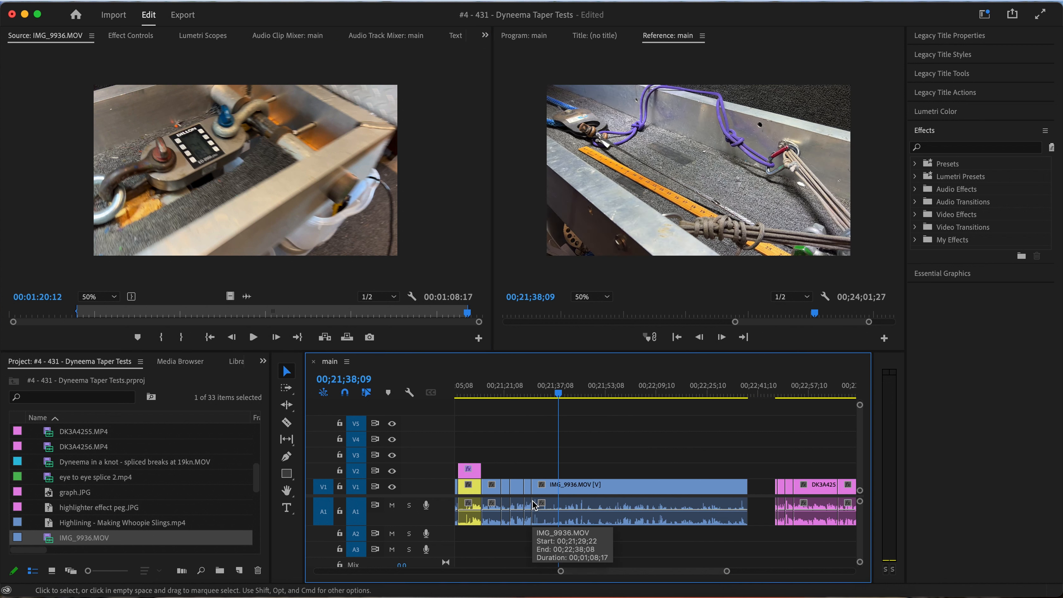
Play from the force graph into the inserted IMG_9936.MOV clip and split it at 00;21;34;12
key(equal)
drag(544, 393, 497, 393)
key(space)
scroll(525, 458, up, 5)
scroll(524, 458, right, 3)
scroll(524, 463, down, 4)
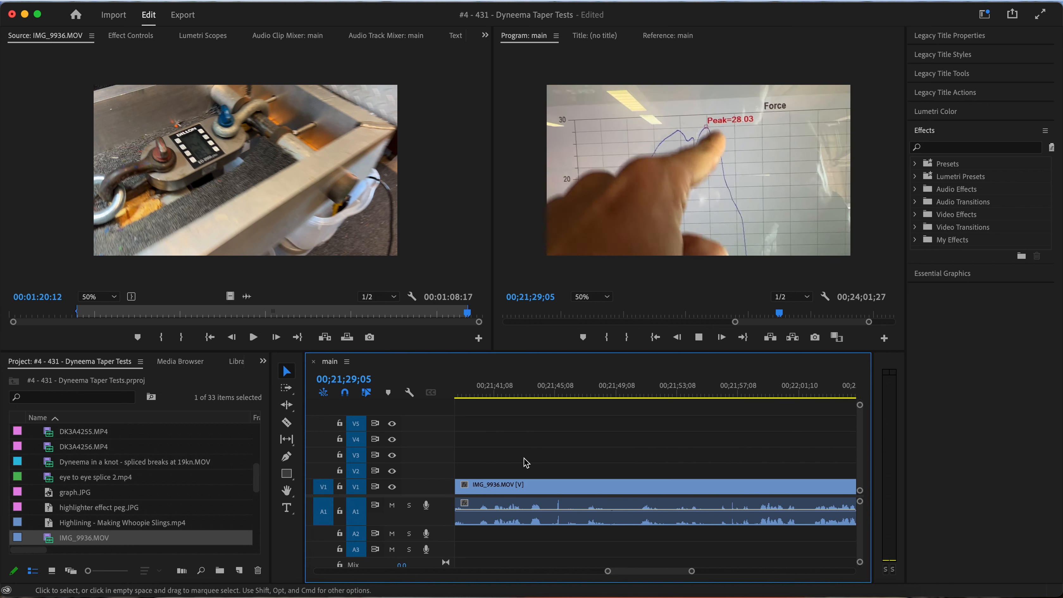
scroll(525, 462, left, 5)
scroll(526, 461, right, 6)
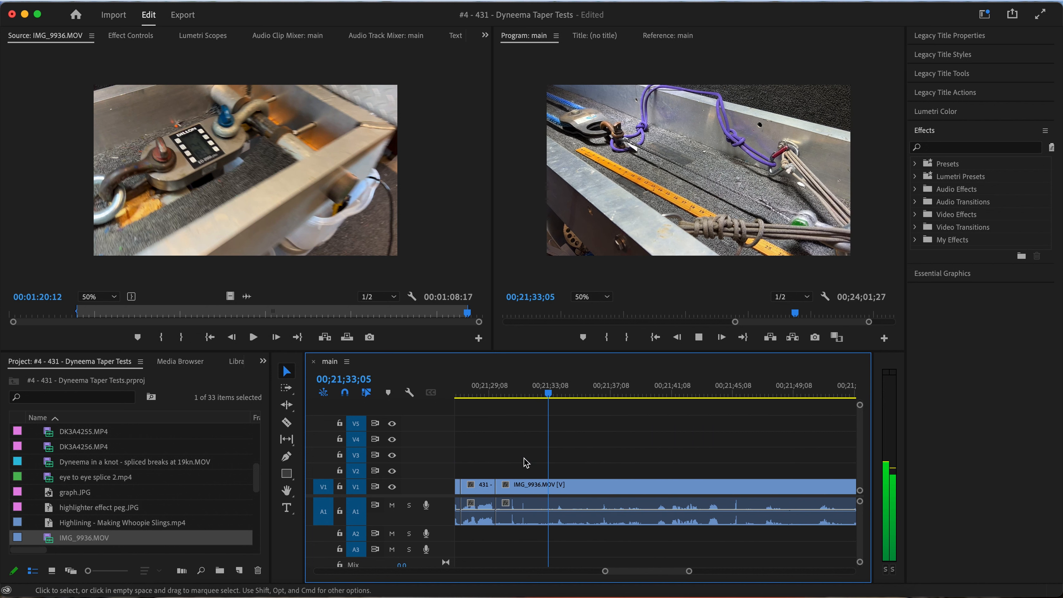
key(space)
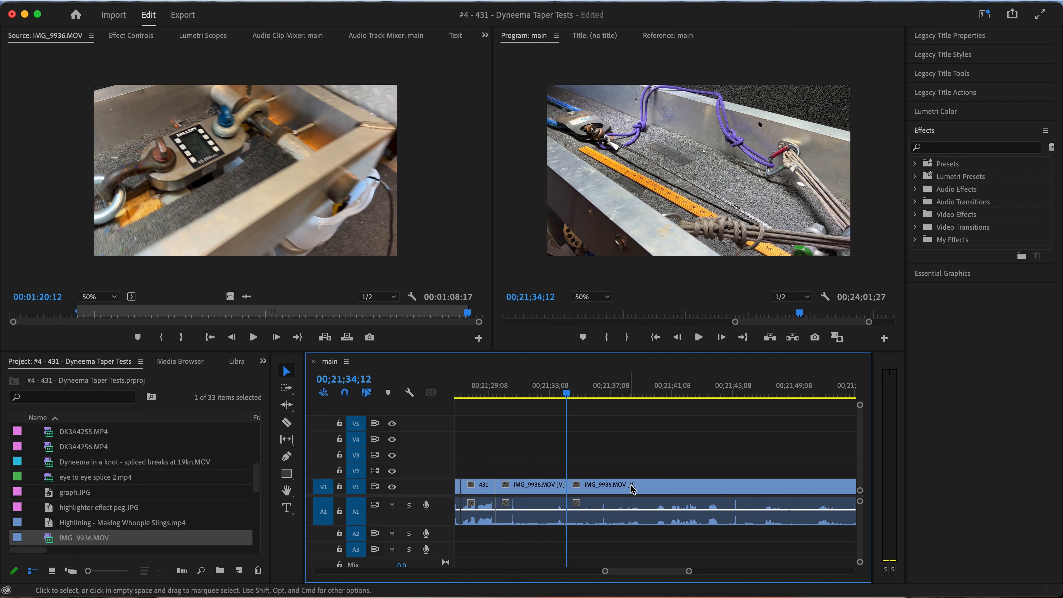
Move the rest of IMG_9936.MOV further along the track and paste a copy of its first piece at 00;21;34;12
drag(569, 485, 763, 482)
click(558, 484)
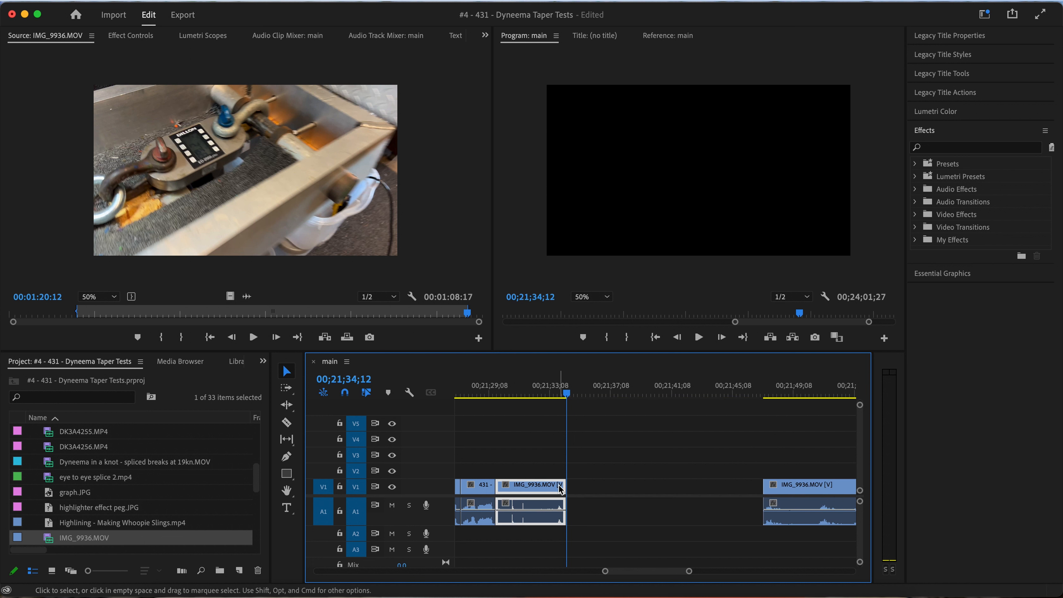
key(super+v)
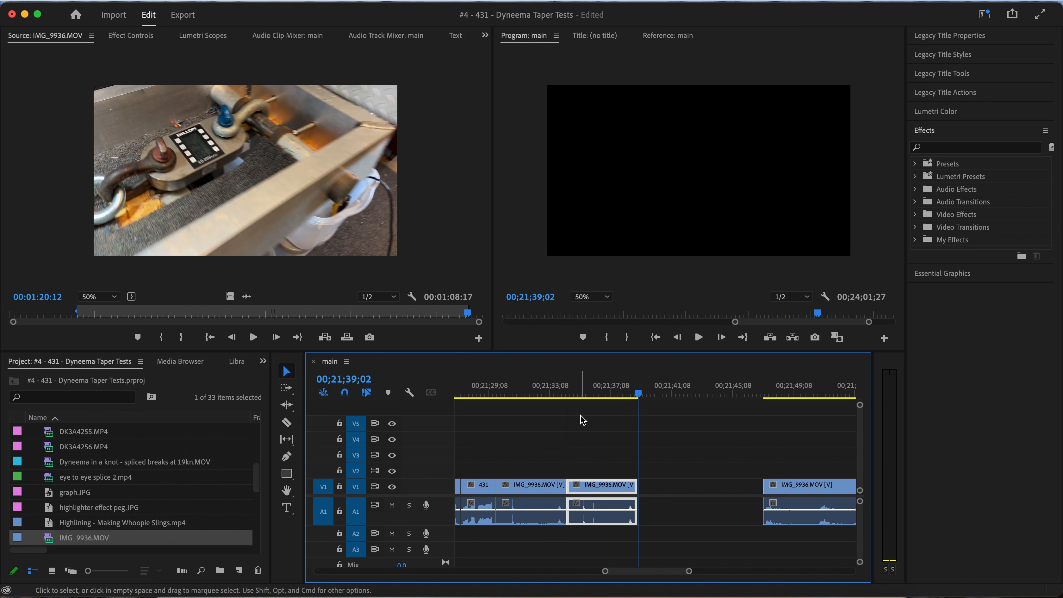
Reverse the speed of the pasted IMG_9936.MOV copy that starts at 00;21;34;12
drag(578, 393, 587, 392)
right_click(613, 490)
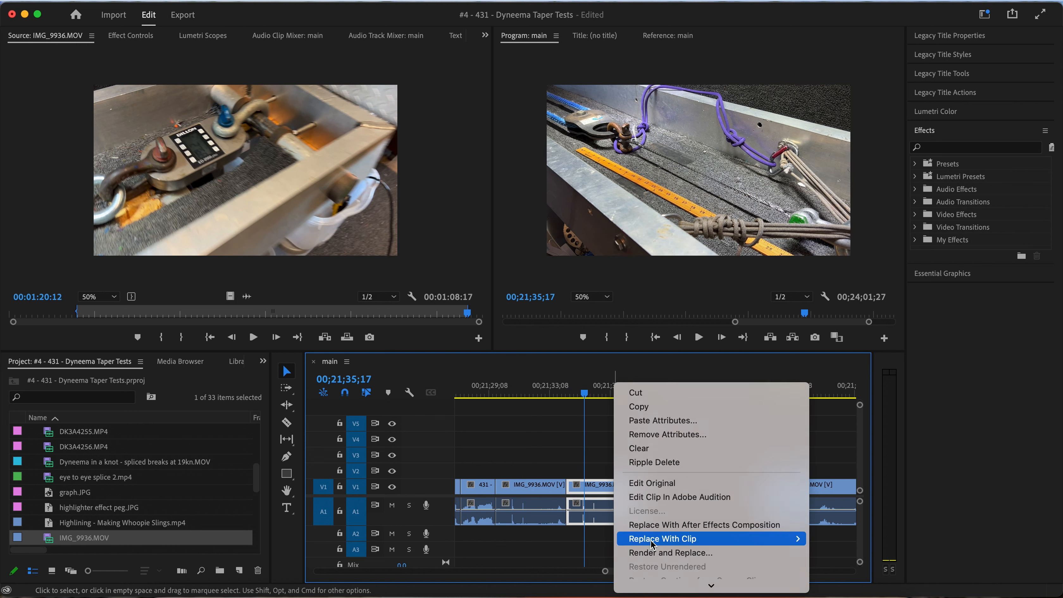
scroll(651, 532, down, 3)
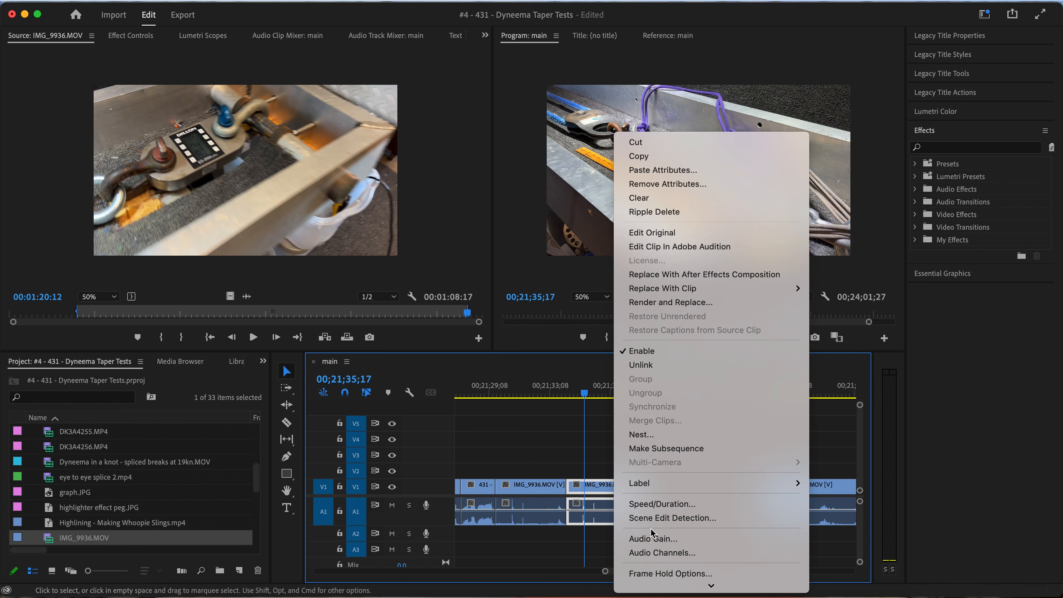
click(653, 504)
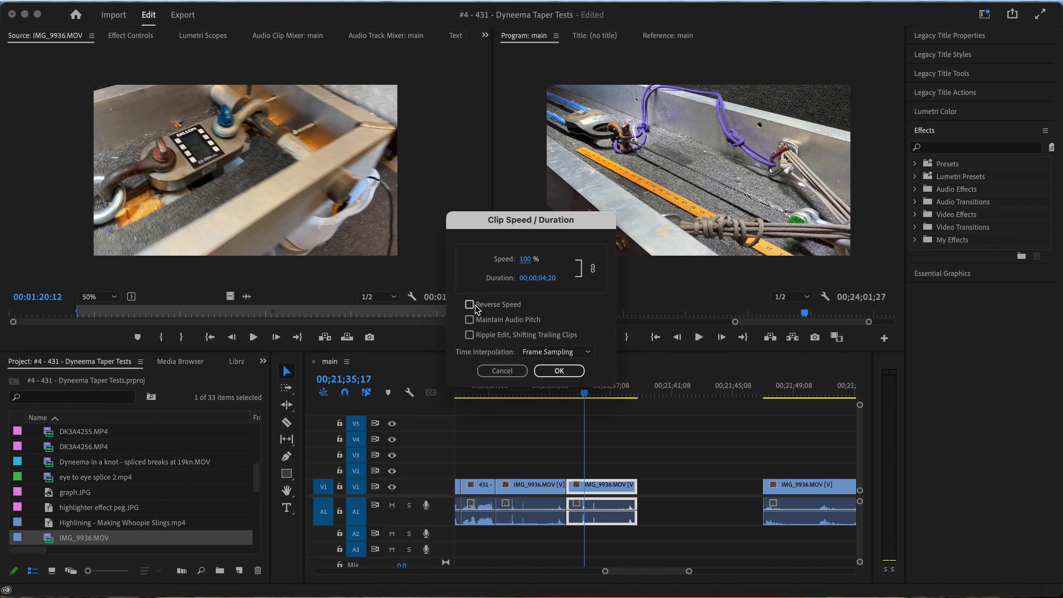
click(559, 370)
Play the reversed IMG_9936.MOV clip from its start and trim its end back to 00;21;37;08
click(563, 393)
key(space)
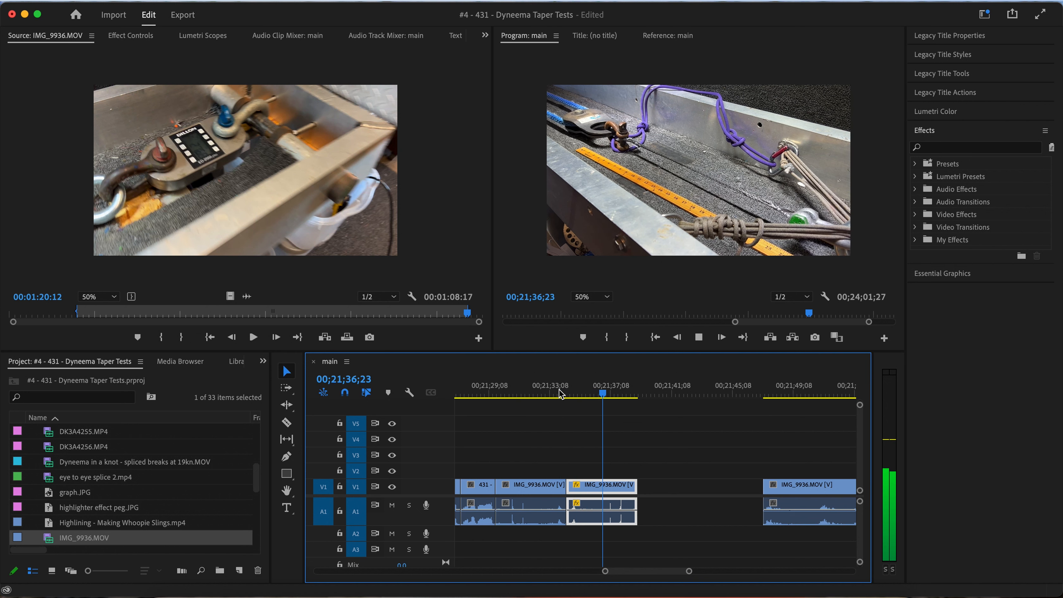
key(space)
drag(633, 484, 608, 485)
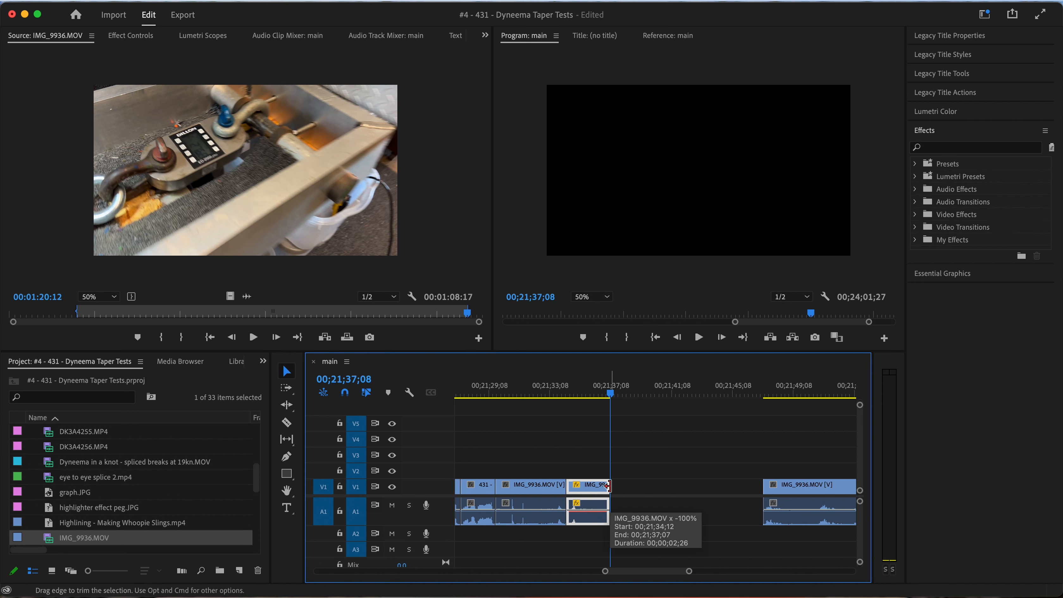
Paste a copy of the reversed clip right after it and turn off Reverse Speed for the copy
key(super+v)
right_click(629, 489)
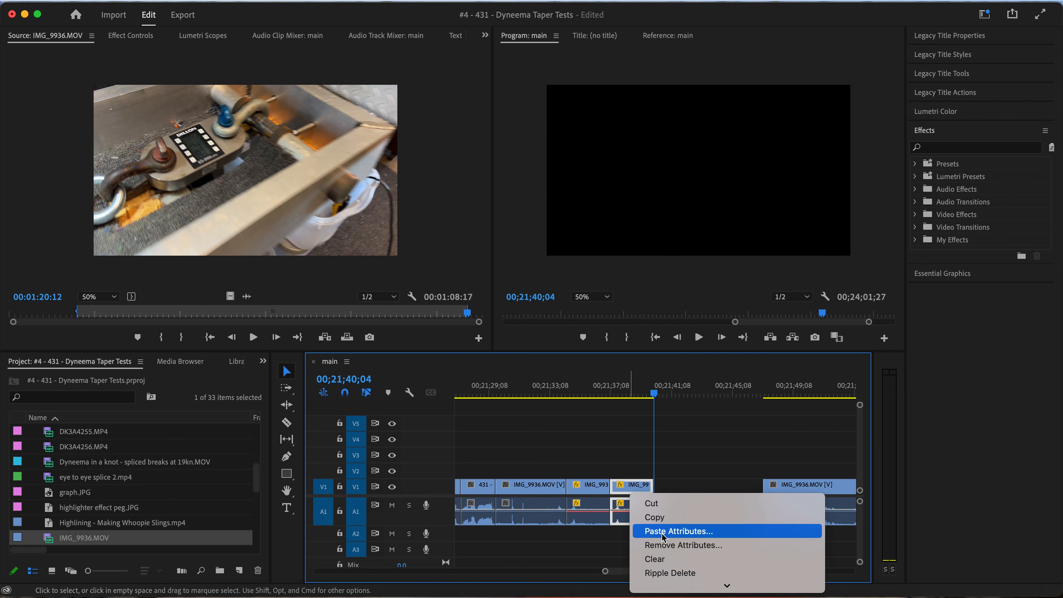
scroll(662, 537, down, 5)
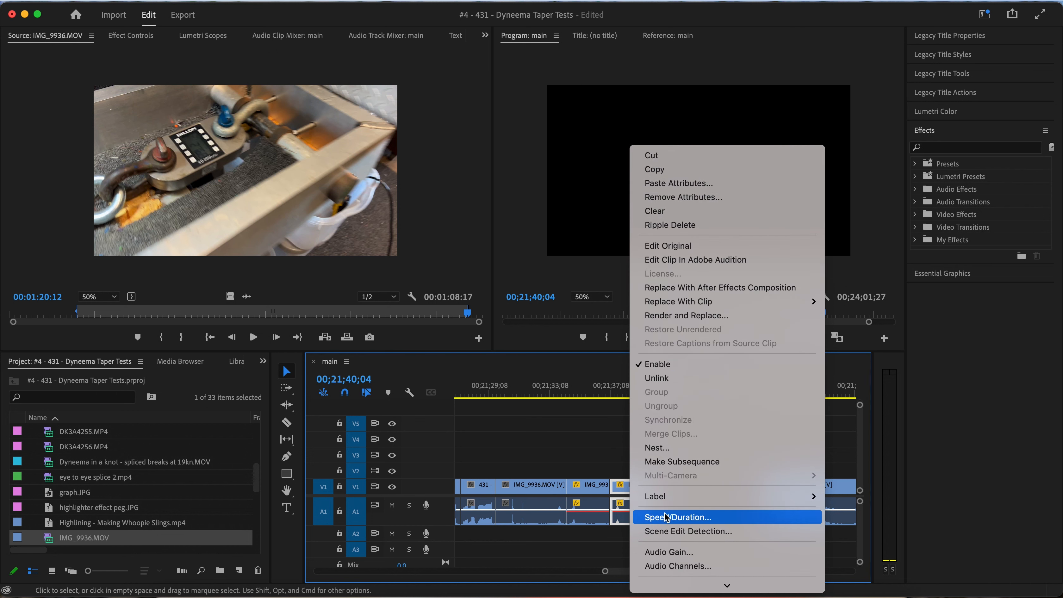
click(665, 519)
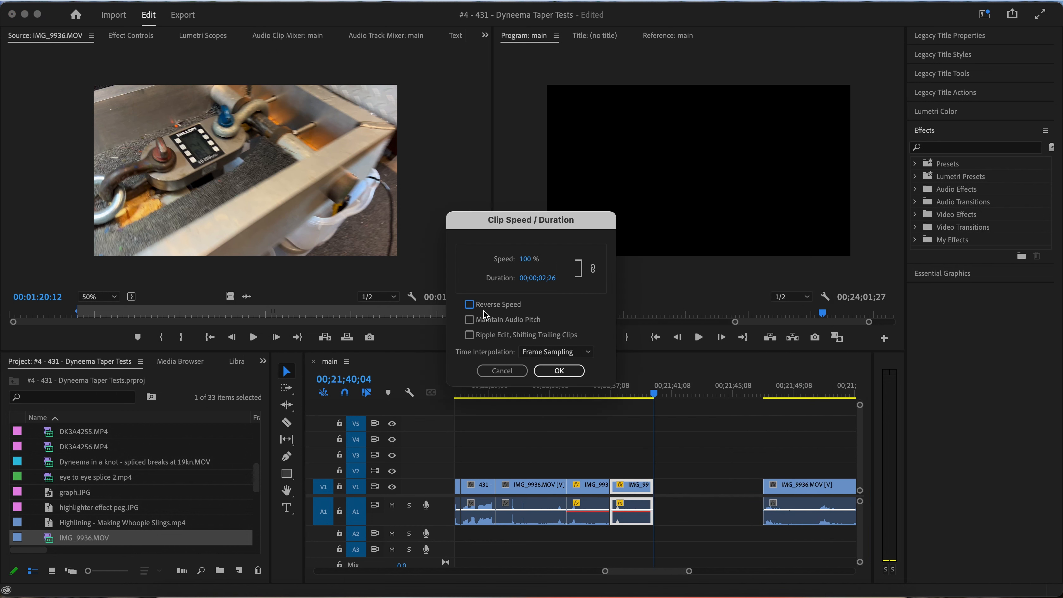
click(569, 372)
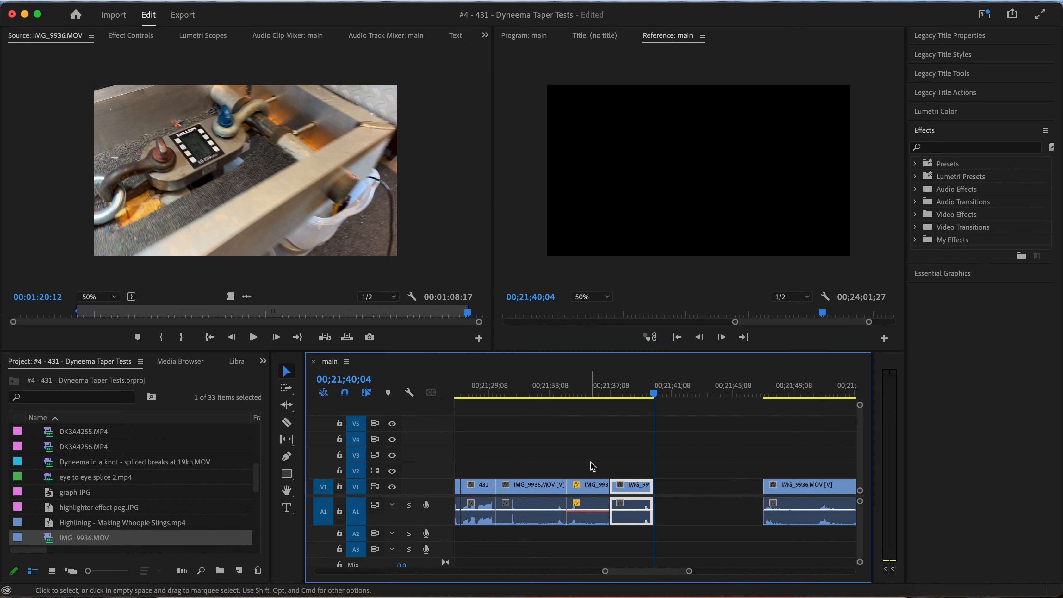
Switch to Finder and import Bred-arrow.png into the project from Desktop/Cloudless/How NOT 2/HowNOT2/Arrows
key(ctrl+Up)
click(778, 239)
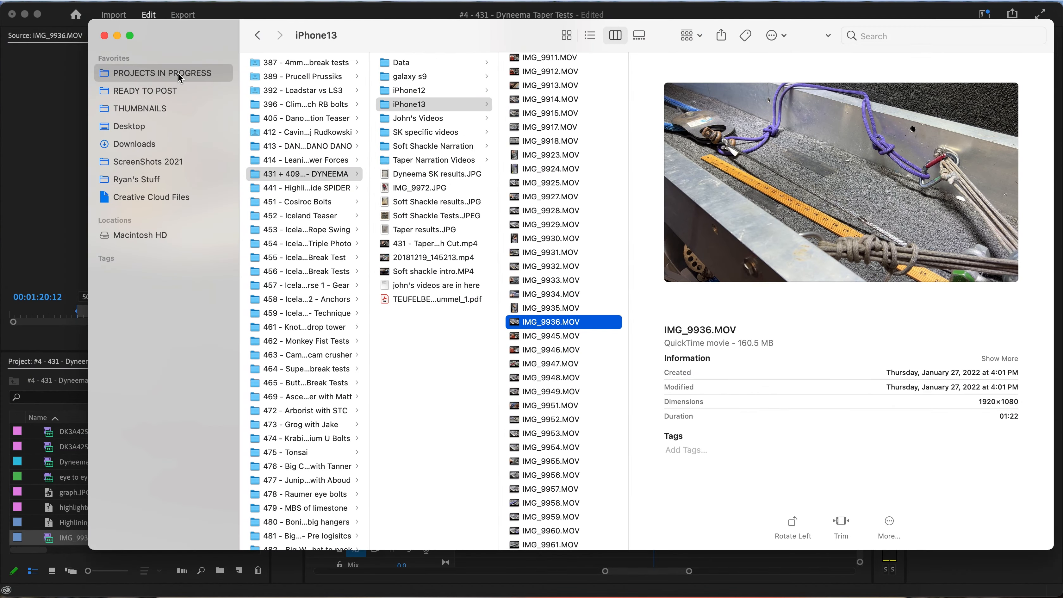
click(157, 125)
click(335, 82)
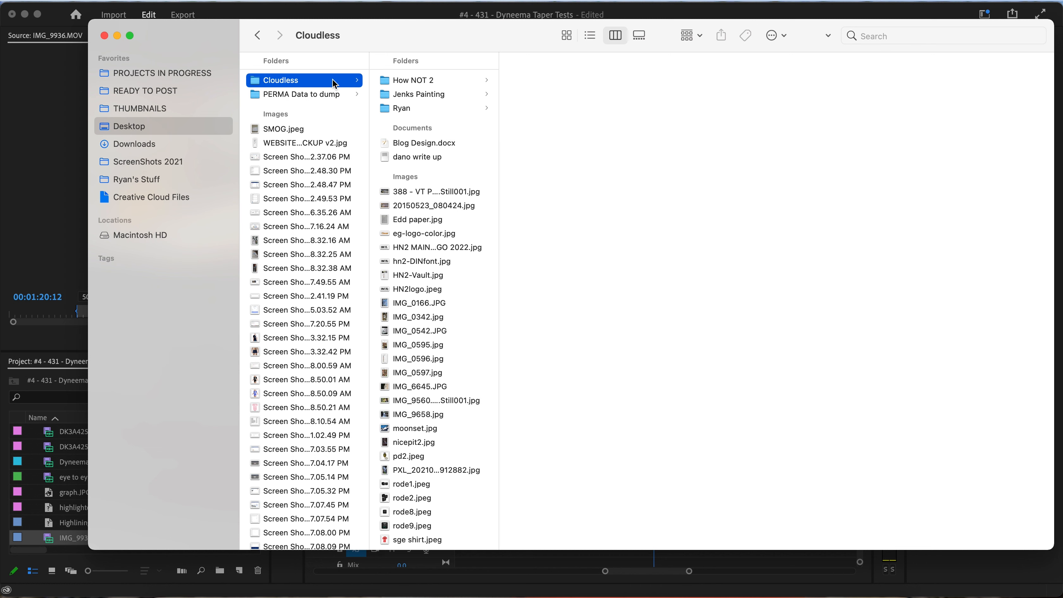
click(420, 82)
click(554, 110)
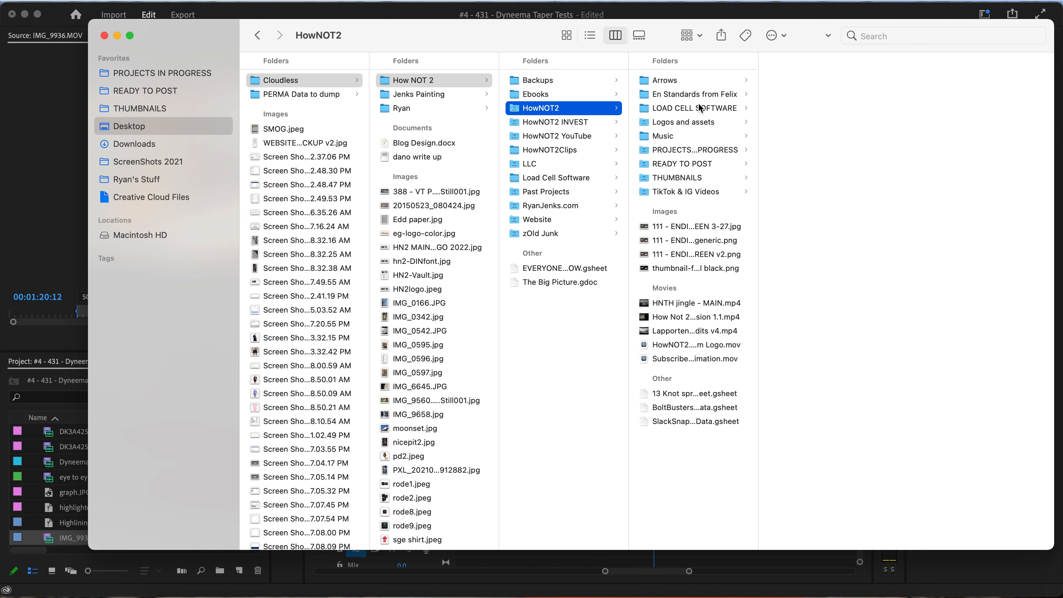
click(701, 83)
click(809, 121)
drag(810, 121, 71, 484)
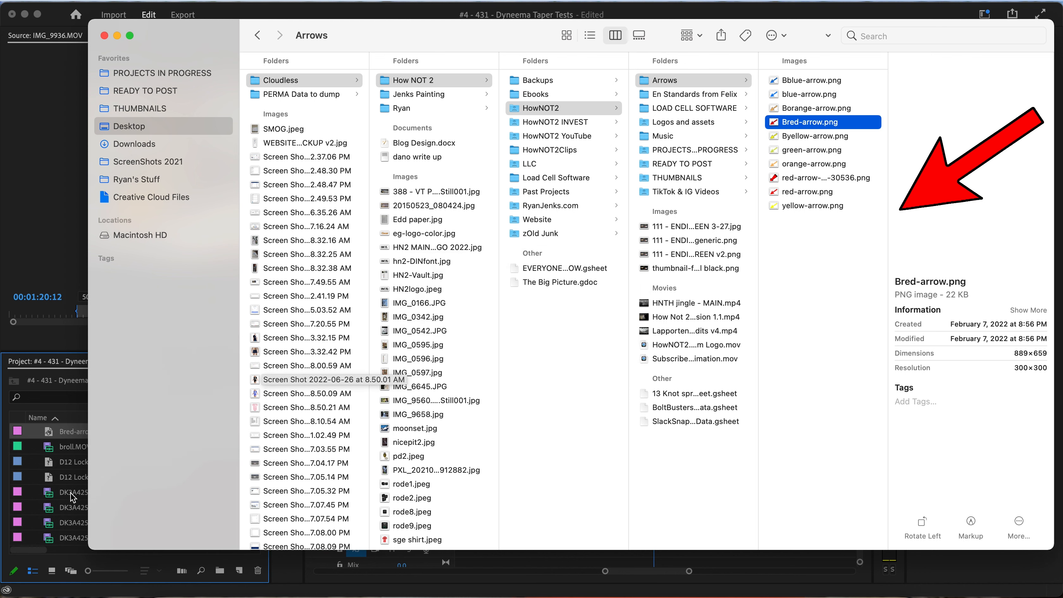
Place Bred-arrow.png on V2 from the start of the reversed clip and extend it to 00;21;40;04
click(64, 433)
drag(64, 433, 570, 474)
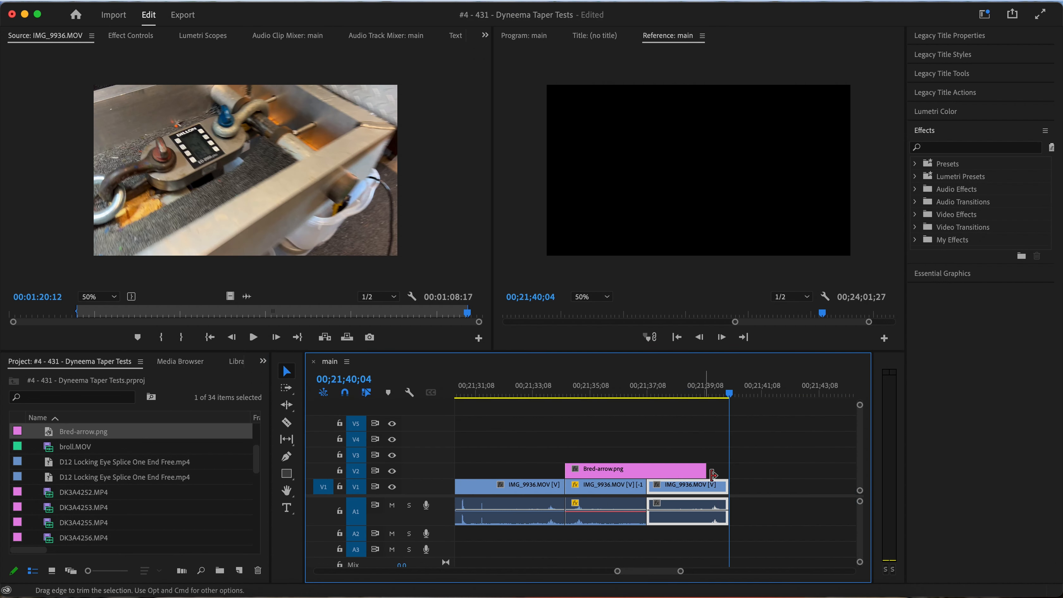
drag(706, 470, 728, 471)
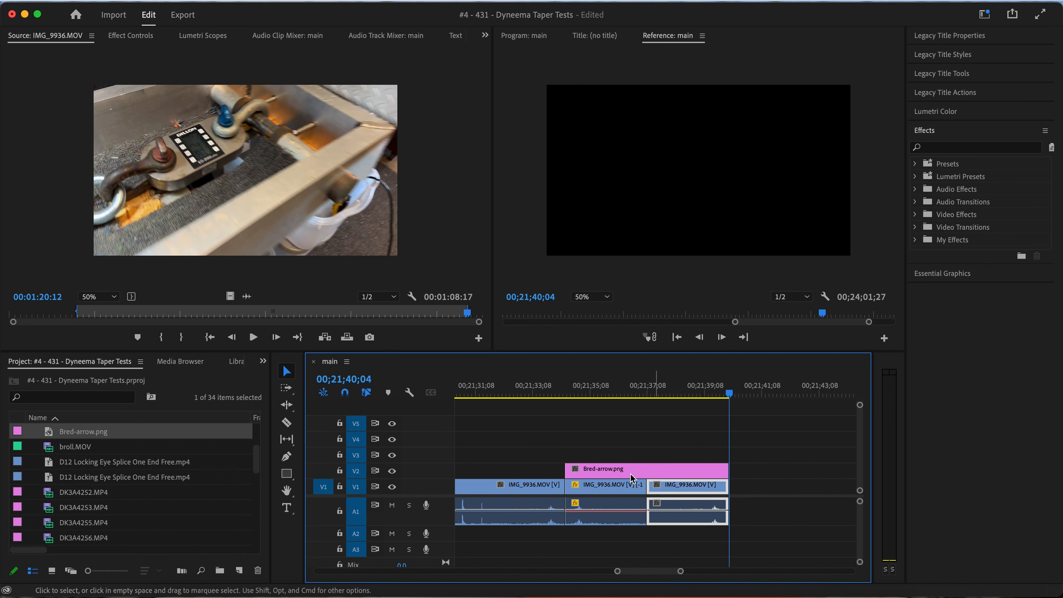
Play into the reversed clip, stop at 00;21;35;22, and enlarge and reposition its picture around the splice and ruler
click(537, 393)
key(space)
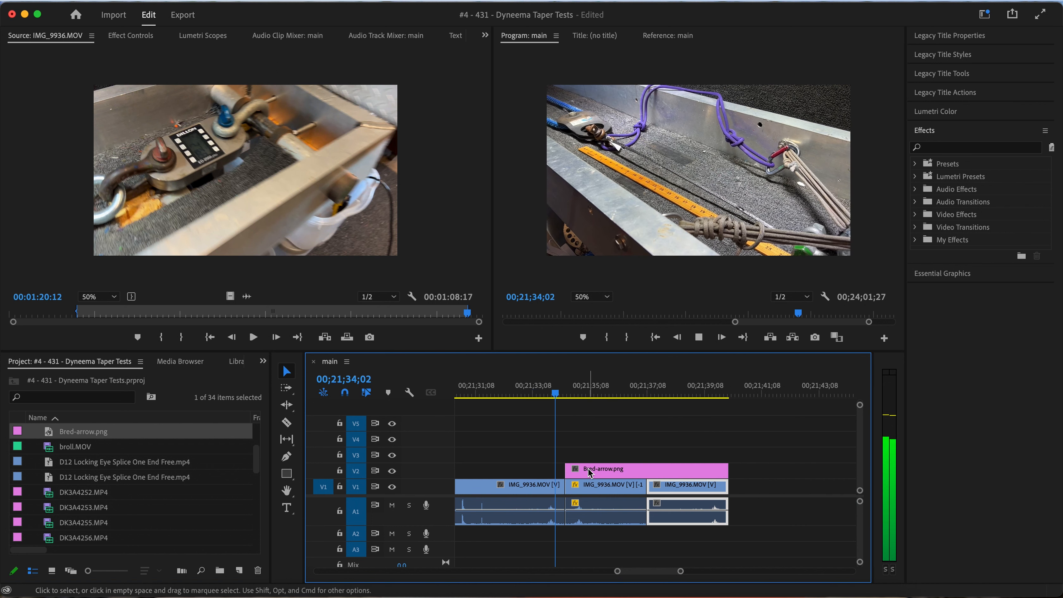
key(space)
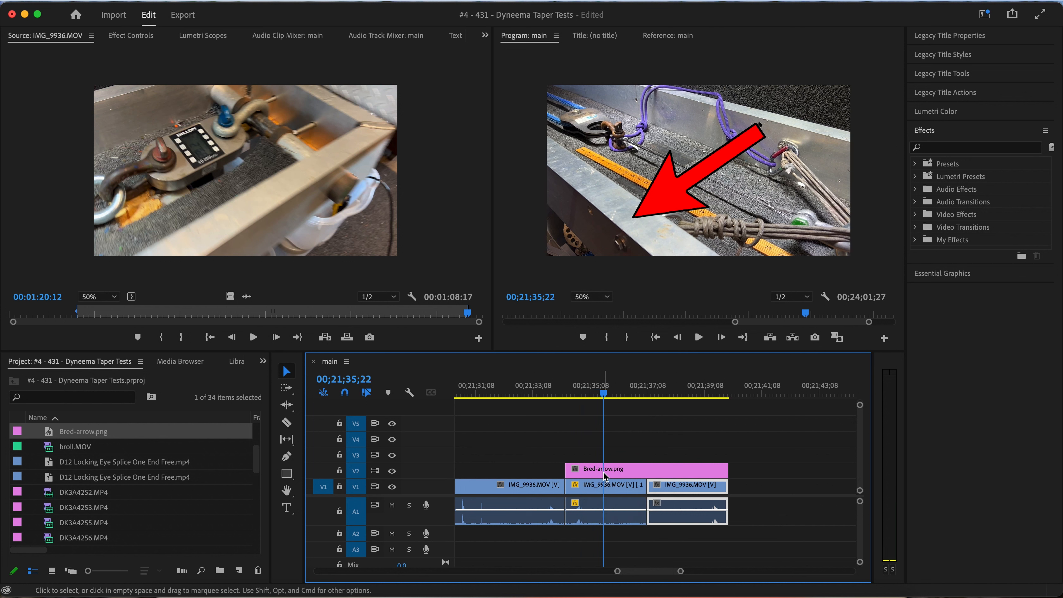
click(609, 488)
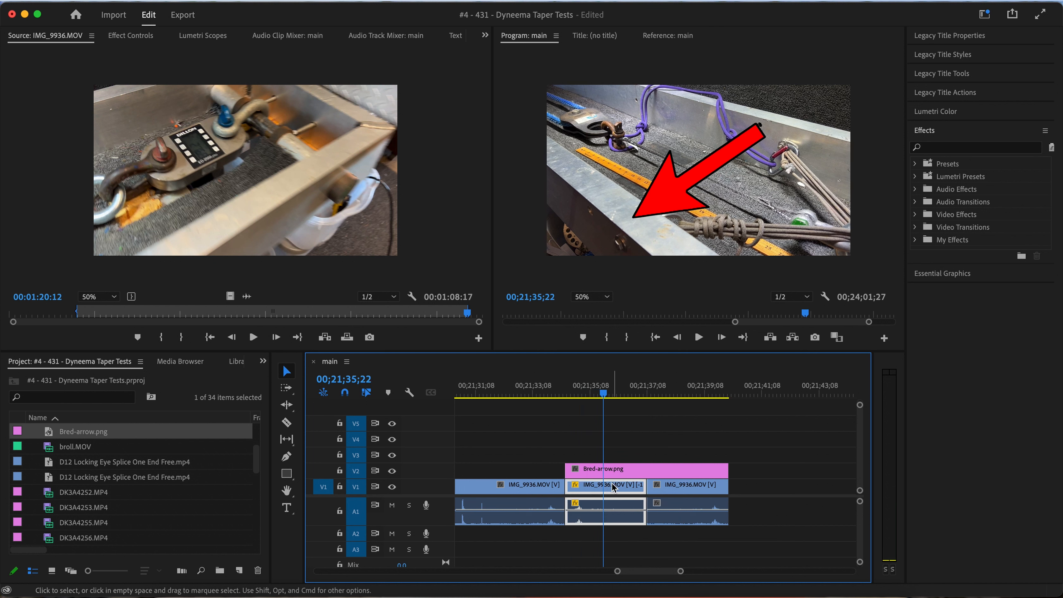
click(728, 223)
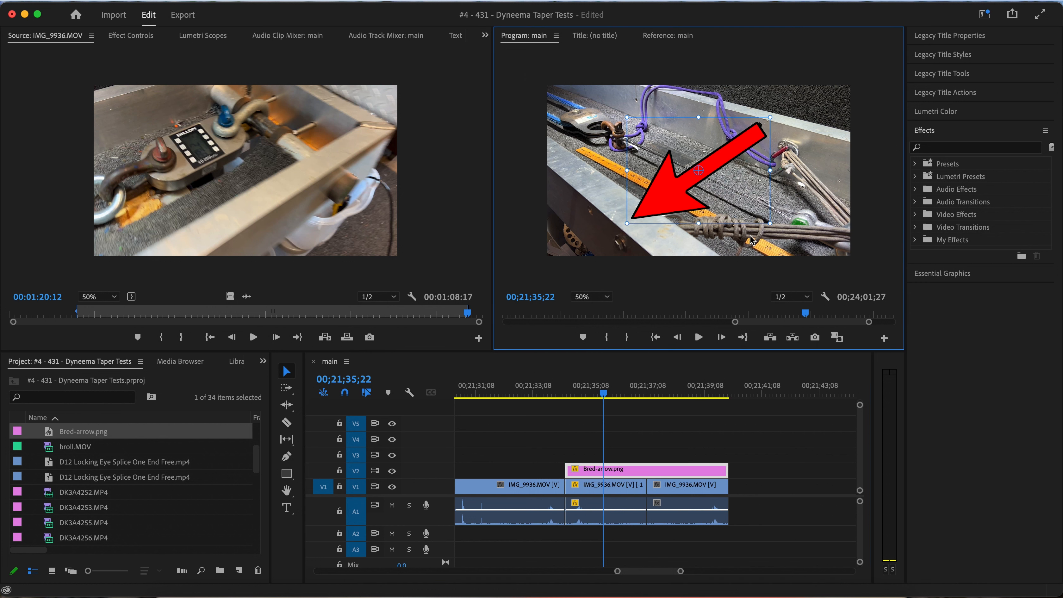
click(753, 241)
drag(756, 242, 671, 199)
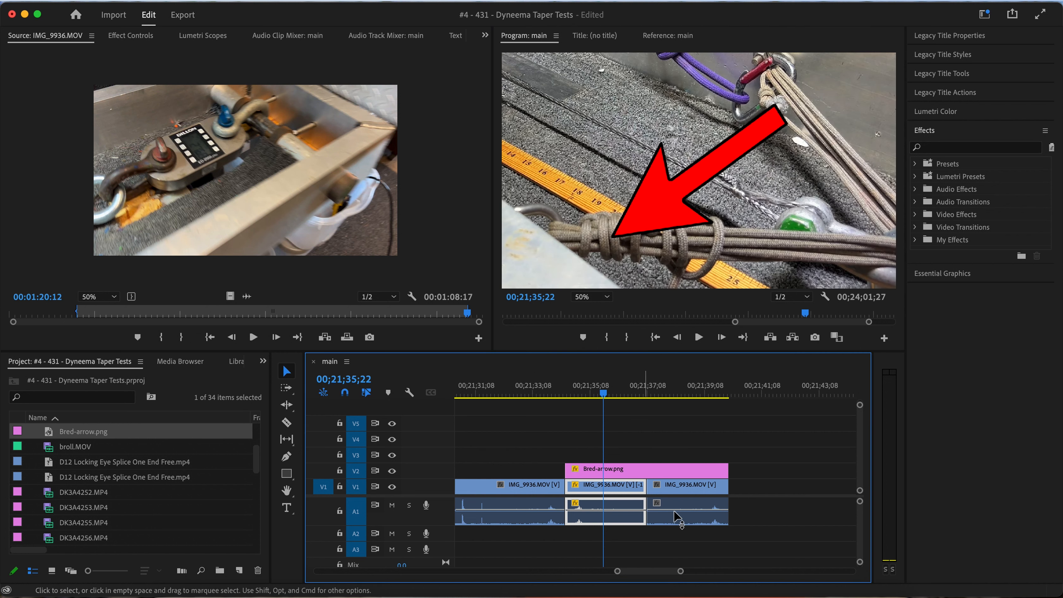
Delete the forward-playing copy and trim Bred-arrow.png back to the end of the reversed clip
click(678, 489)
key(Delete)
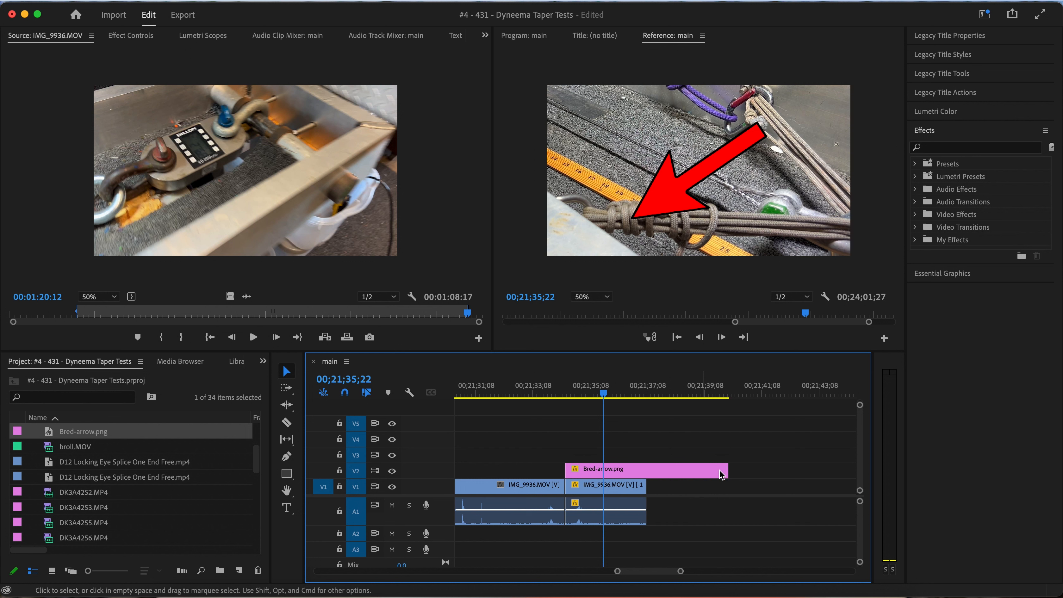
drag(715, 470, 645, 470)
click(669, 192)
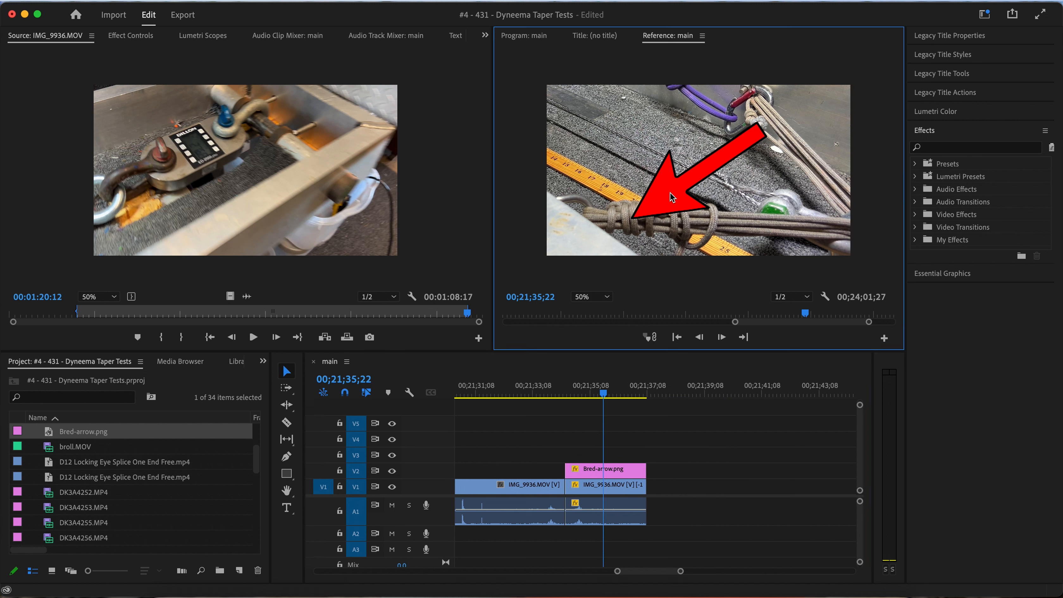
click(624, 470)
click(678, 192)
click(628, 470)
click(671, 199)
click(658, 457)
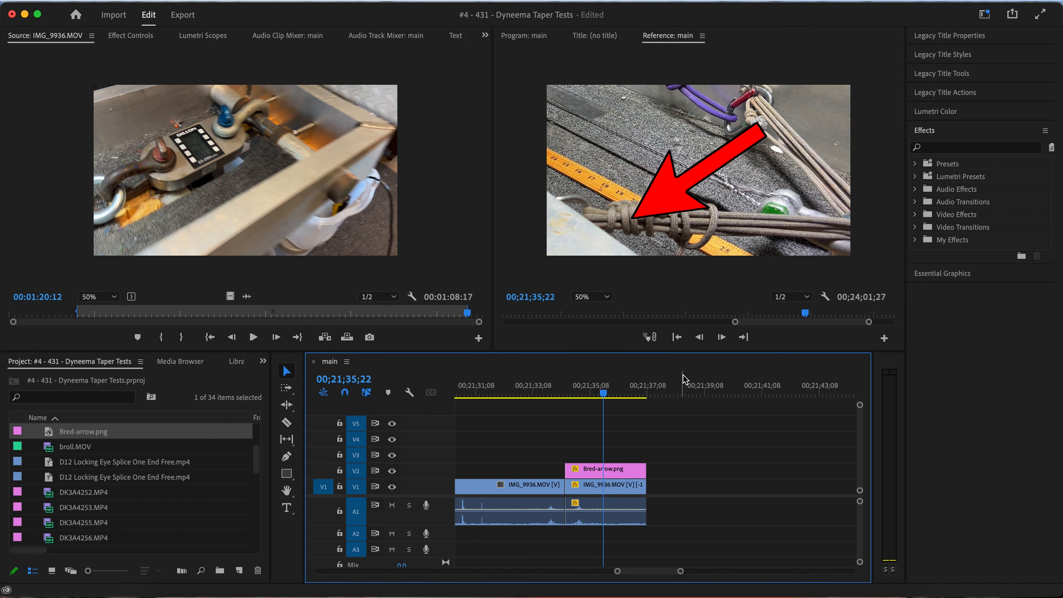
Shrink the red arrow, point its tip at the white splice beside the green shackle, and play to the end of the reversed clip
click(682, 377)
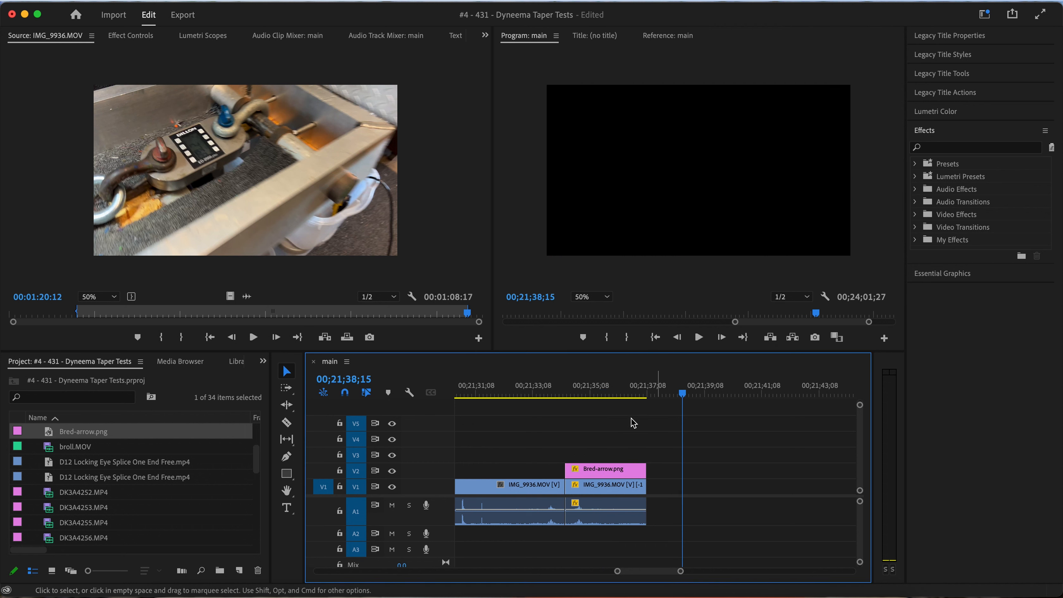
click(614, 393)
click(670, 196)
drag(670, 196, 752, 173)
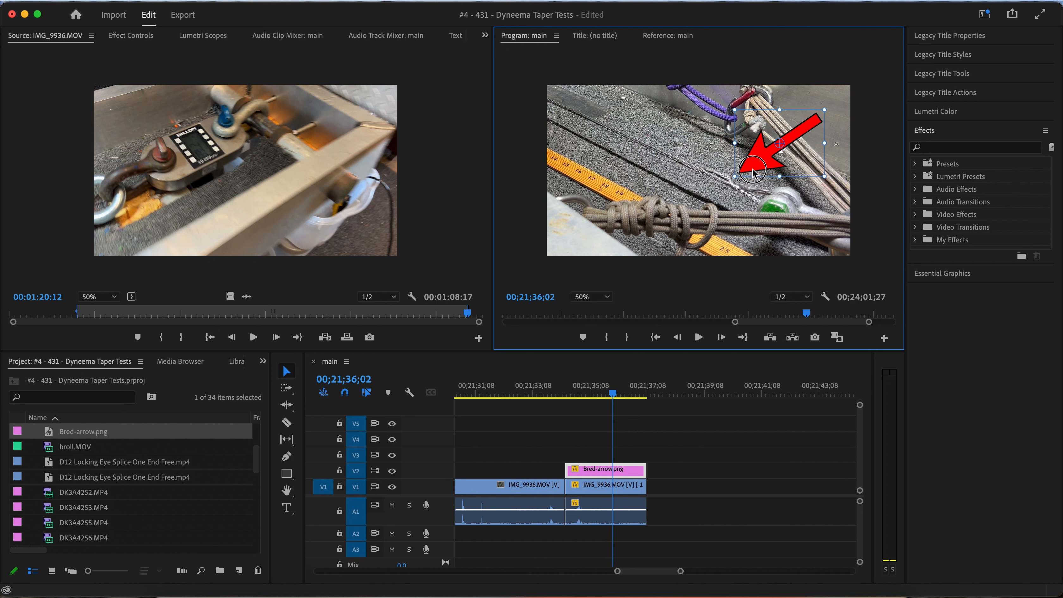
key(space)
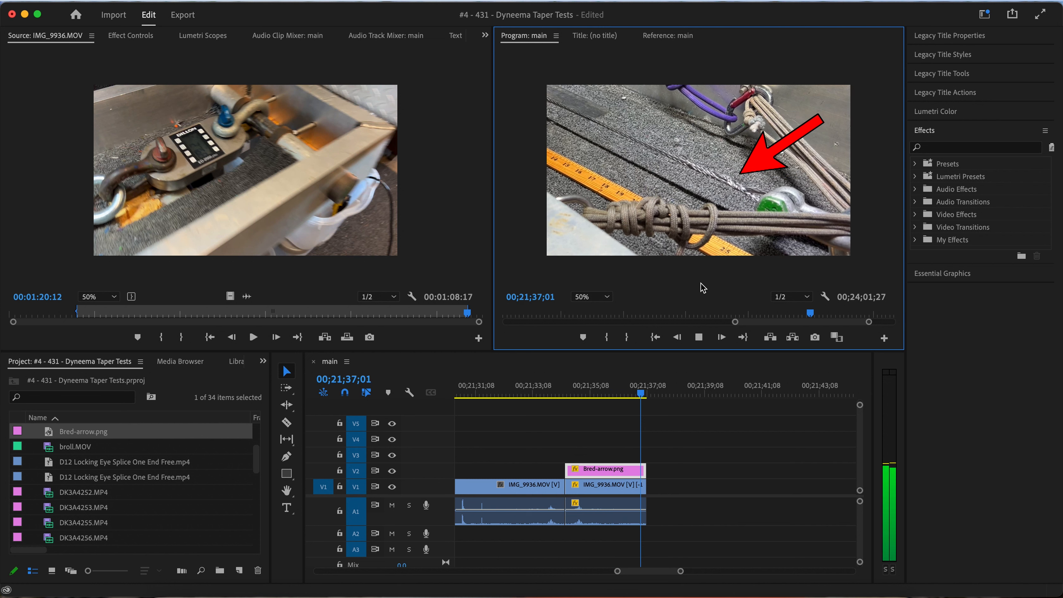
key(space)
Paste a copy of the enlarged reversed clip directly after it and turn off Reverse Speed for the copy
click(631, 489)
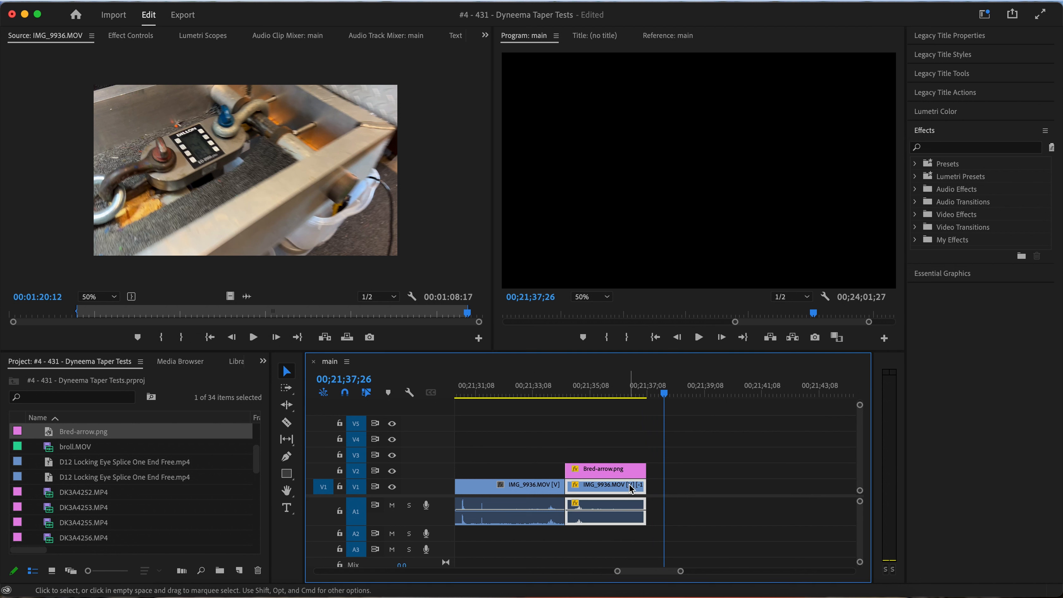
key(super+c)
key(super+v)
drag(693, 486, 691, 486)
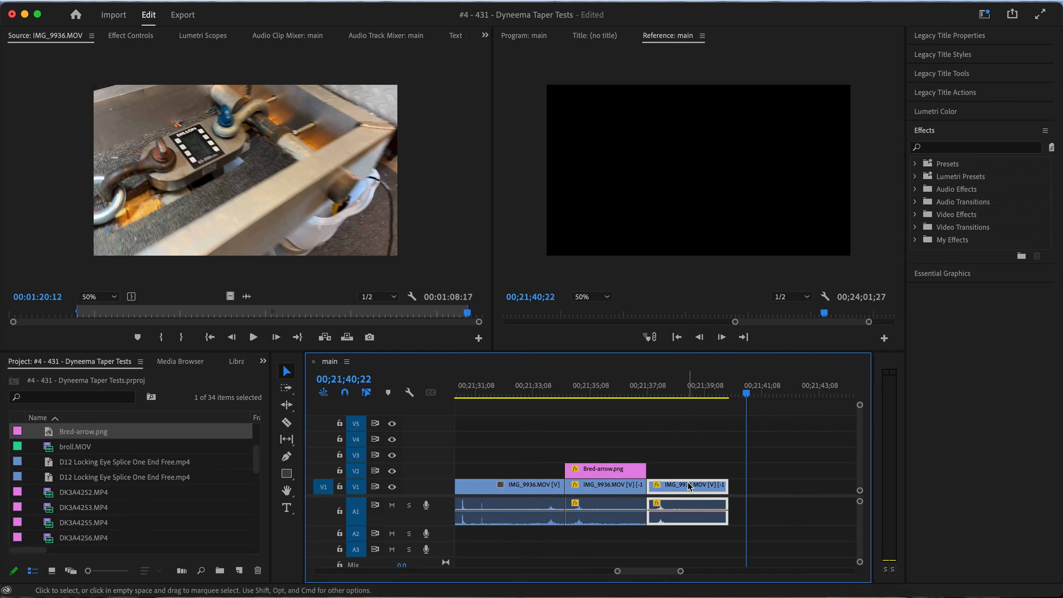
right_click(690, 486)
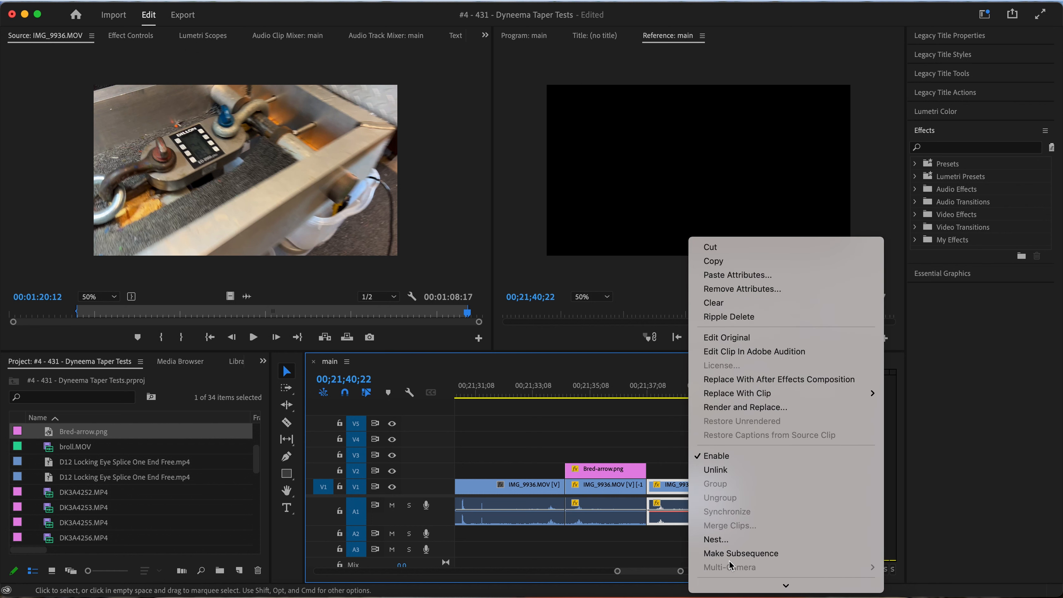
scroll(729, 560, down, 5)
click(729, 498)
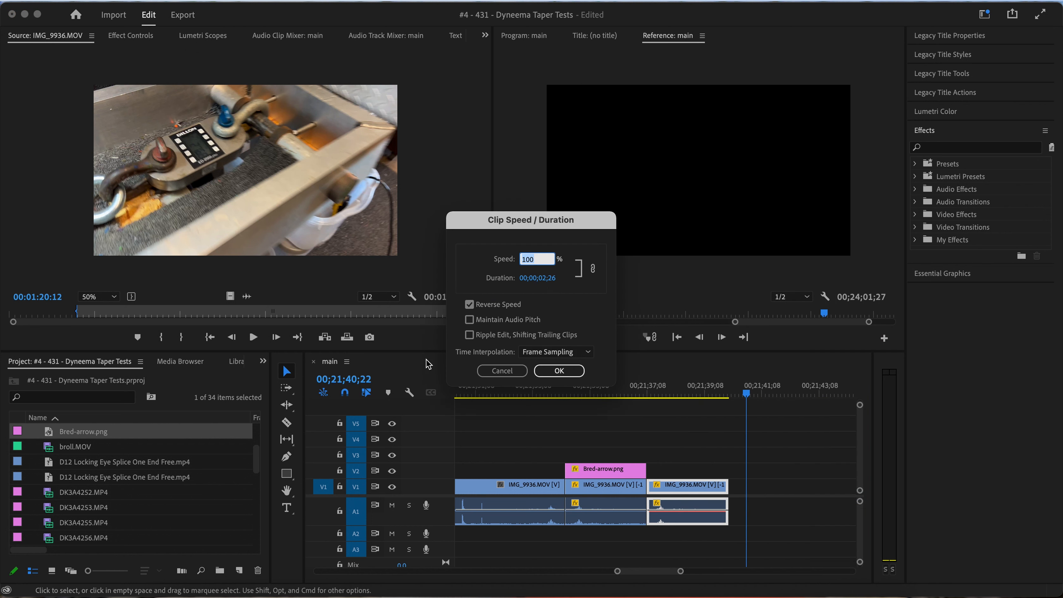
click(559, 371)
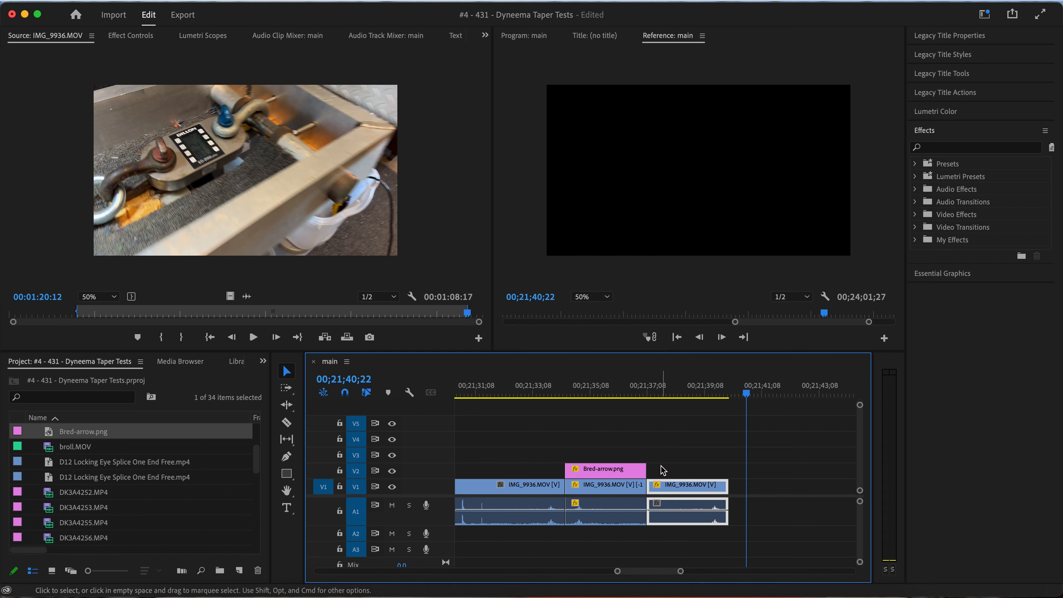
Extend Bred-arrow.png to the end of the forward-playing copy and play the rewind and replay from about 00;21;32
drag(642, 468, 728, 467)
key(space)
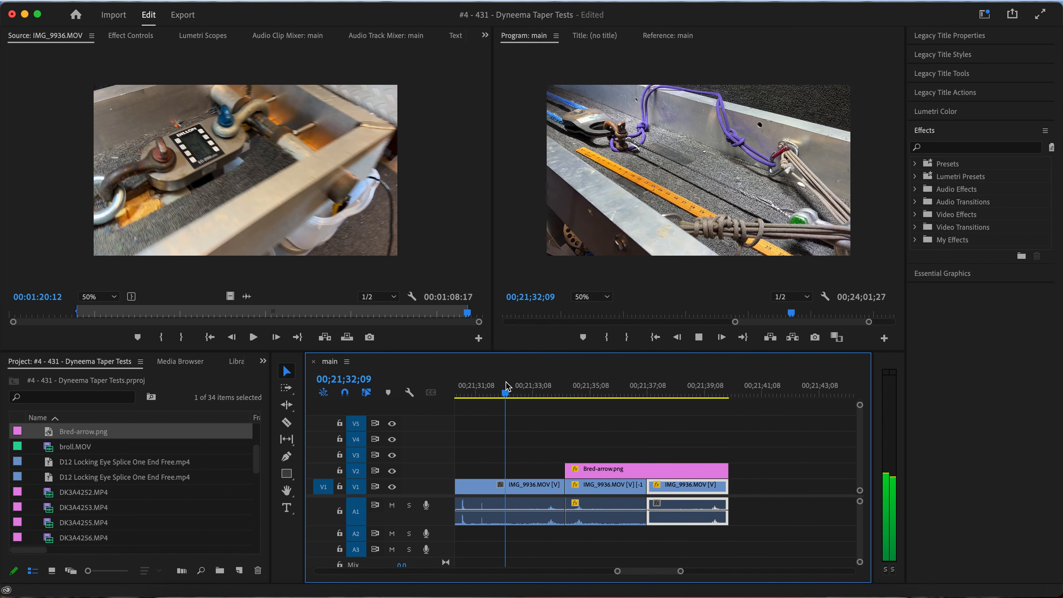
key(minus)
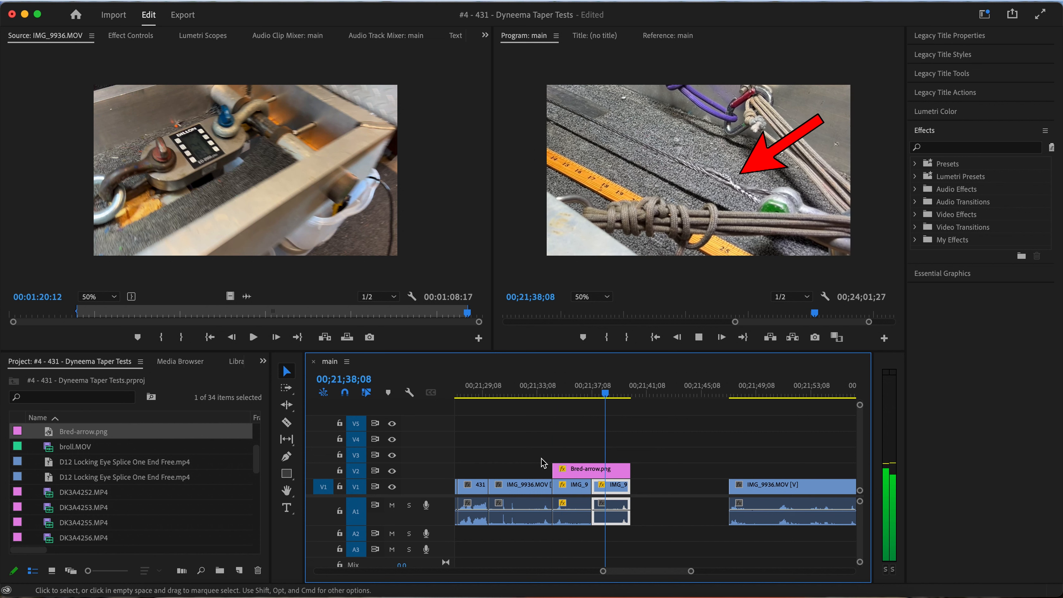
key(space)
Close the gap before the remaining IMG_9936.MOV clip and play on into its force graph
right_click(676, 487)
click(696, 497)
key(minus)
key(minus)
key(minus)
key(space)
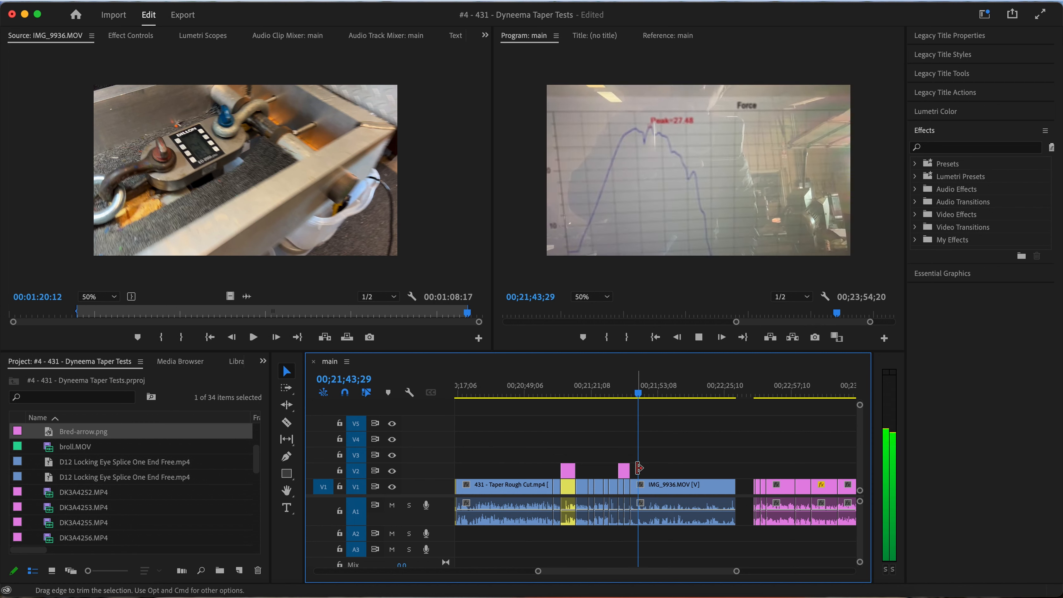
key(equal)
key(equal)
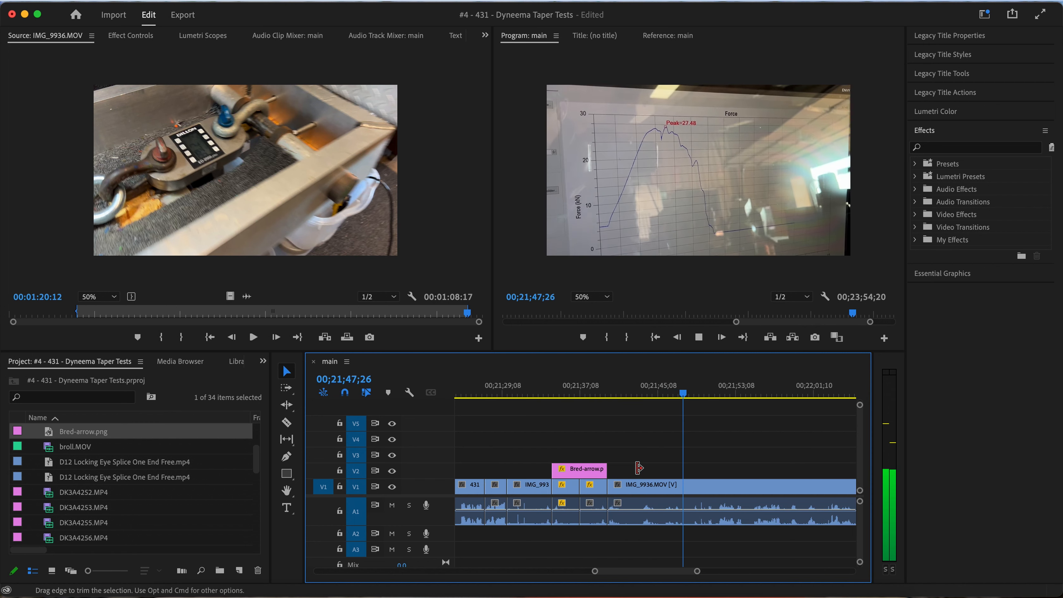
Split the IMG_9936.MOV force-graph clip at 00;21;43;22 and ripple-delete the piece before the cut
click(660, 392)
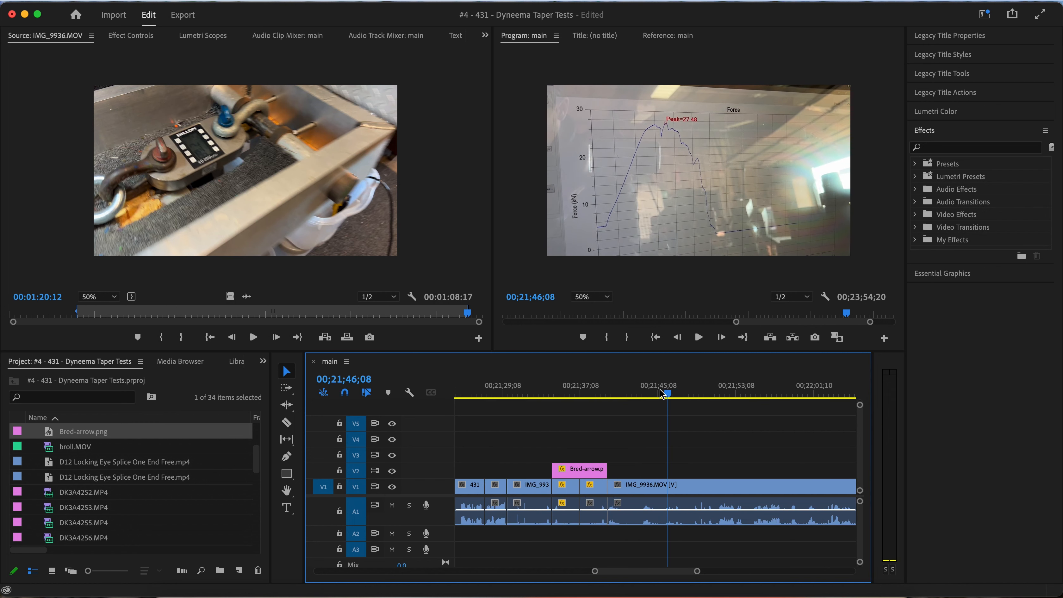
drag(649, 392, 643, 394)
key(cmd+k)
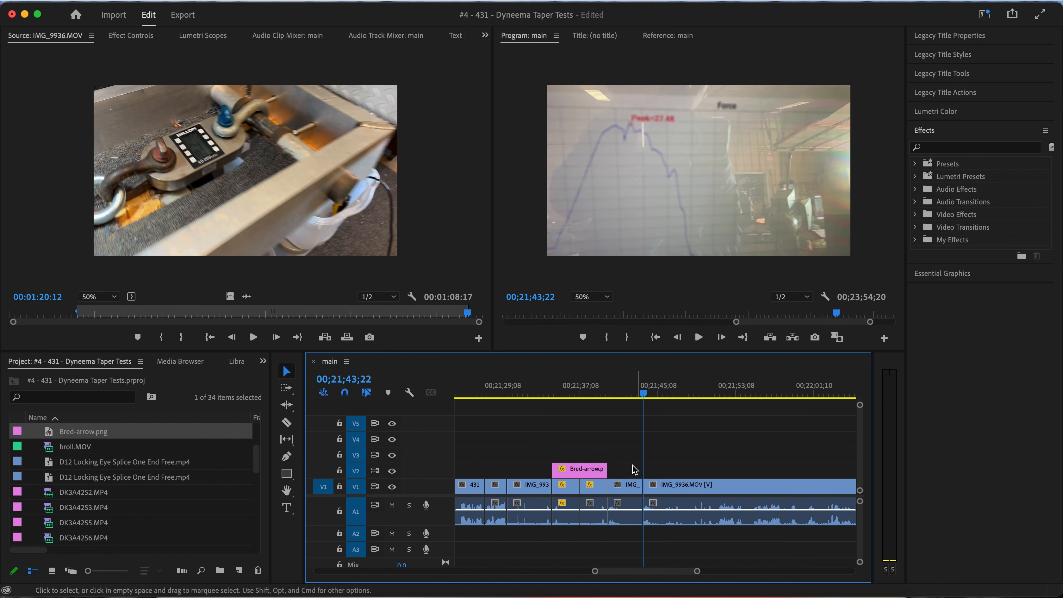
key(shift+Delete)
Play the start of the trimmed force-graph clip and split it at 00;21;41;22
key(space)
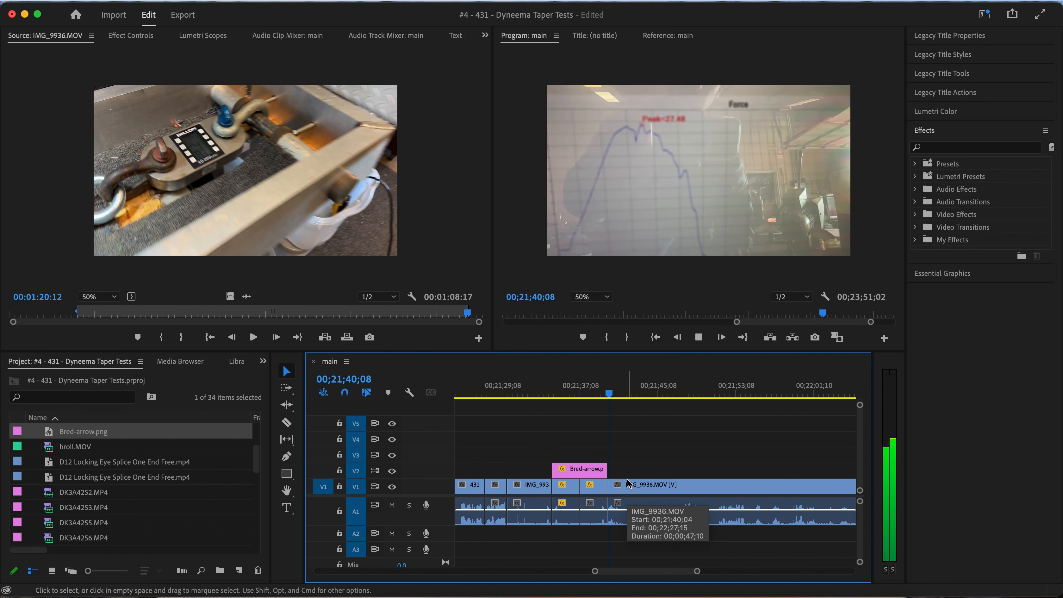
key(space)
click(640, 483)
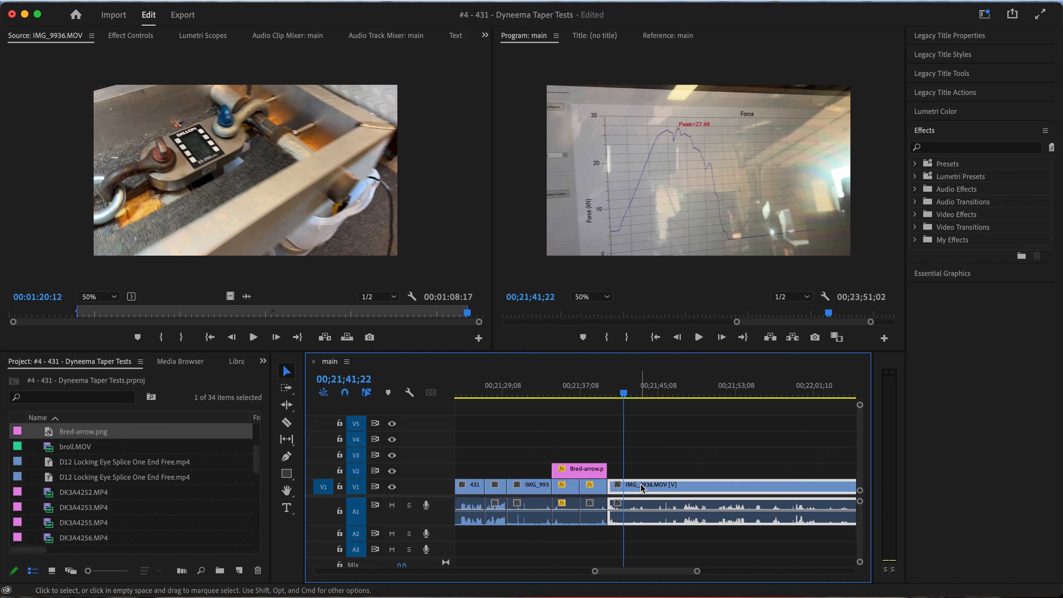
key(super+k)
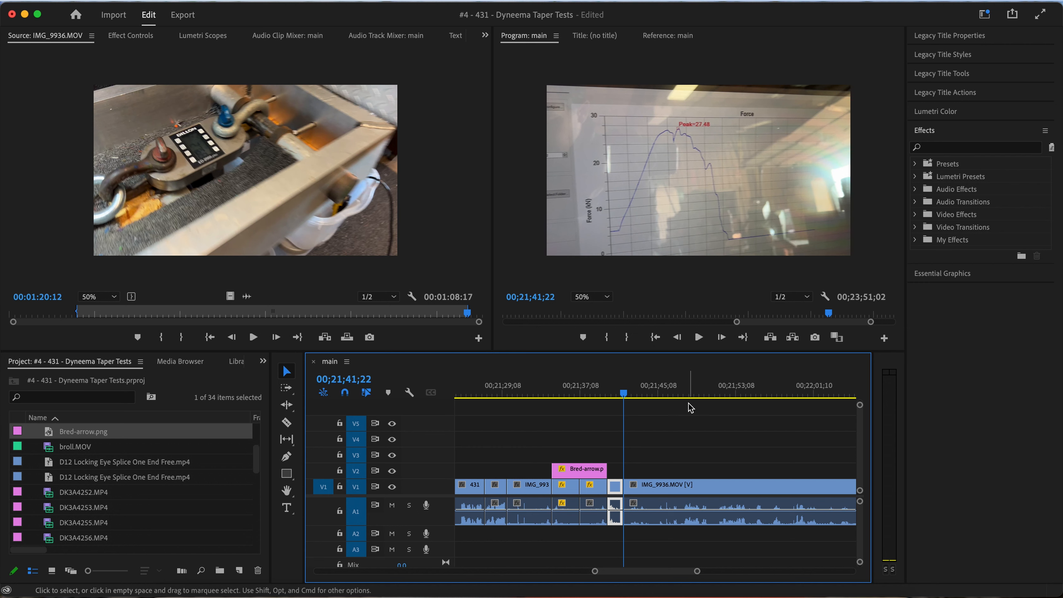
Review the rest of IMG_9936.MOV and ripple-delete its footage between 00;21;41;22 and 00;22;15;28
scroll(623, 502, right, 5)
key(space)
drag(570, 387, 726, 380)
key(space)
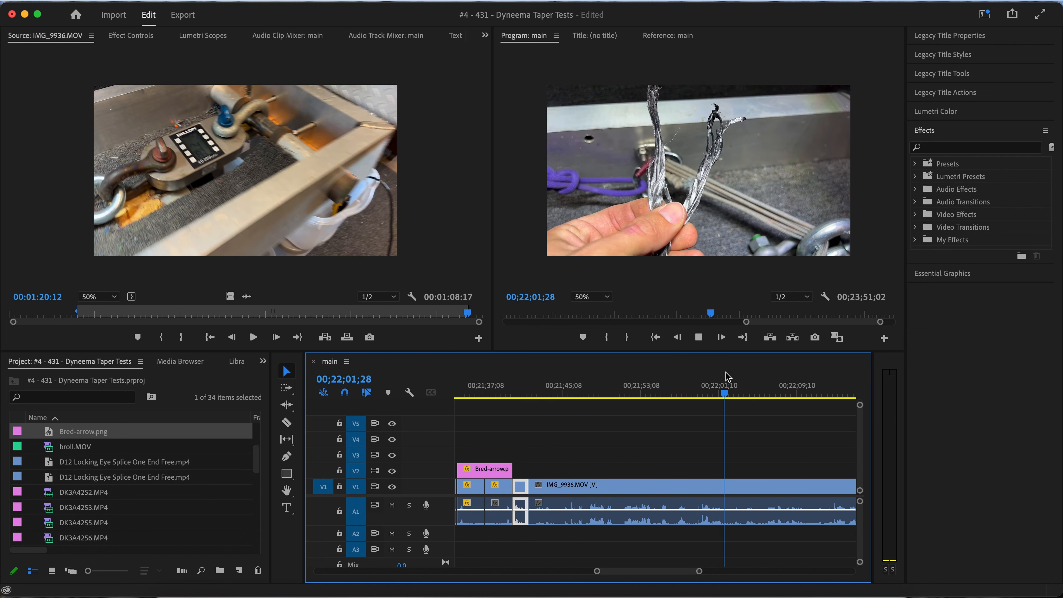
scroll(722, 451, right, 5)
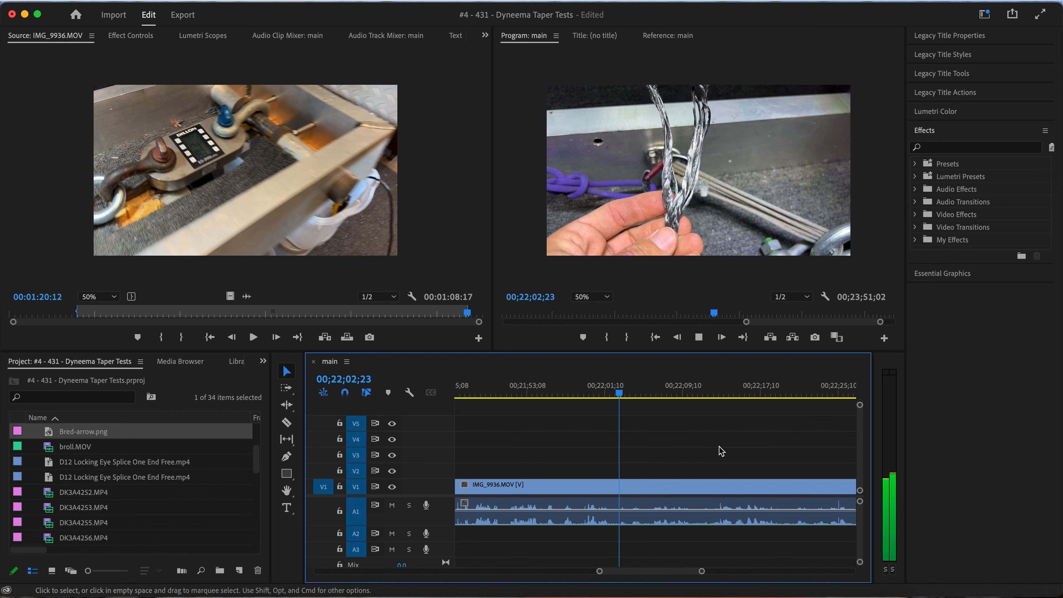
click(675, 393)
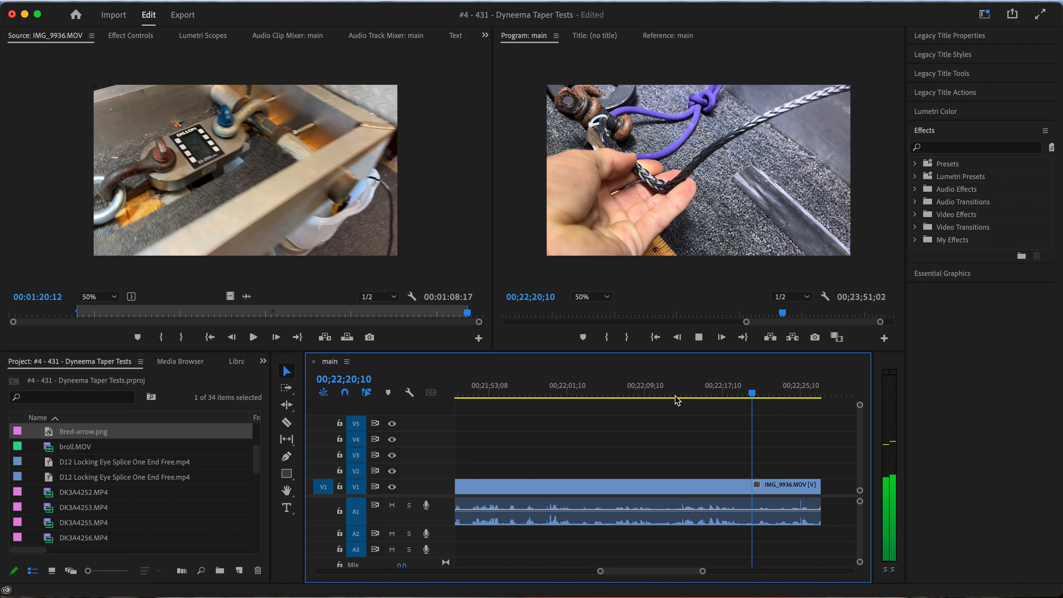
drag(665, 388, 679, 390)
key(space)
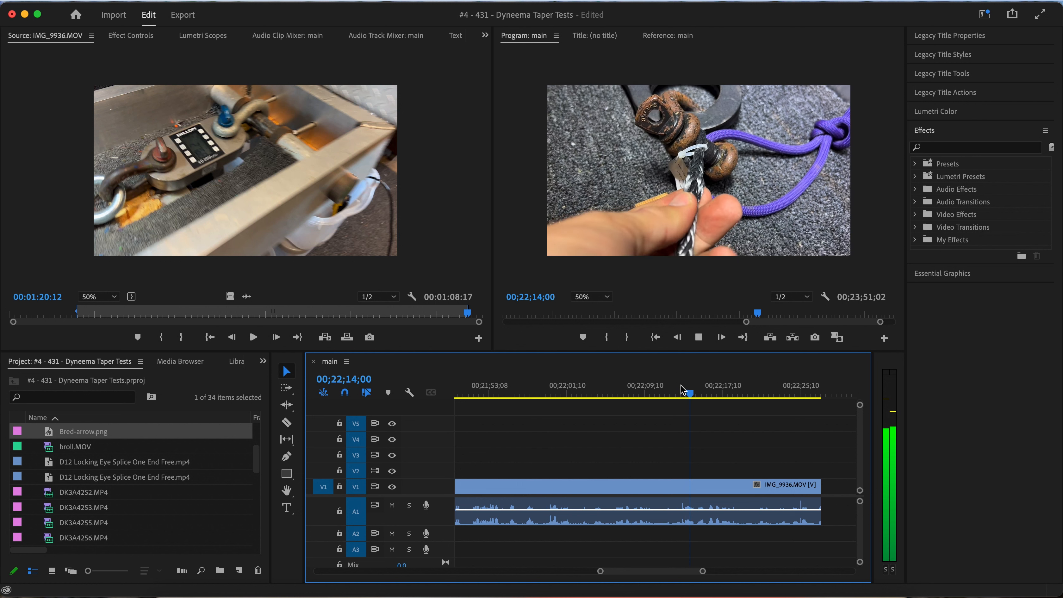
key(=)
key(=)
key(space)
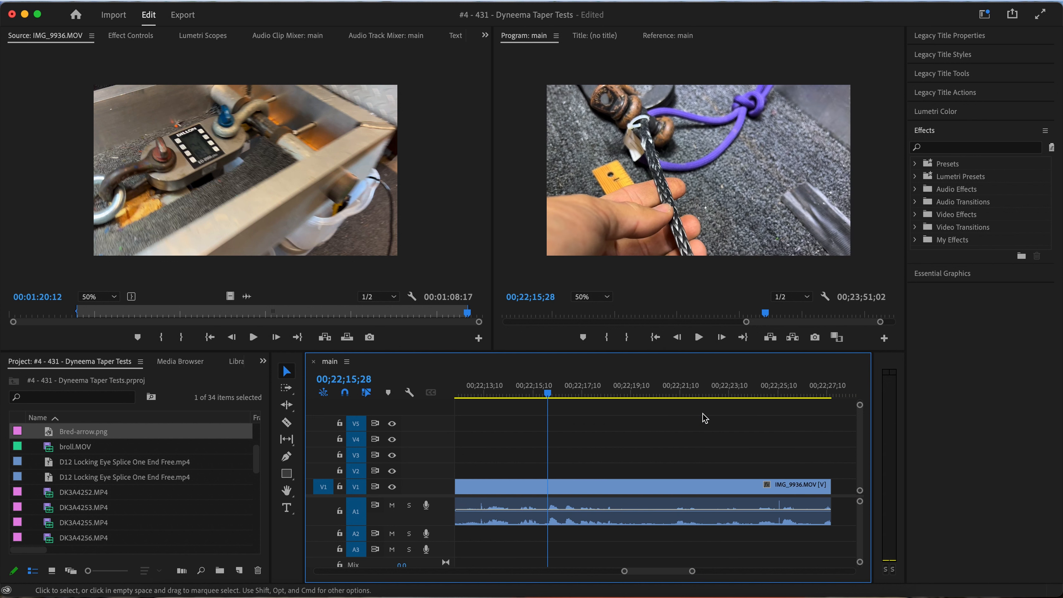
click(532, 487)
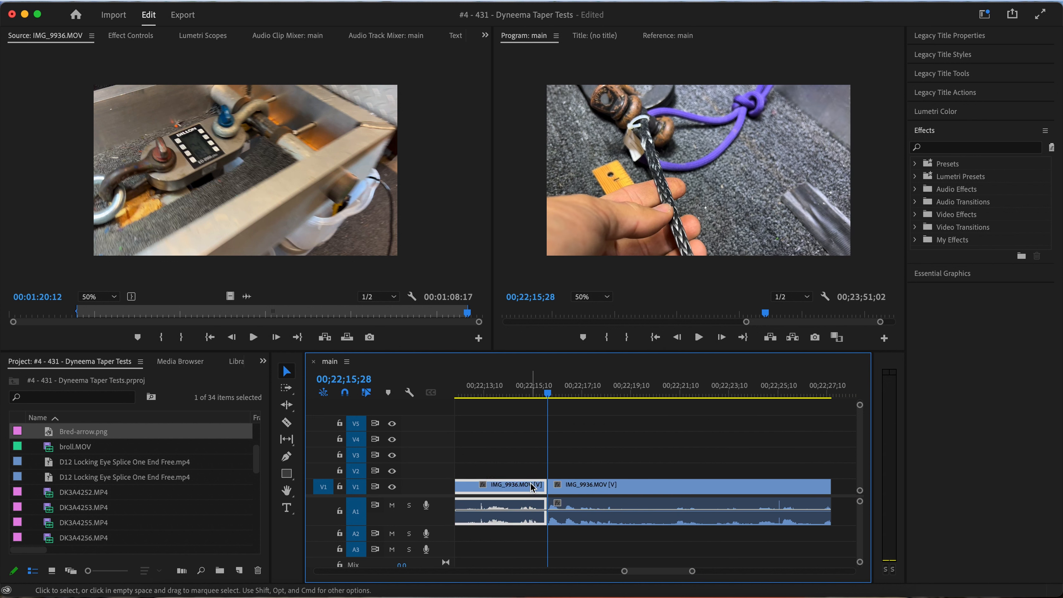
key(shift+Delete)
Cut IMG_9936.MOV at 00;21;48;04, delete its remainder, close the gap before the talking-head footage and play across the join
scroll(589, 488, right, 5)
key(space)
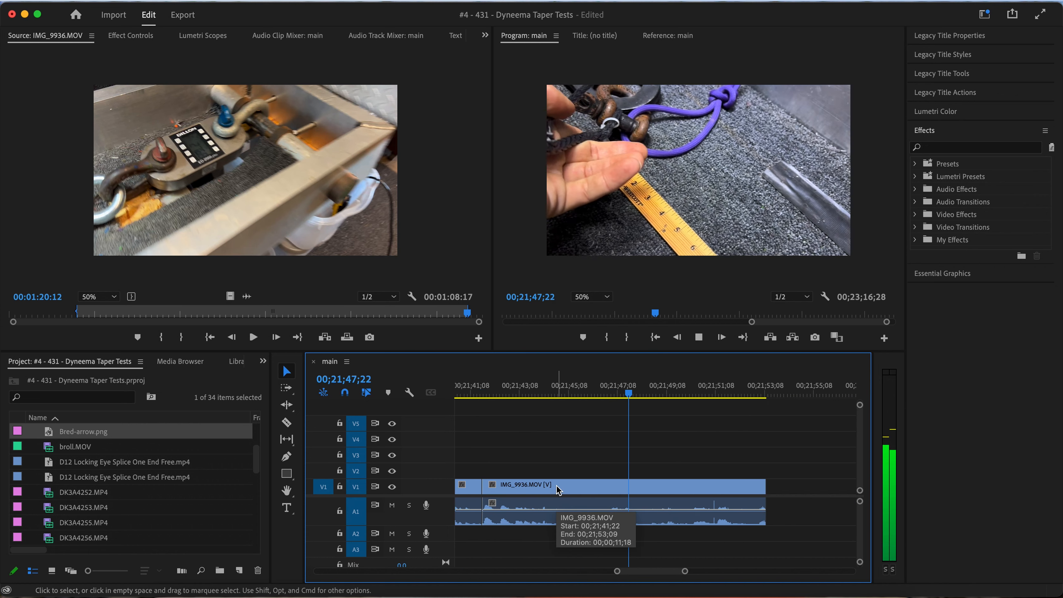
key(space)
key(super+k)
click(660, 486)
key(alt+BackSpace)
right_click(658, 486)
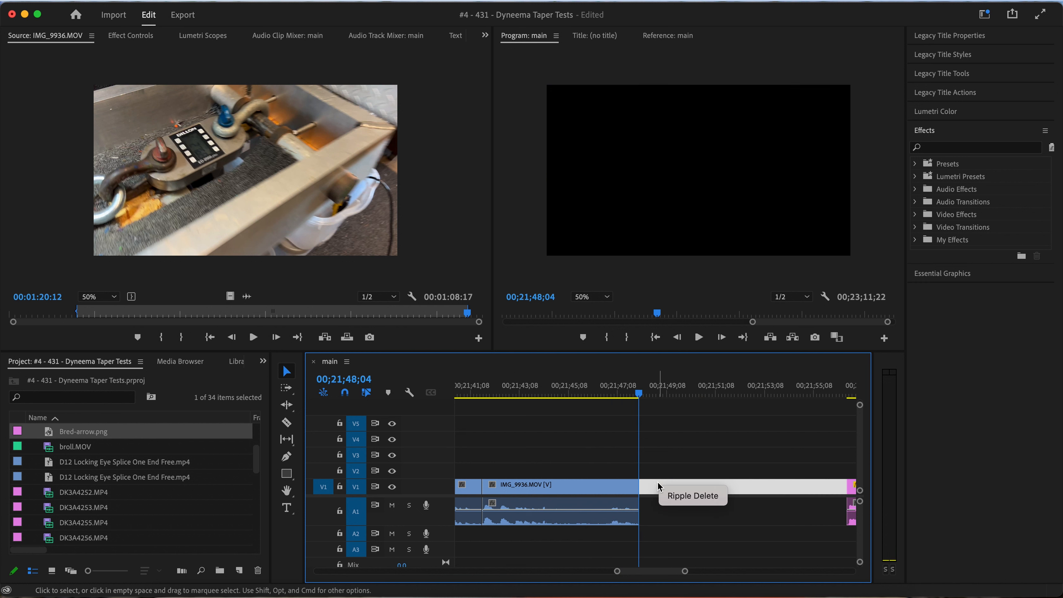
click(679, 502)
key(space)
key(space)
Ripple-delete the IMG_9936.MOV piece after 00;21;41;22 so the talking-head footage directly follows the short force-graph clip
key(minus)
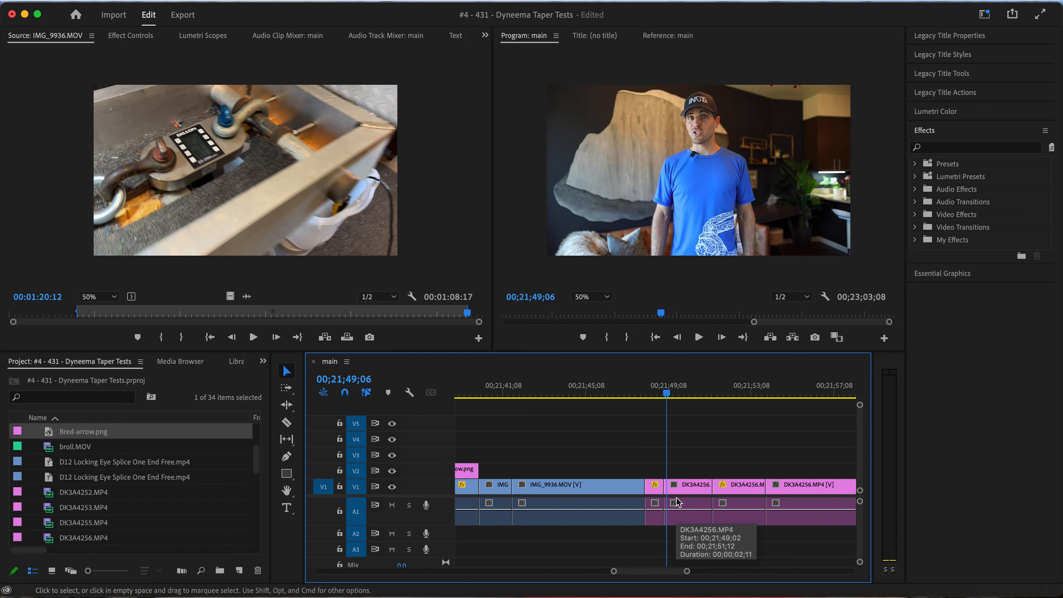
key(minus)
drag(669, 393, 599, 391)
click(604, 485)
key(shift+Delete)
key(Up)
key(Up)
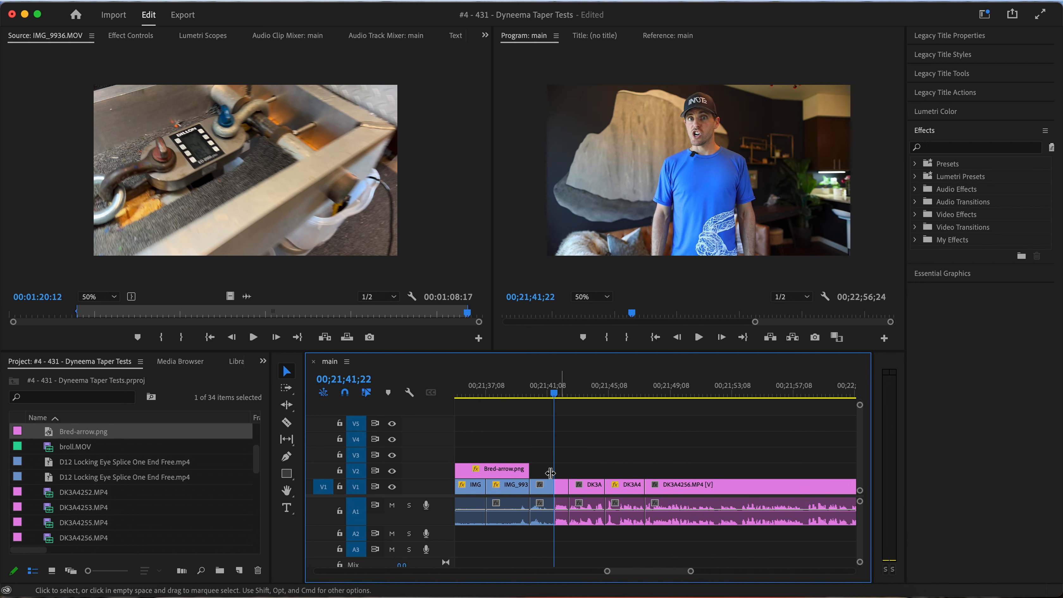
drag(532, 471, 546, 468)
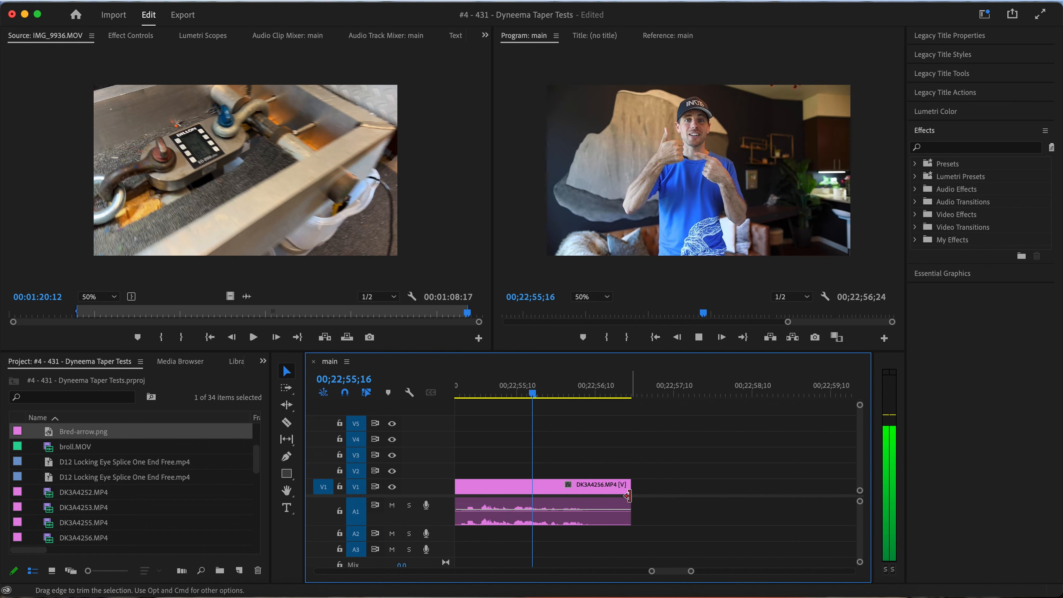
Adjust the out point of the sequence's last DK3A4256.MP4 clip to 00;22;56;29
drag(638, 491, 680, 493)
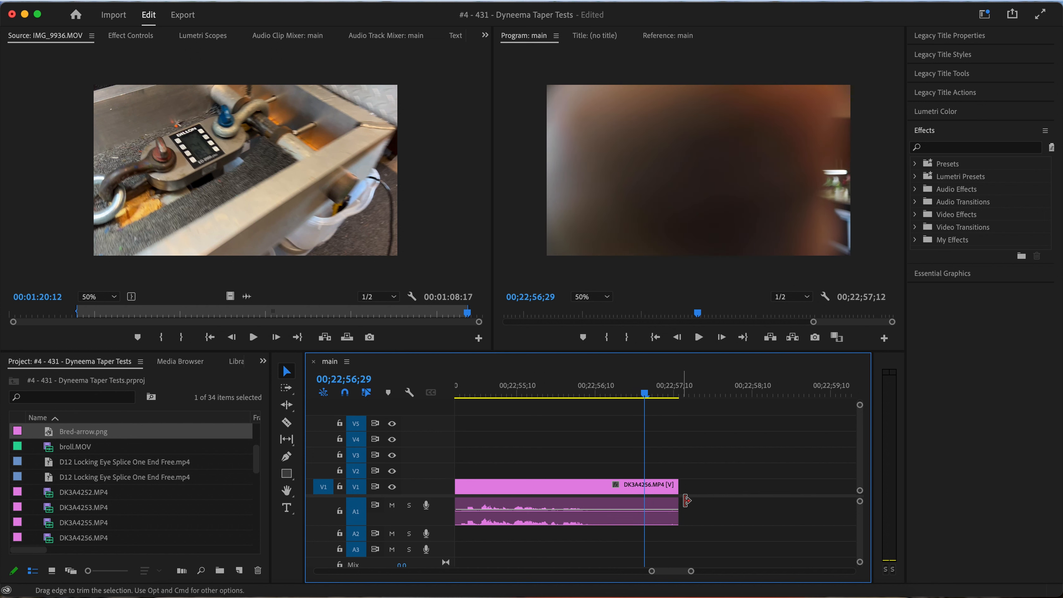
drag(675, 490, 643, 493)
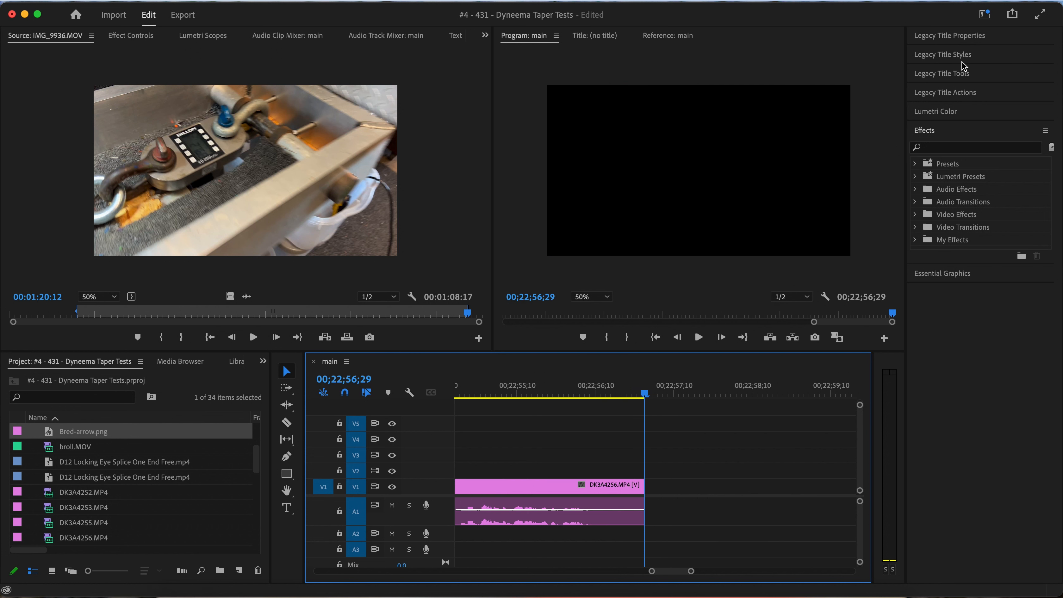
Locate the Cross Dissolve transition among the Dissolve video transitions
click(915, 215)
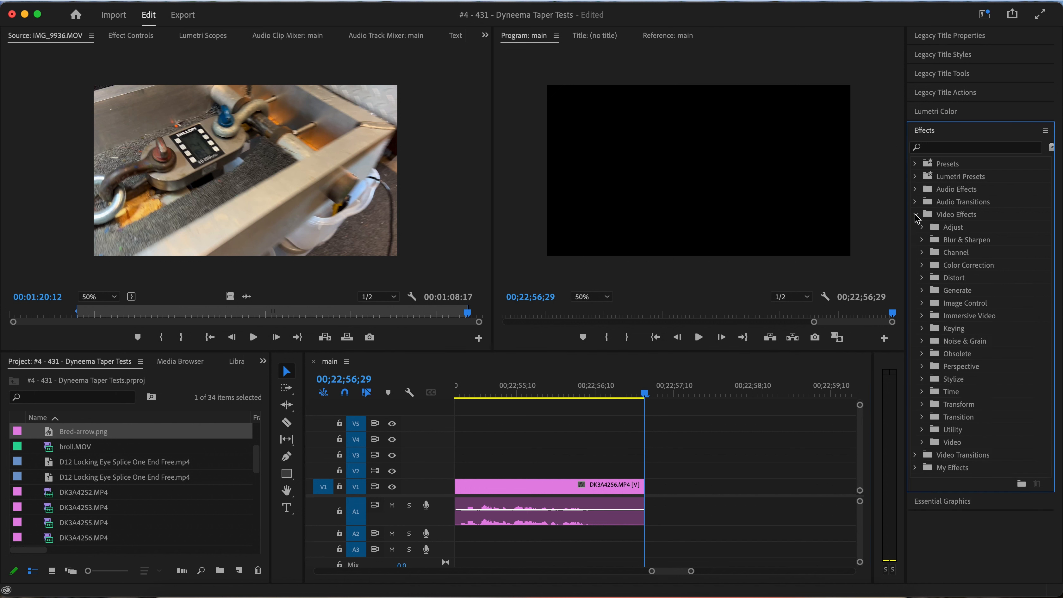
click(915, 215)
click(916, 228)
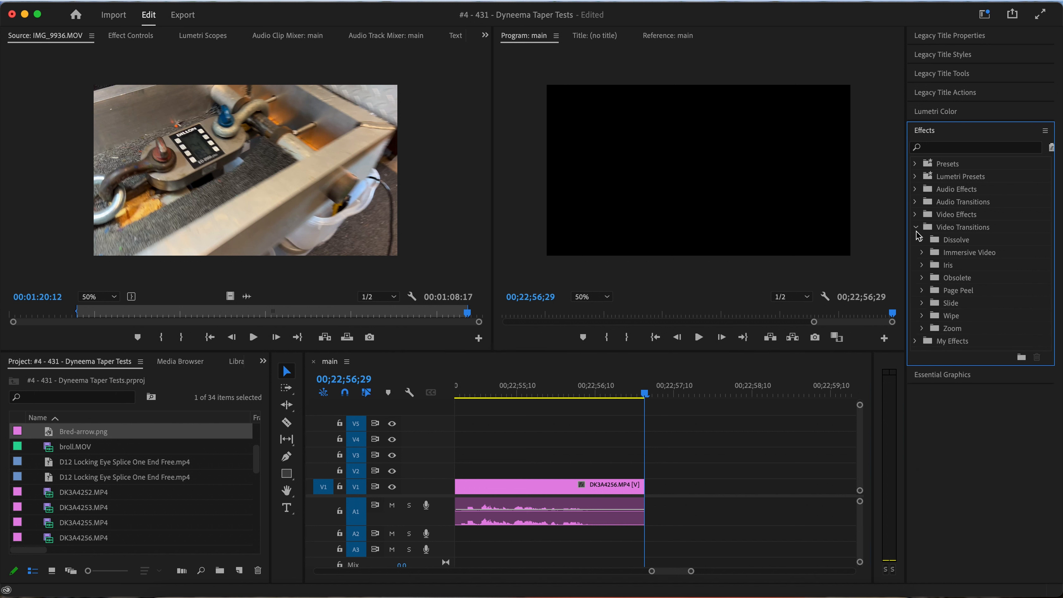
click(922, 240)
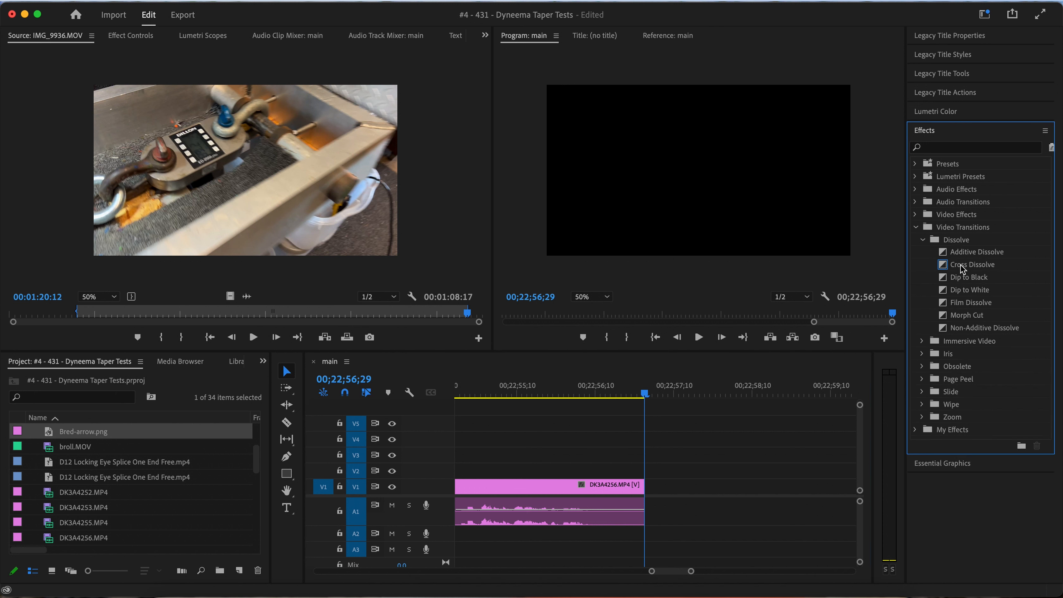